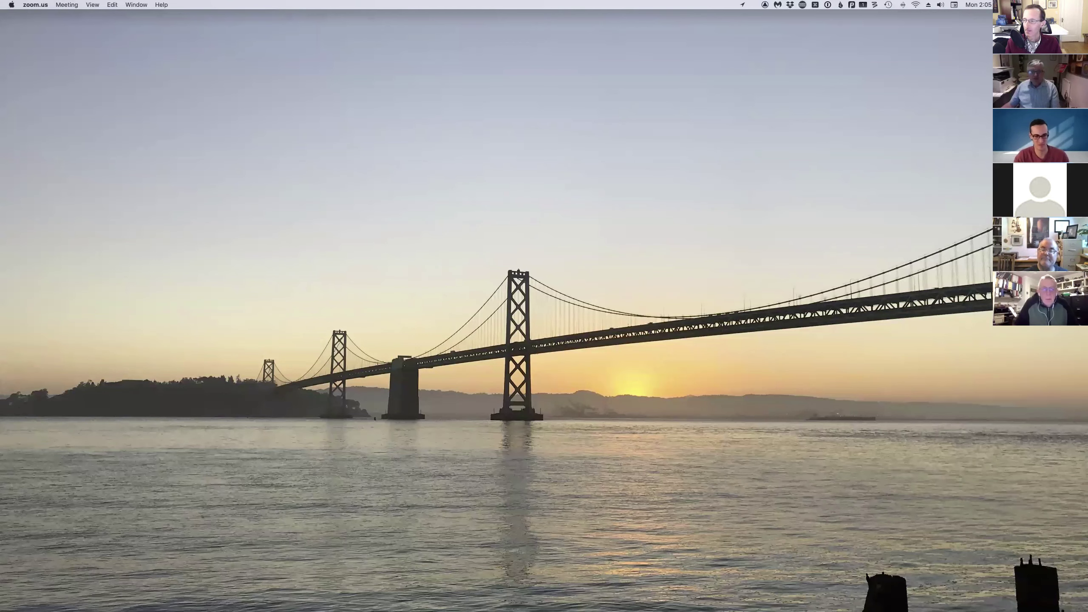
# - Switch to Preview, shift the Scoring Express Webinar PDF window slightly, and advance through the slides to page 3
pyautogui.press('super+Tab')
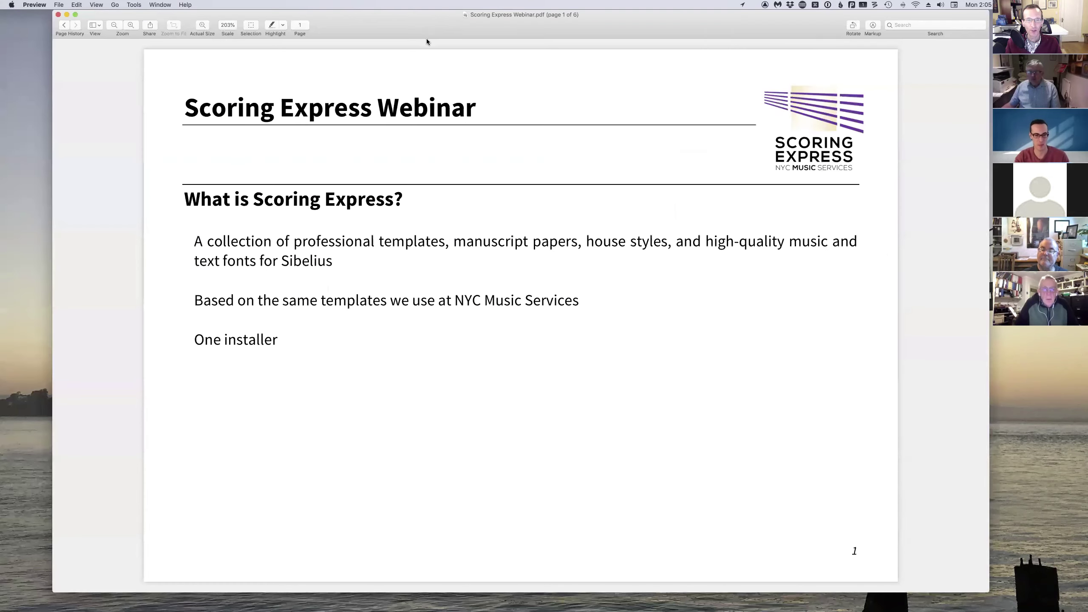
pyautogui.moveTo(427, 39); pyautogui.dragTo(431, 47)
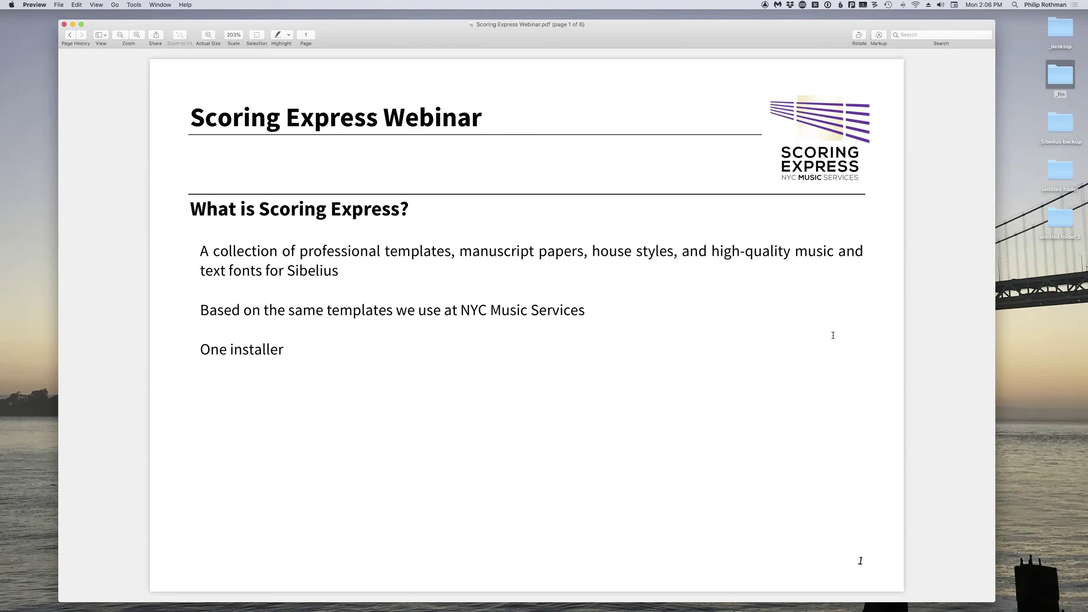
pyautogui.press('Down')
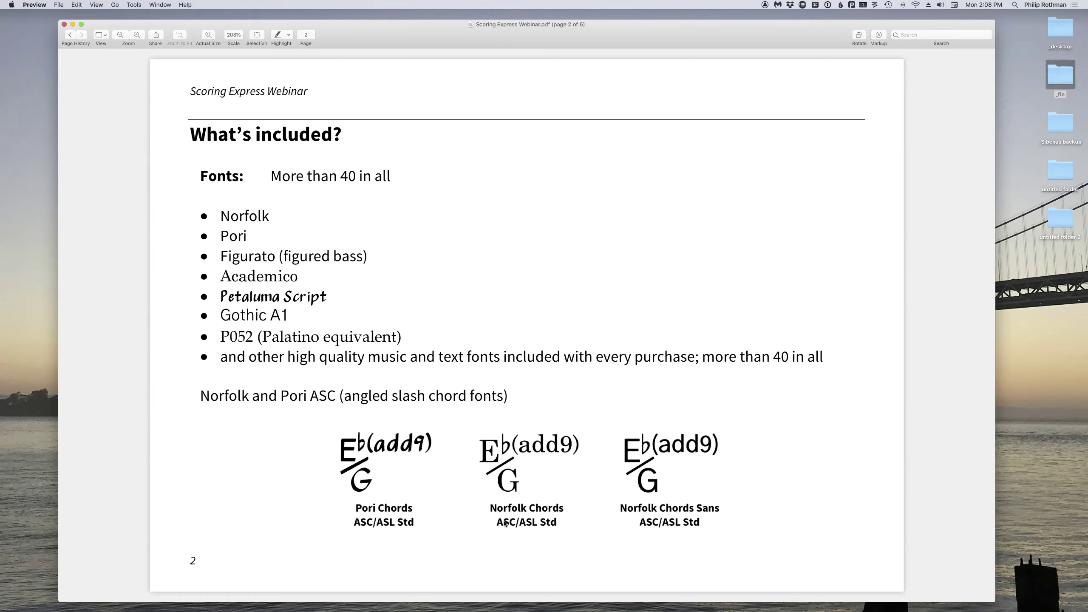
pyautogui.press('Down')
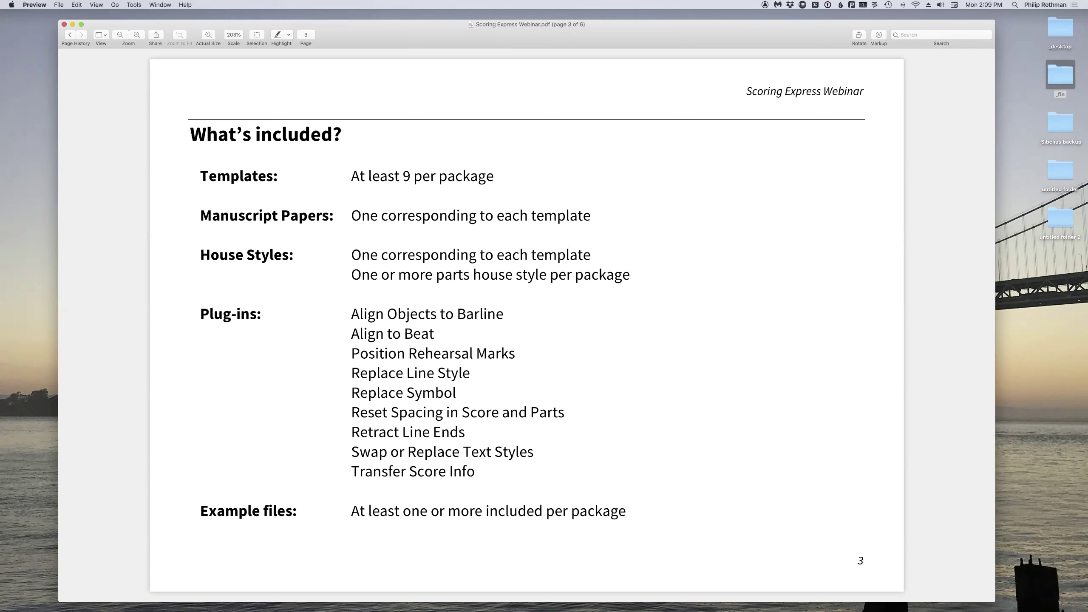
# - In Finder, view the contents of the Chamber, Jazz and Theatre folders under Scoring Express, and clear the Finder window off the slide
pyautogui.press('super+Tab')
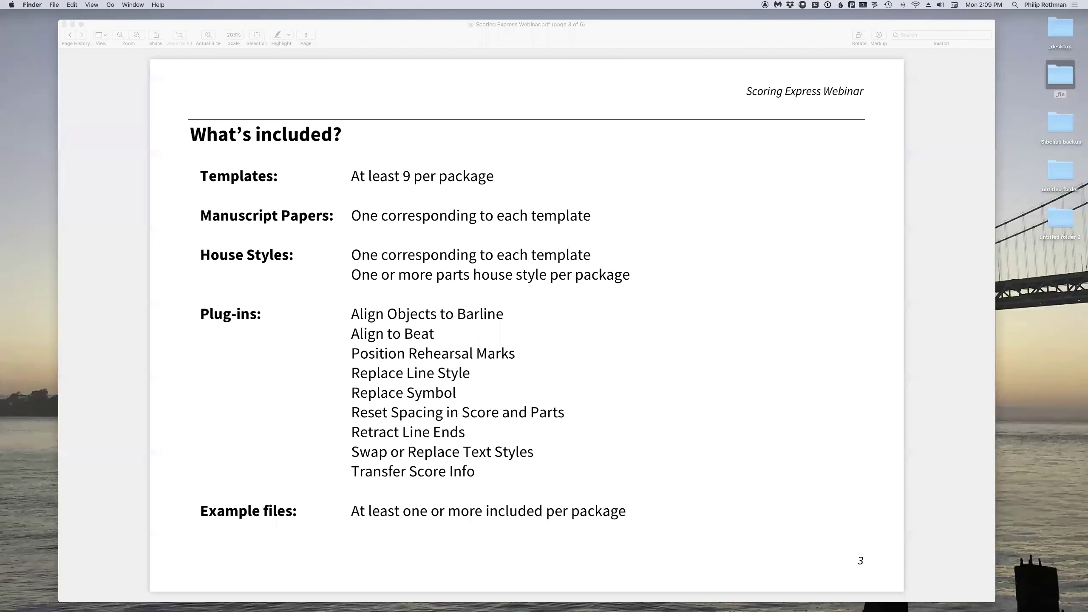
pyautogui.moveTo(1087, 329); pyautogui.dragTo(766, 258)
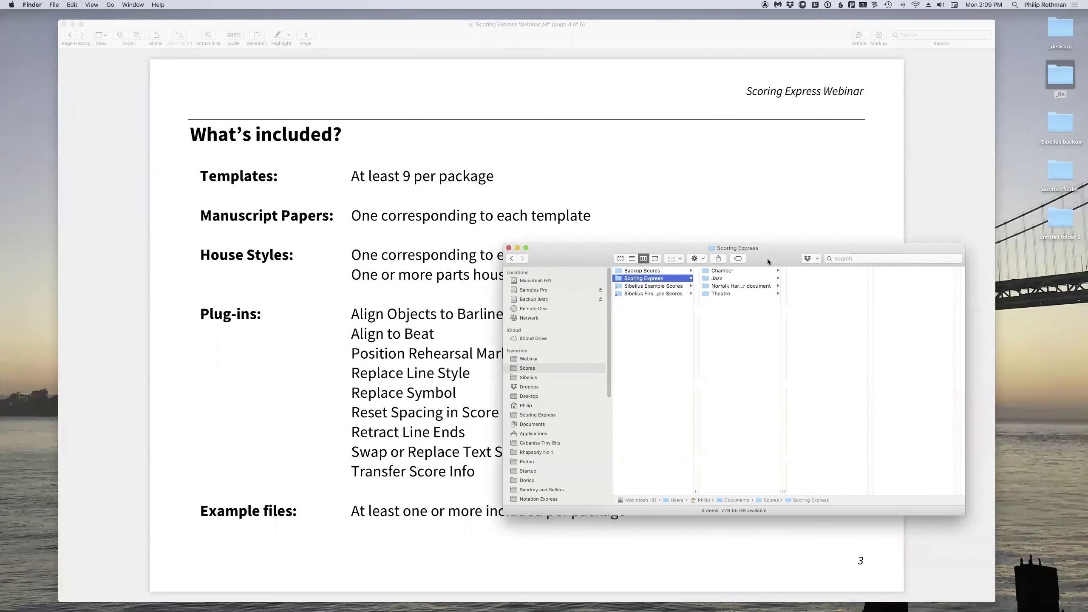
pyautogui.click(744, 268)
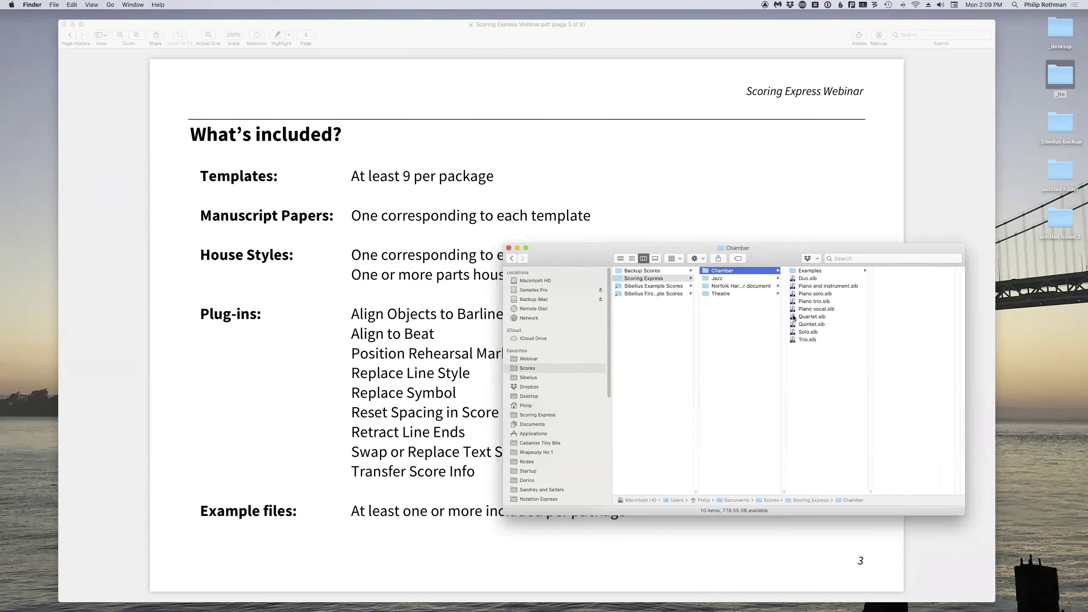
pyautogui.click(771, 278)
pyautogui.moveTo(870, 491); pyautogui.dragTo(924, 482)
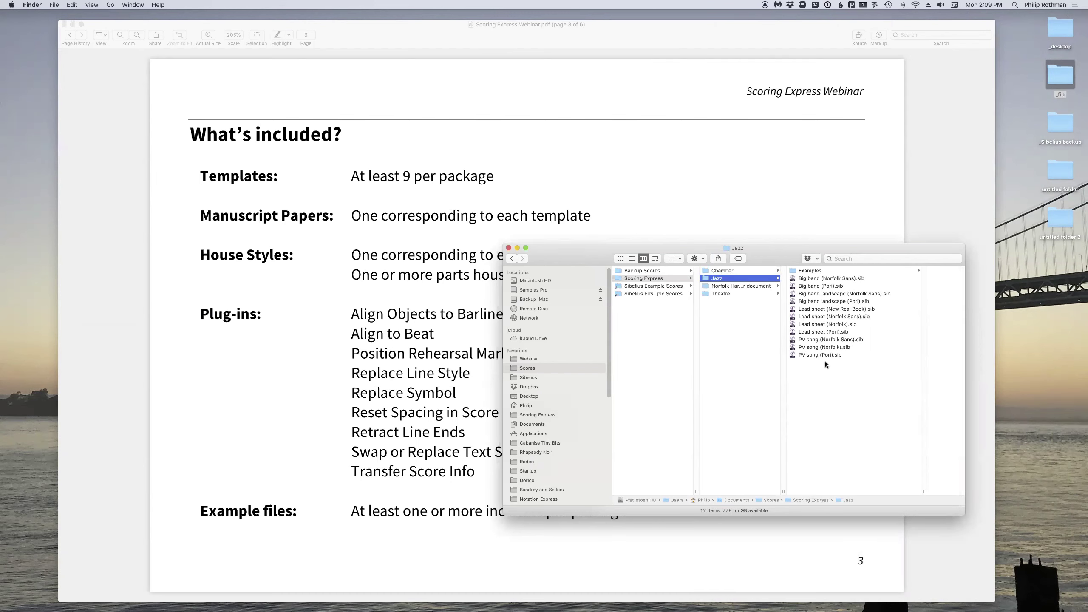
pyautogui.click(740, 295)
pyautogui.moveTo(924, 489); pyautogui.dragTo(932, 483)
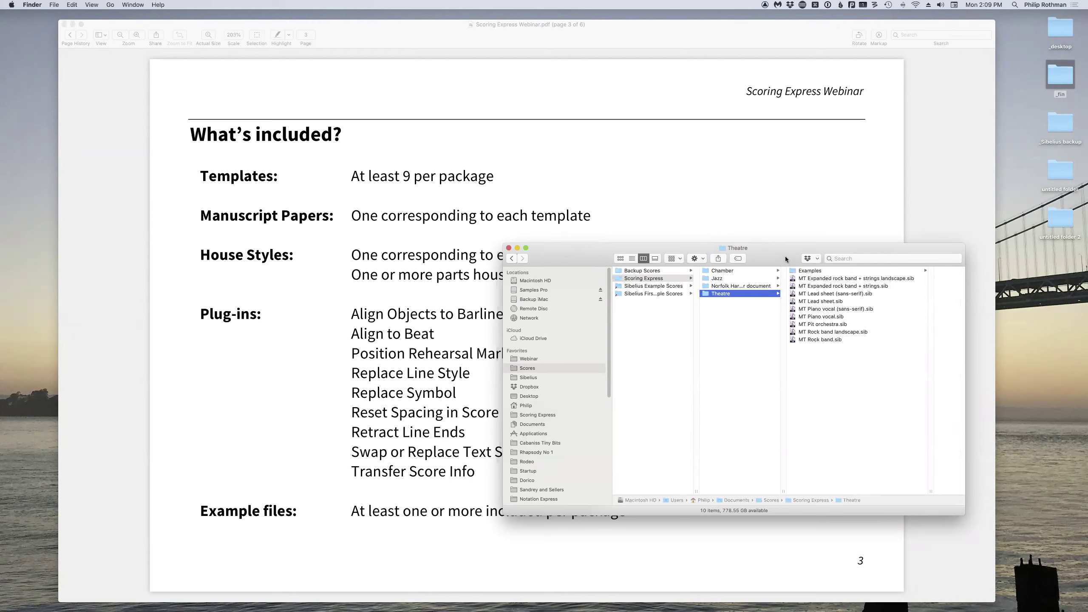
pyautogui.moveTo(786, 257); pyautogui.dragTo(798, 258)
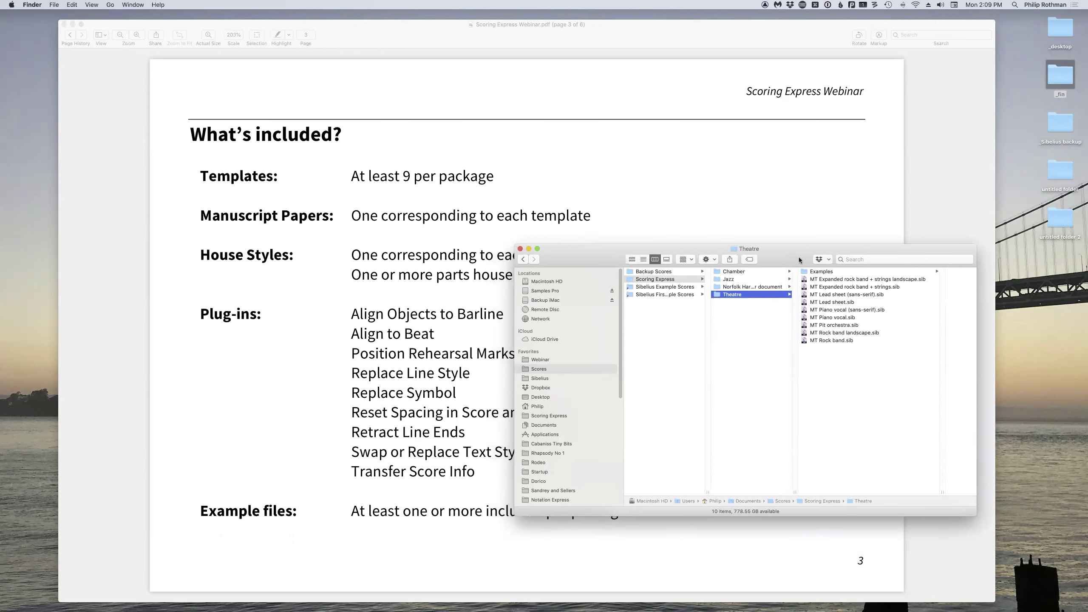
pyautogui.moveTo(799, 257); pyautogui.dragTo(0, 257)
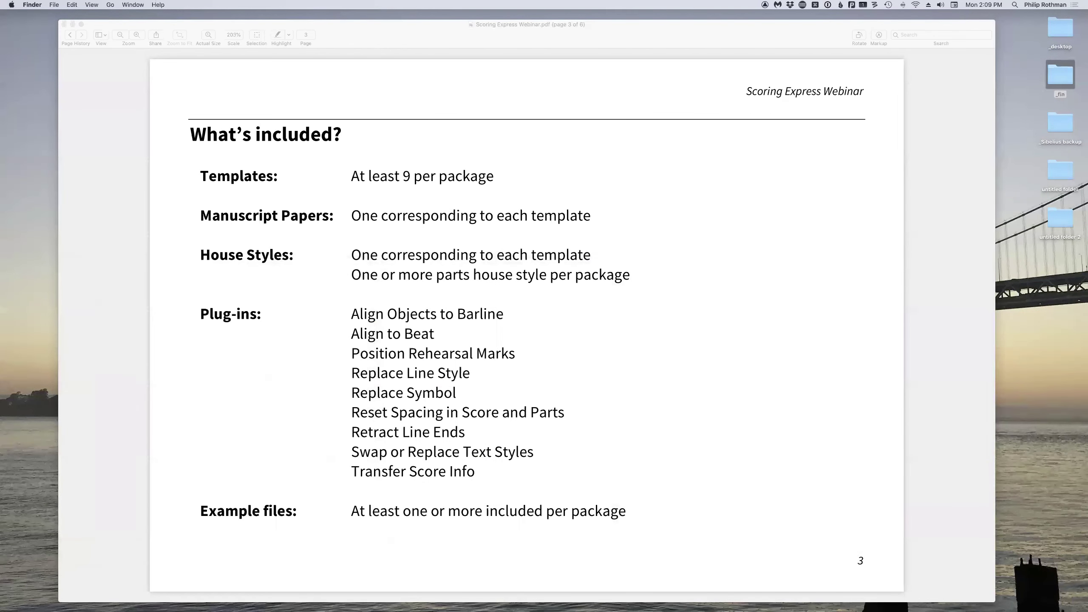
# - Switch to Sibelius, find the Scoring Express categories among the new-score manuscript papers, and choose the Big band (Pori) paper
pyautogui.press('super+Tab')
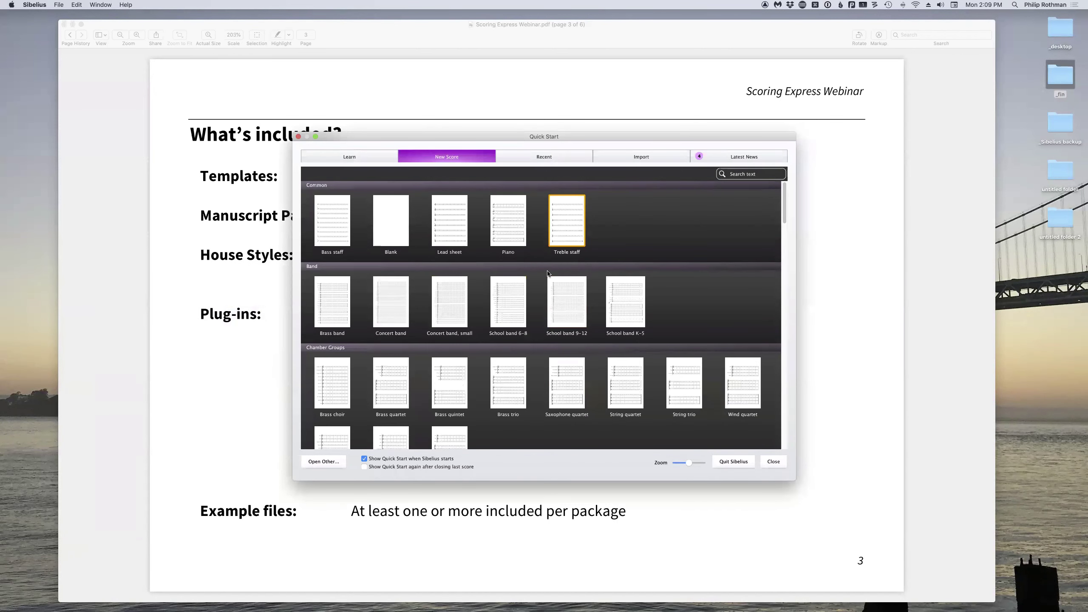
pyautogui.moveTo(784, 213); pyautogui.dragTo(757, 377)
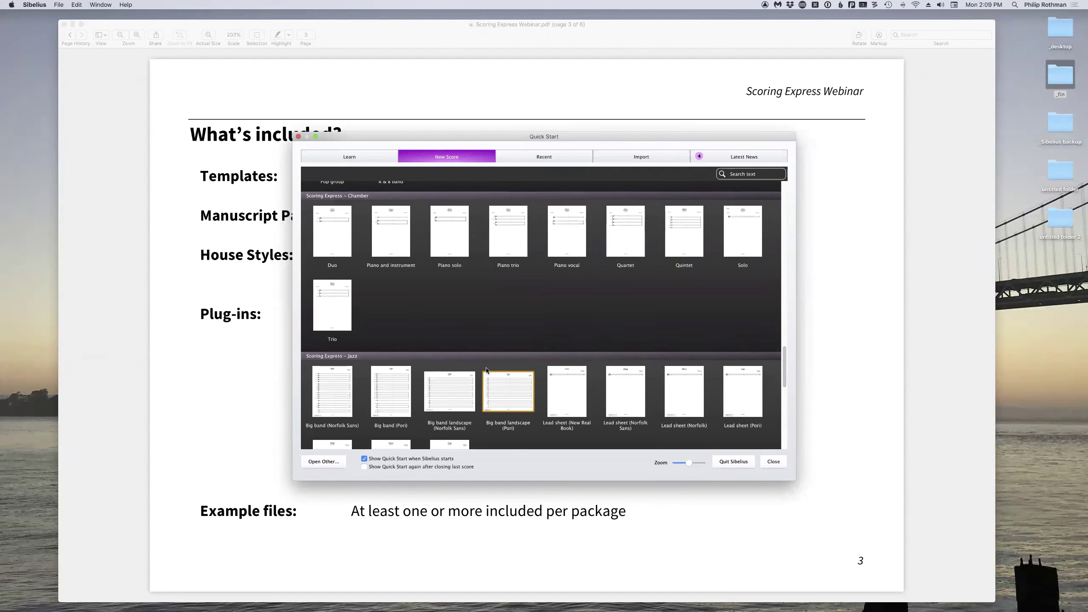
pyautogui.click(464, 389)
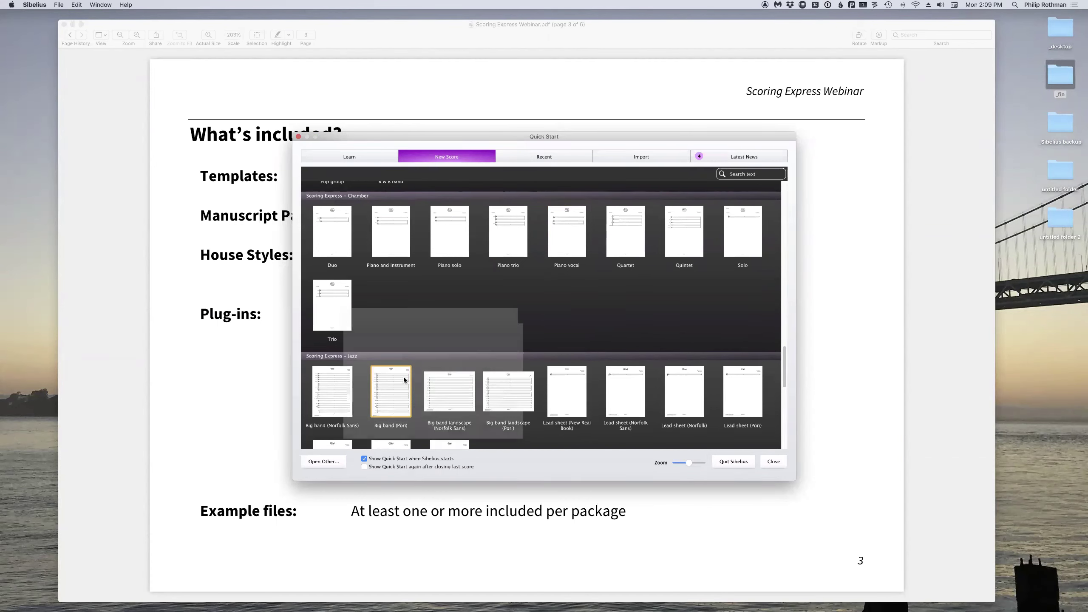
# - Select the 6/4 time signature, review the tempo, key and score information options, and close Quick Start without creating the score
pyautogui.click(665, 338)
pyautogui.click(692, 343)
pyautogui.click(708, 343)
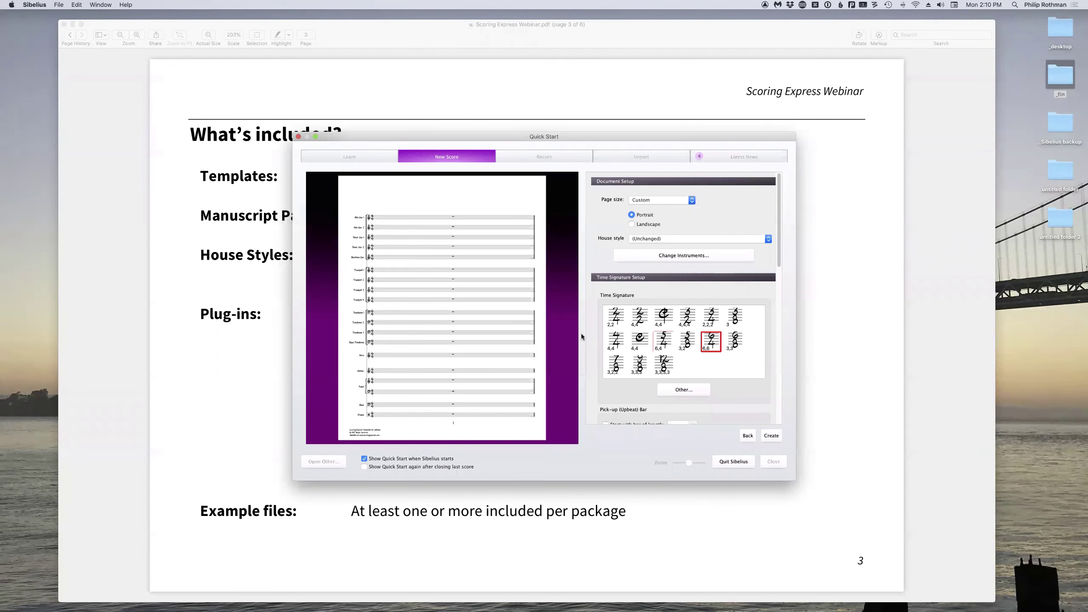
pyautogui.scroll(-3, 590, 349)
pyautogui.scroll(-10, 590, 349)
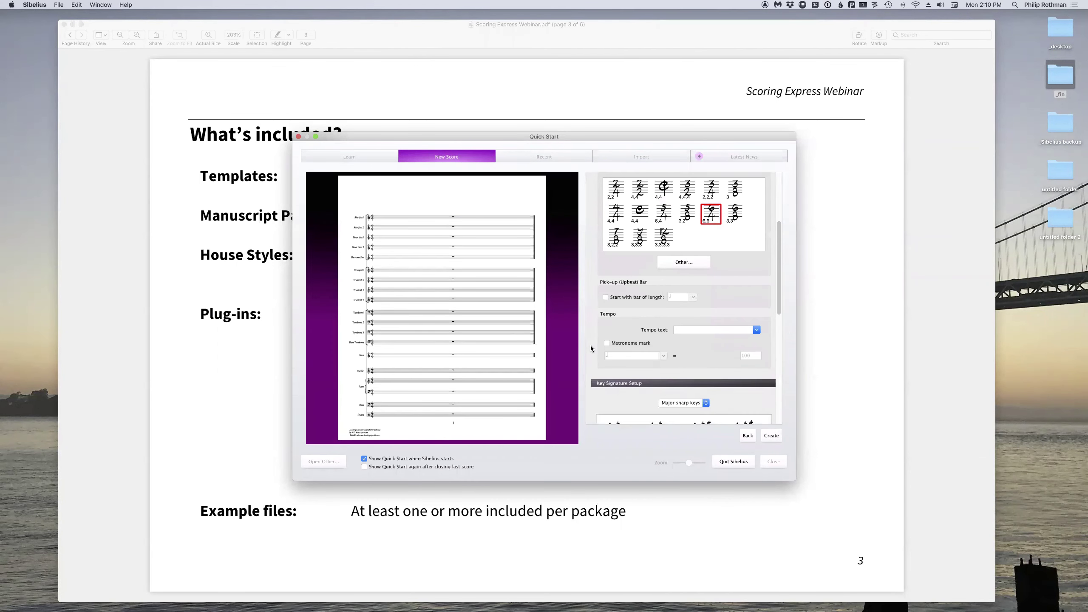
pyautogui.scroll(-2, 591, 348)
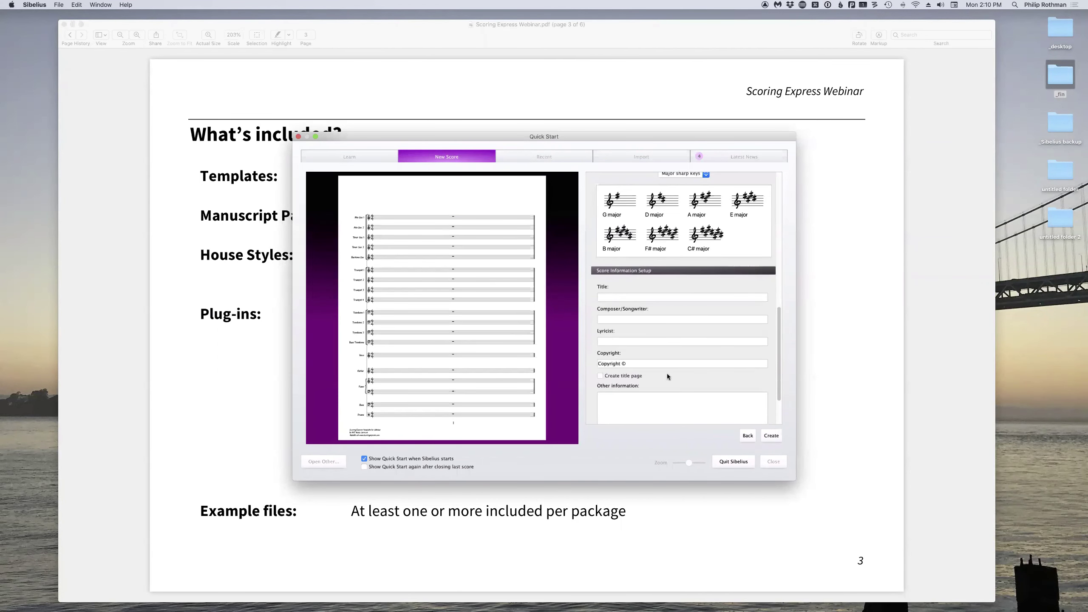
pyautogui.click(298, 136)
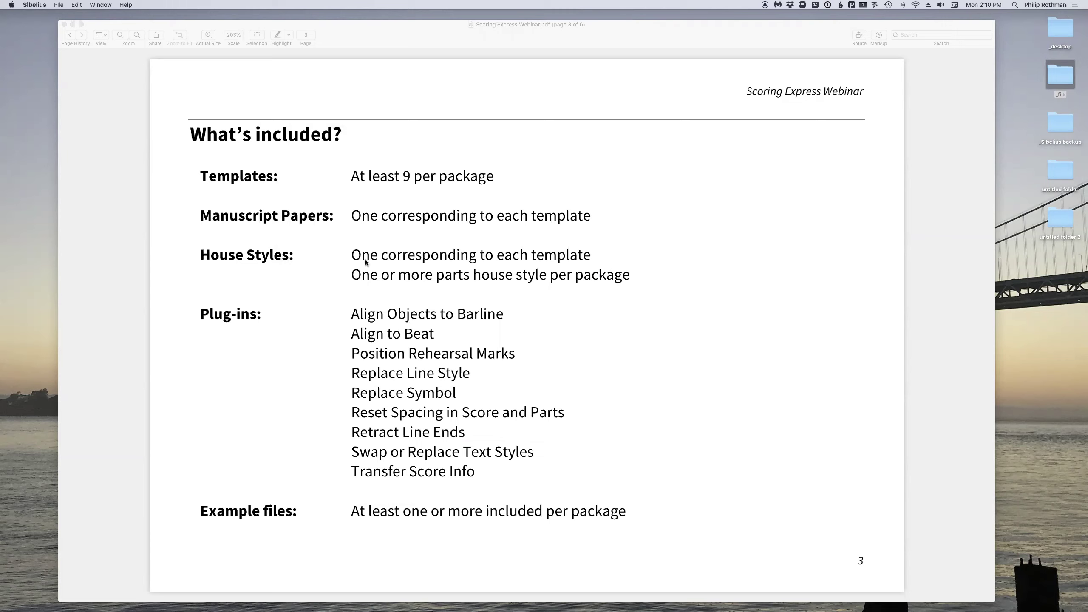
# - Review the Scoring Express house styles in Sibelius's Import House Style dialog, cancel the import, and close the untitled score
pyautogui.press('super+Tab')
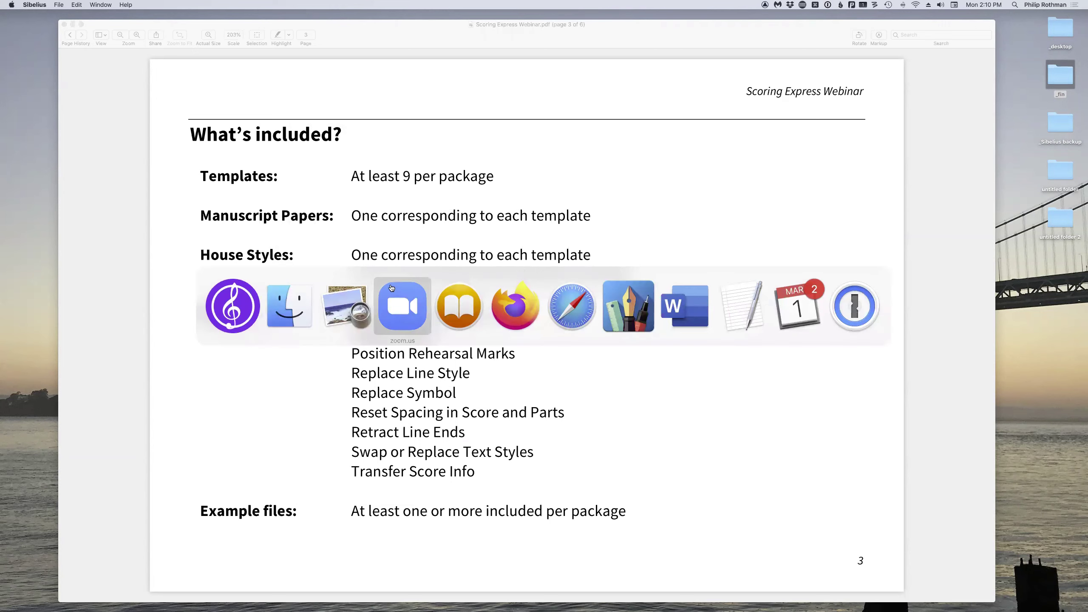
pyautogui.click(226, 291)
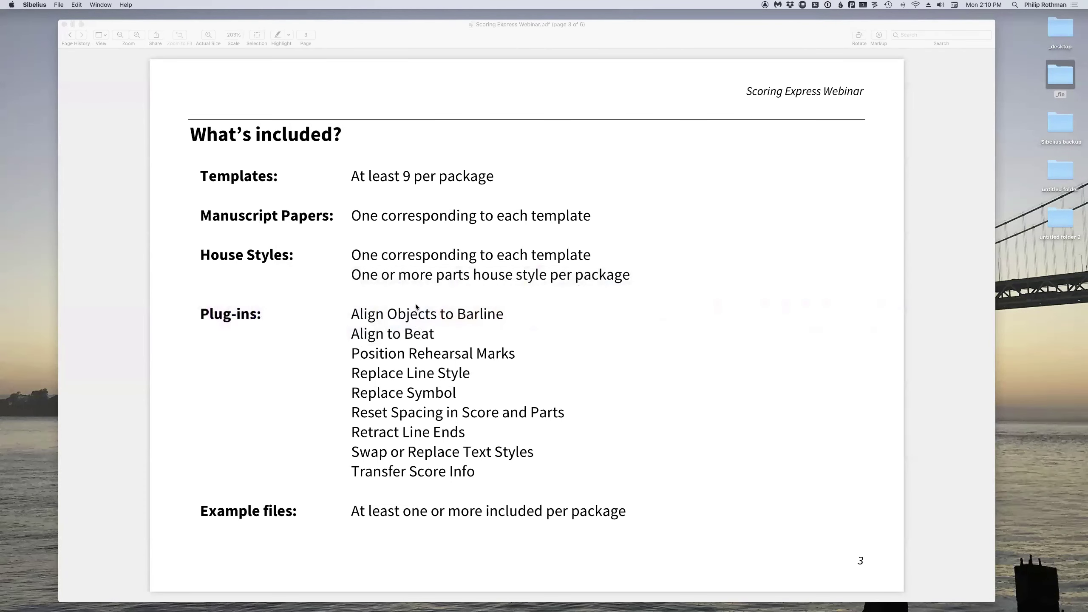
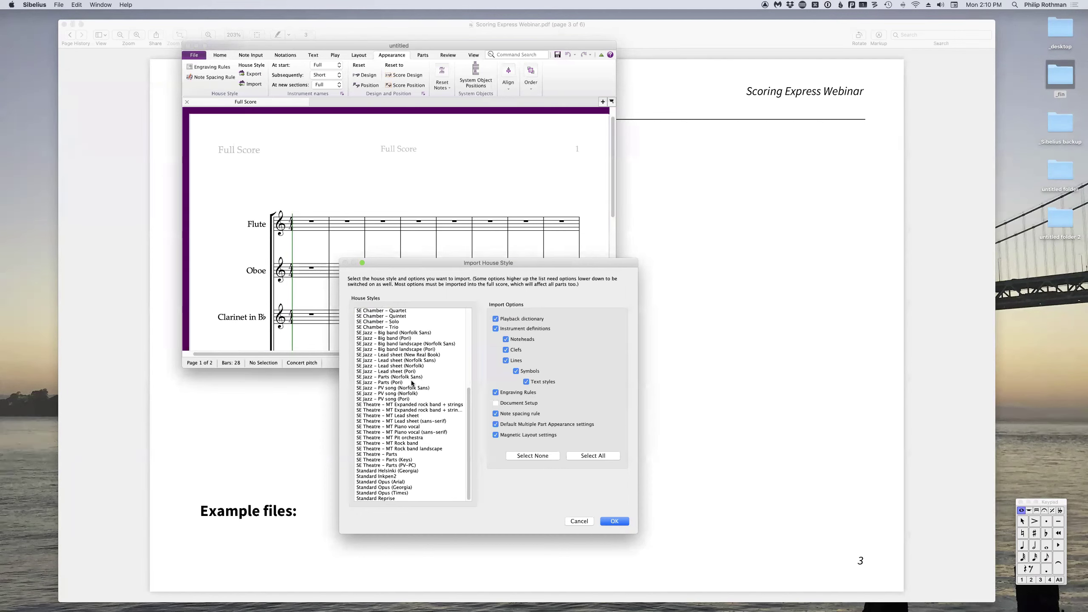
pyautogui.click(579, 521)
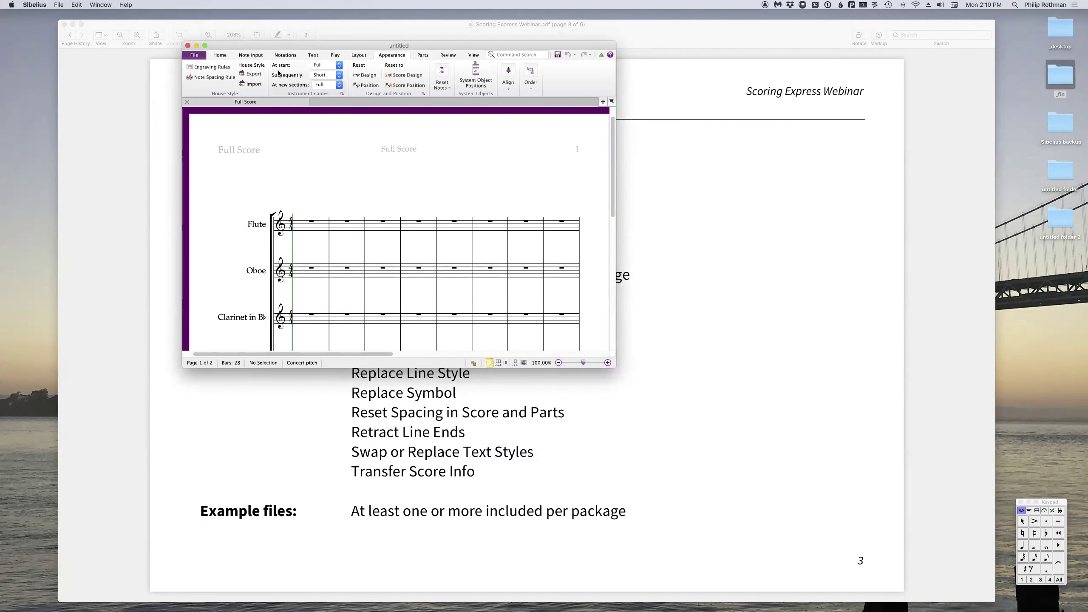
pyautogui.click(187, 46)
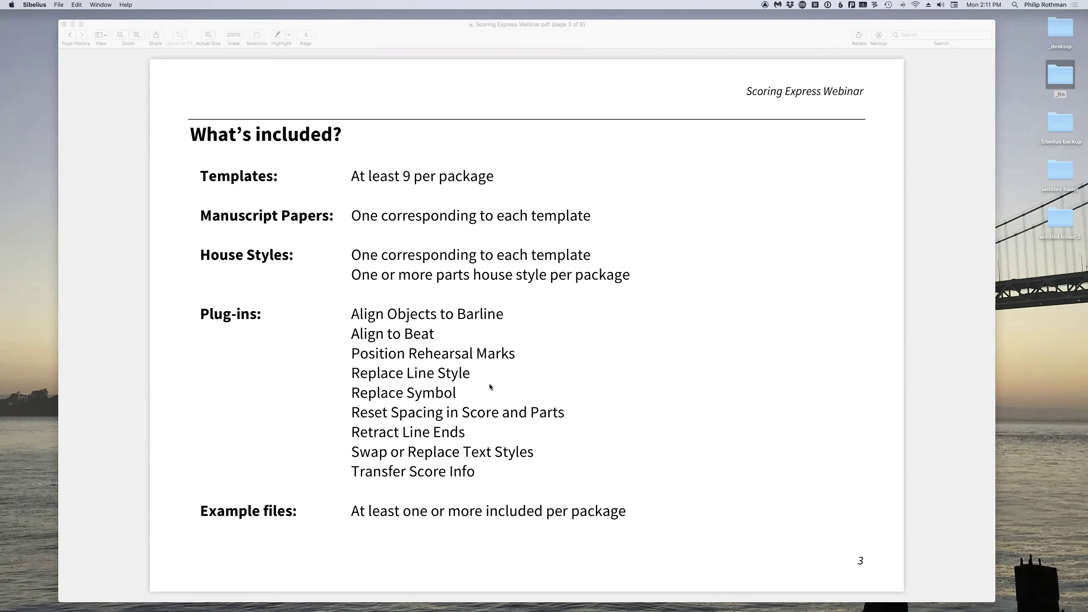
# - Bring the Finder window back, view the Theatre package's Examples folder, and open "Example - MT Rock band + strings landscape.sib"
pyautogui.moveTo(0, 189); pyautogui.dragTo(560, 246)
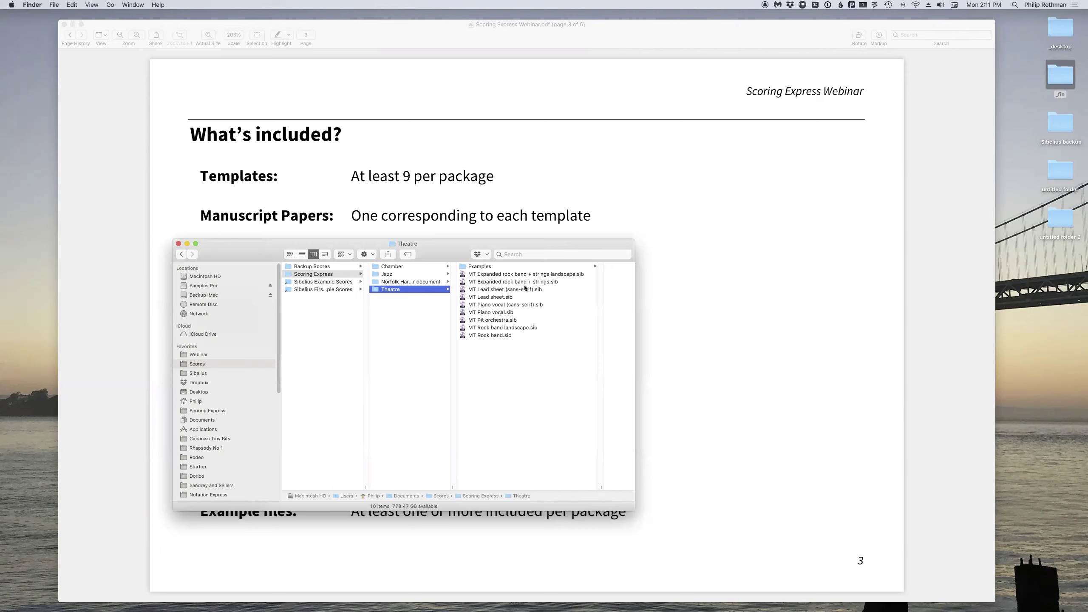
pyautogui.click(491, 267)
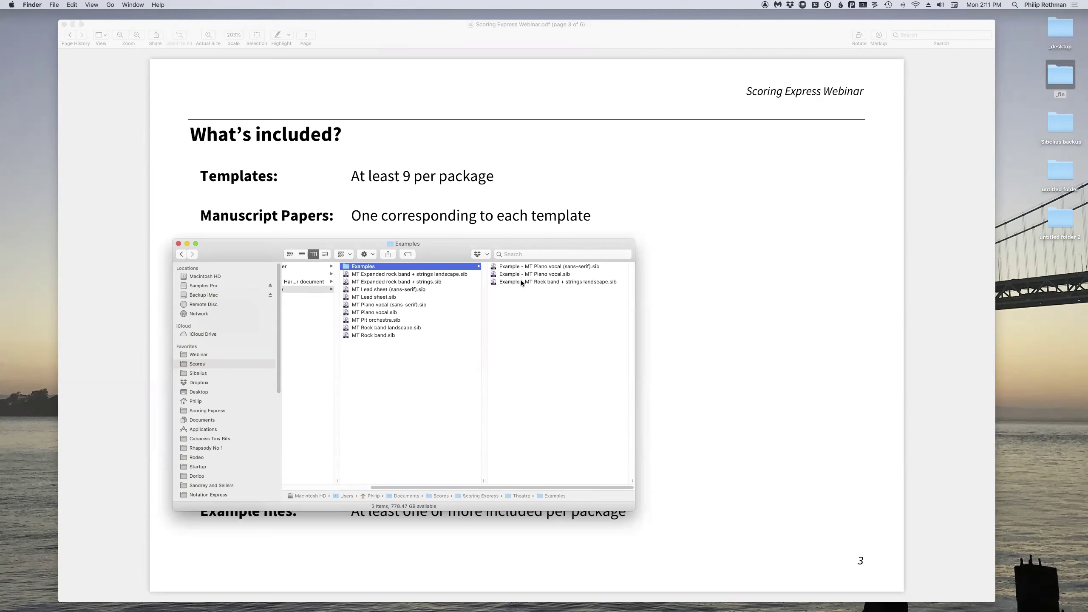
pyautogui.doubleClick(521, 282)
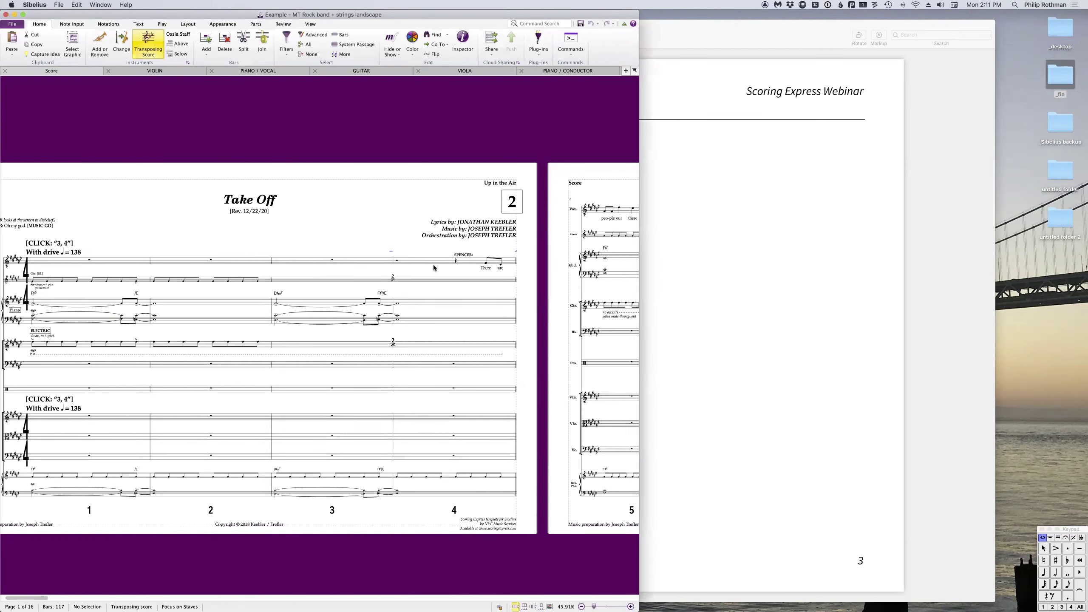
# - Select bar 4 of the vocal staff, view the PIANO / VOCAL part, and return to the full score
pyautogui.click(420, 263)
pyautogui.press('w')
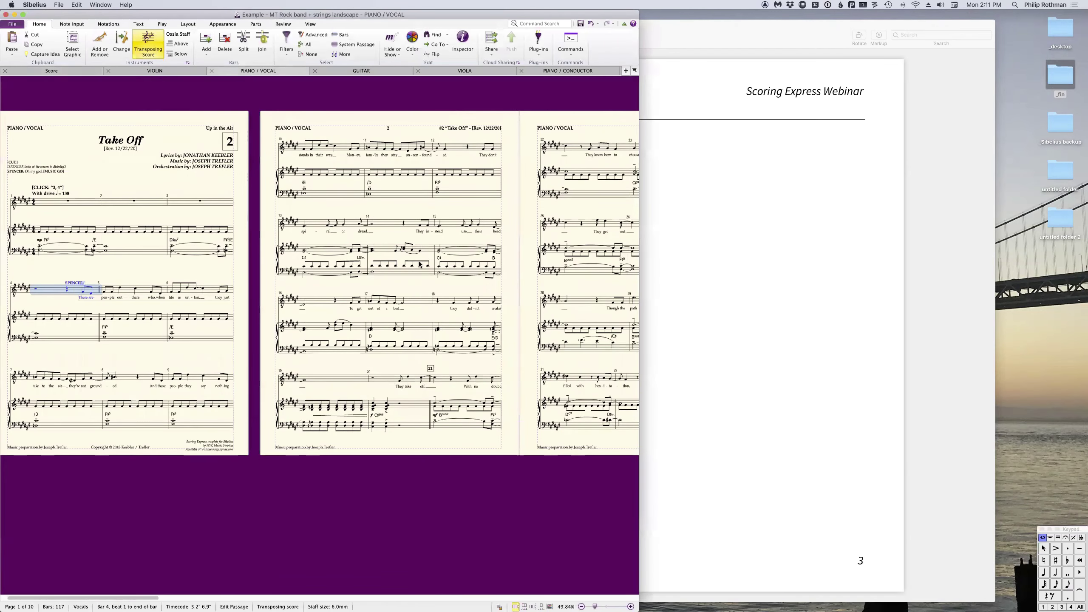
pyautogui.press('w')
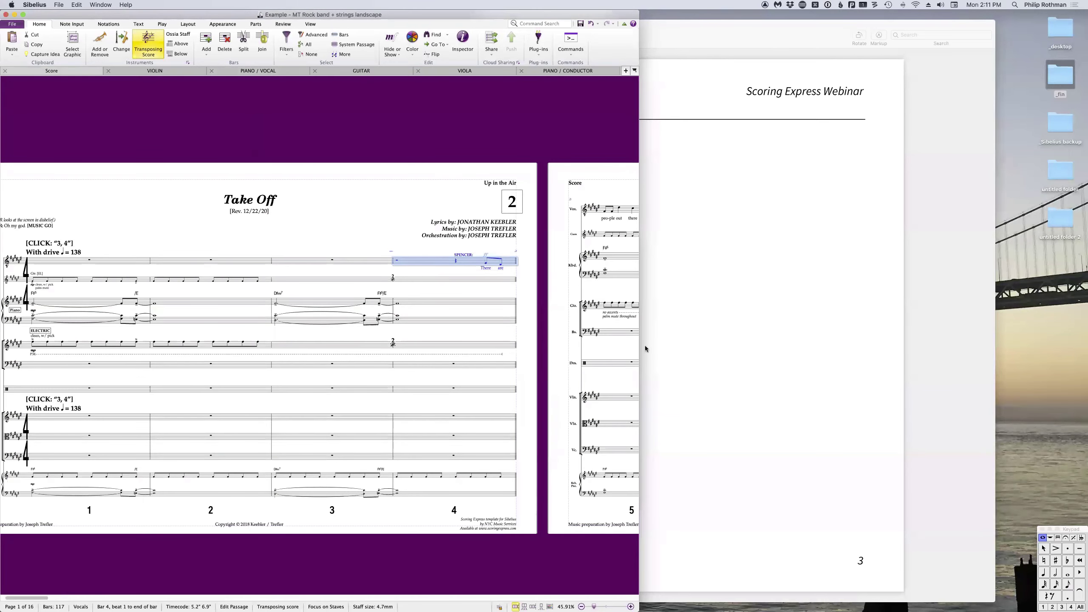
# - Enlarge the score window, view the VIOLA part from bar 5 of its staff, and close the example score
pyautogui.hotkey('ctrl', 'alt', 'Return')
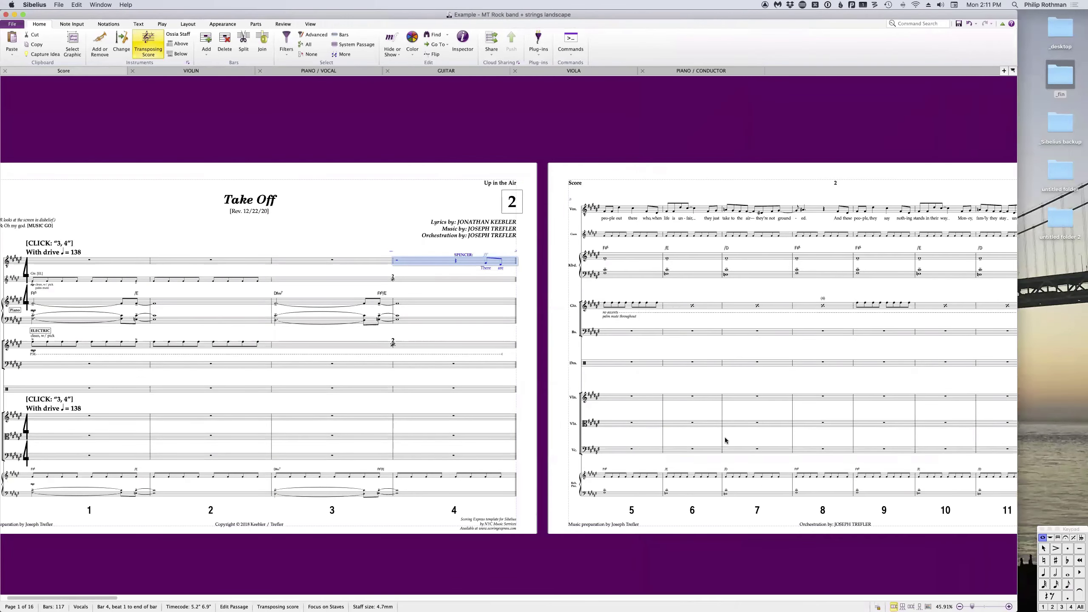
pyautogui.click(648, 424)
pyautogui.press('w')
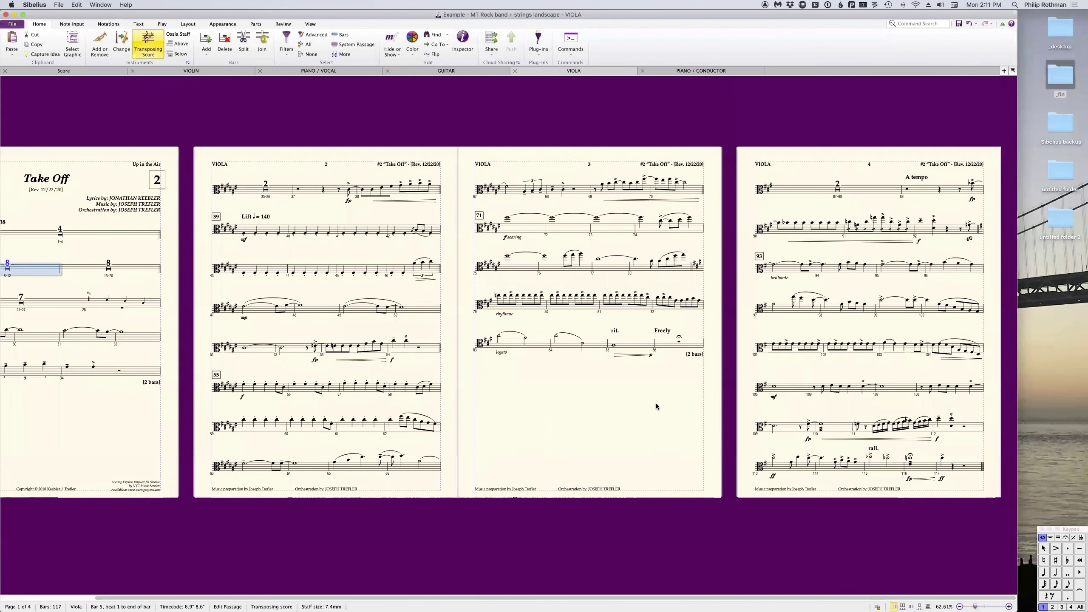
pyautogui.press('w')
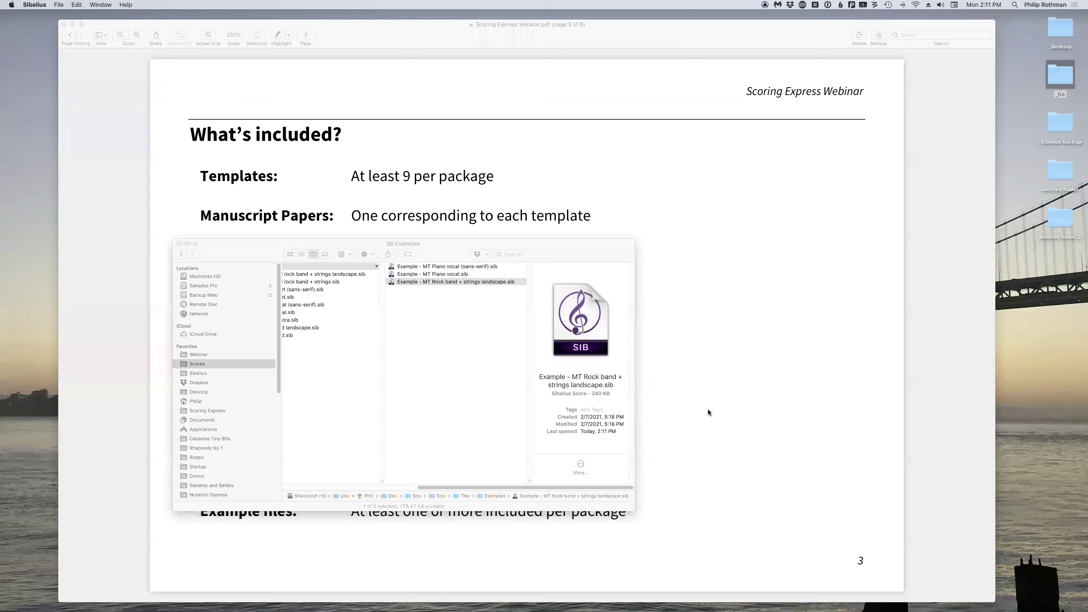
# - Clear the Finder window off the slide, advance the webinar PDF to page 4, and examine the custom lines enlarged at 600%
pyautogui.moveTo(518, 246); pyautogui.dragTo(2, 255)
pyautogui.press('Down')
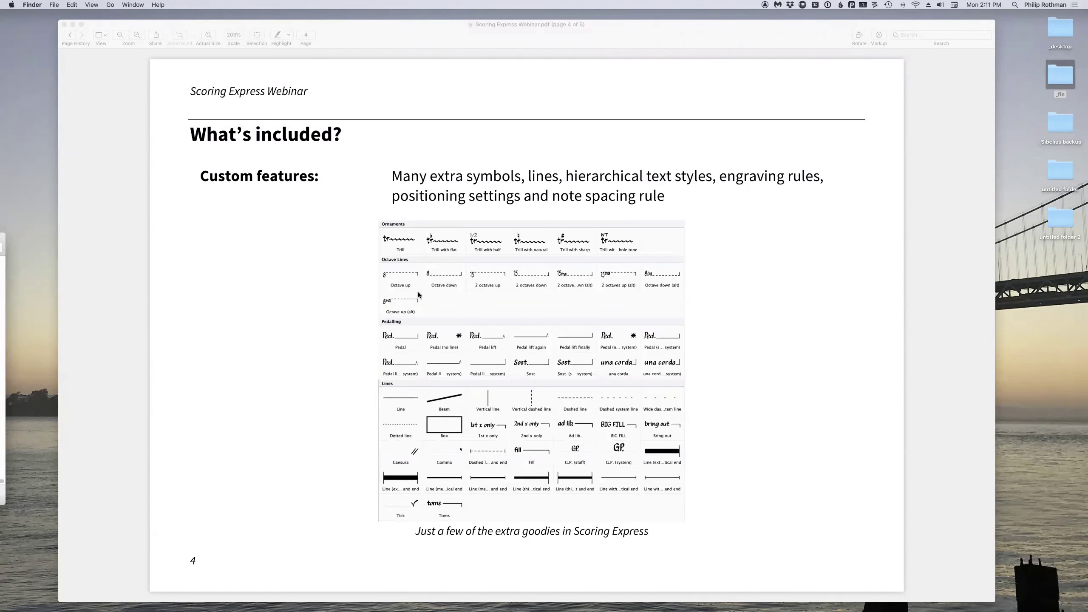
pyautogui.click(739, 315)
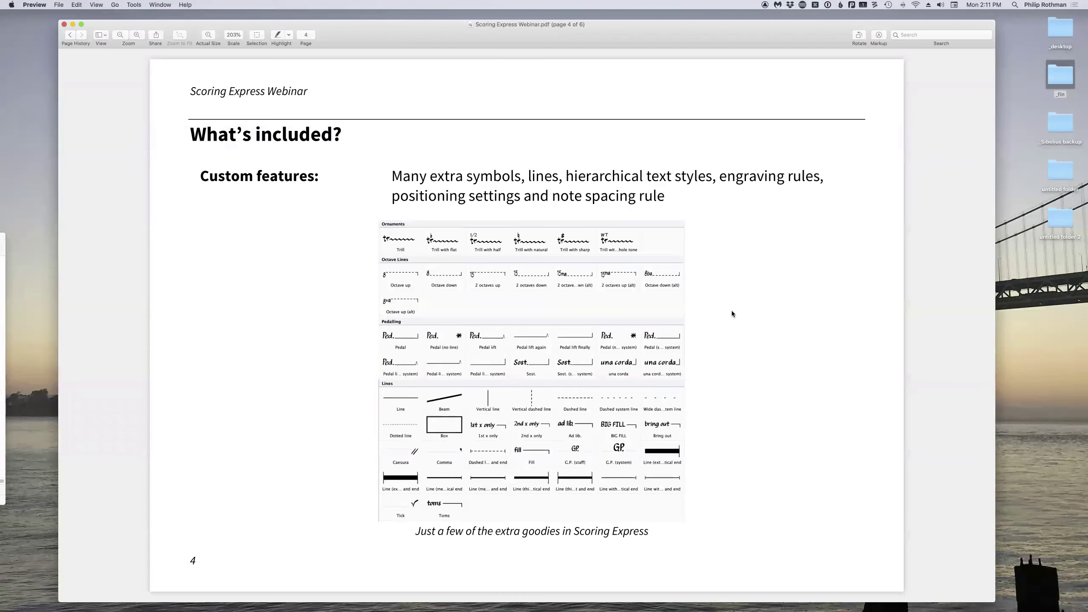
pyautogui.press('super+plus')
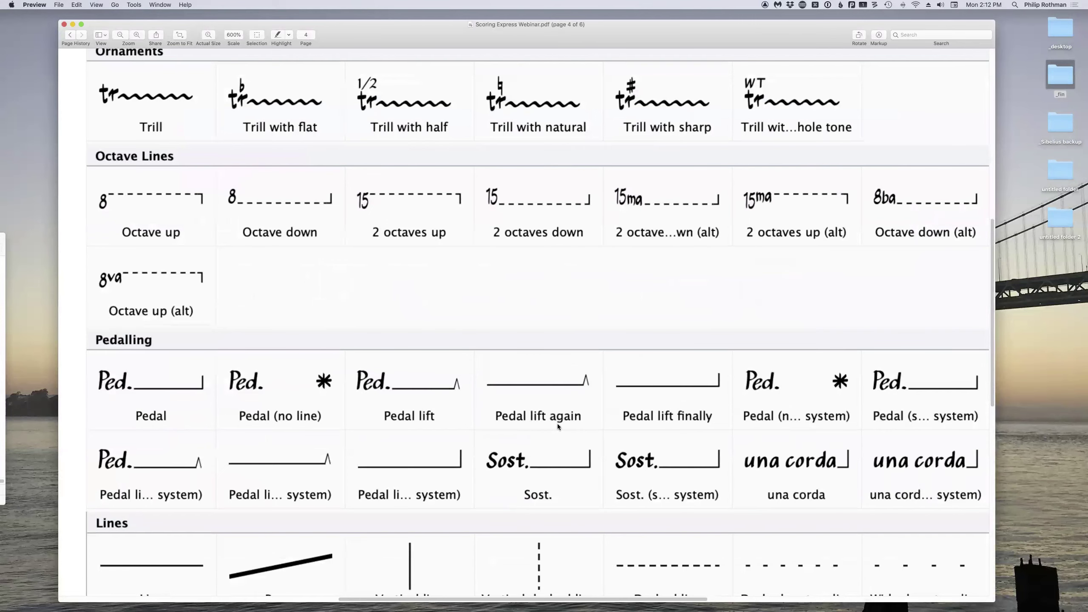
pyautogui.scroll(-6, 557, 424)
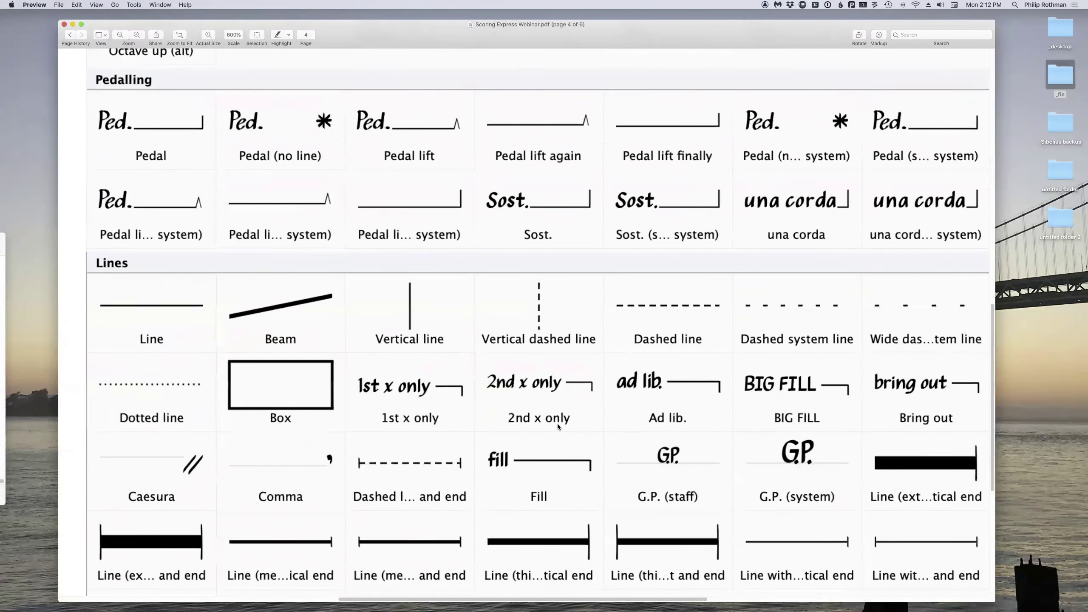
# - Examine the remaining custom lines, advance the webinar PDF to page 5, and view the installation notes enlarged at 300%
pyautogui.scroll(-2, 557, 423)
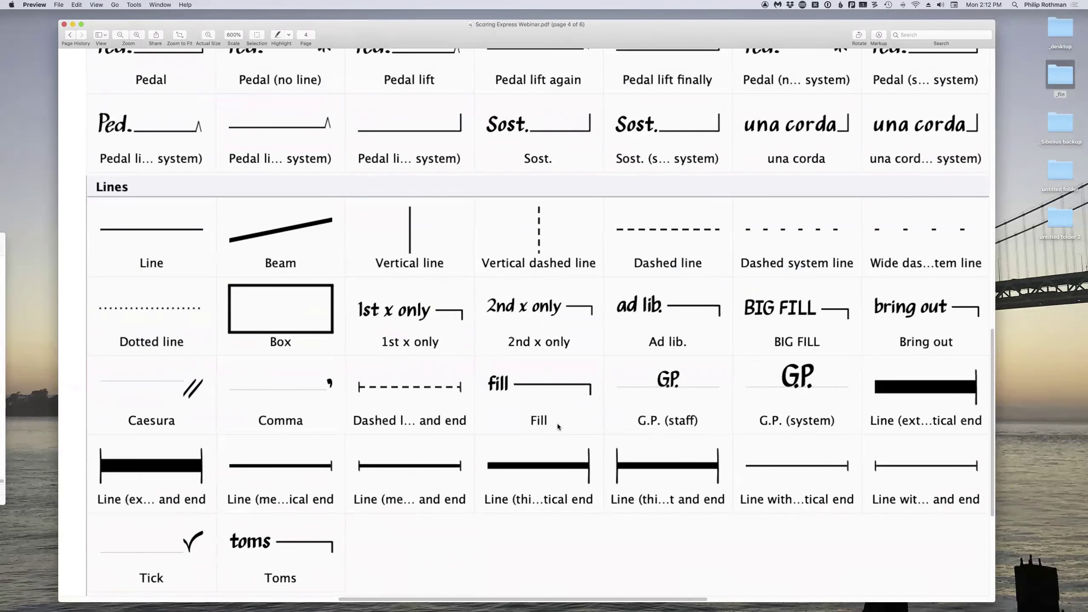
pyautogui.press('super+9')
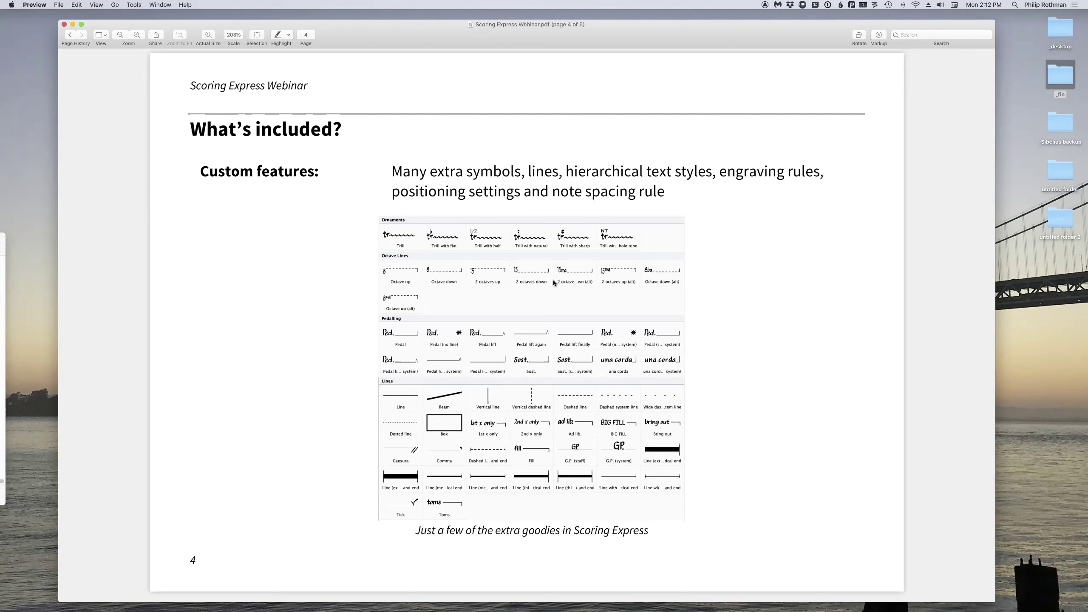
pyautogui.press('Down')
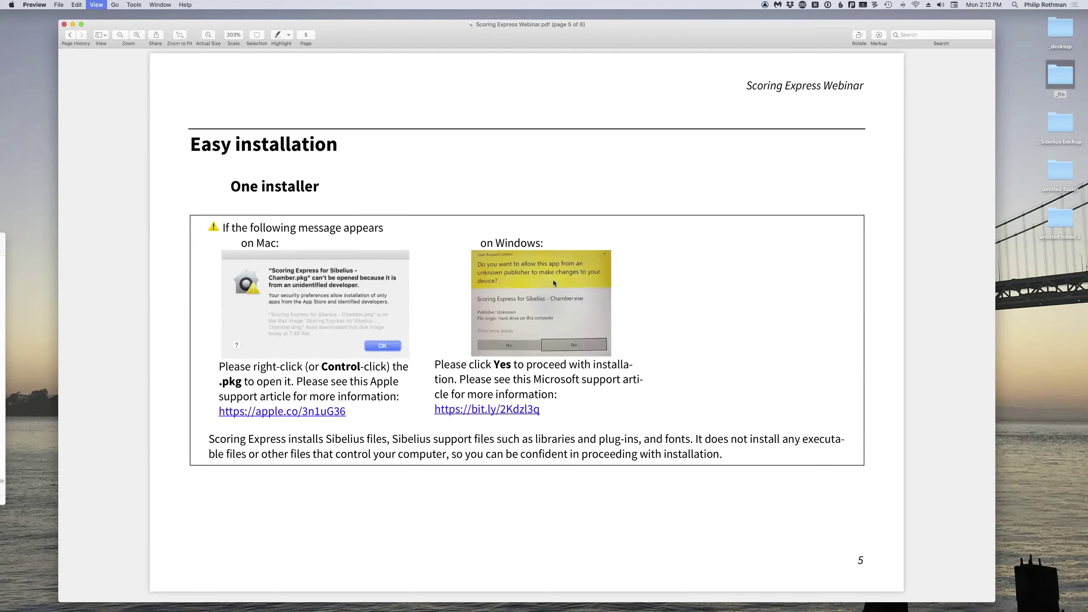
pyautogui.press('super+plus')
pyautogui.hscroll(-3, 546, 281)
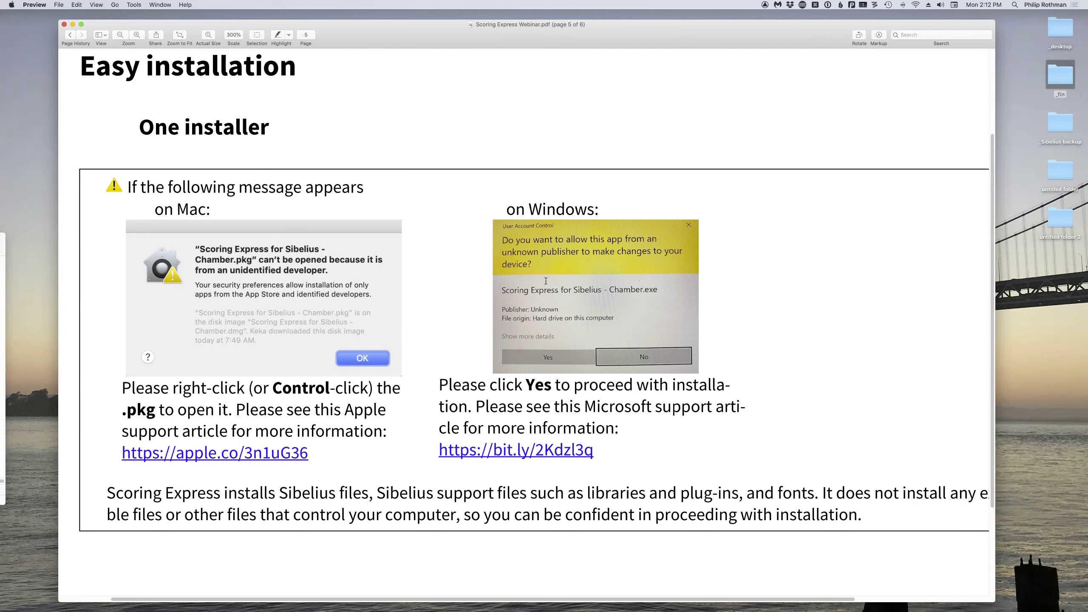
pyautogui.press('super+9')
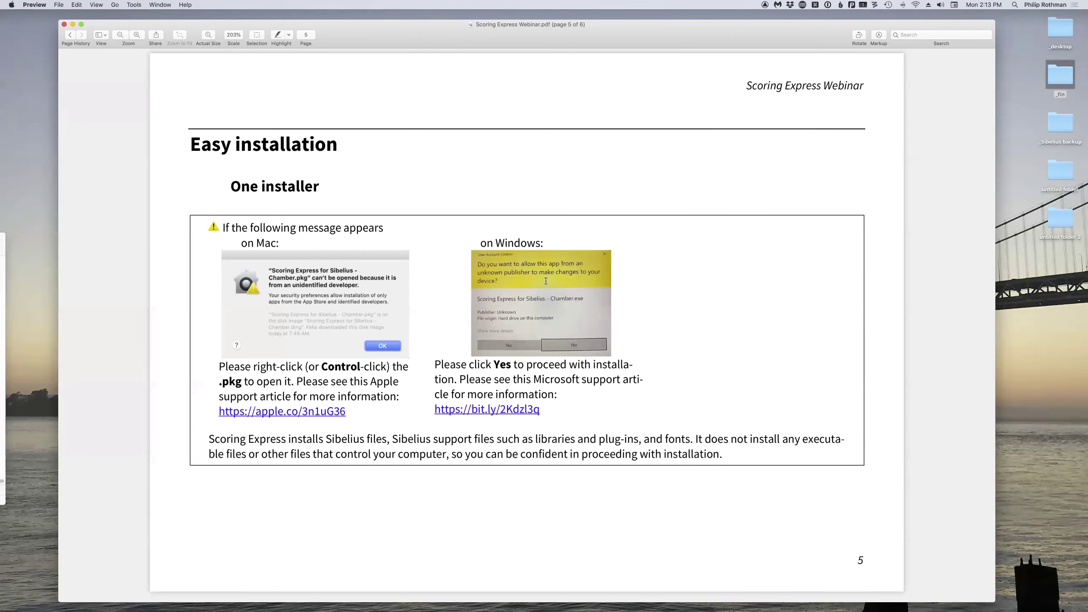
# - Advance the webinar PDF to page 6, close it, and quit Preview
pyautogui.press('Down')
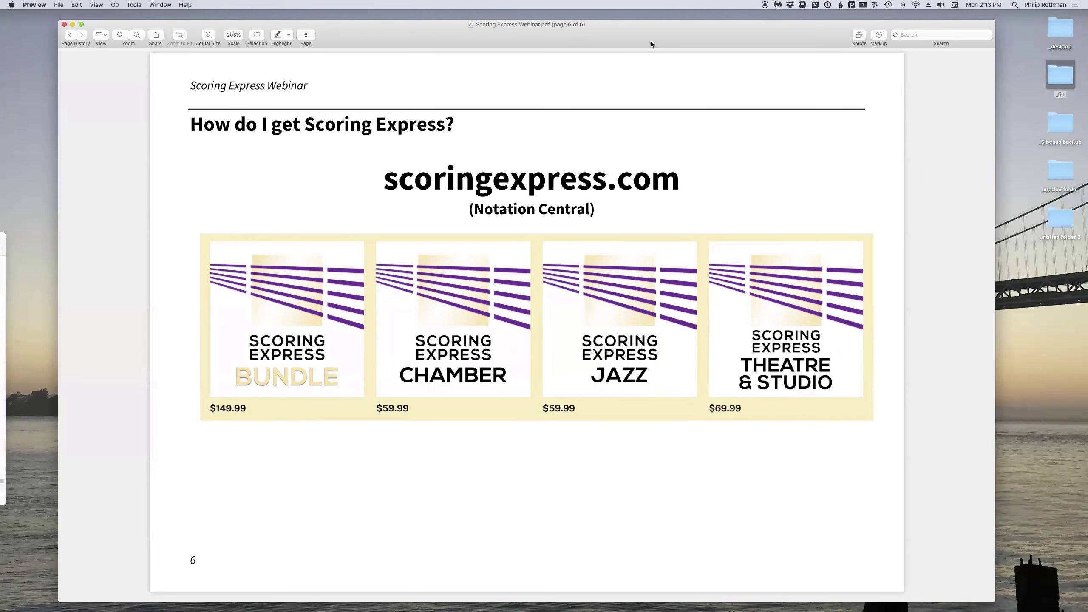
pyautogui.press('super+w')
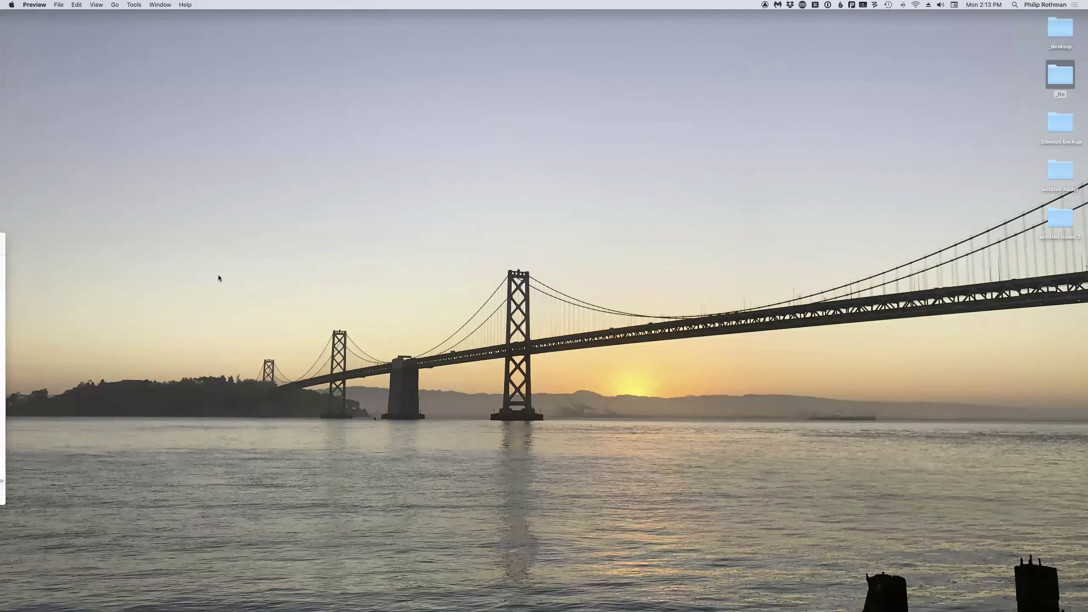
pyautogui.press('super+q')
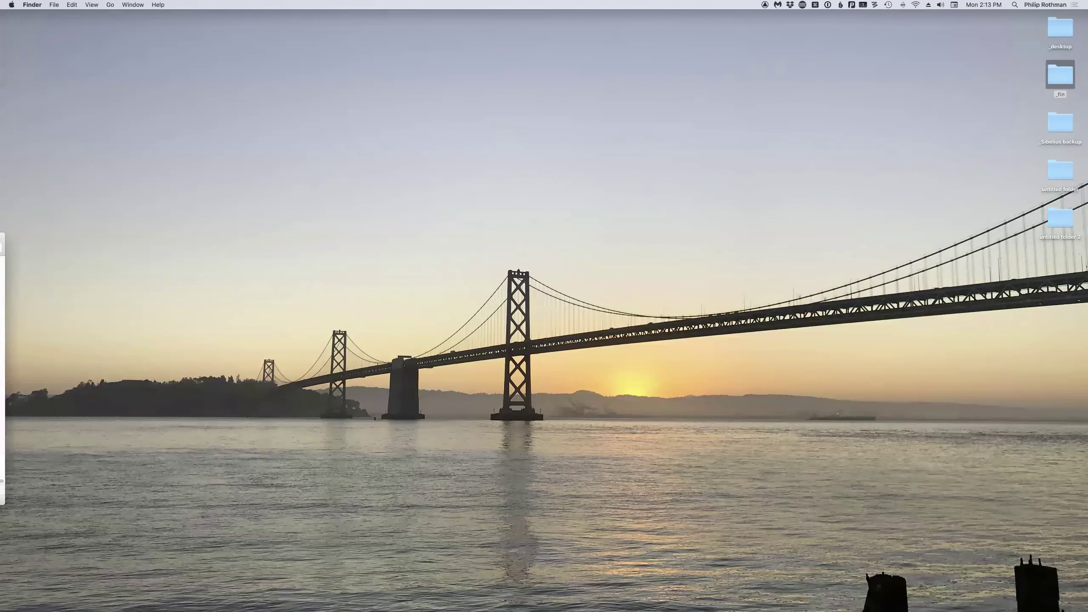
# - Switch to the "Example before bar number" score in Sibelius and enlarge its window to fill the screen
pyautogui.press('super+grave')
pyautogui.press('super+grave')
pyautogui.press('super+grave')
pyautogui.press('super+grave')
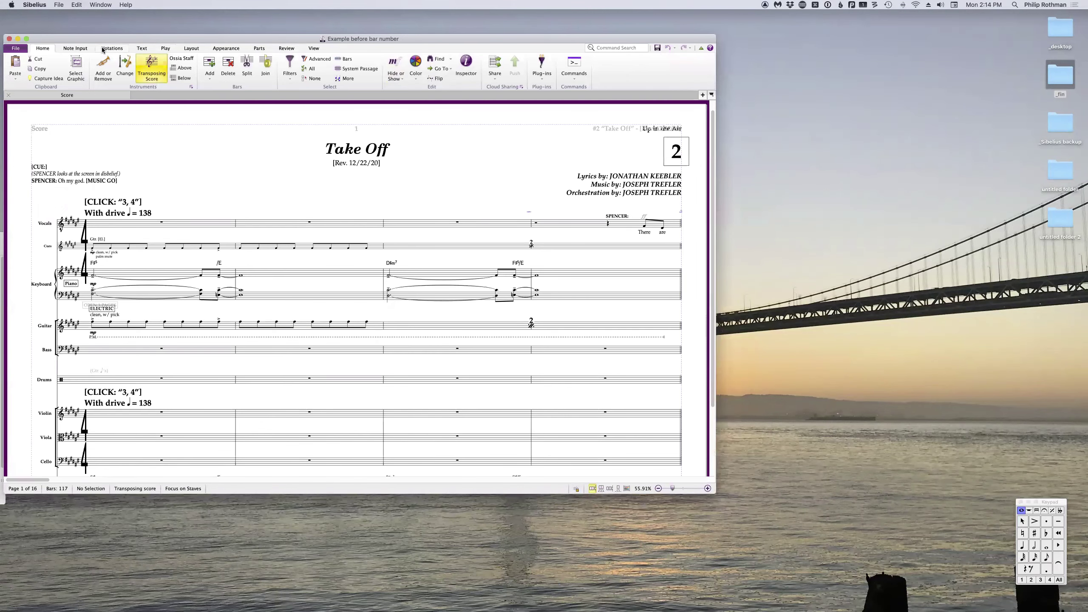
pyautogui.click(44, 53)
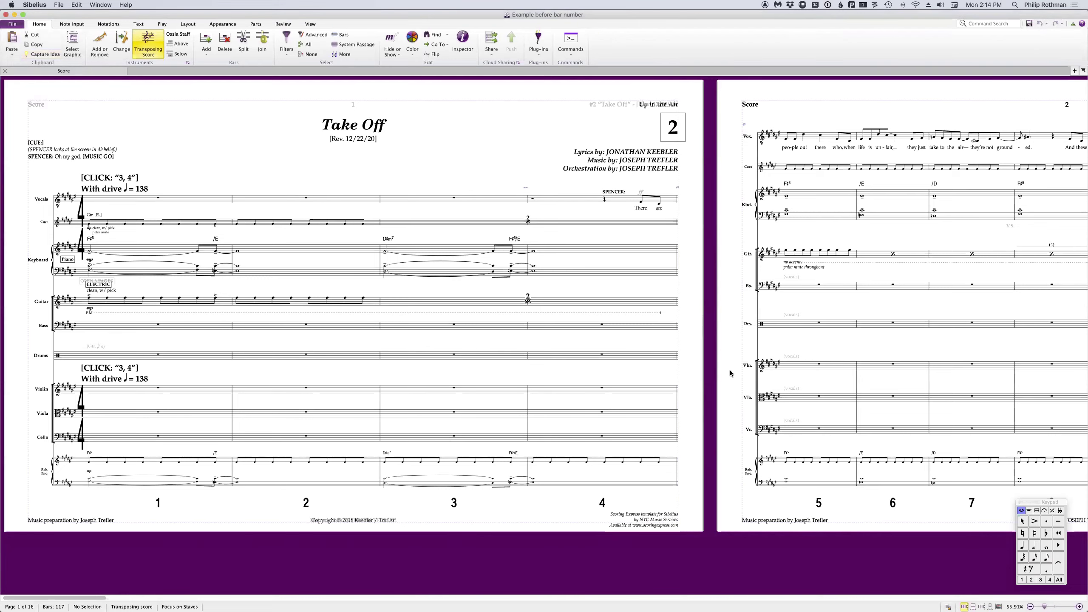
# - Select bar 5 of the guitar staff, view the GUITAR part, and examine its bar numbers around bar 71
pyautogui.click(790, 253)
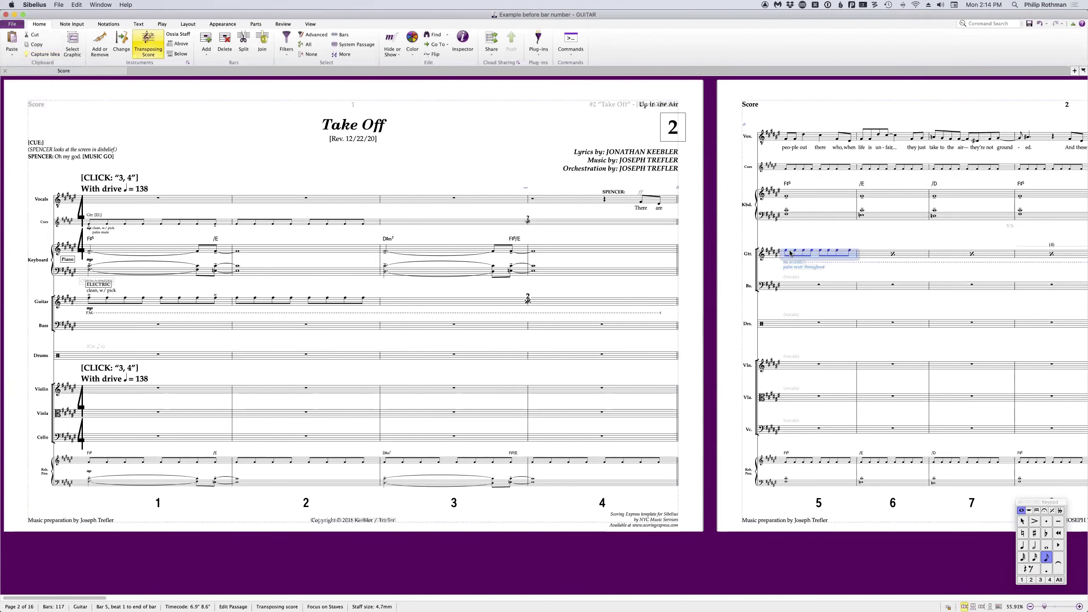
pyautogui.press('w')
pyautogui.hscroll(10, 514, 399)
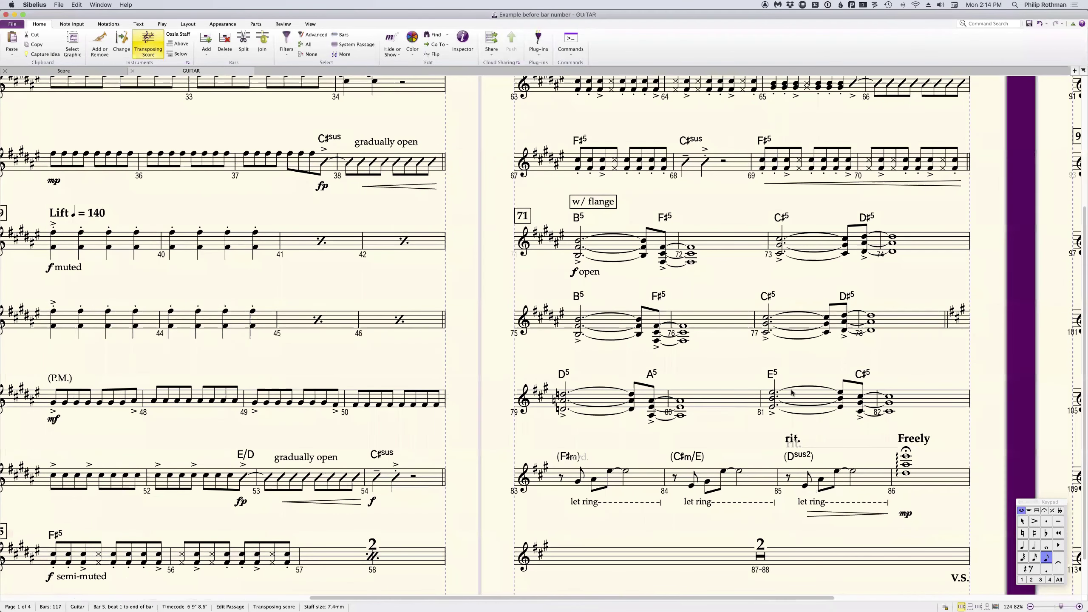
pyautogui.hscroll(10, 724, 379)
pyautogui.click(724, 380)
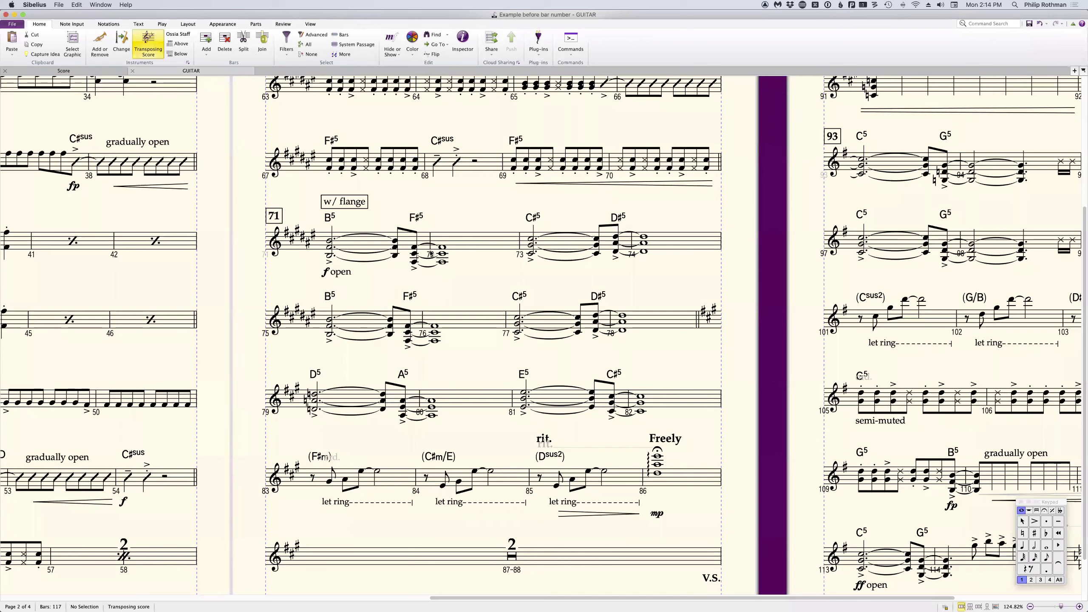
# - Try moving bar number 72 further below the staff in the GUITAR part, and undo the move
pyautogui.moveTo(431, 257); pyautogui.dragTo(429, 276)
pyautogui.press('super+z')
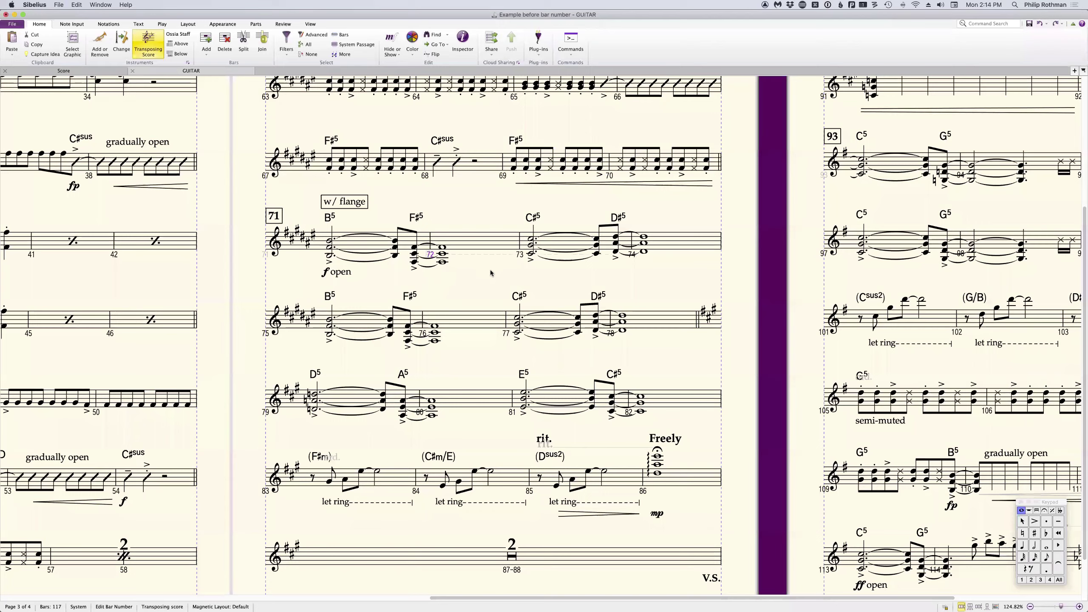
pyautogui.press('Escape')
# - Switch to Safari to view the "Better bar numbers in parts in Sibelius" article, move its window off the score, and return to the GUITAR part
pyautogui.press('super+minus')
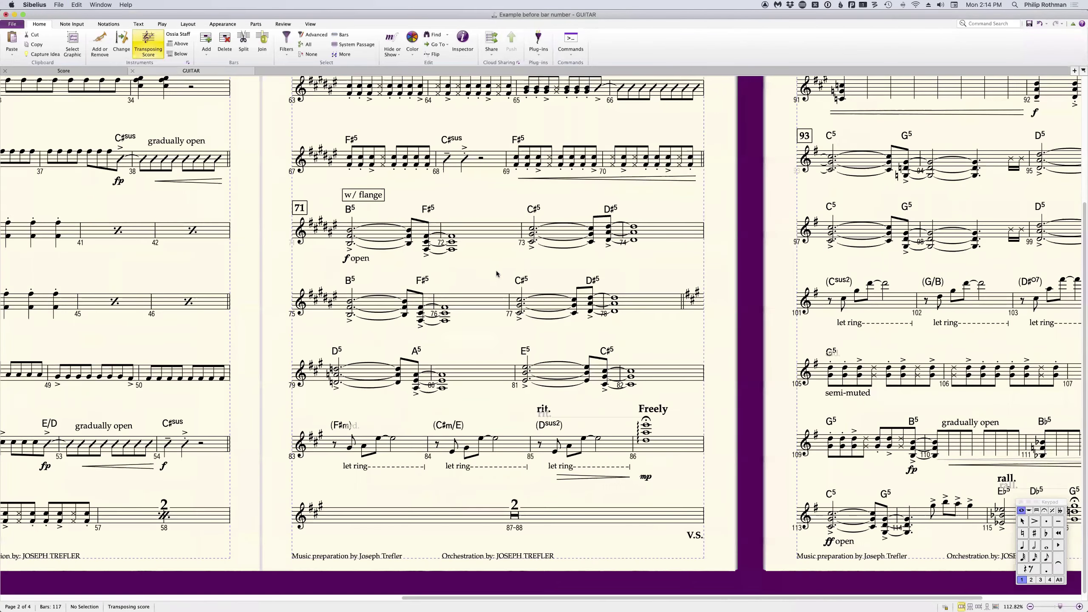
pyautogui.hscroll(5, 538, 287)
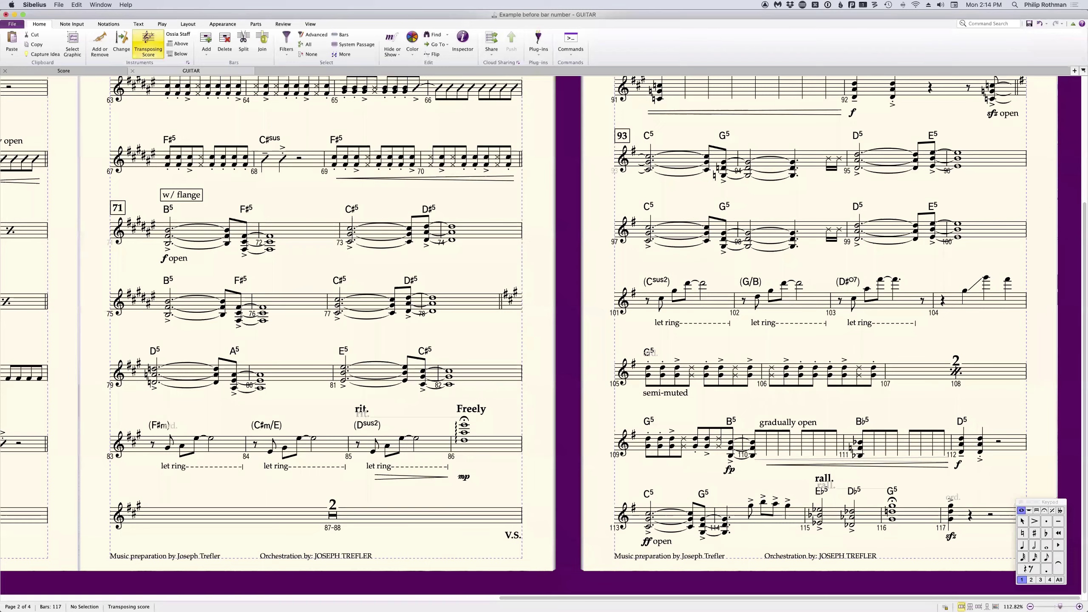
pyautogui.press('super+Tab')
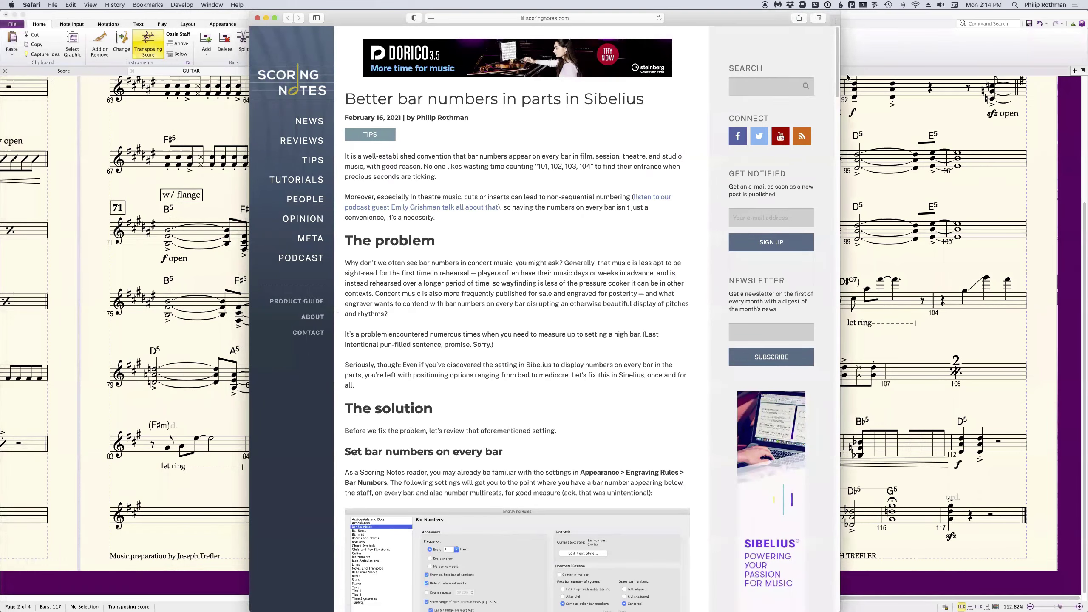
pyautogui.moveTo(838, 79)
pyautogui.mouseDown()
pyautogui.moveTo(822, 186)
pyautogui.moveTo(830, 65)
pyautogui.mouseUp()
pyautogui.moveTo(741, 20); pyautogui.dragTo(0, 34)
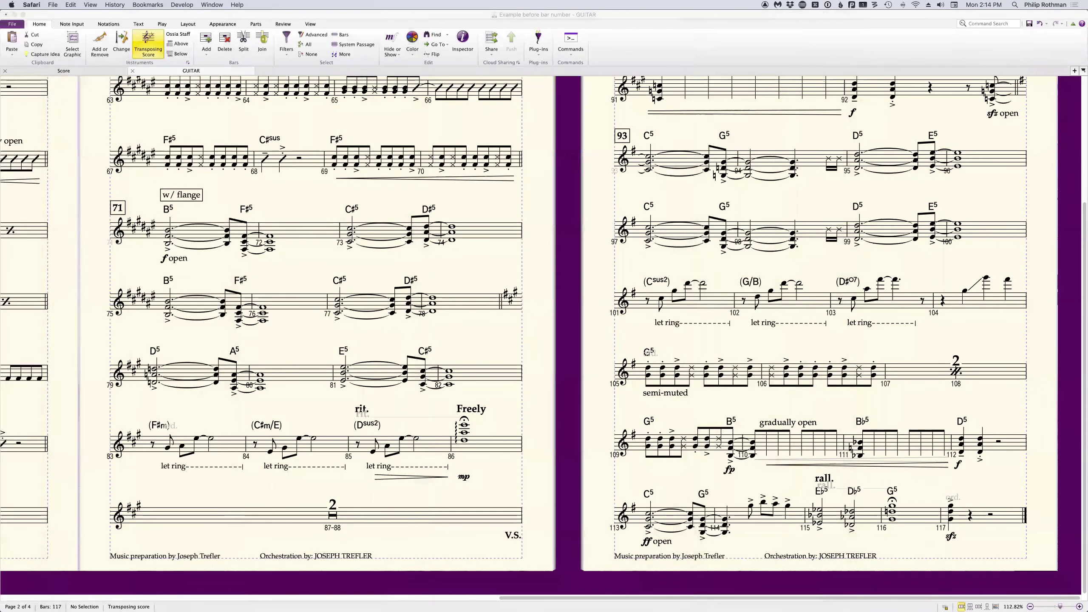
pyautogui.click(462, 254)
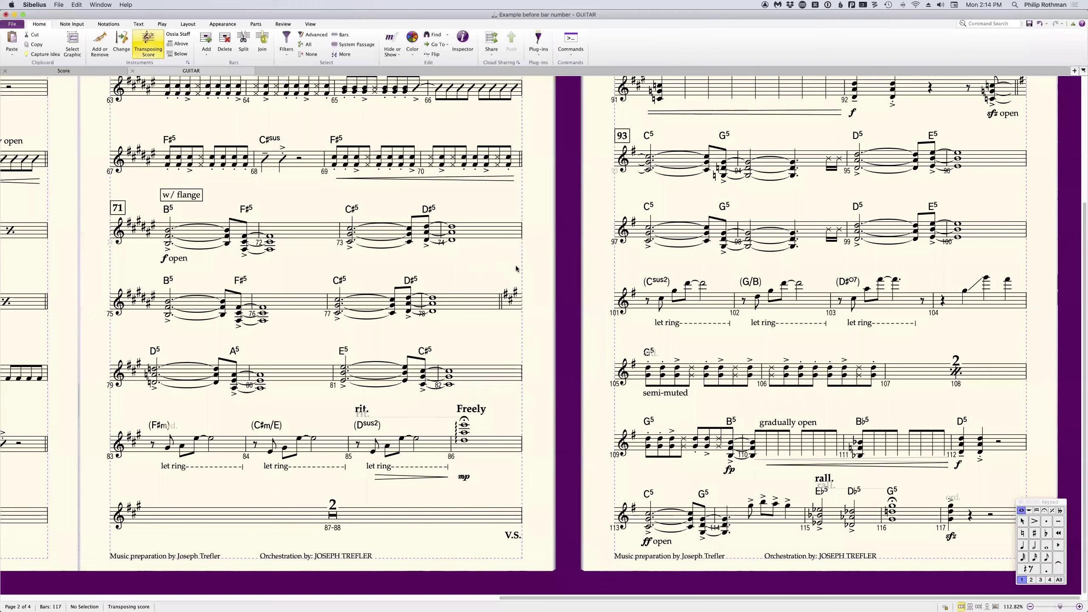
pyautogui.moveTo(561, 278); pyautogui.dragTo(641, 304)
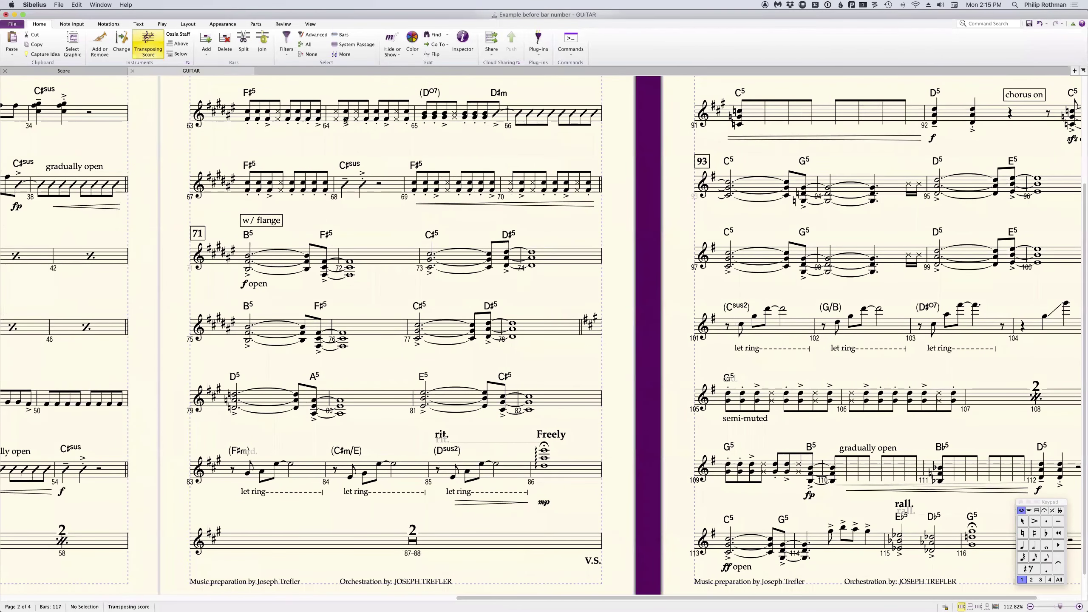
# - Enable Magnetic Layout for grouped bar numbers in the Magnetic Layout Options and apply the change to the GUITAR part
pyautogui.click(188, 24)
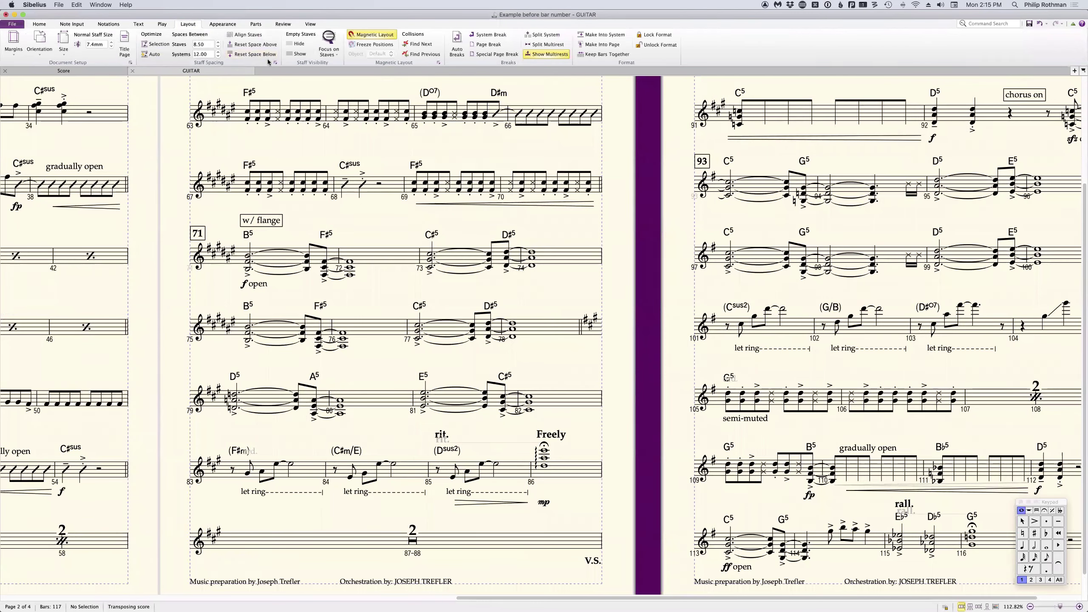
pyautogui.click(437, 64)
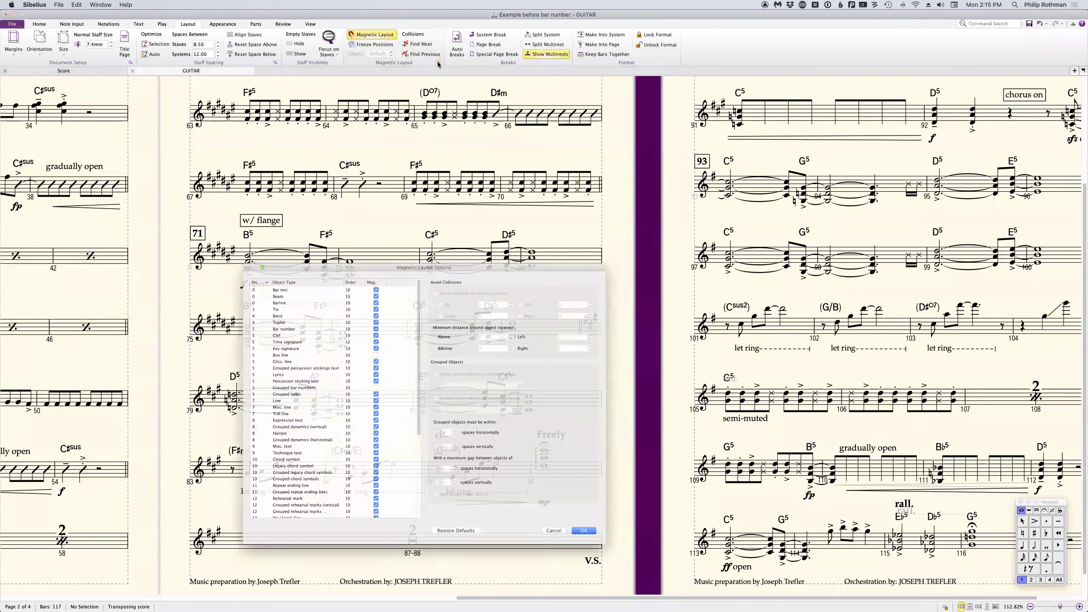
pyautogui.click(367, 384)
pyautogui.click(370, 385)
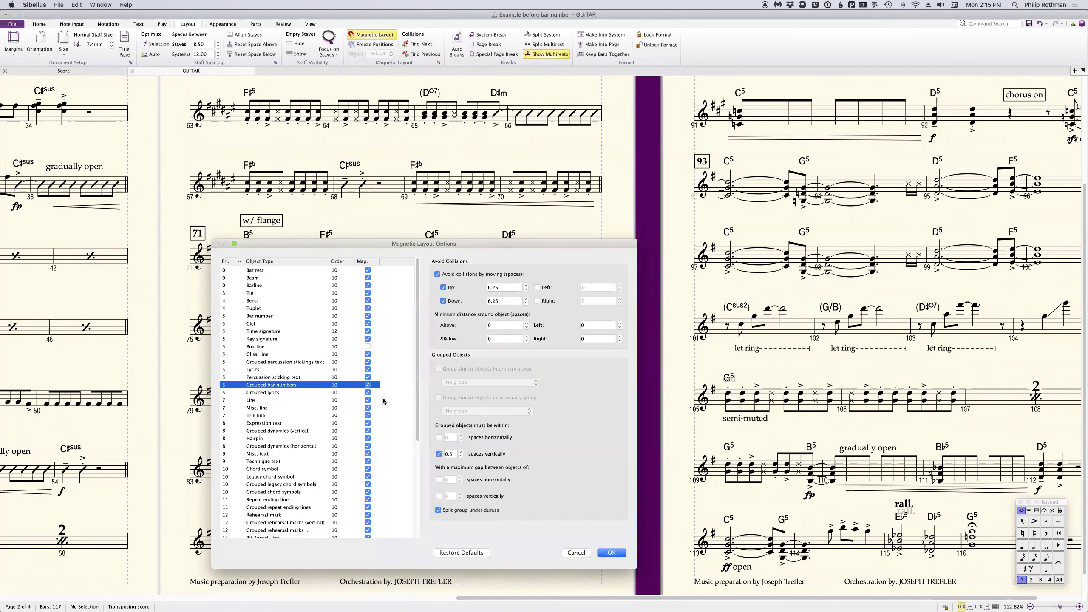
pyautogui.click(610, 553)
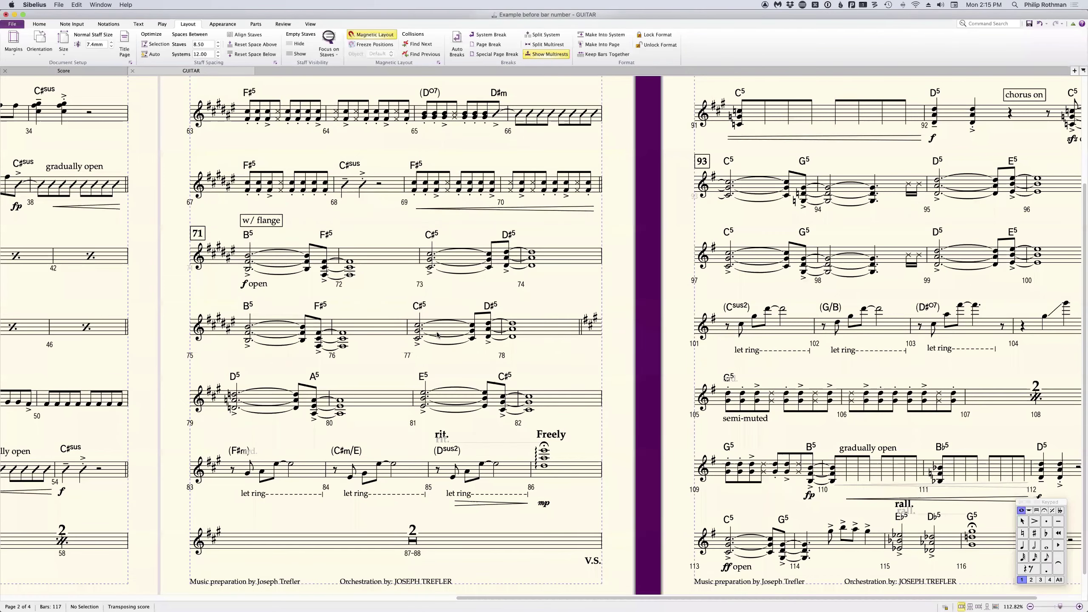
# - Examine how the GUITAR part's bar numbers avoid the surrounding notation, including the sfz dynamic at bar 117
pyautogui.scroll(2, 438, 335)
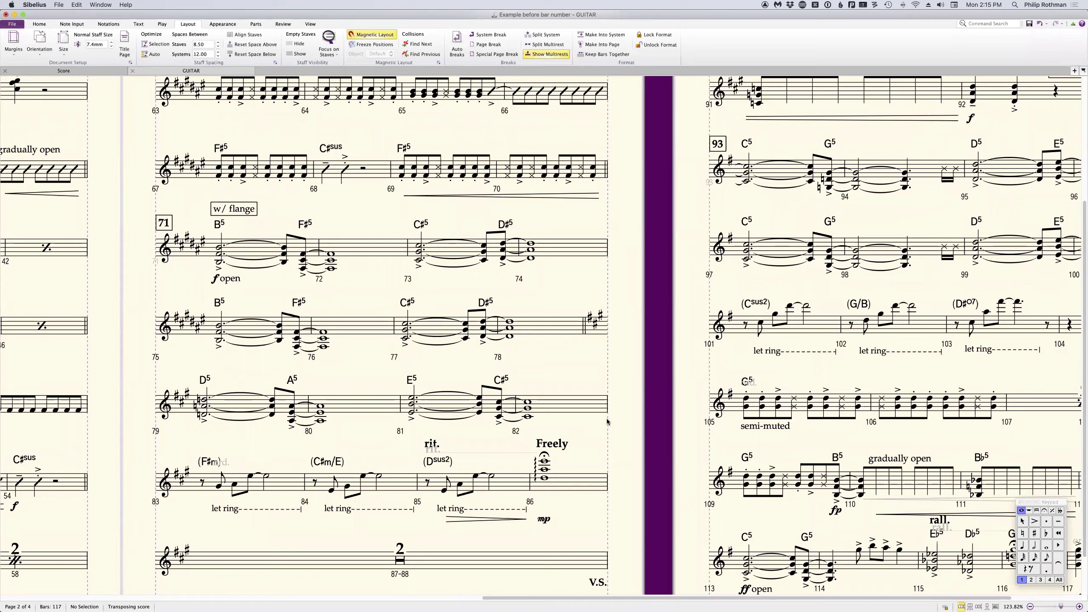
pyautogui.hscroll(5, 607, 418)
pyautogui.scroll(-2, 607, 418)
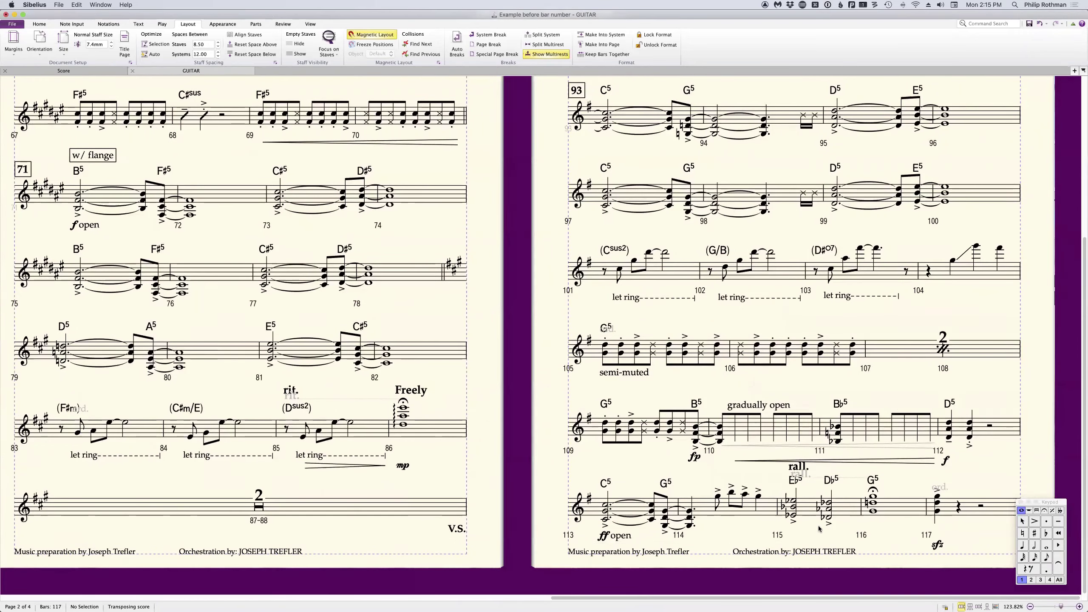
pyautogui.moveTo(818, 528); pyautogui.dragTo(542, 305)
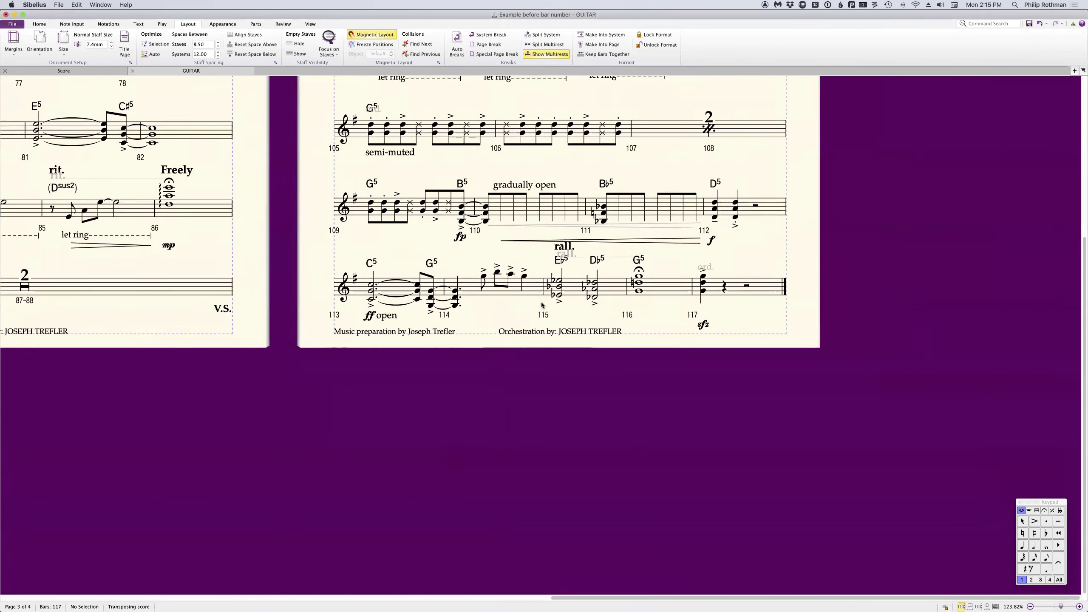
pyautogui.scroll(5, 542, 305)
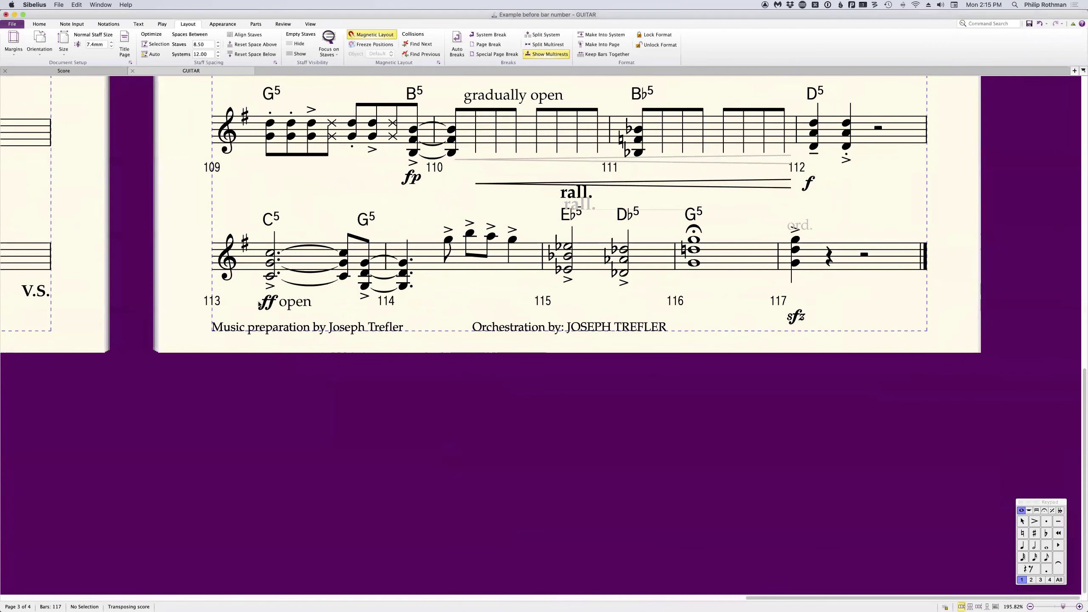
pyautogui.click(797, 318)
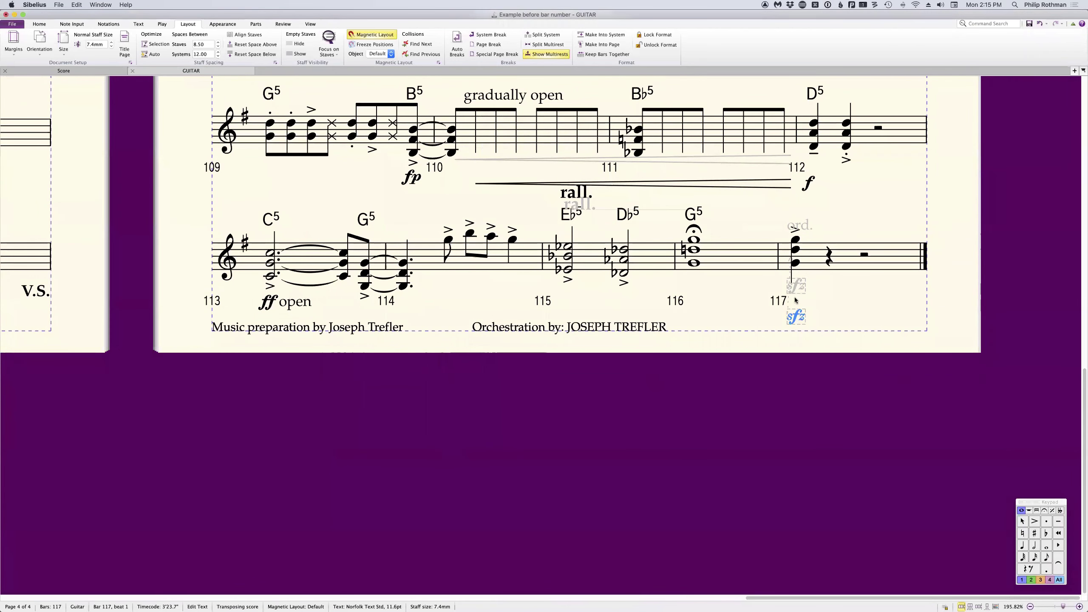
pyautogui.press('Escape')
pyautogui.press('super+minus')
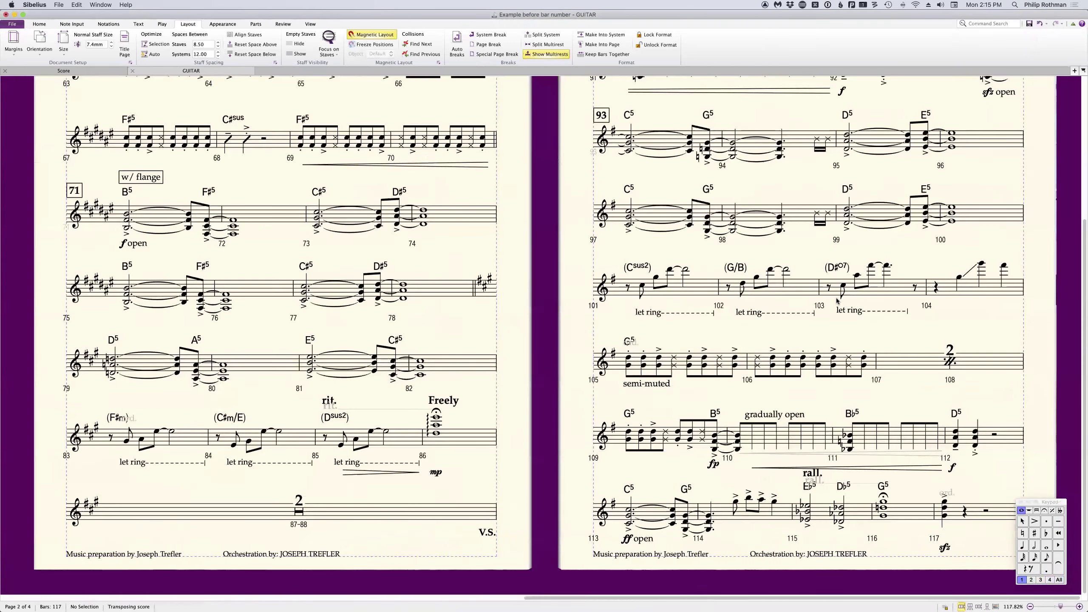
pyautogui.press('super+minus')
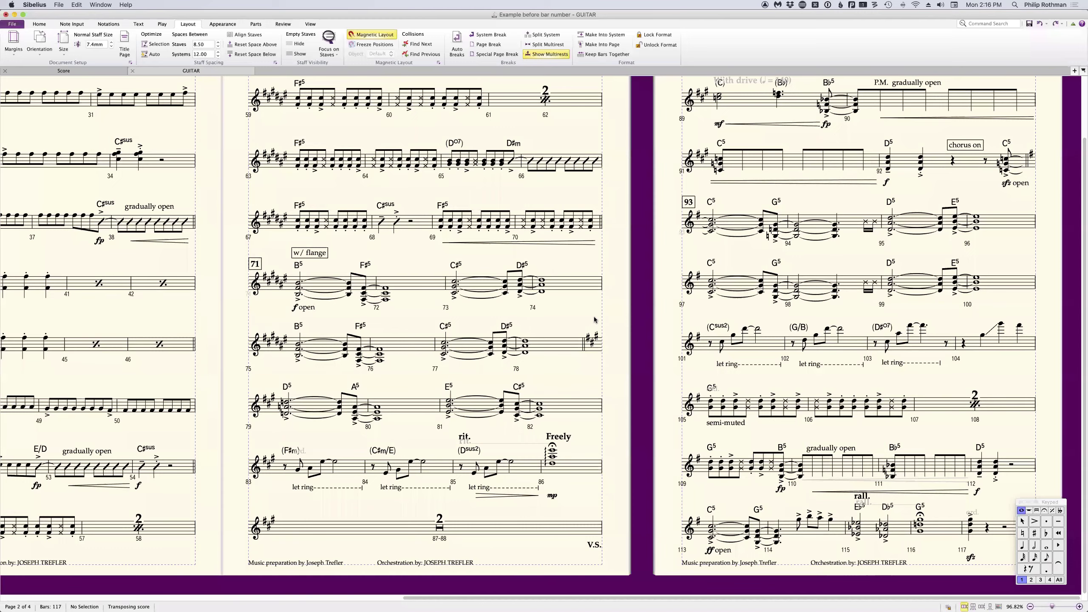
# - Return to the full score and select the "SE Theatre - MT Expanded rock band + strings" house style for import
pyautogui.press('w')
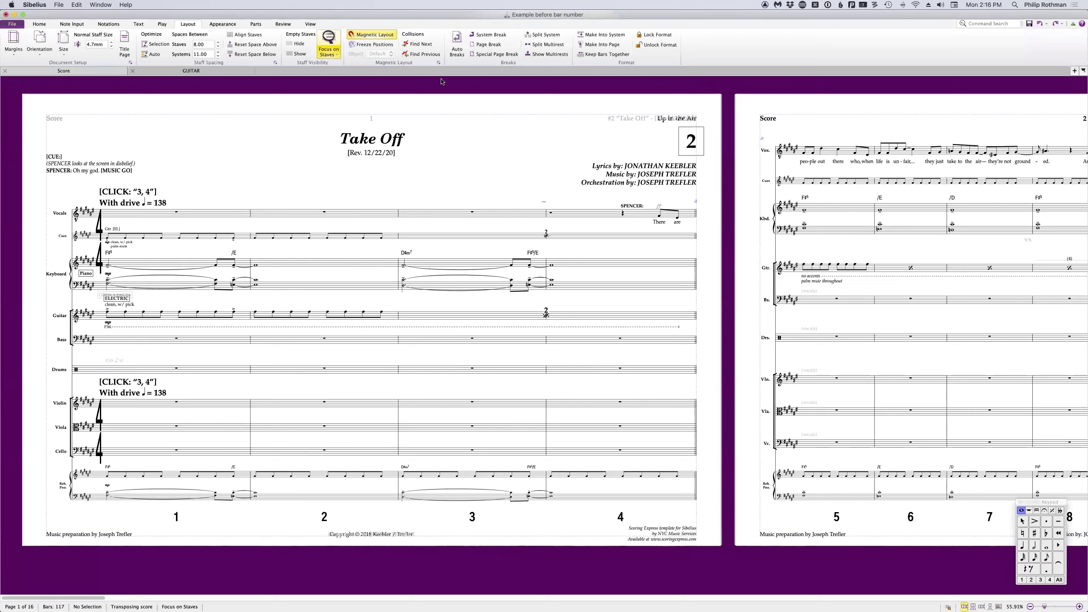
pyautogui.click(222, 24)
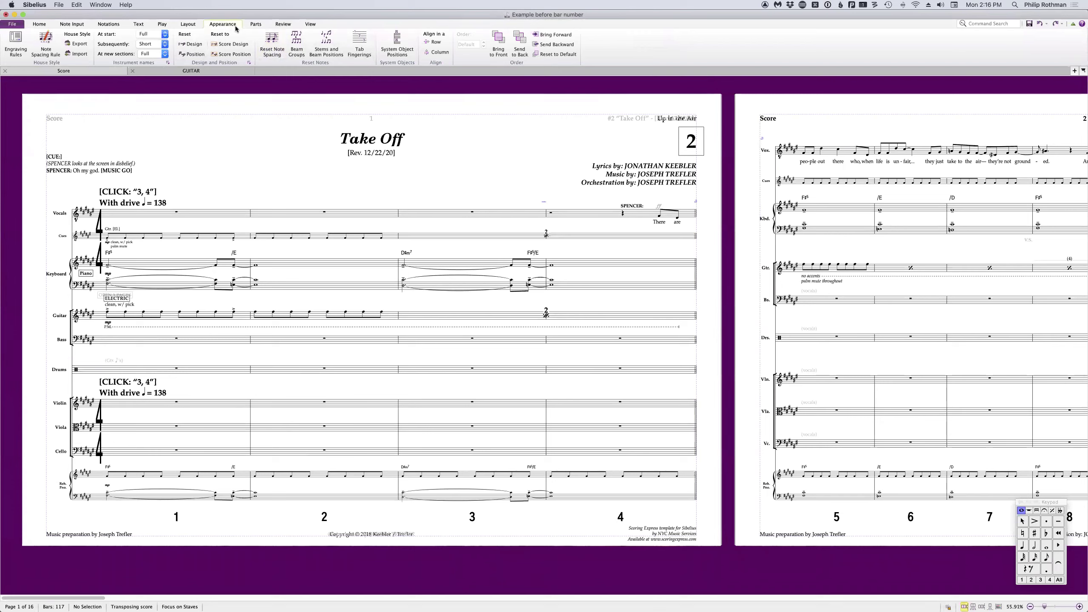
pyautogui.click(77, 53)
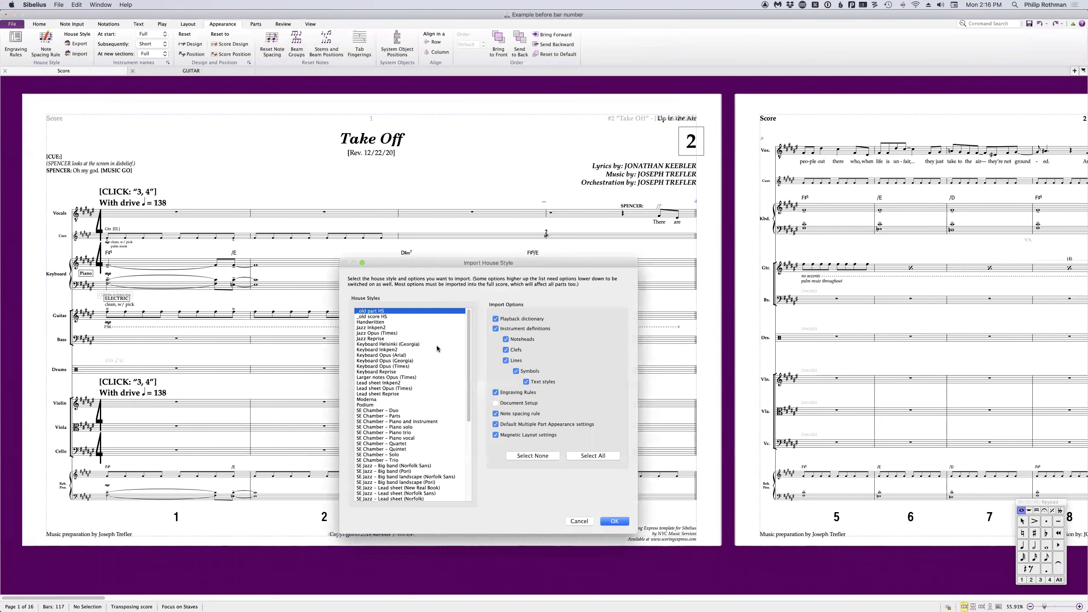
pyautogui.moveTo(468, 346); pyautogui.dragTo(466, 431)
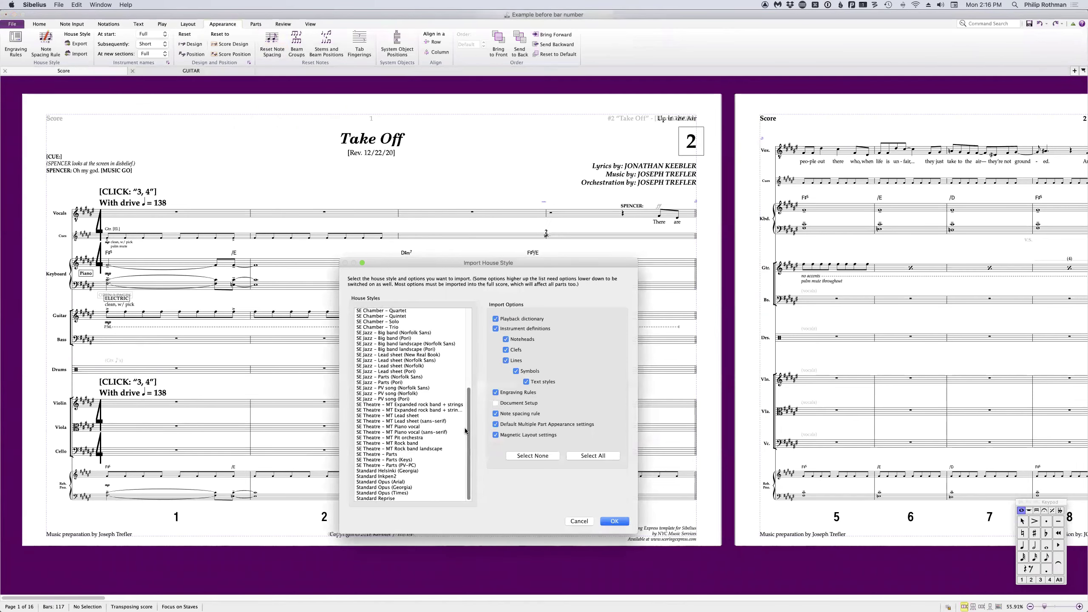
pyautogui.click(453, 404)
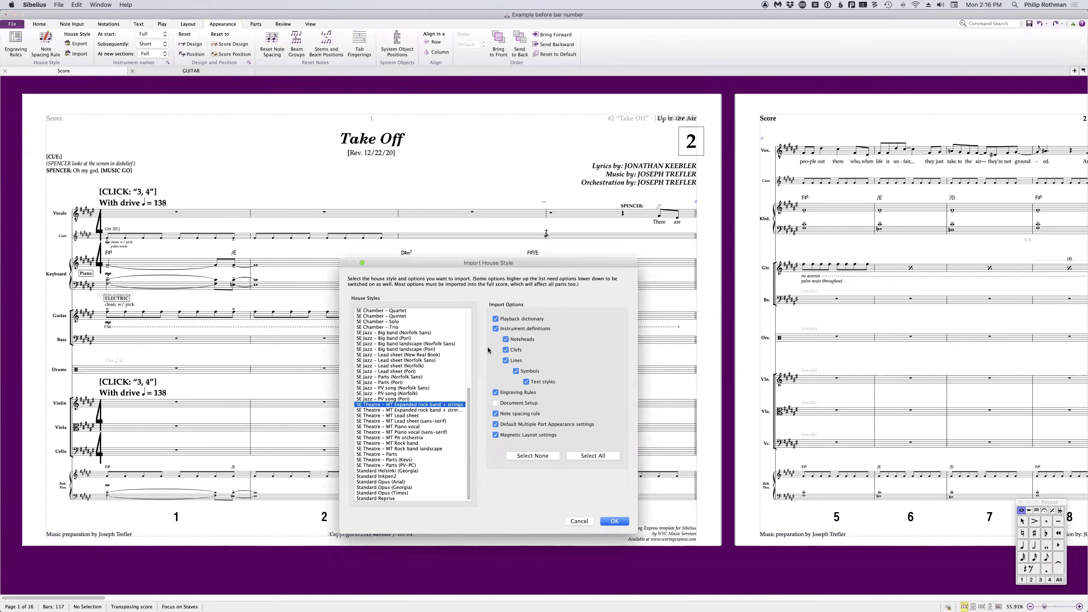
# - Exclude every import option except Magnetic Layout settings, and import the selected house style into the score
pyautogui.click(496, 318)
pyautogui.click(495, 328)
pyautogui.click(506, 360)
pyautogui.click(516, 371)
pyautogui.click(526, 381)
pyautogui.click(496, 393)
pyautogui.click(529, 414)
pyautogui.click(529, 424)
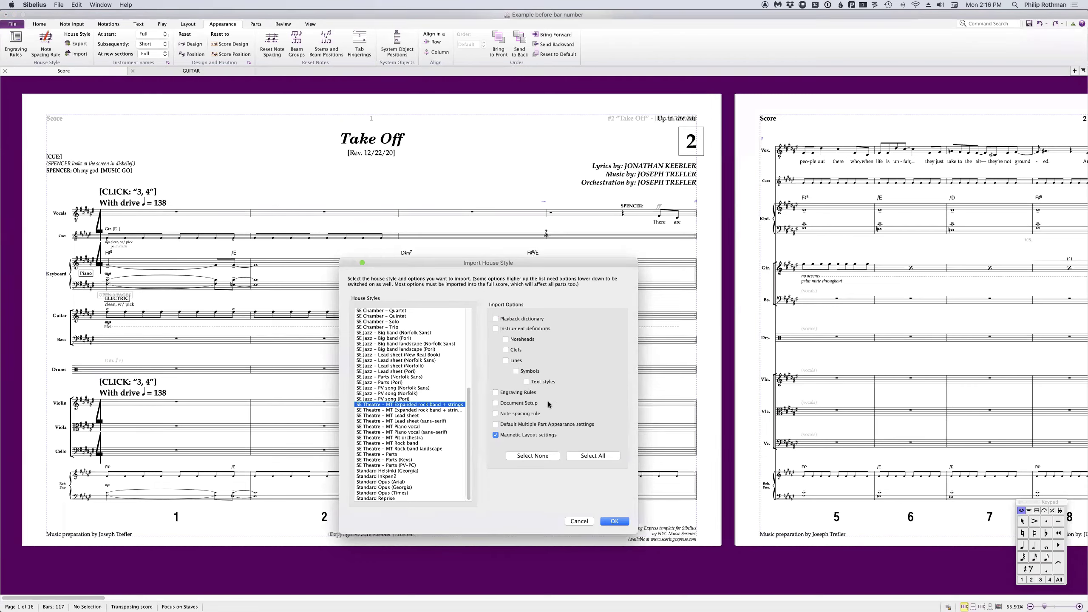
pyautogui.moveTo(549, 263); pyautogui.dragTo(549, 140)
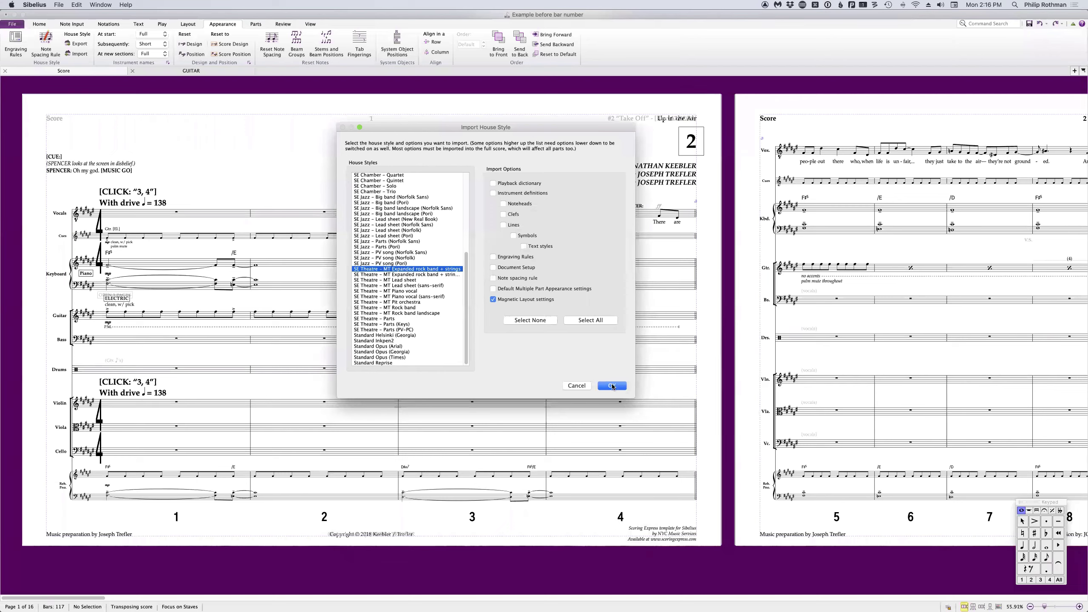
pyautogui.click(611, 386)
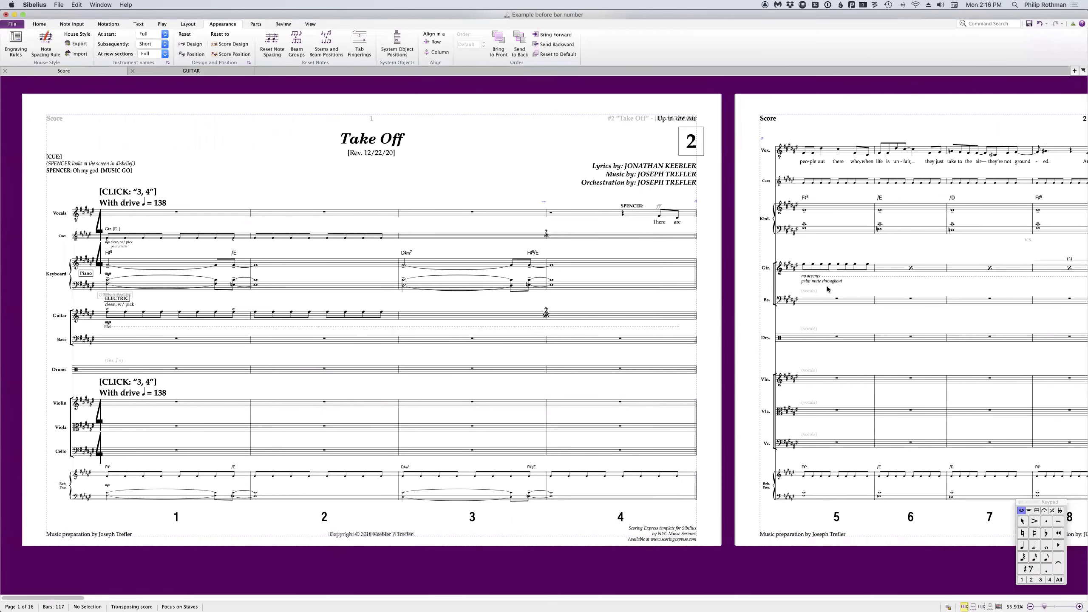
# - Open the GUITAR part from its passage at bar 5 and examine the bar numbers on its later pages
pyautogui.click(833, 269)
pyautogui.press('w')
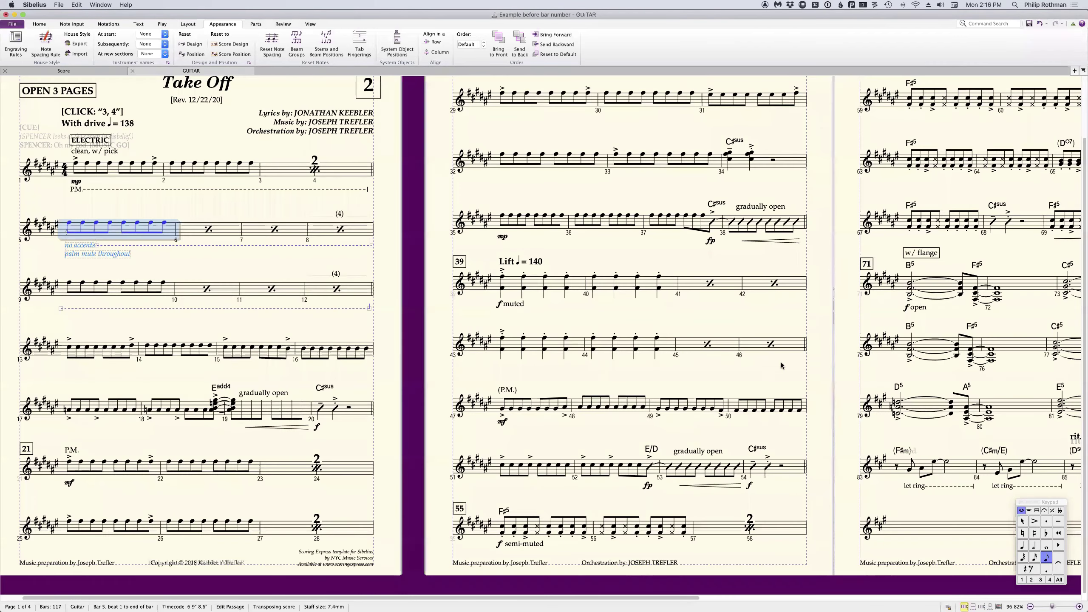
pyautogui.hscroll(5, 781, 366)
pyautogui.hscroll(3, 781, 365)
pyautogui.press('Escape')
pyautogui.scroll(2, 819, 338)
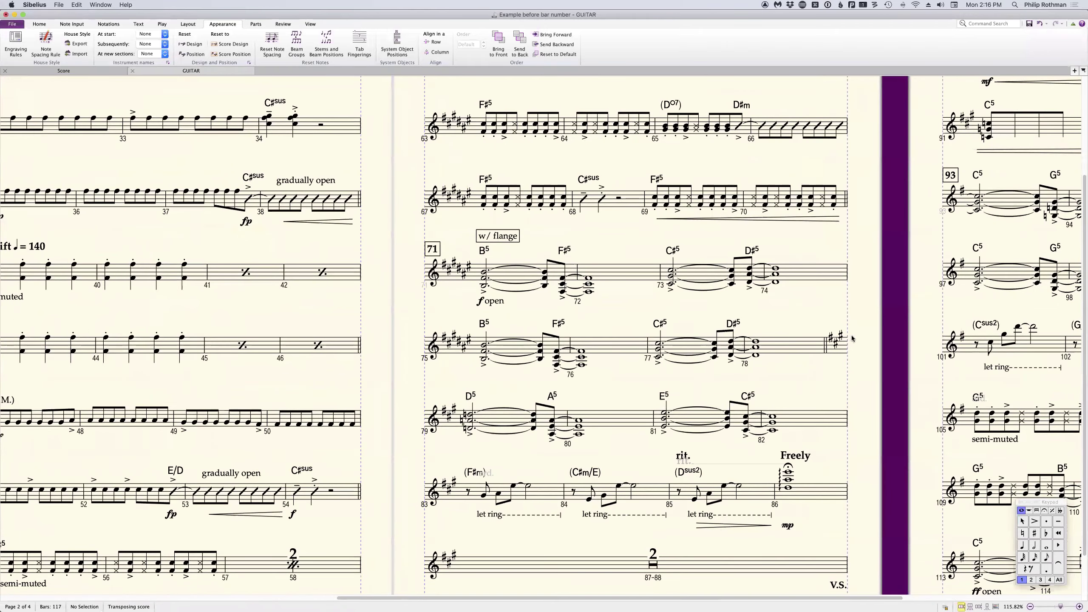
pyautogui.hscroll(4, 850, 335)
pyautogui.scroll(-2, 627, 341)
pyautogui.hscroll(-1, 627, 341)
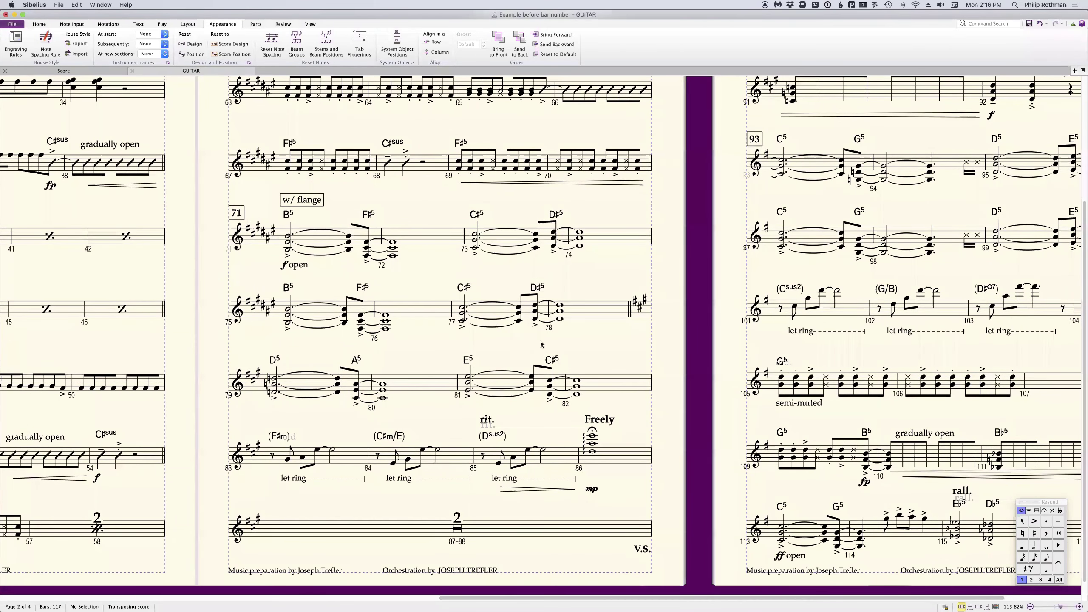
# - Select all bar numbers in the GUITAR part and examine their placement closely around bars 105 to 116 and across the pages
pyautogui.press('super+a')
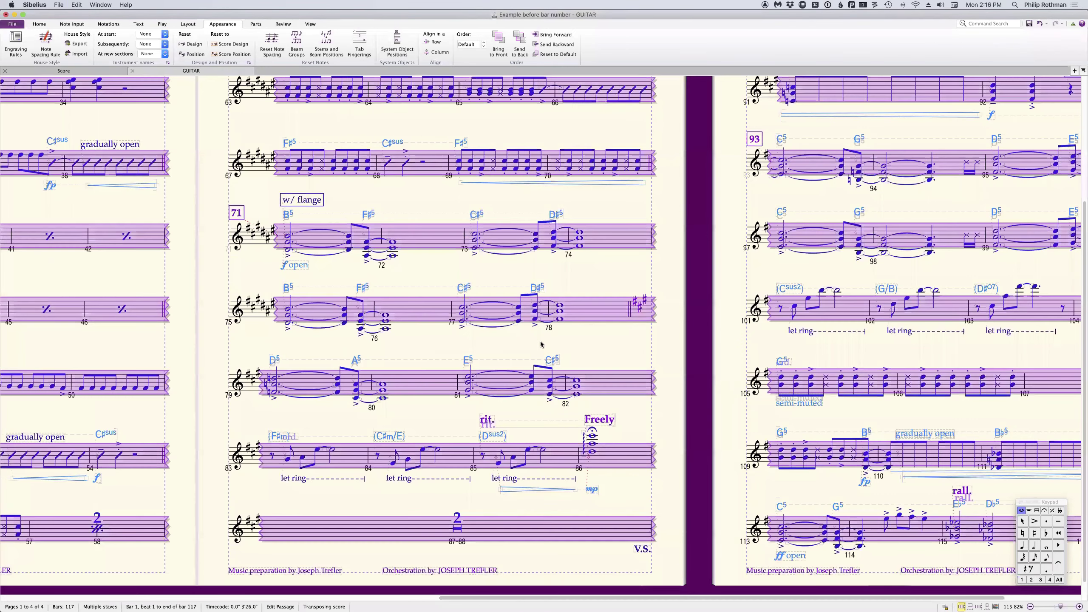
pyautogui.hotkey('ctrl', 'shift', 'alt', 'b')
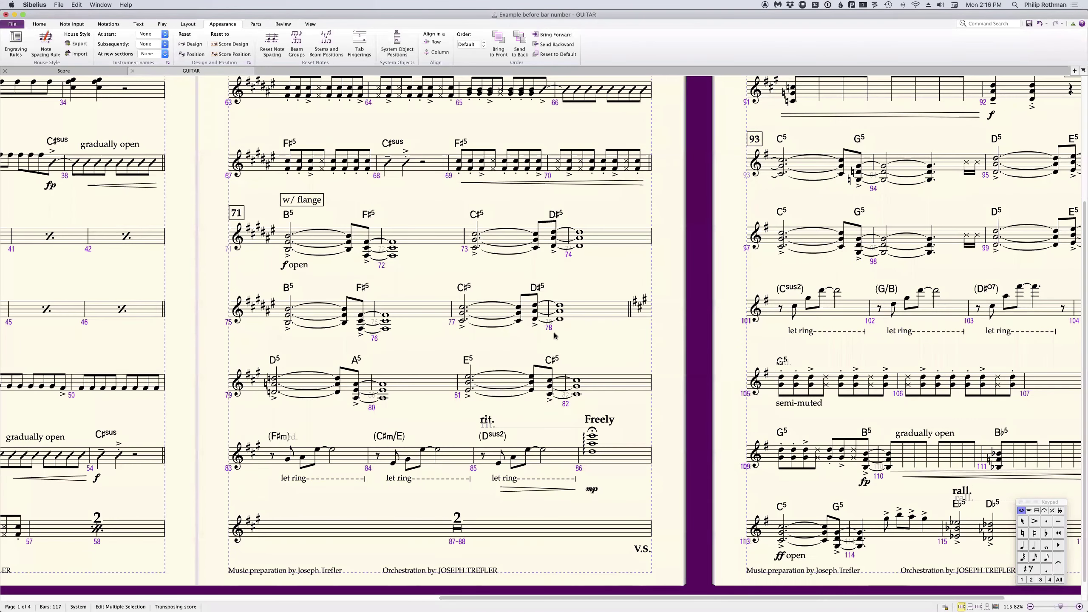
pyautogui.scroll(1, 556, 337)
pyautogui.scroll(8, 554, 334)
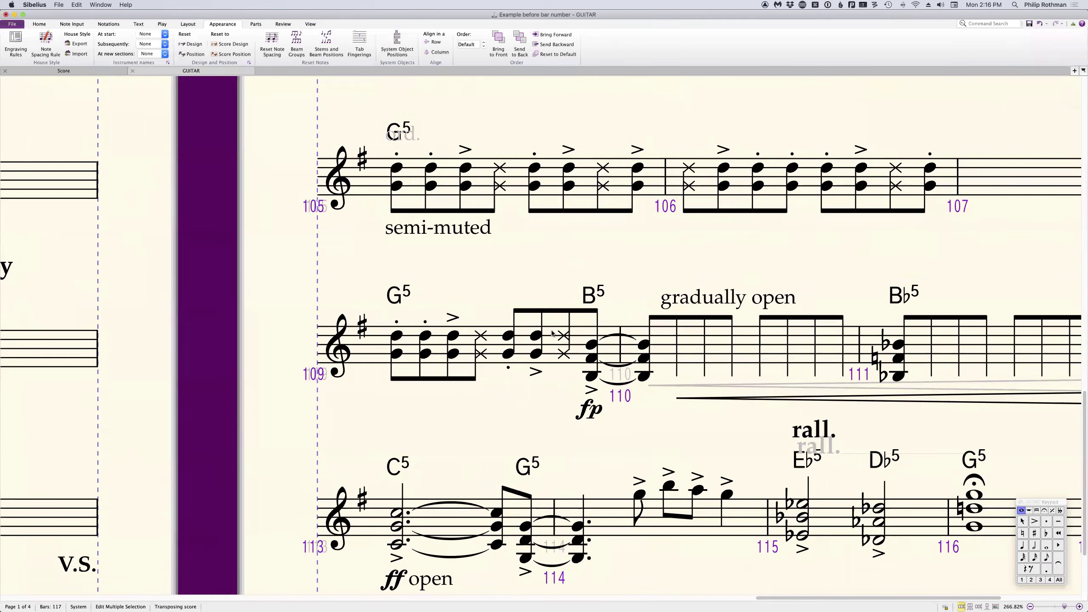
pyautogui.scroll(2, 551, 334)
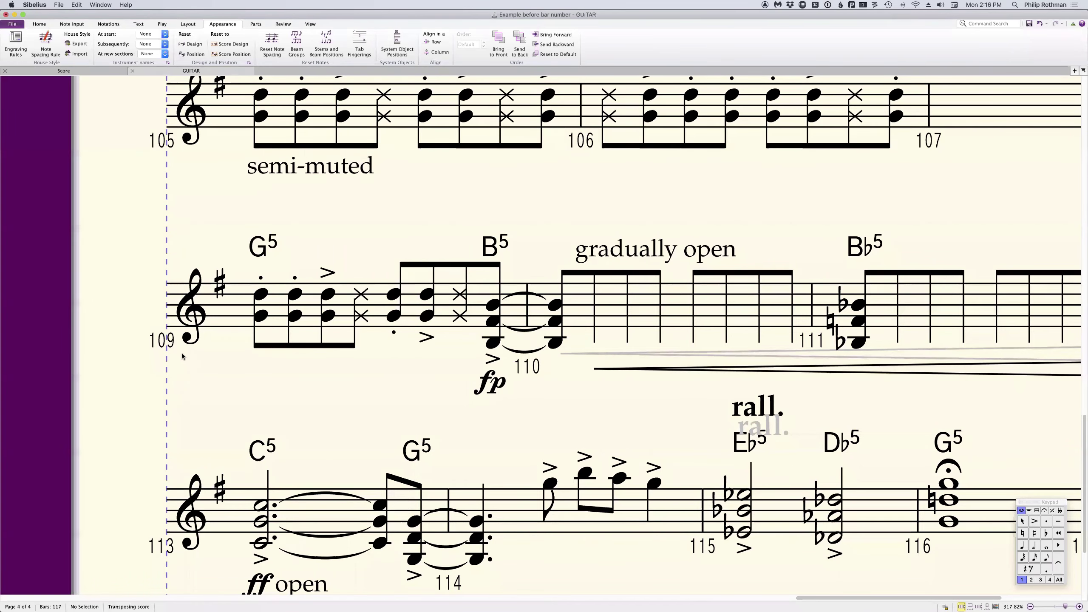
pyautogui.scroll(-2, 193, 340)
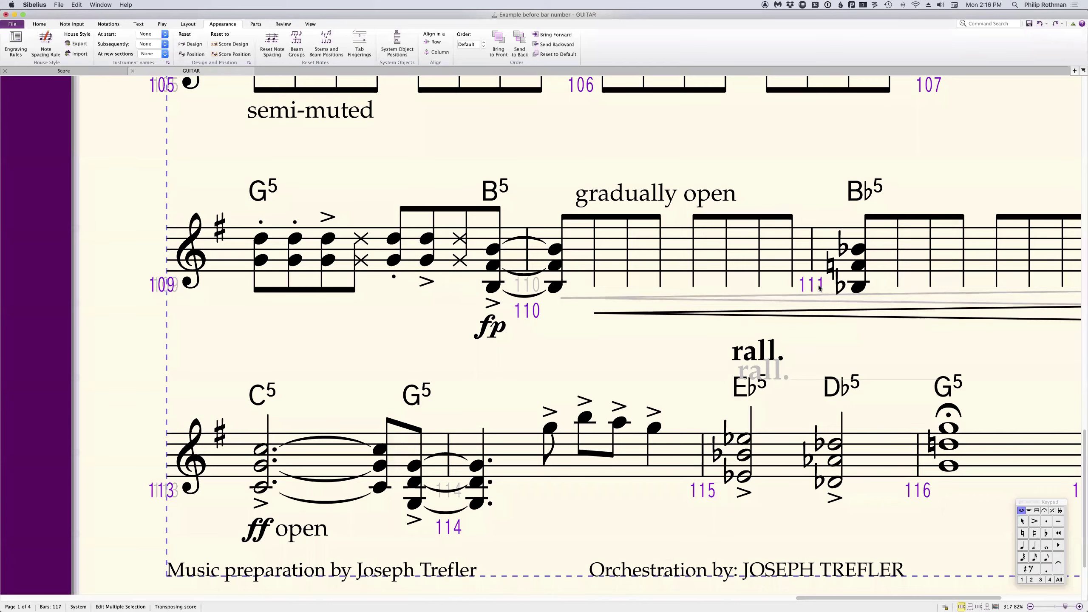
pyautogui.scroll(-5, 819, 288)
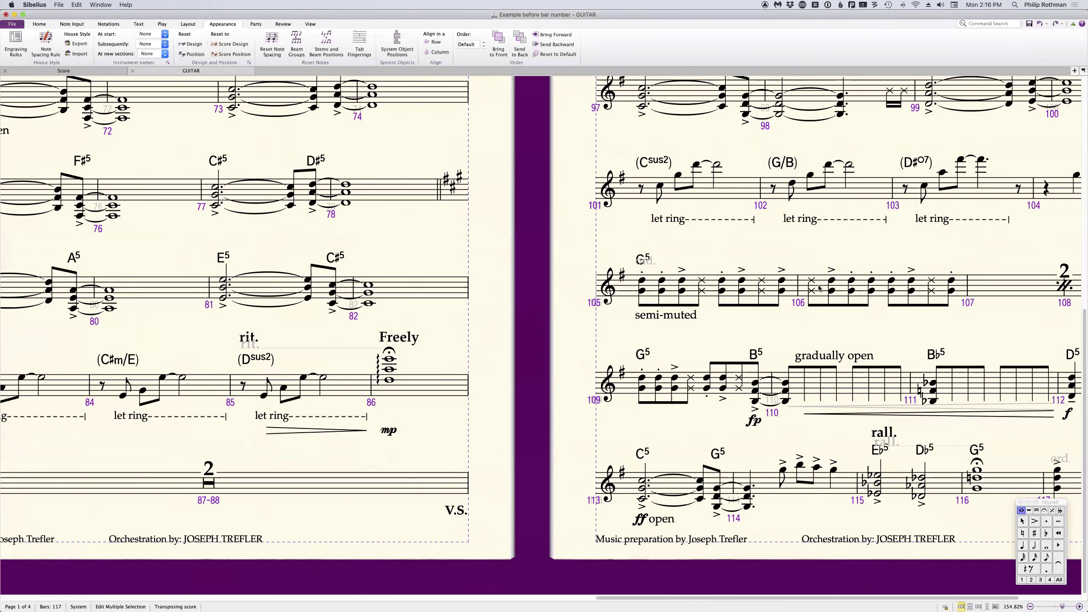
pyautogui.scroll(-1, 819, 288)
pyautogui.scroll(-3, 819, 288)
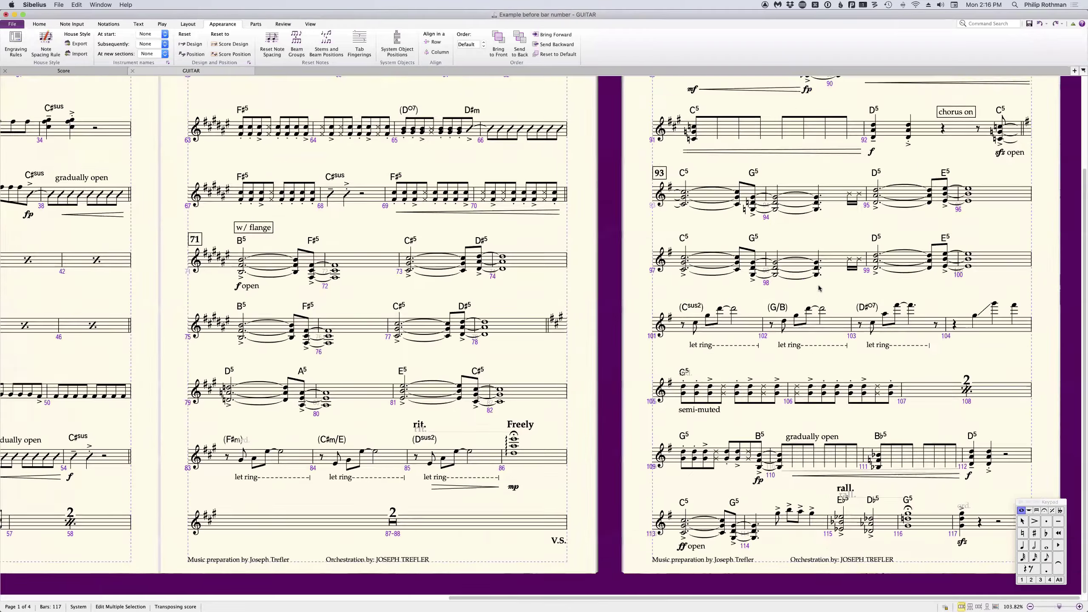
pyautogui.hscroll(-4, 818, 289)
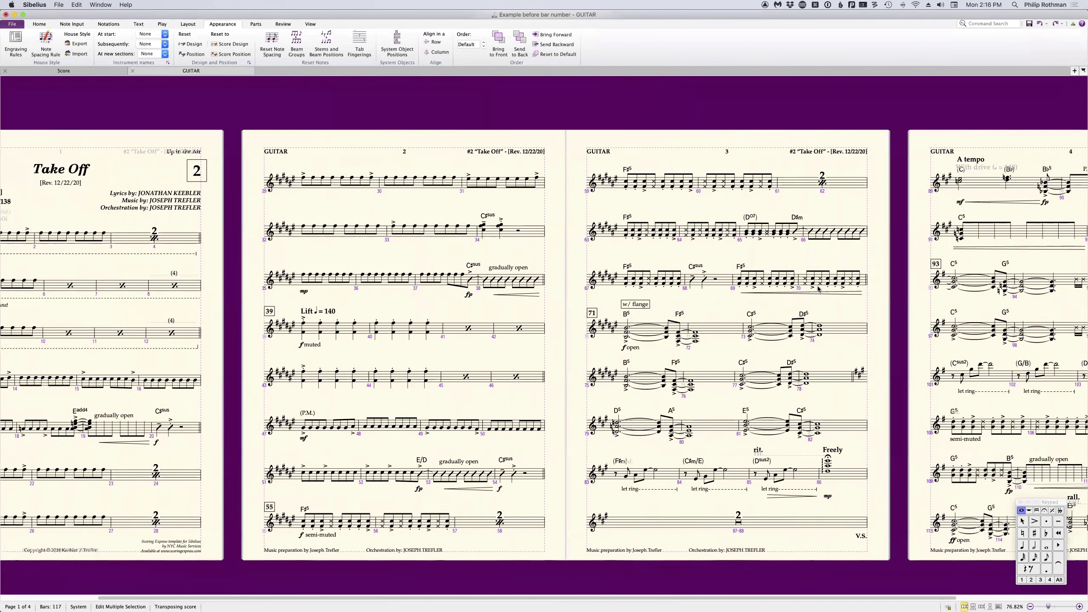
pyautogui.hscroll(3, 818, 289)
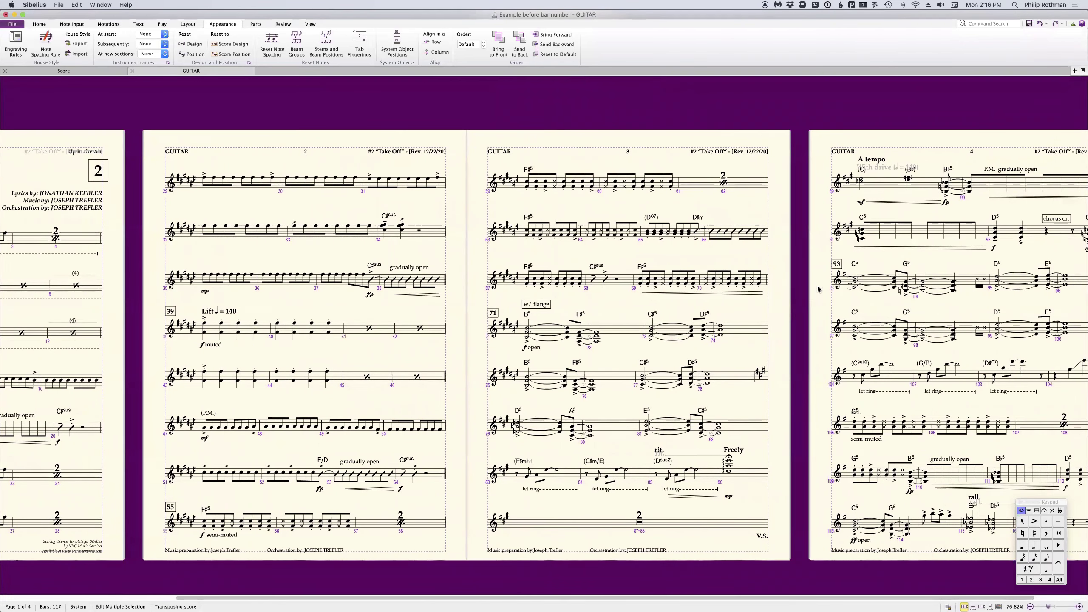
pyautogui.hscroll(2, 818, 289)
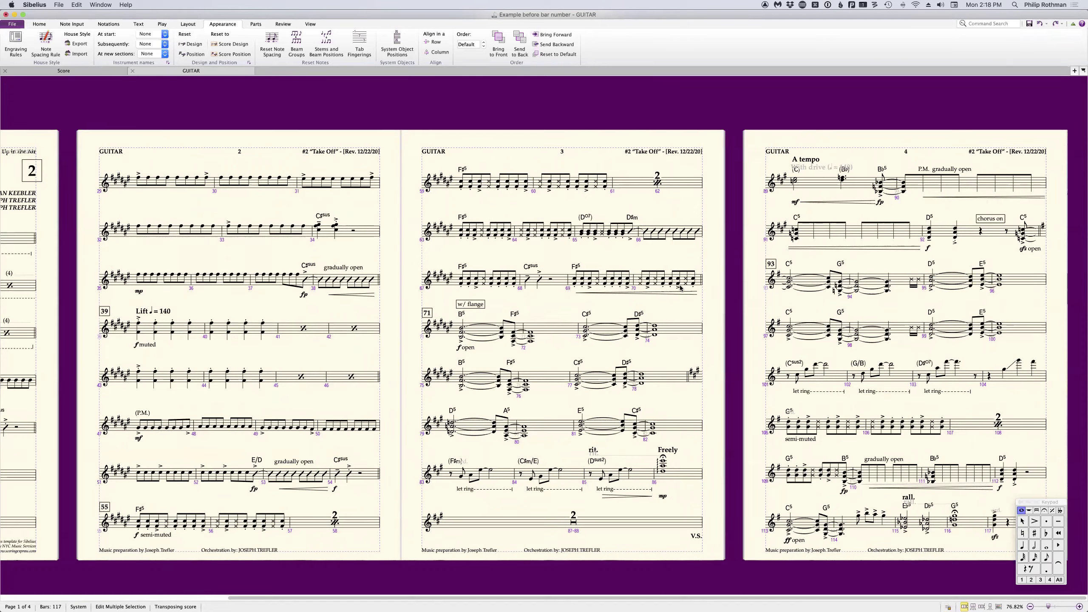
# - Return to the full score and look over the octave lines in the Lines gallery with bar 2 of the Vocals selected
pyautogui.press('Escape')
pyautogui.press('w')
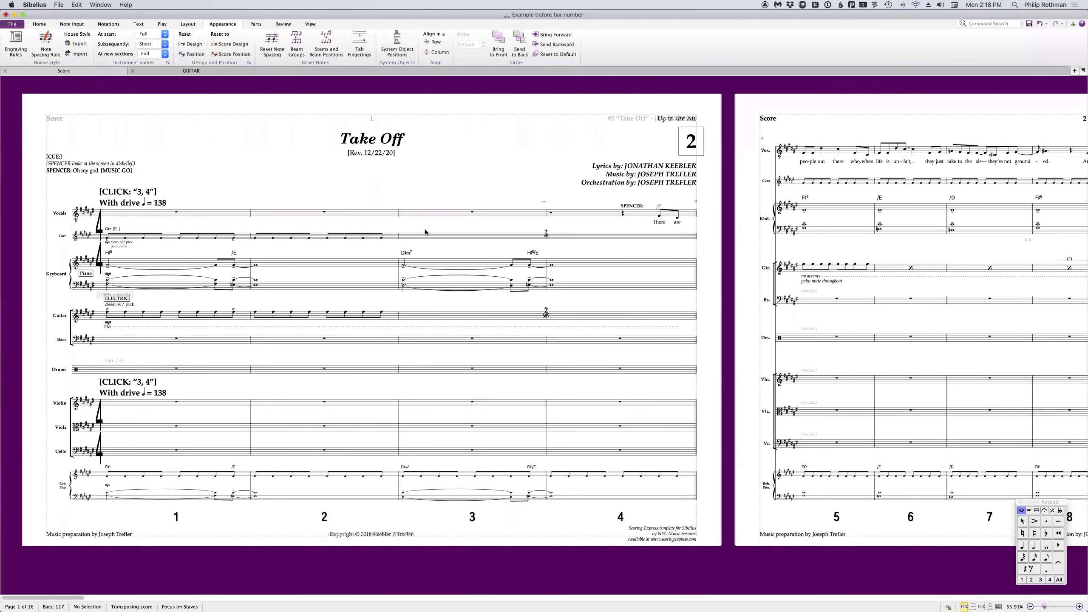
pyautogui.click(390, 215)
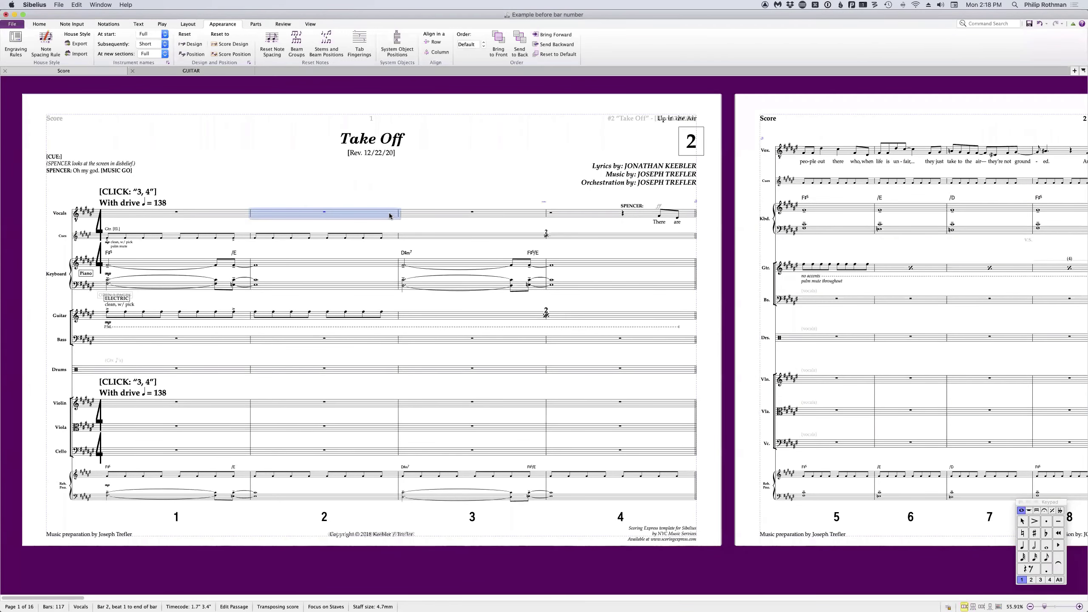
pyautogui.press('l')
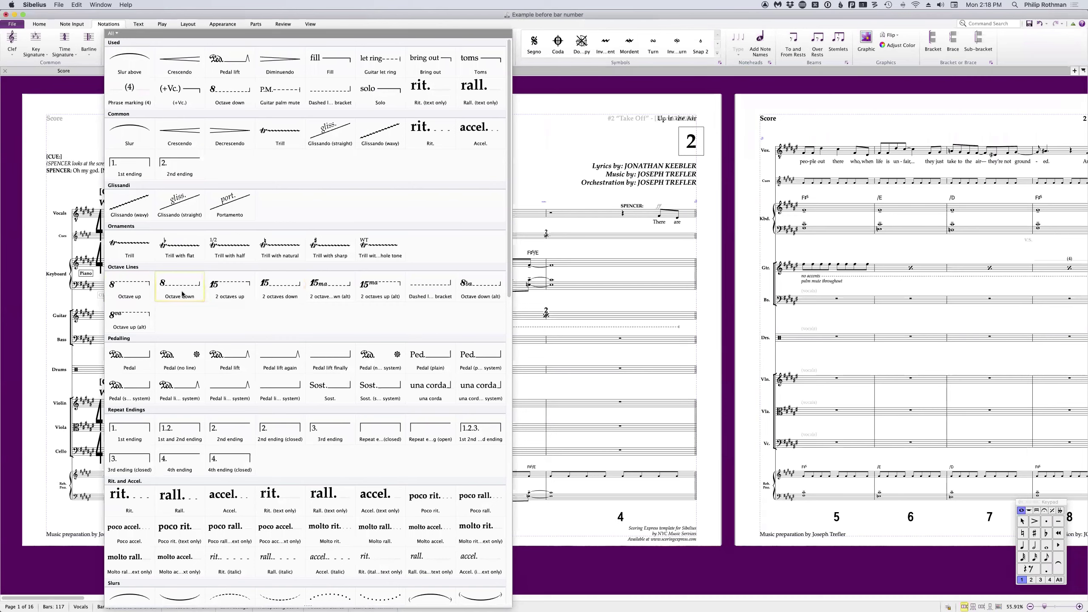
pyautogui.click(245, 296)
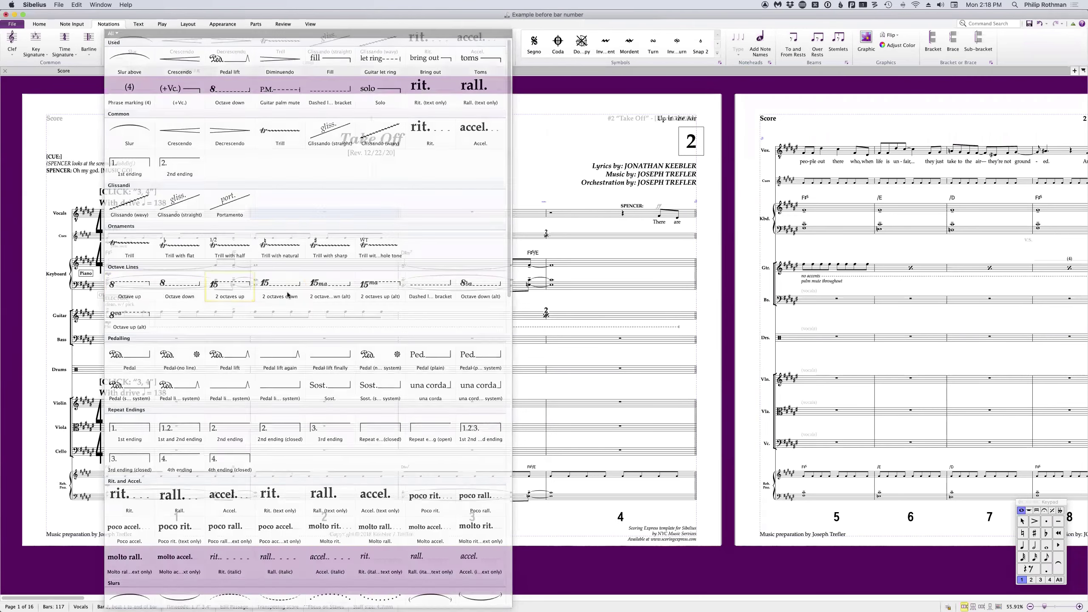
pyautogui.press('Escape')
pyautogui.press('l')
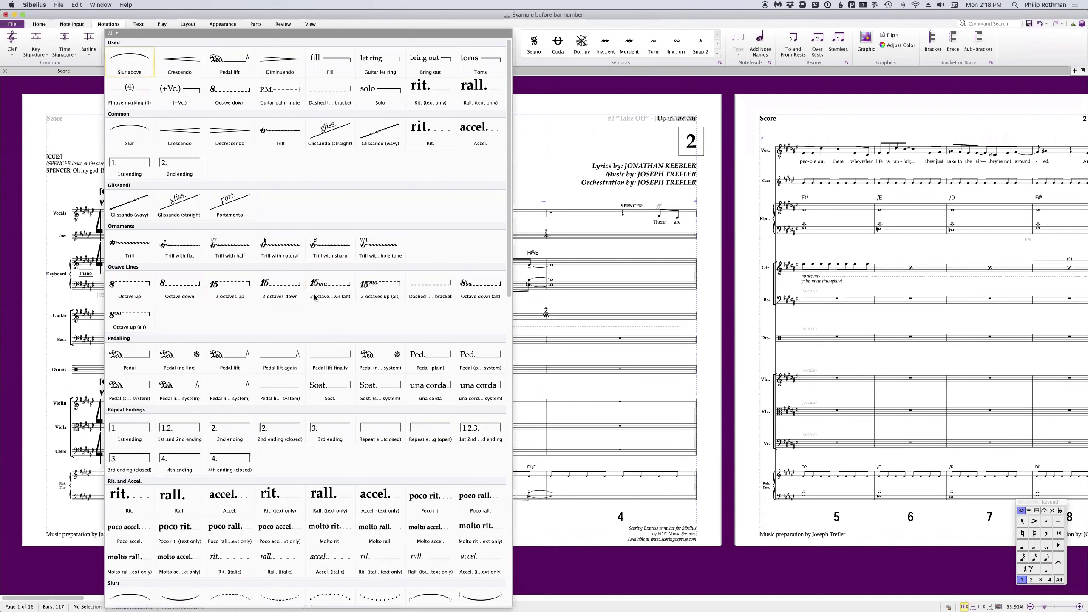
pyautogui.press('Escape')
# - Create a new score from the Treble staff template
pyautogui.press('super+n')
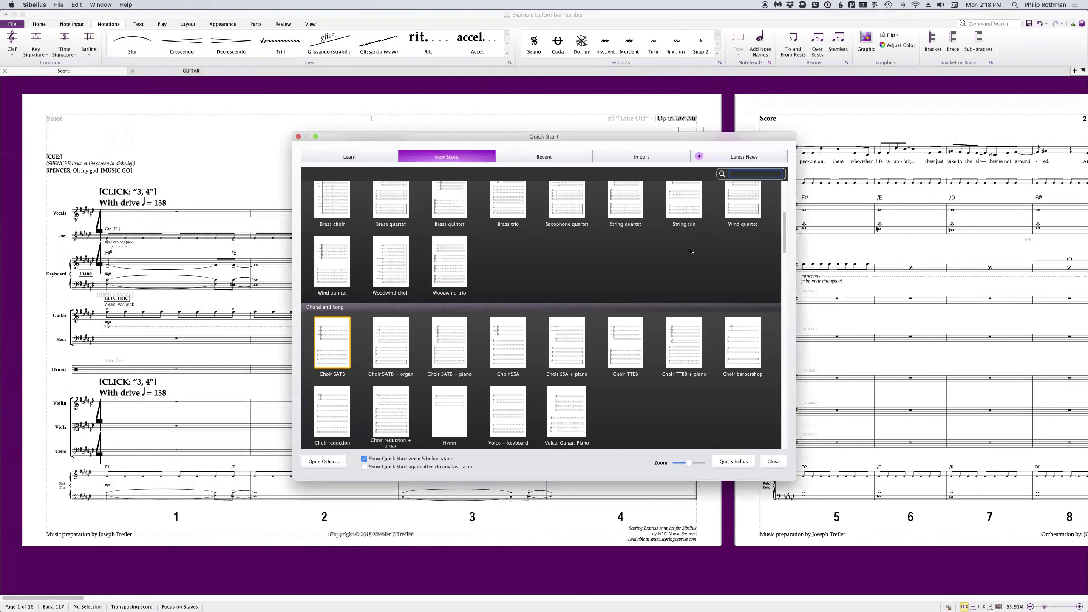
pyautogui.scroll(5, 690, 251)
pyautogui.click(604, 237)
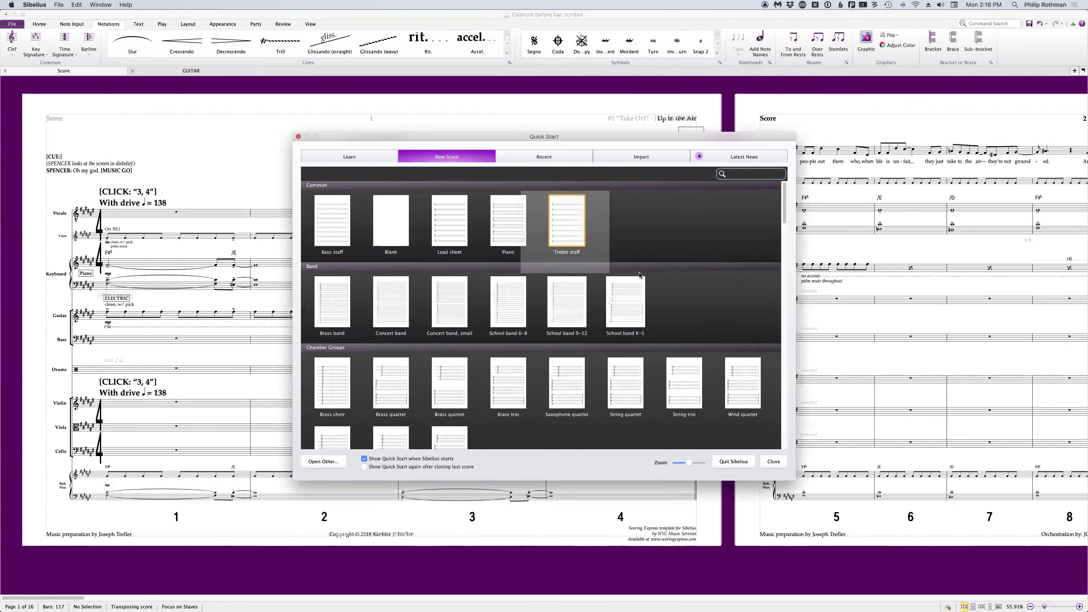
pyautogui.press('Return')
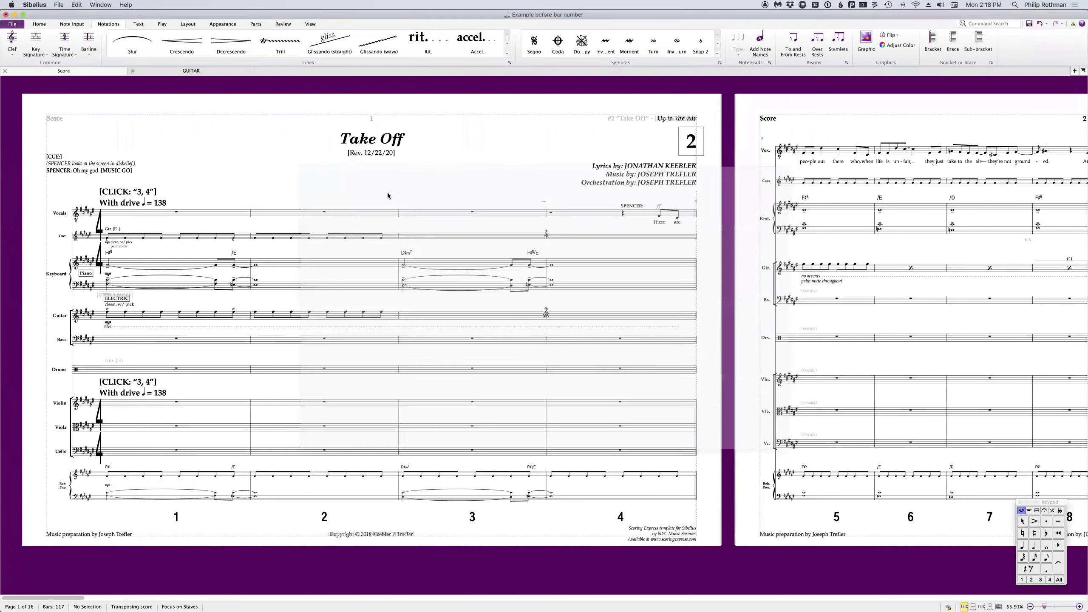
# - View the "Octave signs" pages of Behind Bars in Books, and return to the "Take Off" score in Sibelius
pyautogui.click(292, 217)
pyautogui.press('l')
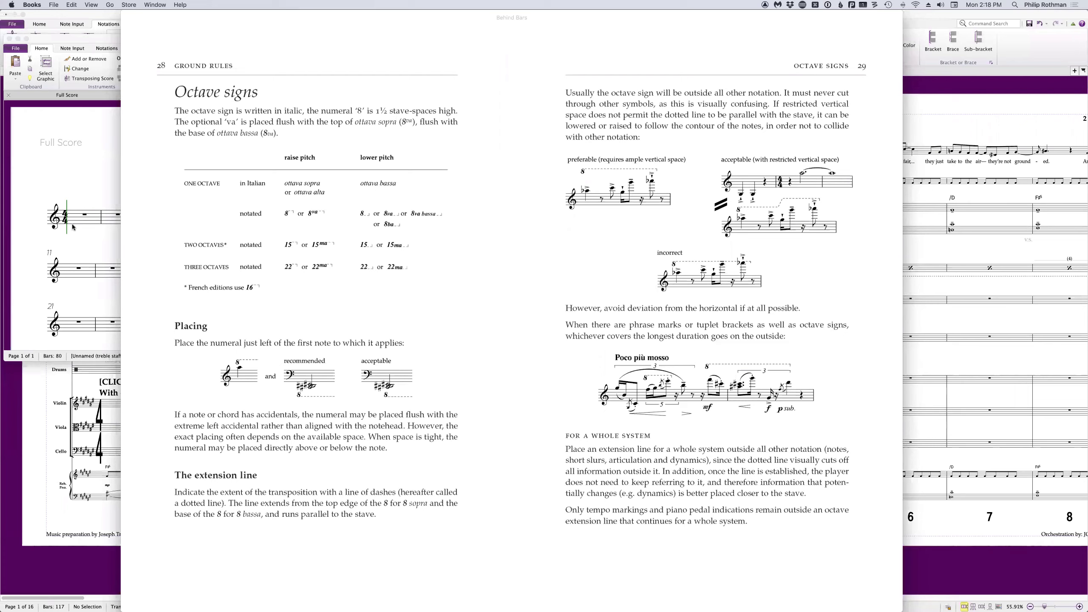
pyautogui.click(84, 239)
pyautogui.click(87, 384)
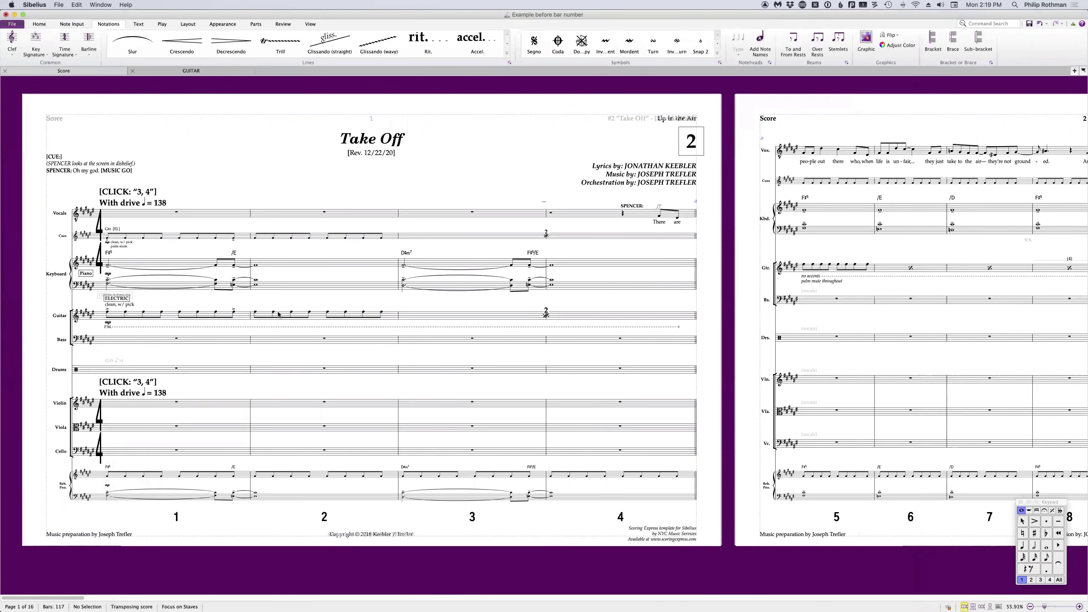
# - Add an Octave up line over the first five notes of bar 2 in the Guitar staff
pyautogui.click(315, 314)
pyautogui.click(328, 312)
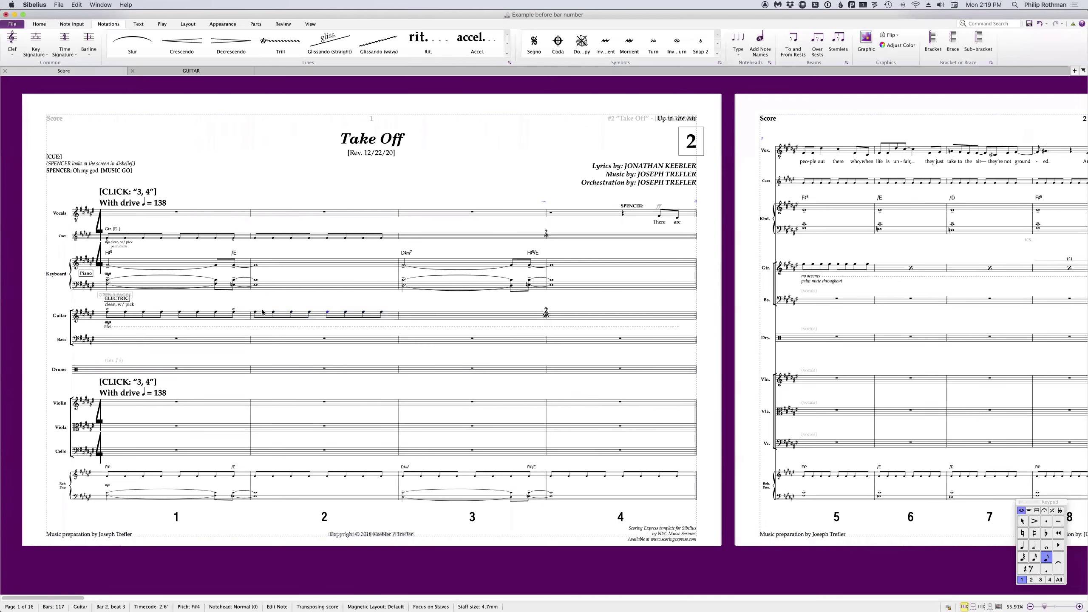
pyautogui.keyDown('shift'); pyautogui.click(256, 314); pyautogui.keyUp('shift')
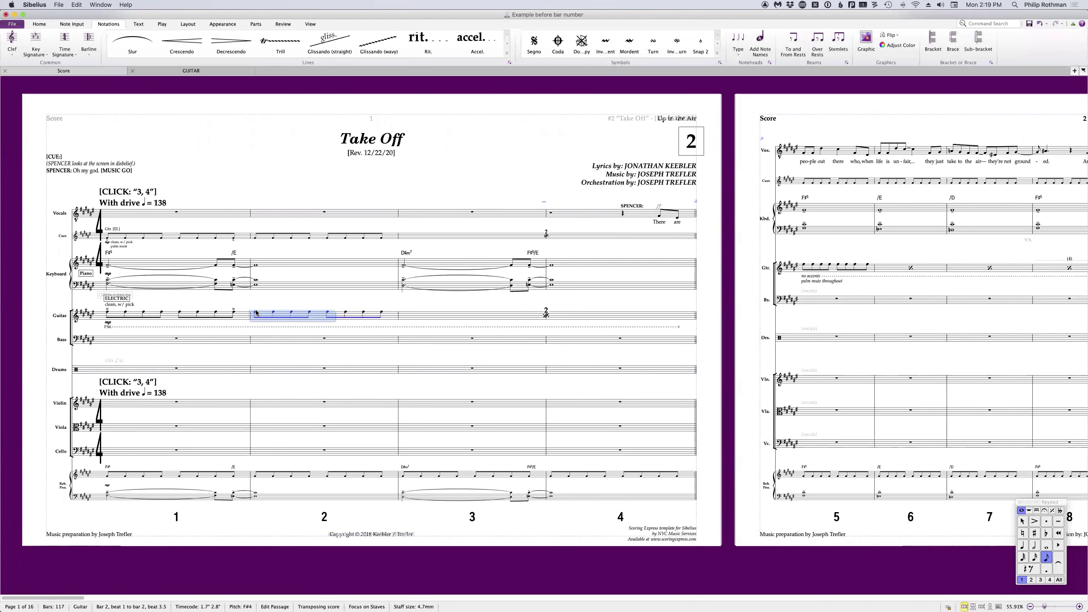
pyautogui.press('l')
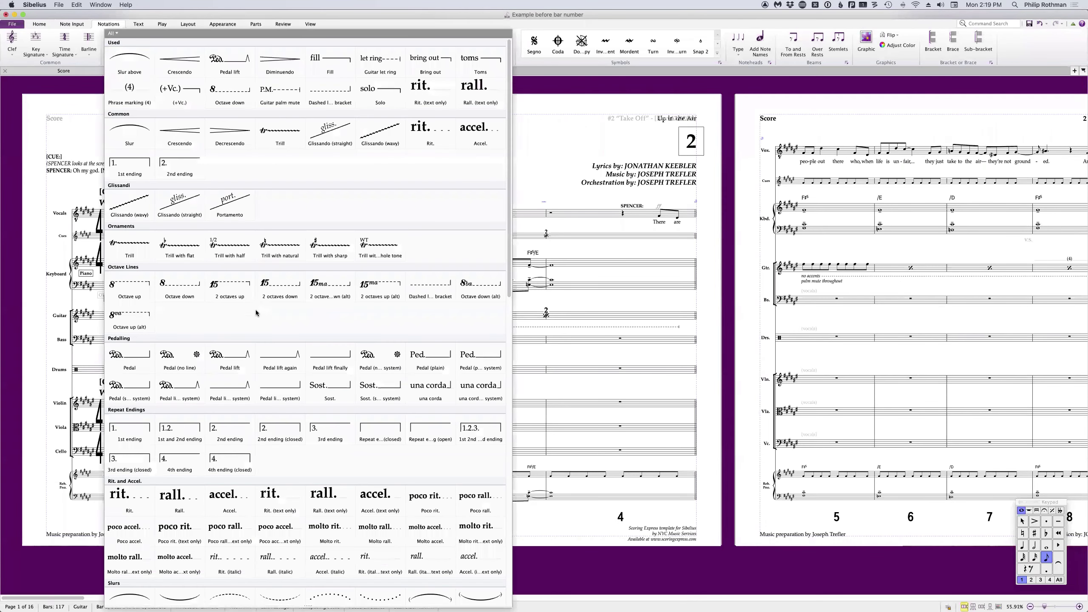
pyautogui.click(133, 293)
pyautogui.scroll(5, 292, 314)
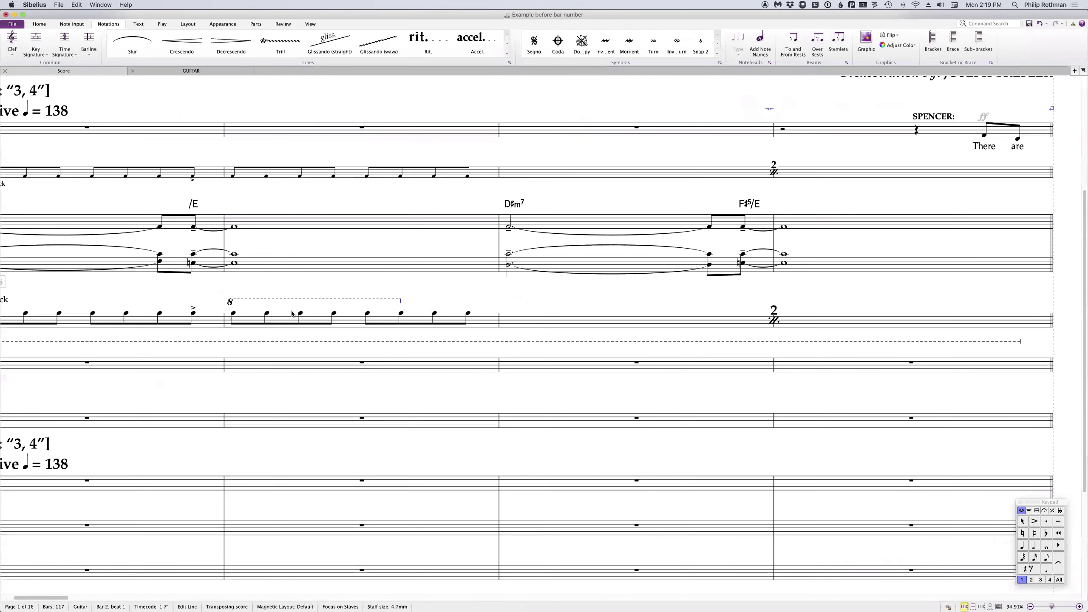
# - Try the Octave up (alt) line over the first five notes of bar 2 in the Guitar staff, and undo it
pyautogui.scroll(4, 292, 314)
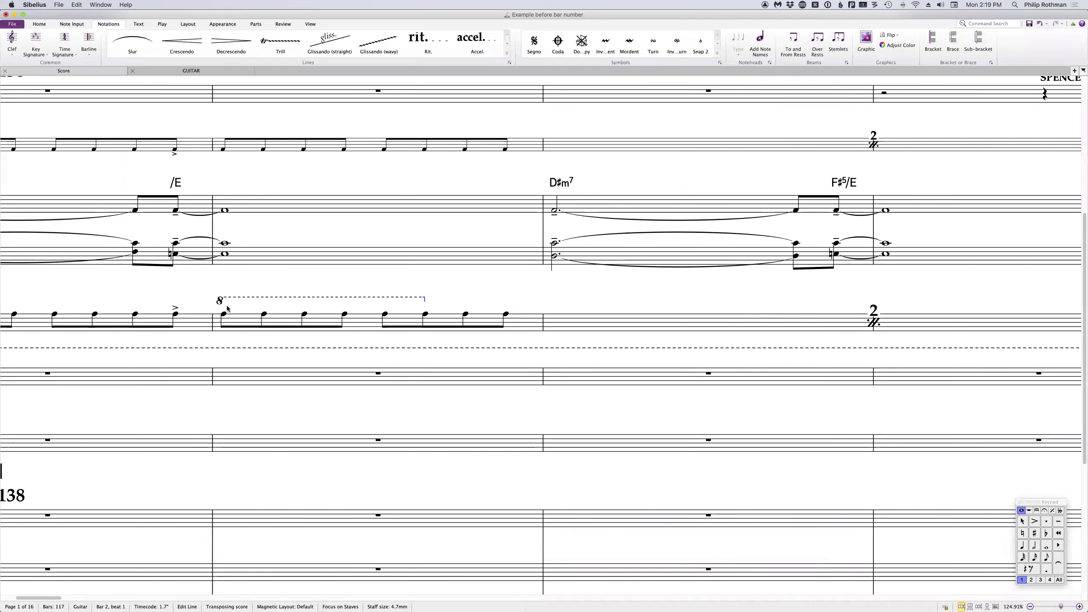
pyautogui.click(227, 309)
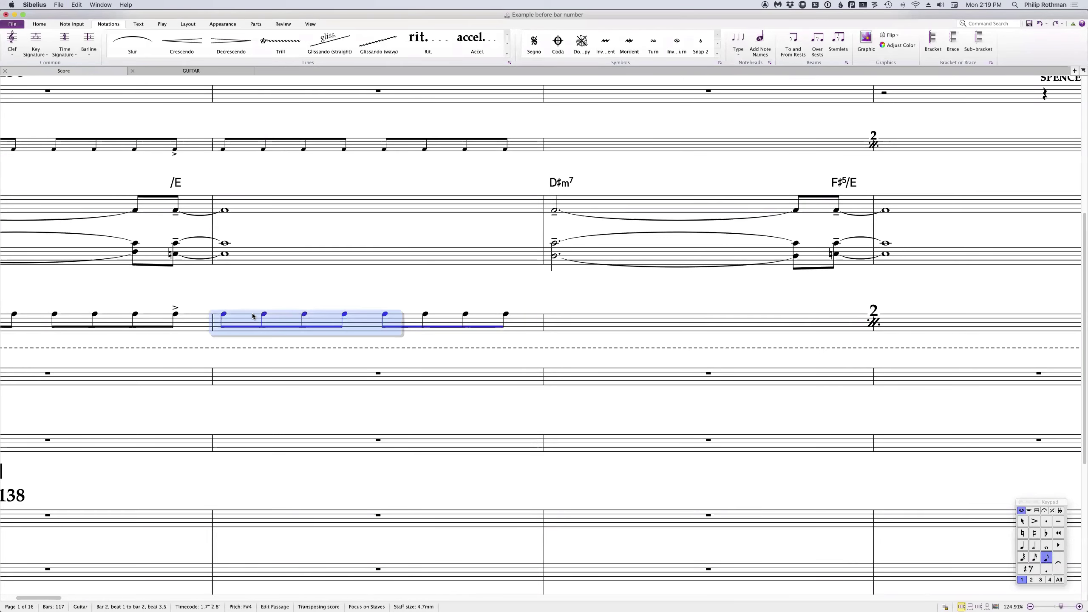
pyautogui.press('l')
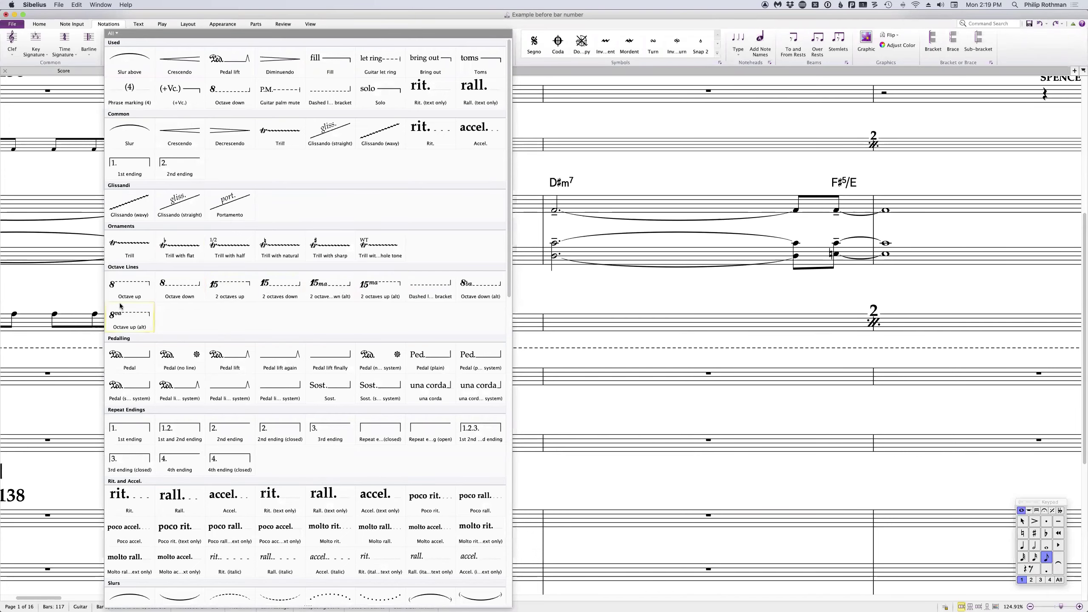
pyautogui.click(128, 317)
pyautogui.scroll(3, 240, 310)
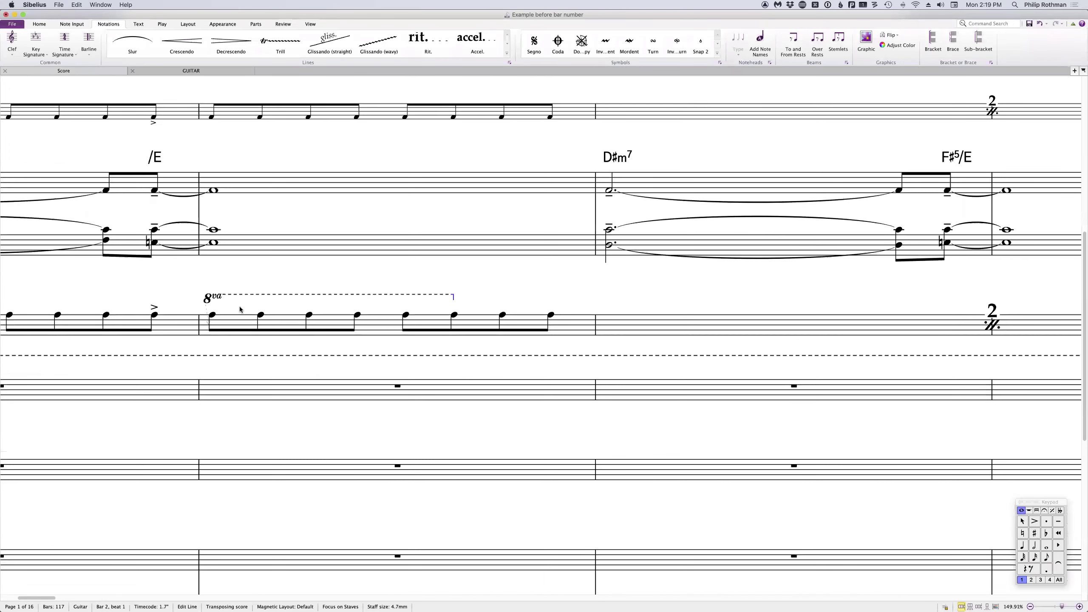
pyautogui.press('super+z')
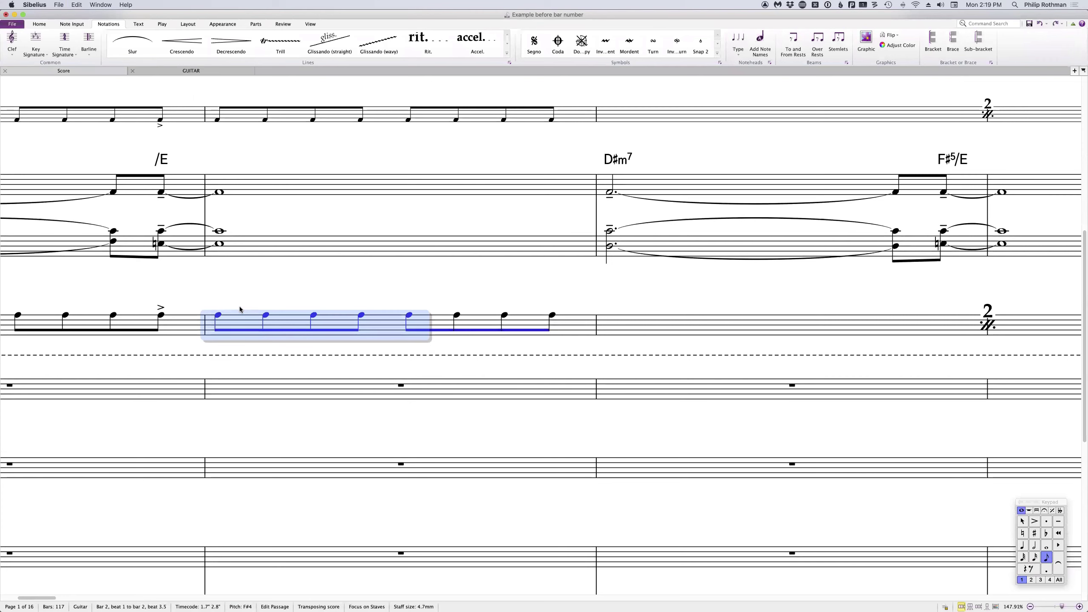
# - Try the Octave down (alt) line under the same five Guitar notes in bar 2, and delete it
pyautogui.press('l')
pyautogui.click(478, 287)
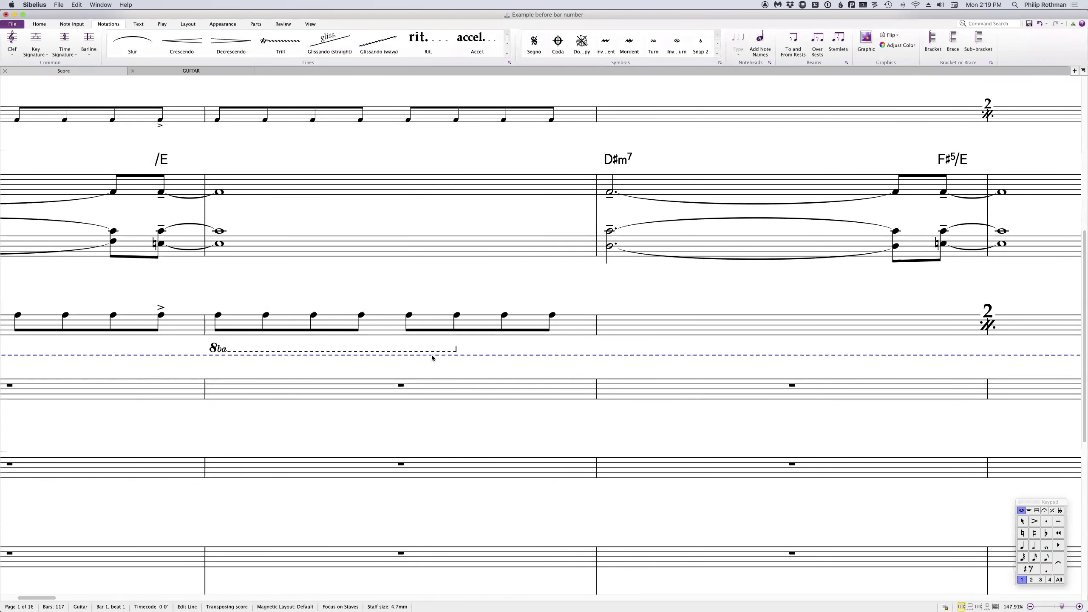
pyautogui.scroll(2, 367, 352)
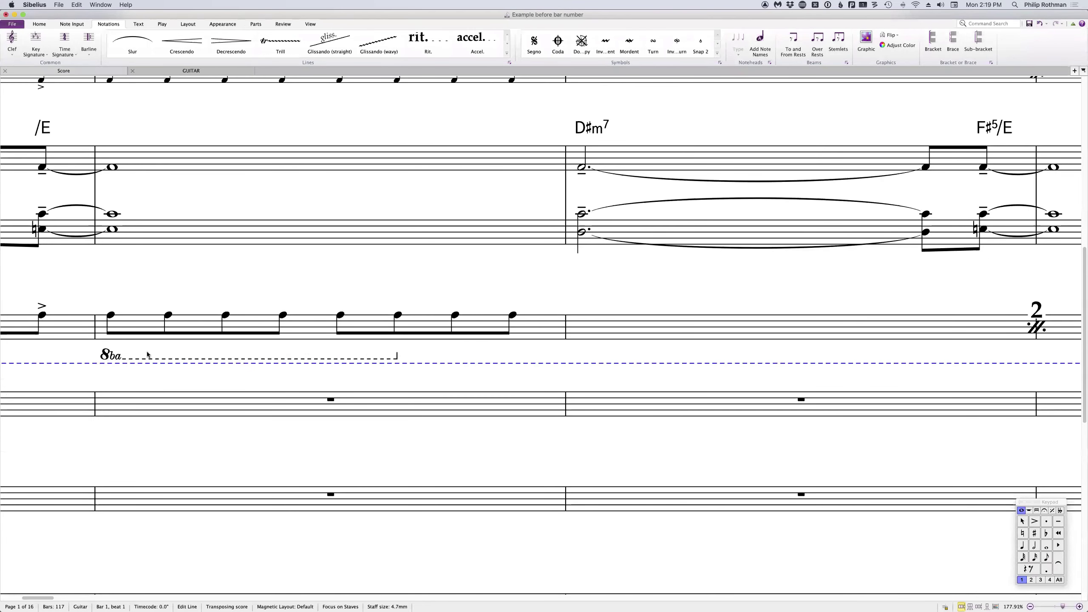
pyautogui.click(116, 355)
pyautogui.press('Delete')
pyautogui.scroll(-5, 116, 355)
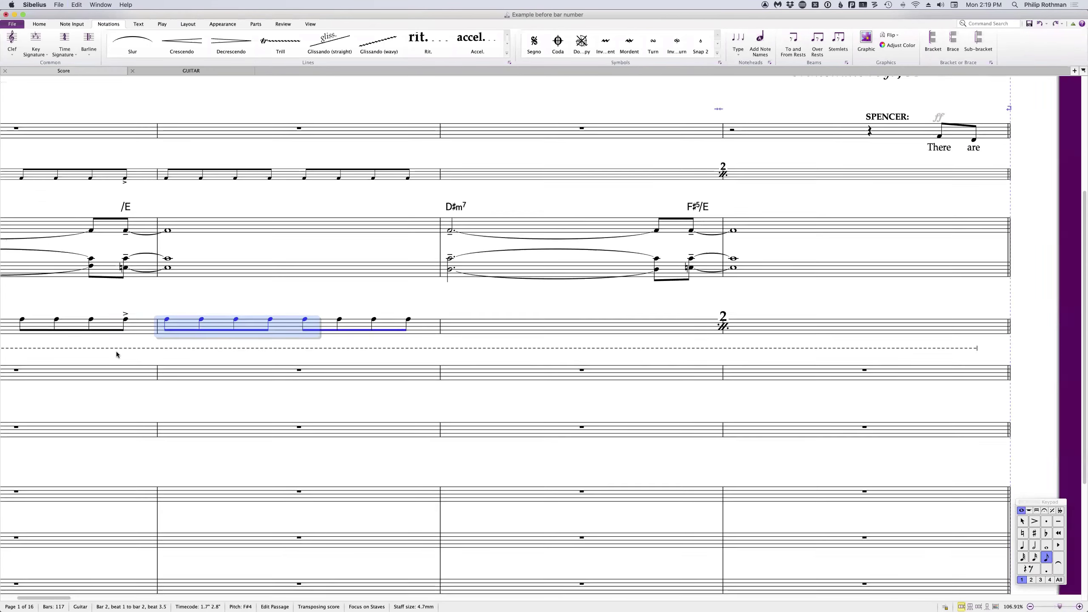
pyautogui.press('l')
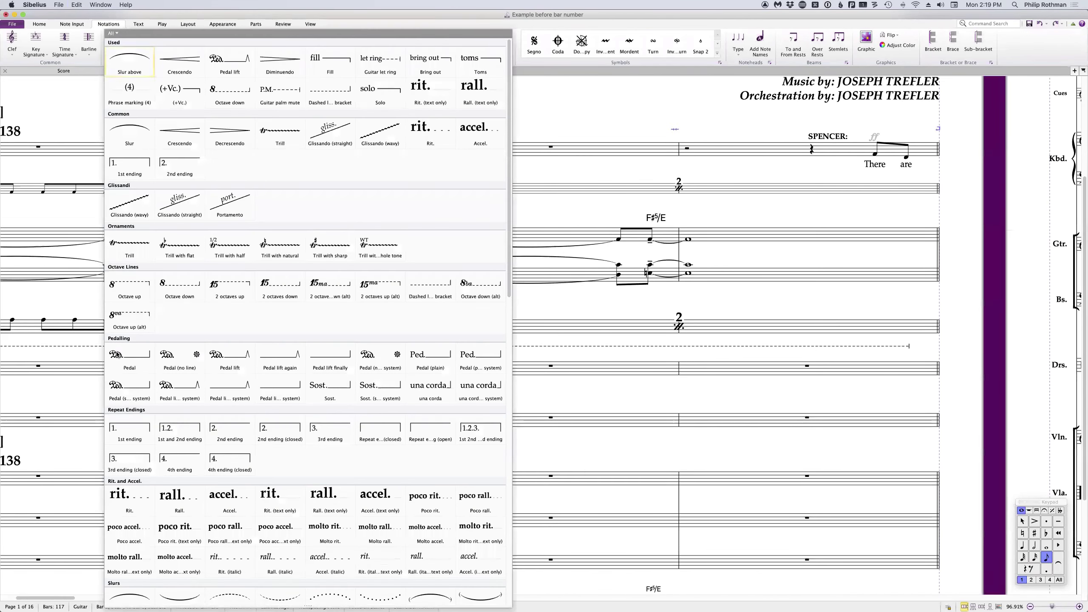
pyautogui.press('Escape')
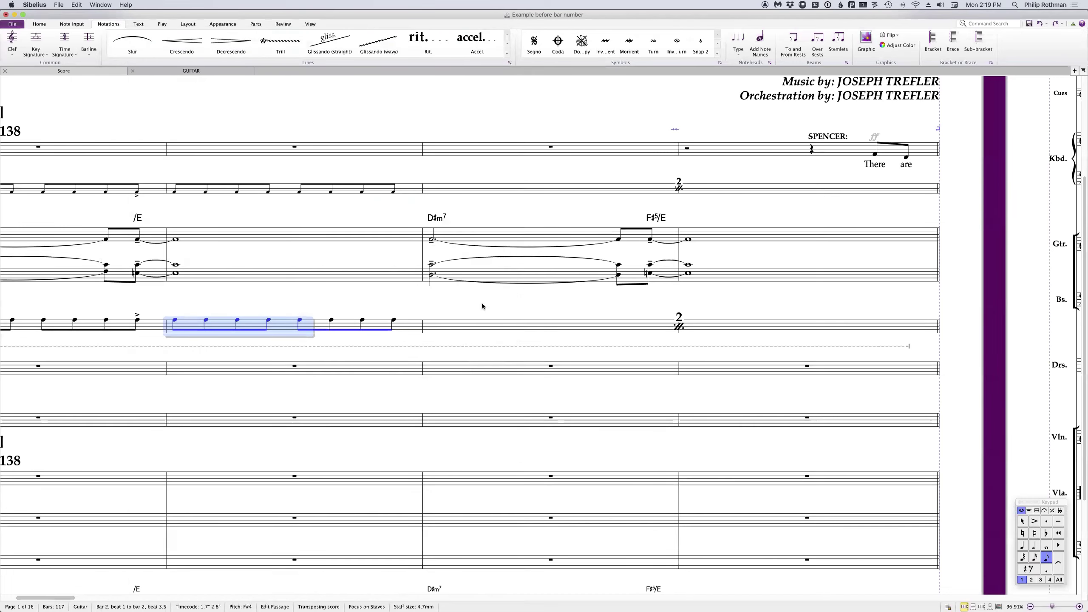
# - Search the commands for "octave" and apply Octave up (alt) to the first four notes of bar 9 in the Guitar staff
pyautogui.hscroll(5, 481, 302)
pyautogui.scroll(-4, 482, 303)
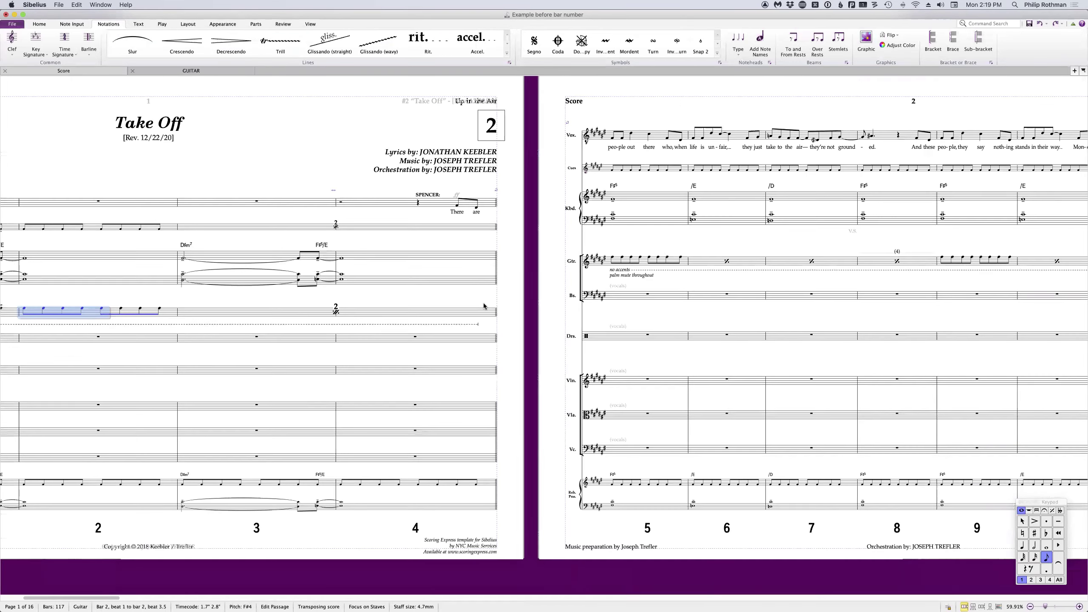
pyautogui.hscroll(4, 596, 296)
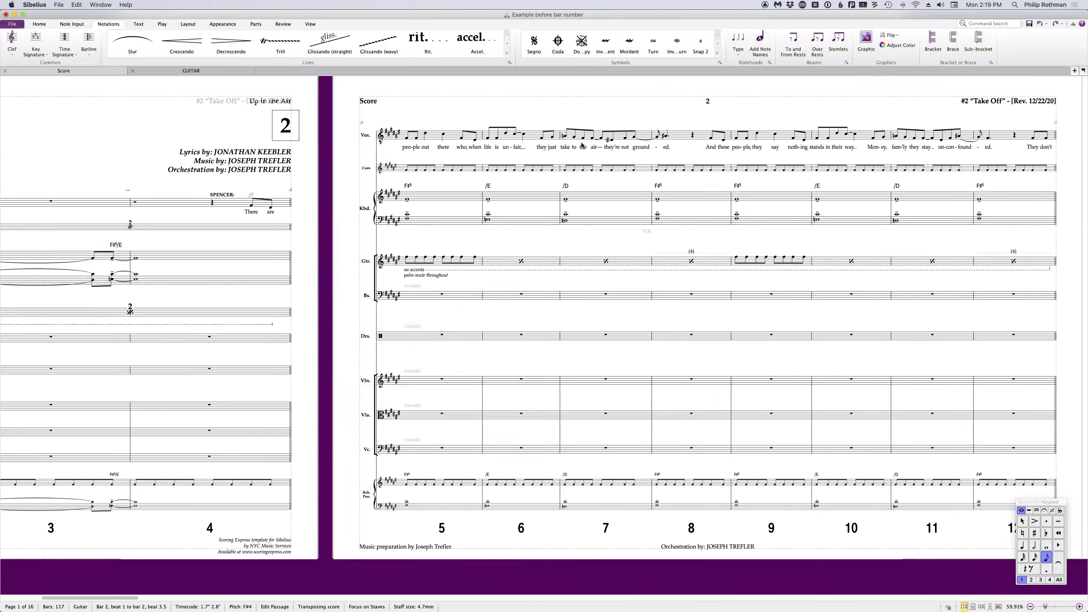
pyautogui.click(739, 260)
pyautogui.click(767, 258)
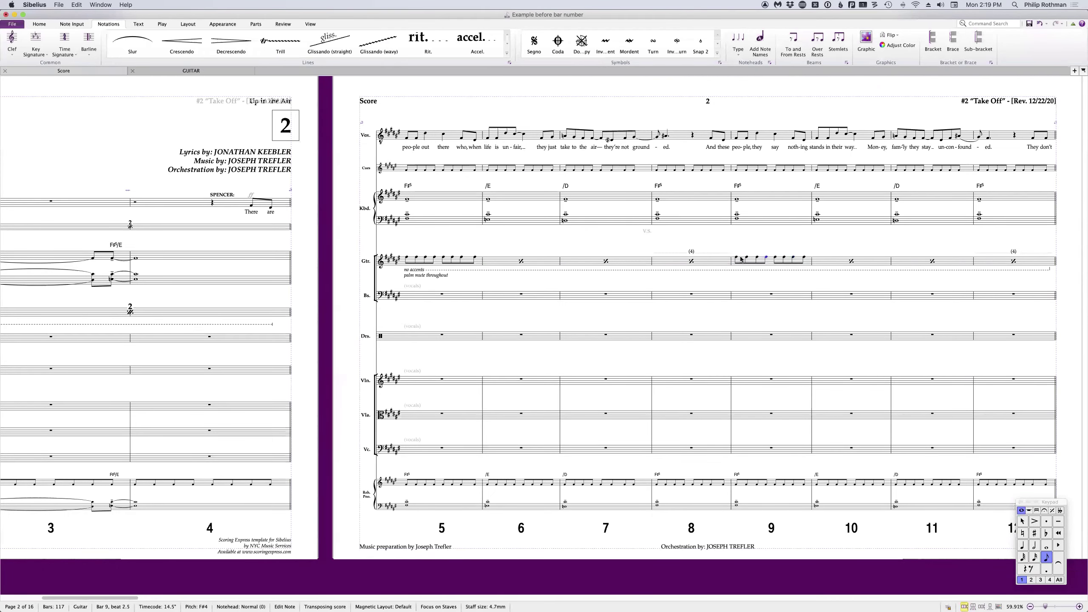
pyautogui.keyDown('shift'); pyautogui.click(737, 259); pyautogui.keyUp('shift')
pyautogui.scroll(3, 738, 259)
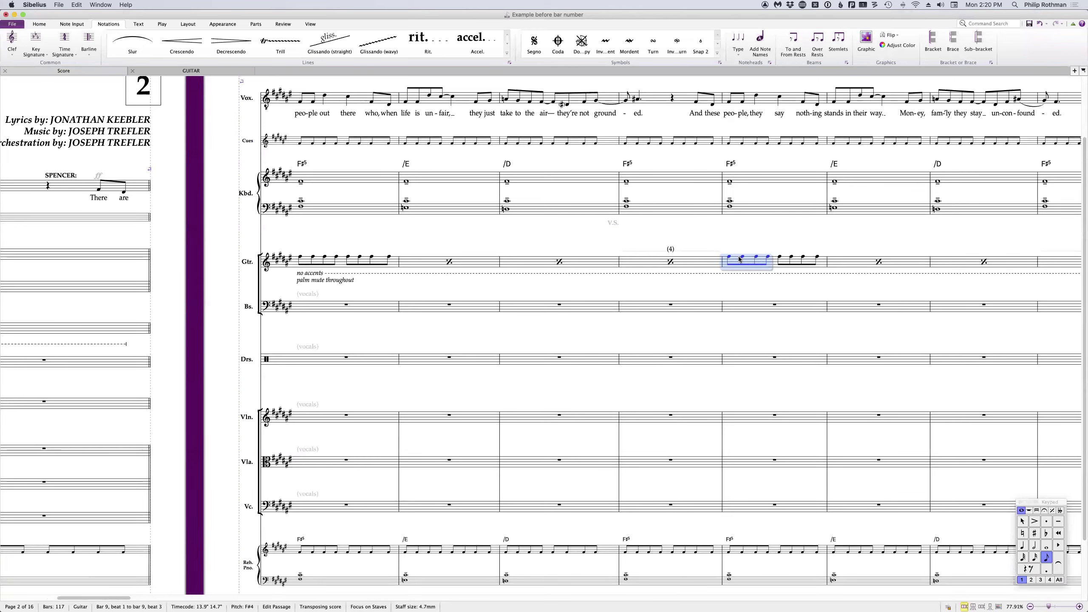
pyautogui.hotkey('ctrl', '0')
pyautogui.write('octave')
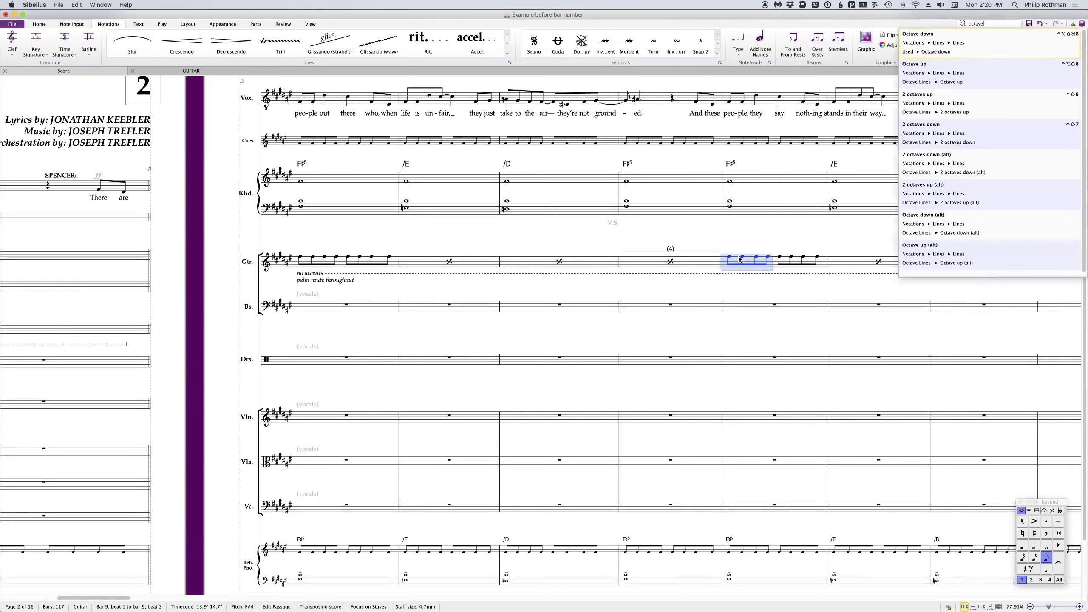
pyautogui.click(958, 259)
pyautogui.scroll(5, 771, 261)
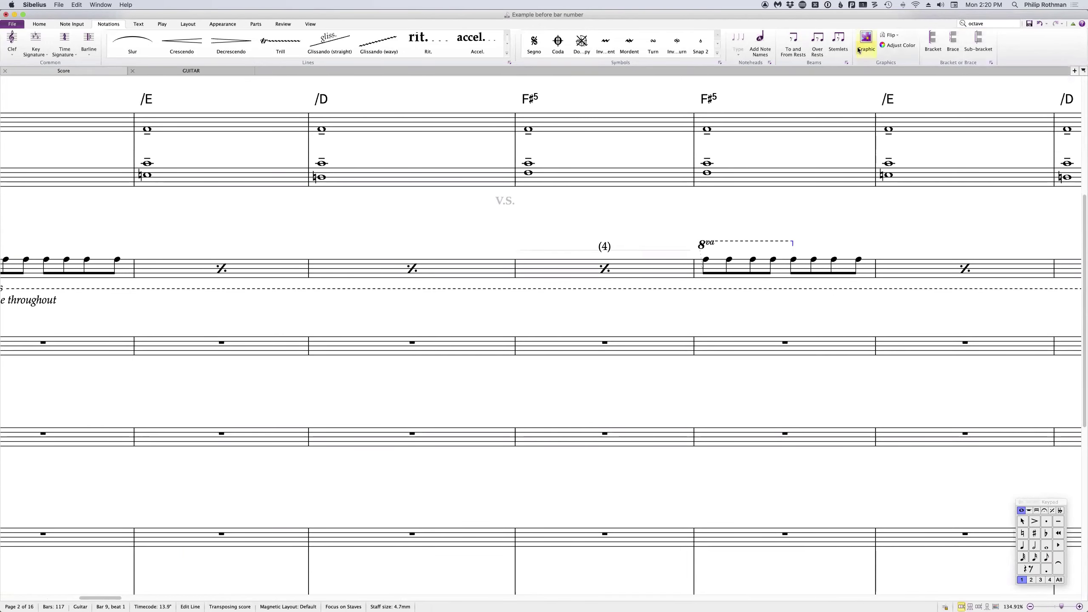
pyautogui.scroll(-1, 810, 170)
pyautogui.scroll(-3, 809, 170)
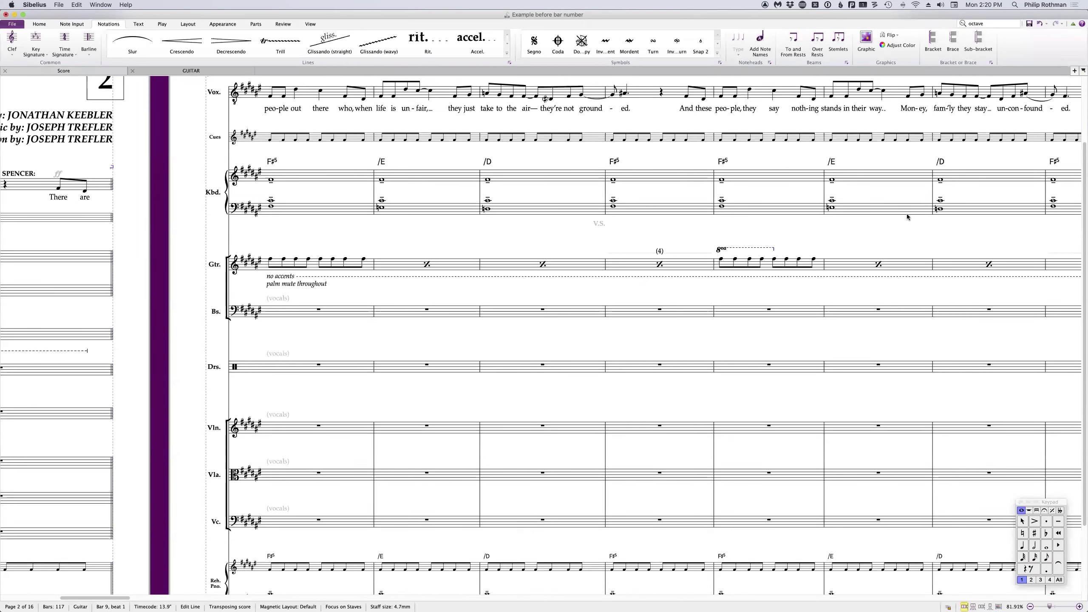
pyautogui.press('Escape')
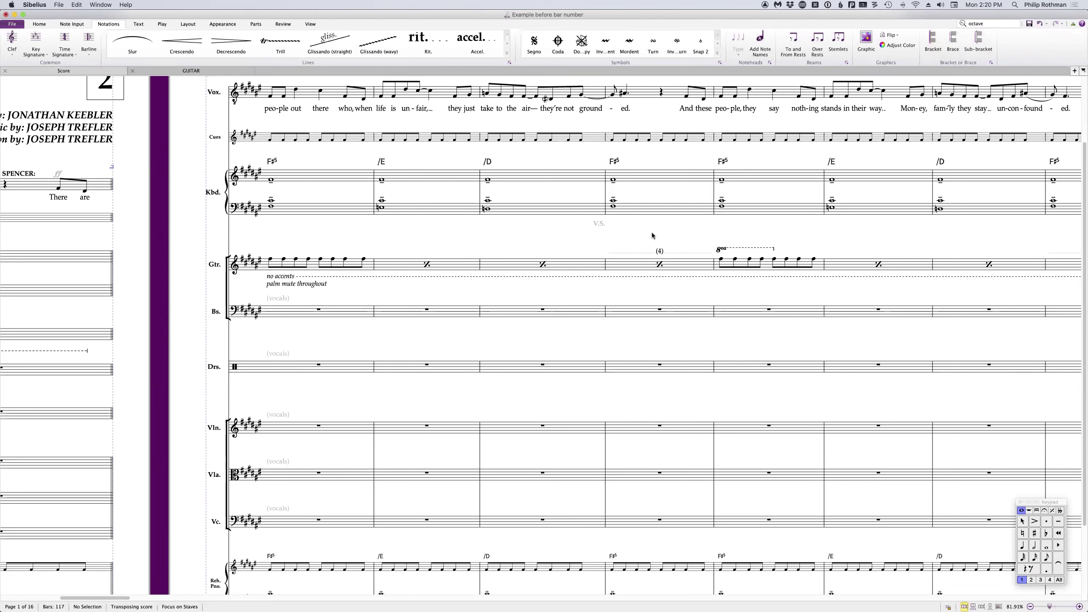
# - Insert two empty bars after bar 2 on the first page of the score
pyautogui.scroll(-3, 653, 233)
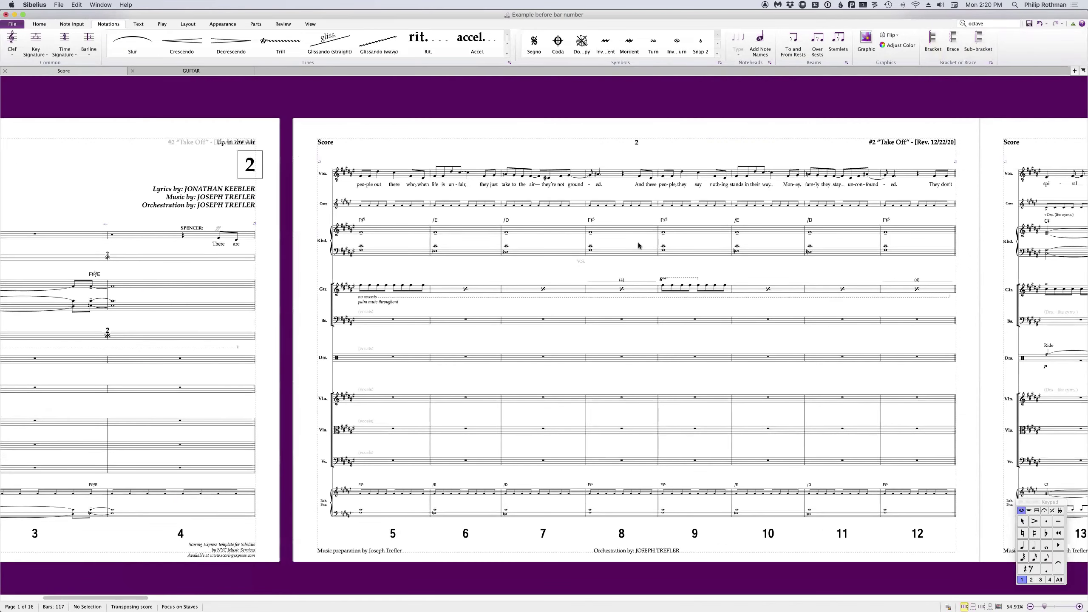
pyautogui.hscroll(-8, 608, 259)
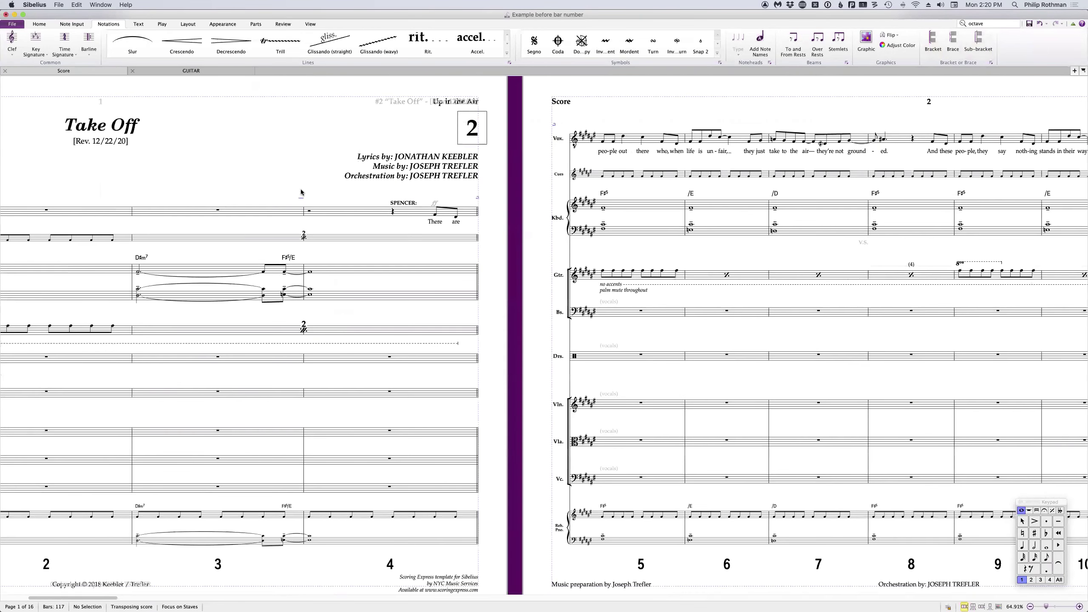
pyautogui.hscroll(-8, 544, 189)
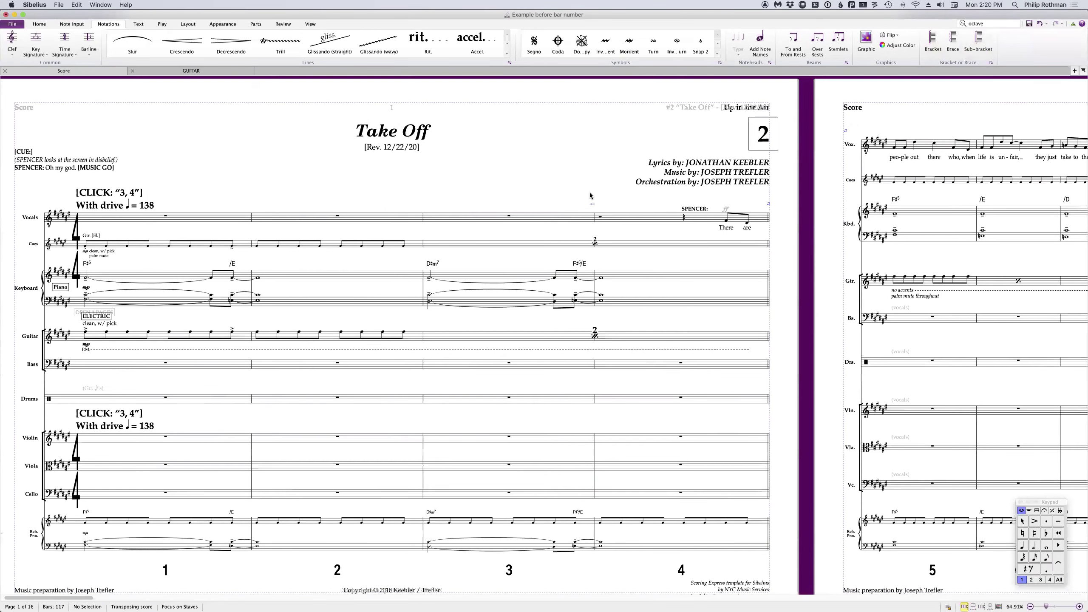
pyautogui.click(406, 221)
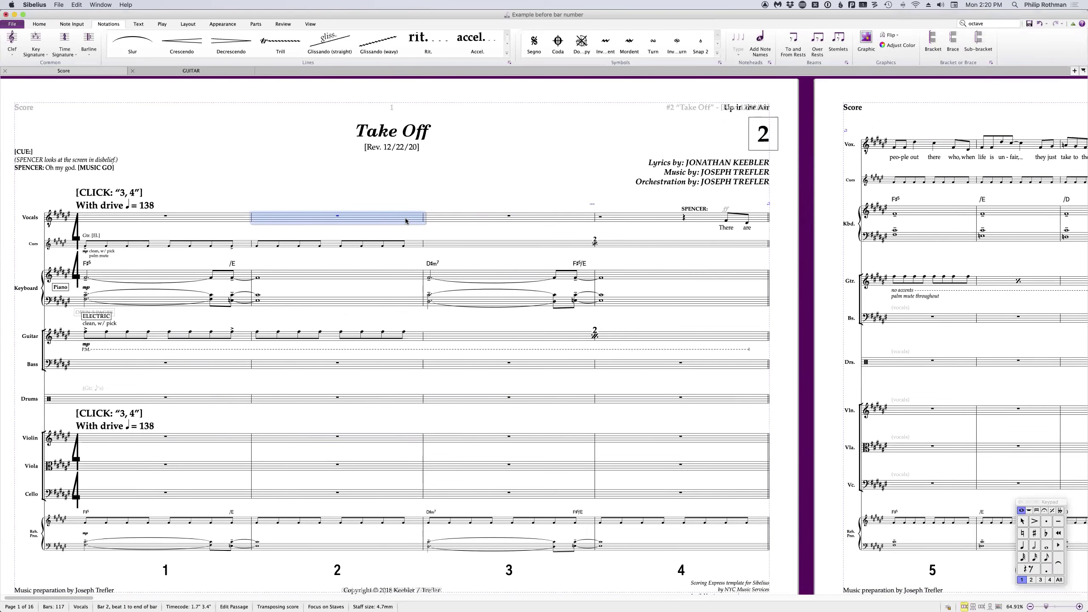
pyautogui.press('super+shift+b')
pyautogui.press('super+shift+b')
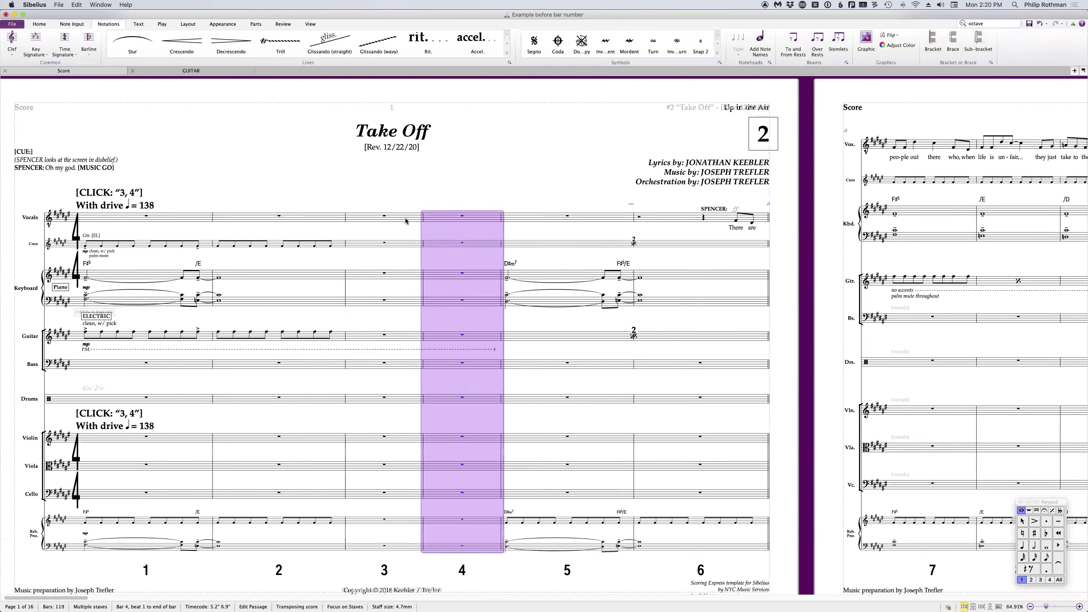
pyautogui.press('Escape')
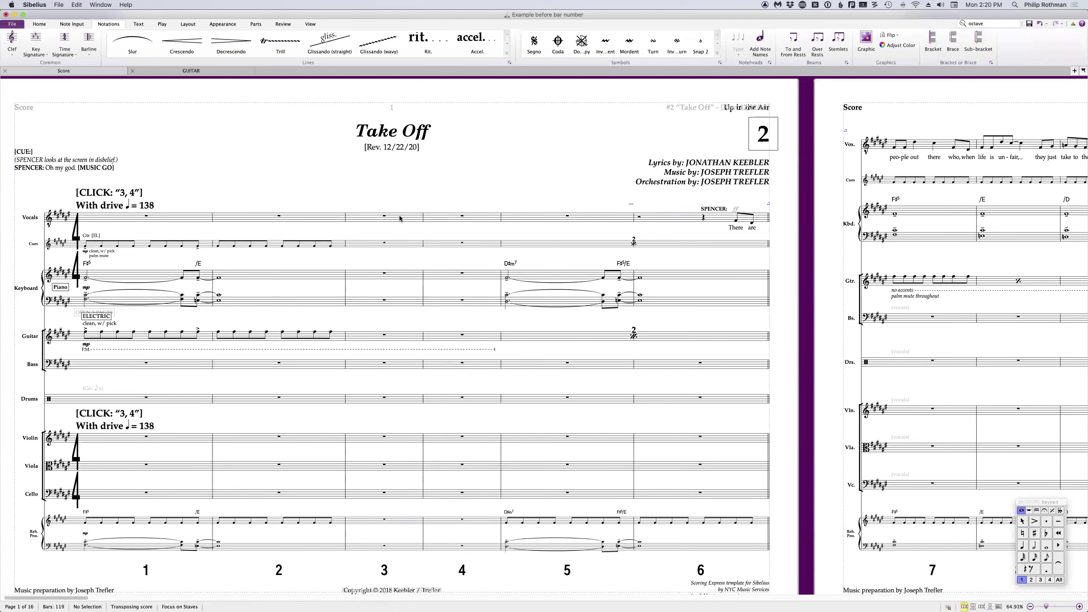
# - Try the G.P. (staff) line on bar 3 of the Vocals staff, and undo it
pyautogui.click(399, 218)
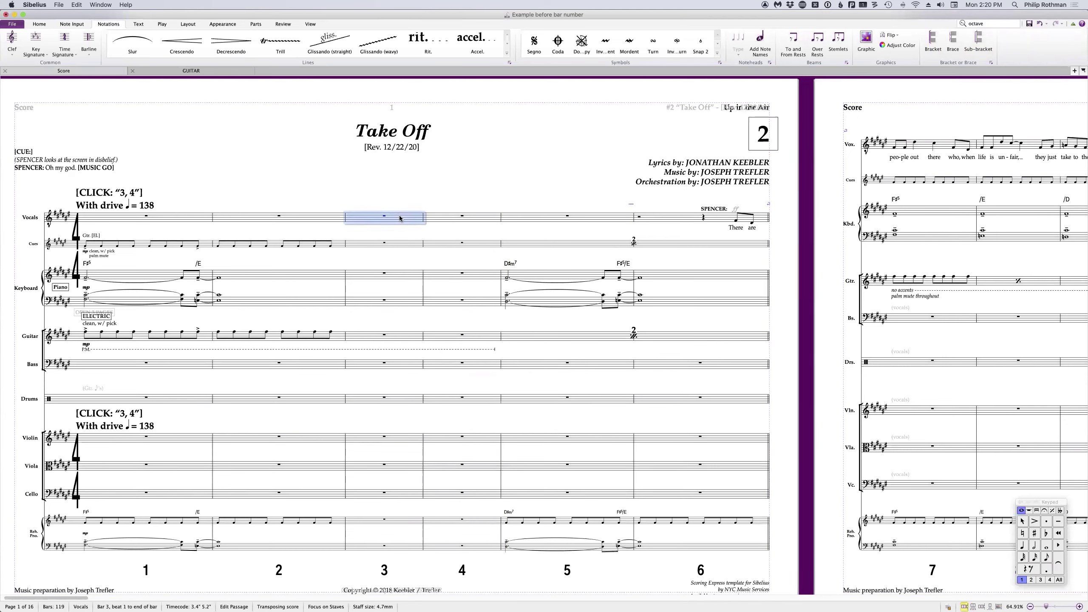
pyautogui.press('ctrl+super+f')
pyautogui.write('g.')
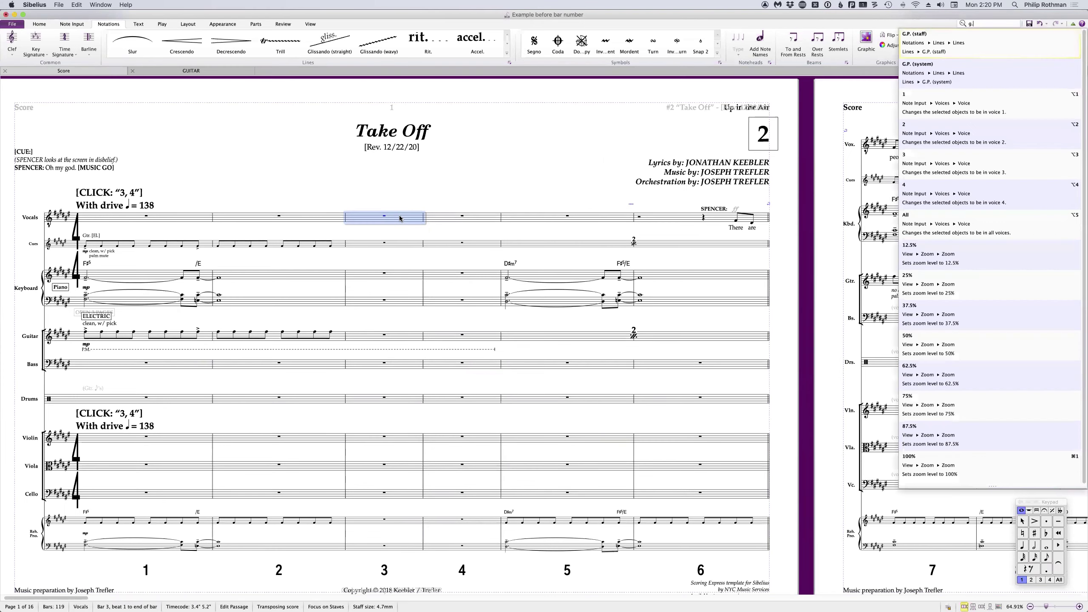
pyautogui.write('p')
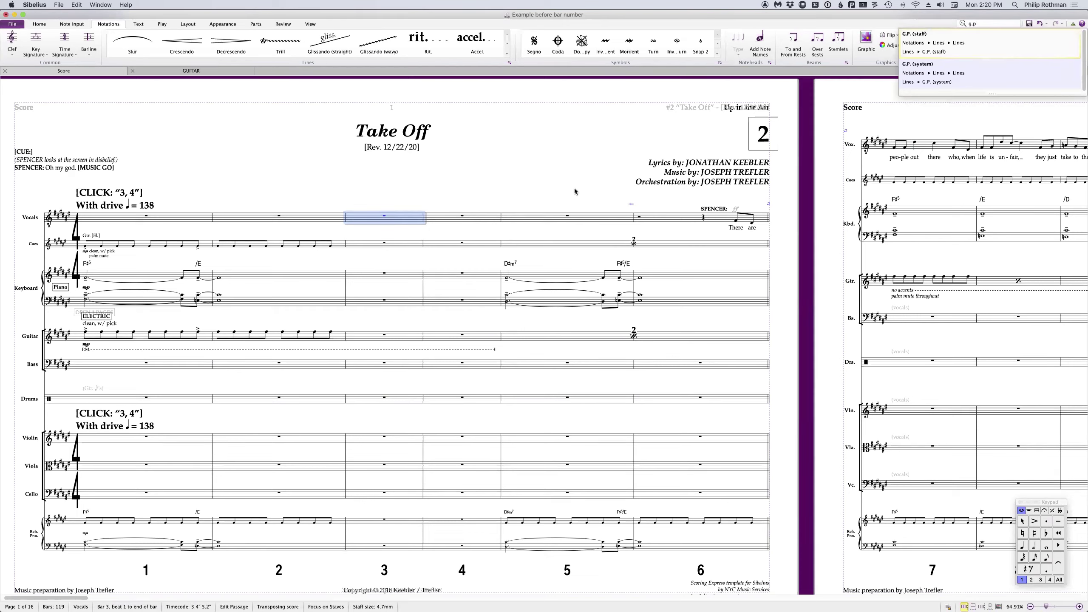
pyautogui.click(1001, 50)
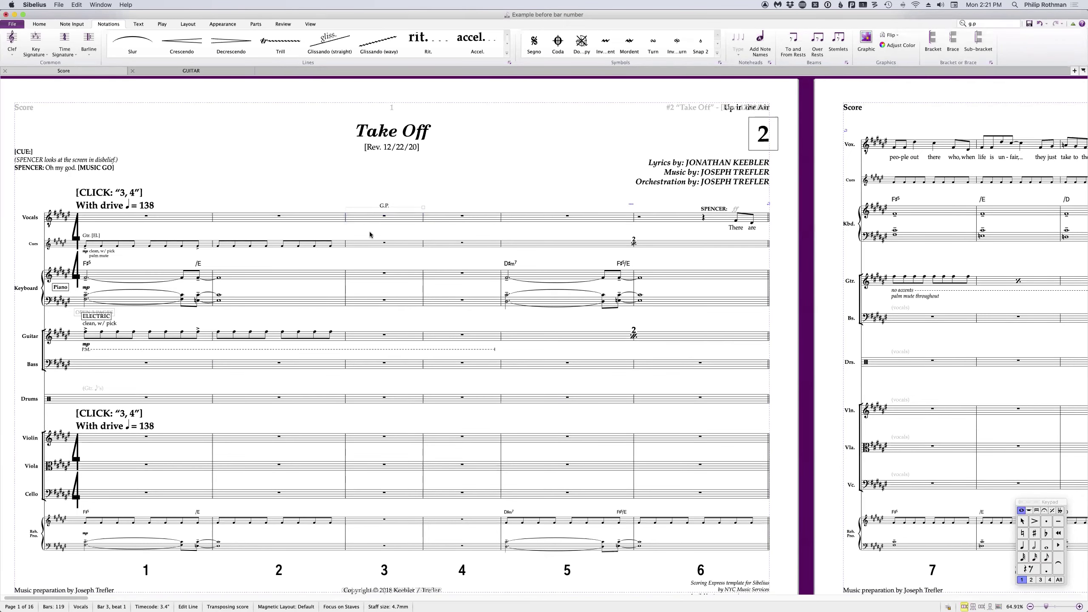
pyautogui.press('super+z')
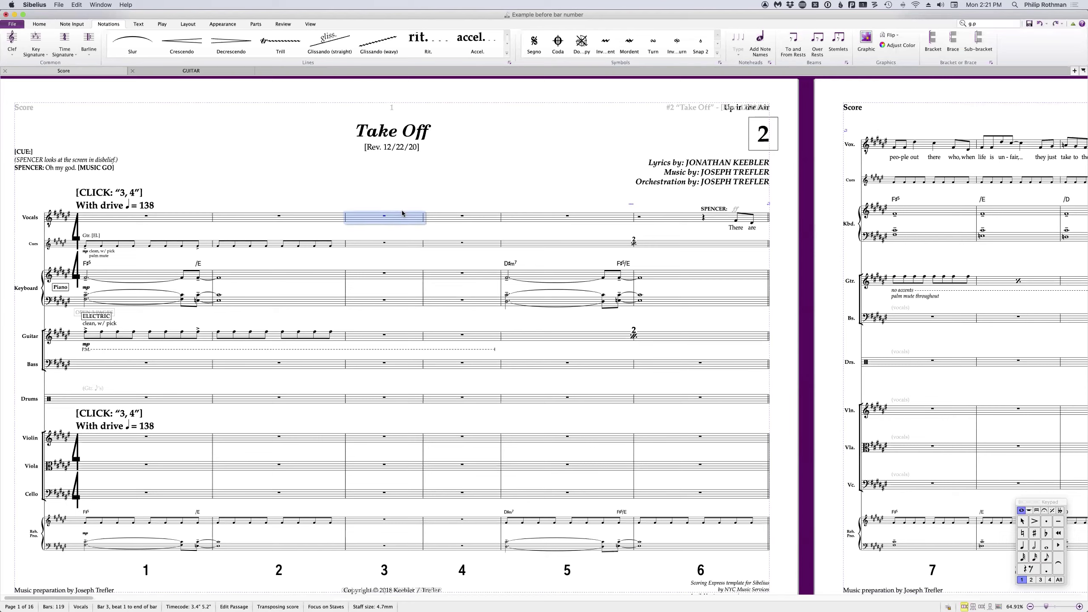
# - Apply the G.P. (system) line to bar 3
pyautogui.press('BackSpace')
pyautogui.press('Down')
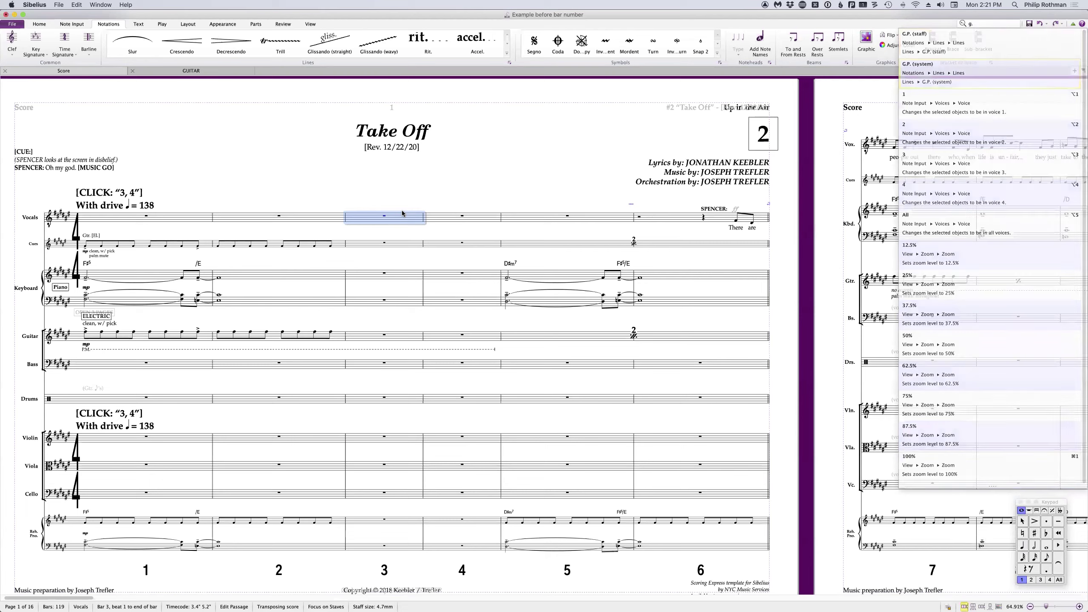
pyautogui.press('Return')
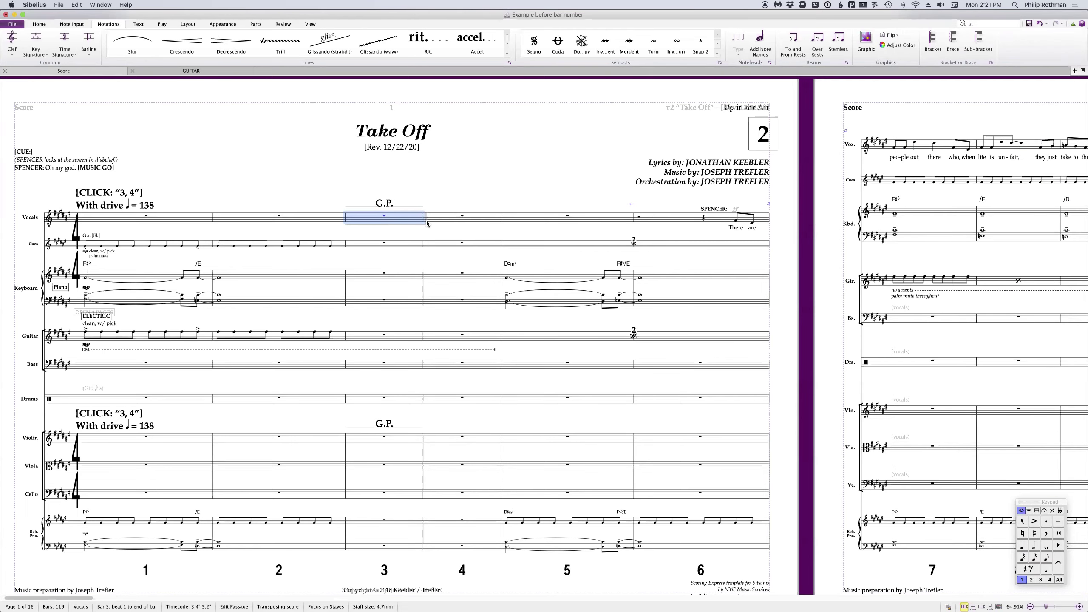
# - Move the barline between bars 3 and 4 to narrow bar 3 under the G.P. marking, and select that Vocals bar
pyautogui.click(412, 207)
pyautogui.scroll(5, 412, 208)
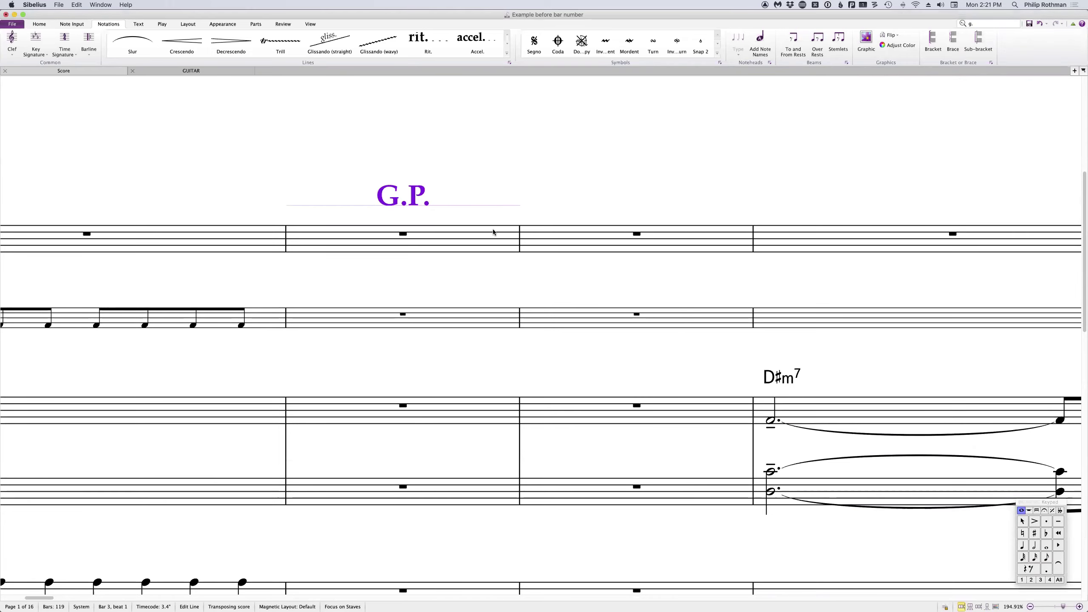
pyautogui.moveTo(520, 234); pyautogui.dragTo(583, 236)
pyautogui.moveTo(838, 232); pyautogui.dragTo(433, 231)
pyautogui.press('super+minus')
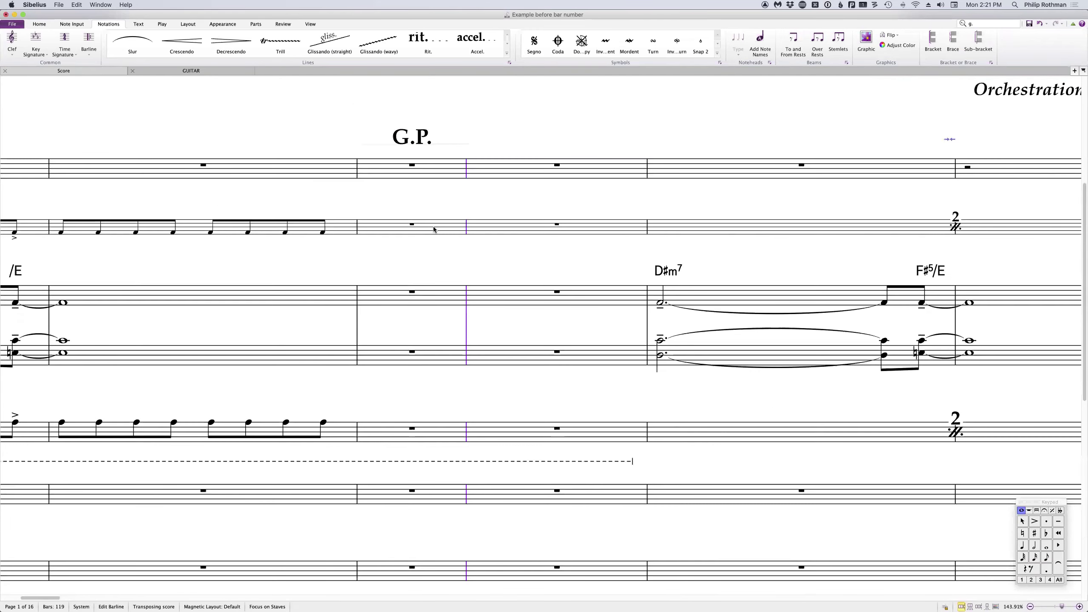
pyautogui.press('super+minus')
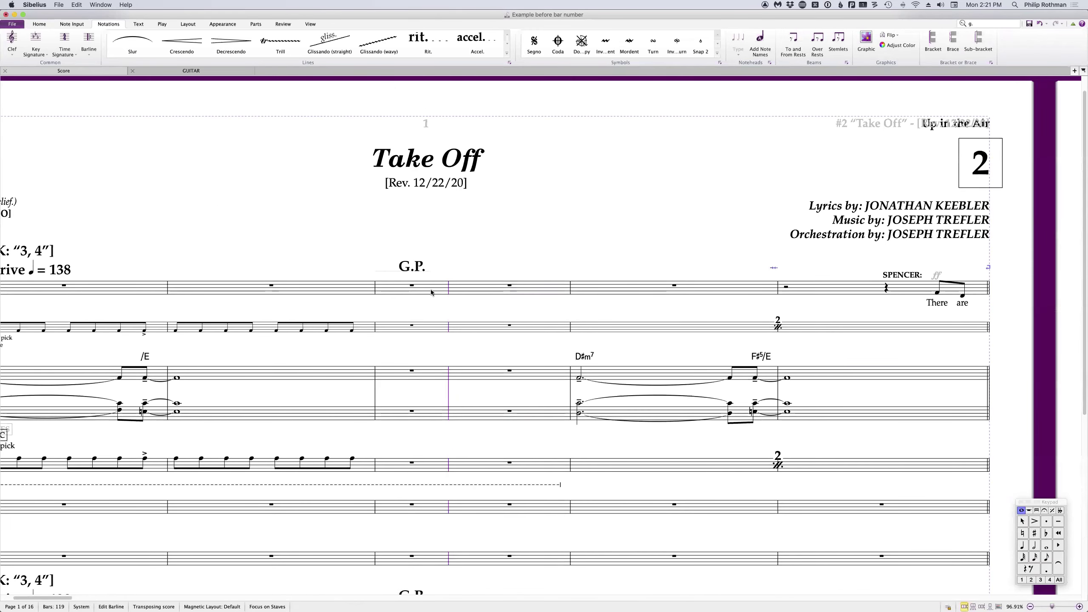
pyautogui.click(431, 292)
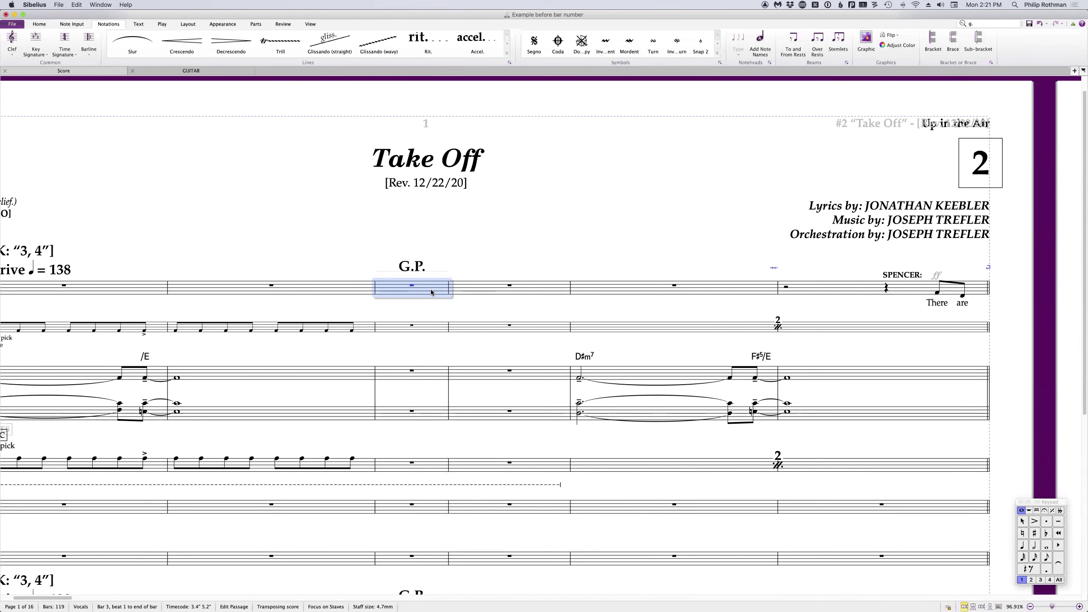
# - Add a Fermata (pause) to bar 3 and switch the Keypad to its articulations layout
pyautogui.press('super+alt+f')
pyautogui.write('ferm')
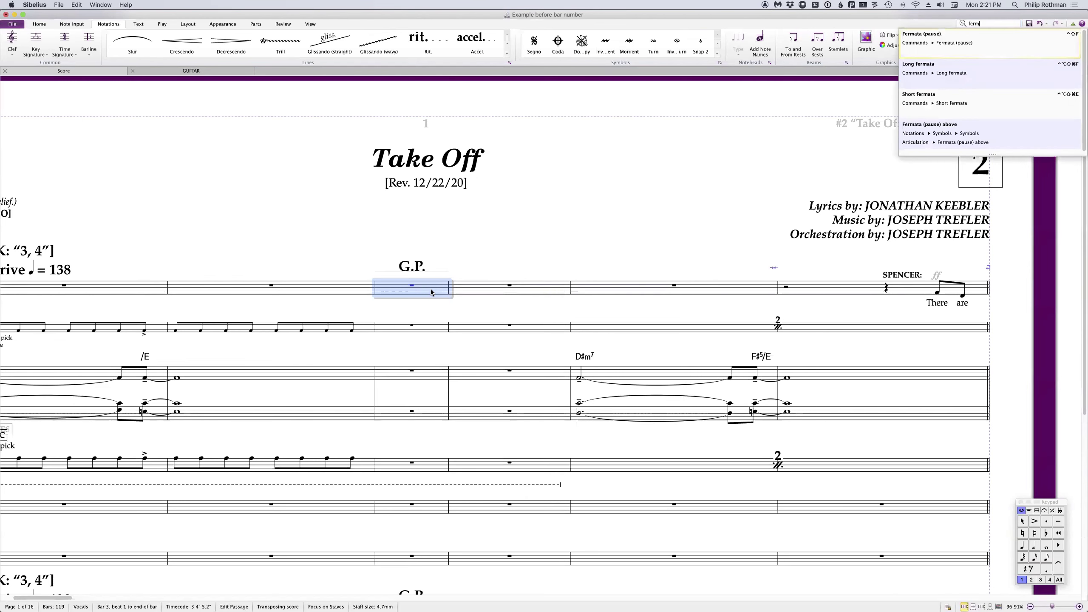
pyautogui.press('Return')
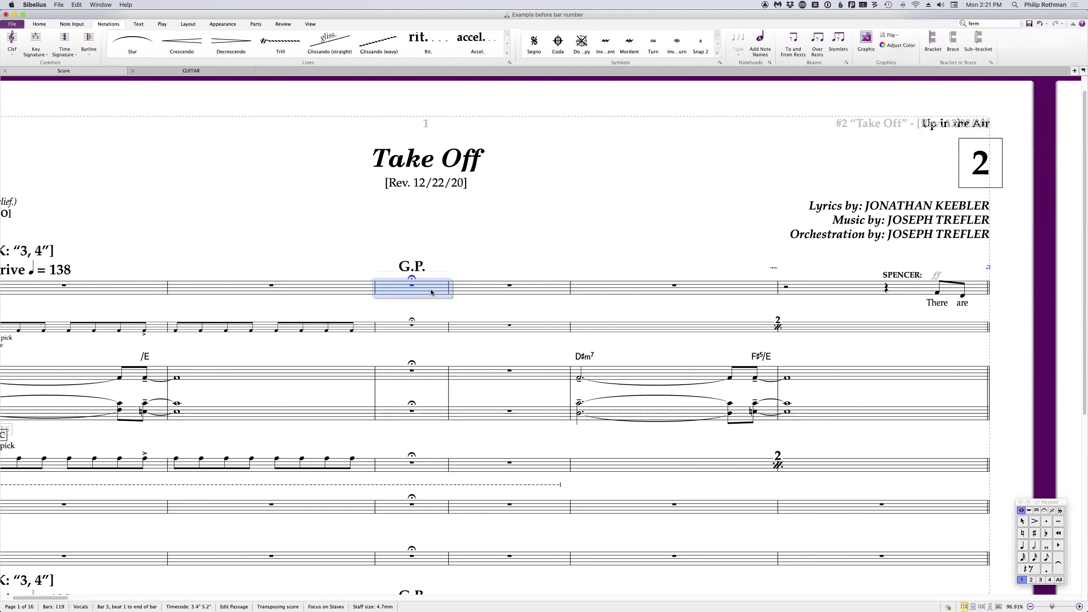
pyautogui.press('KP_Add')
pyautogui.press('KP_Add')
pyautogui.press('KP_Add')
pyautogui.press('KP_Add')
pyautogui.press('KP_Add')
pyautogui.press('KP_Add')
pyautogui.press('KP_Add')
pyautogui.press('KP_Add')
pyautogui.press('KP_Add')
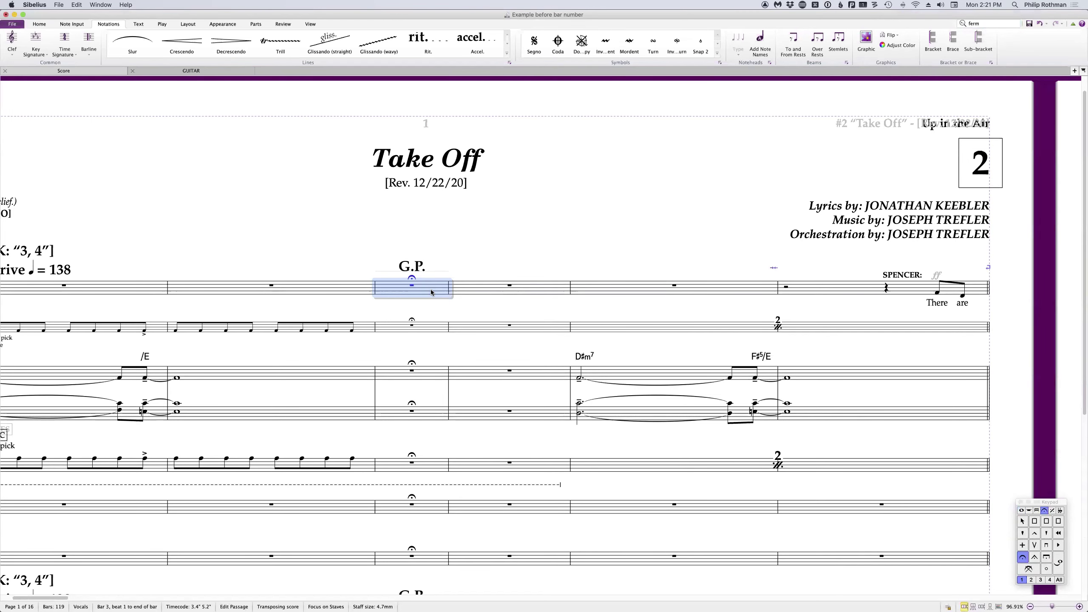
# - Change the time signature of the G.P. bar, bar 3, to 3/4
pyautogui.press('super+minus')
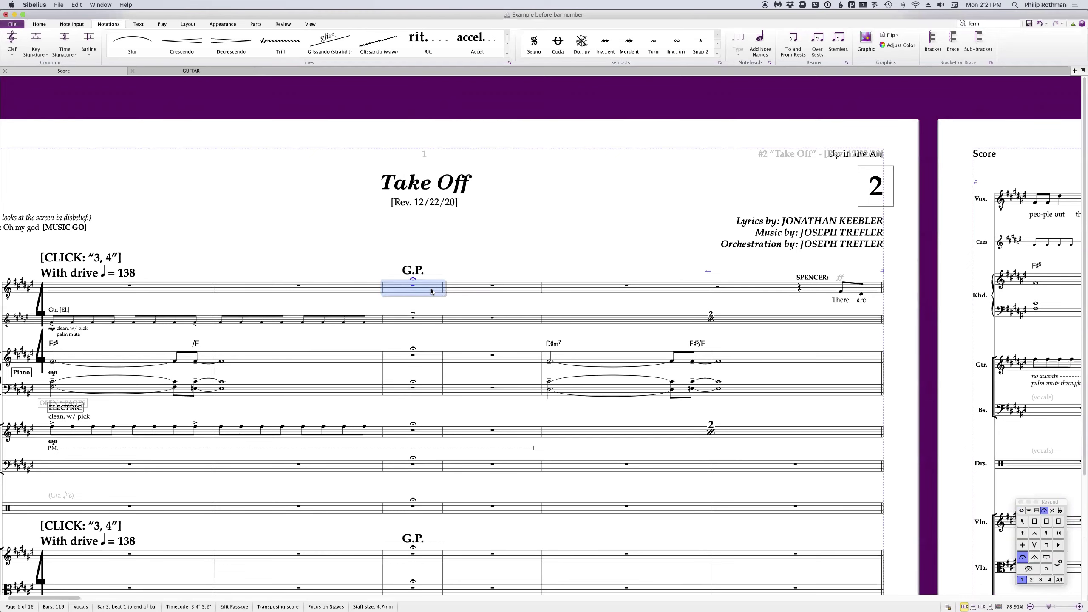
pyautogui.press('super+alt+f')
pyautogui.write('3/4')
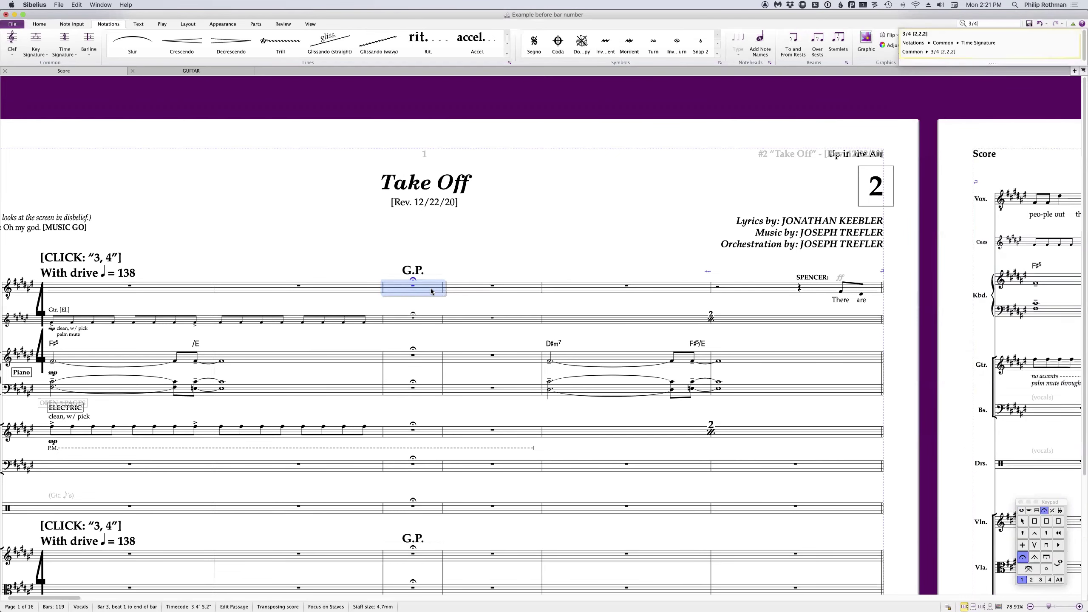
pyautogui.press('Return')
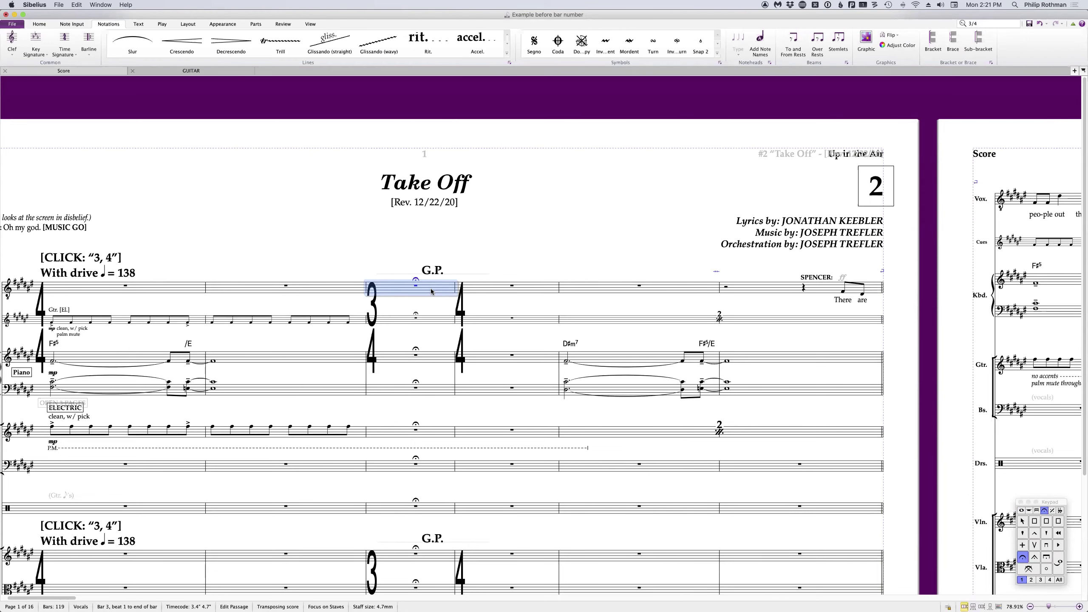
# - Apply a D-flat major key signature to bar 3
pyautogui.hotkey('ctrl', 'q')
pyautogui.write('db')
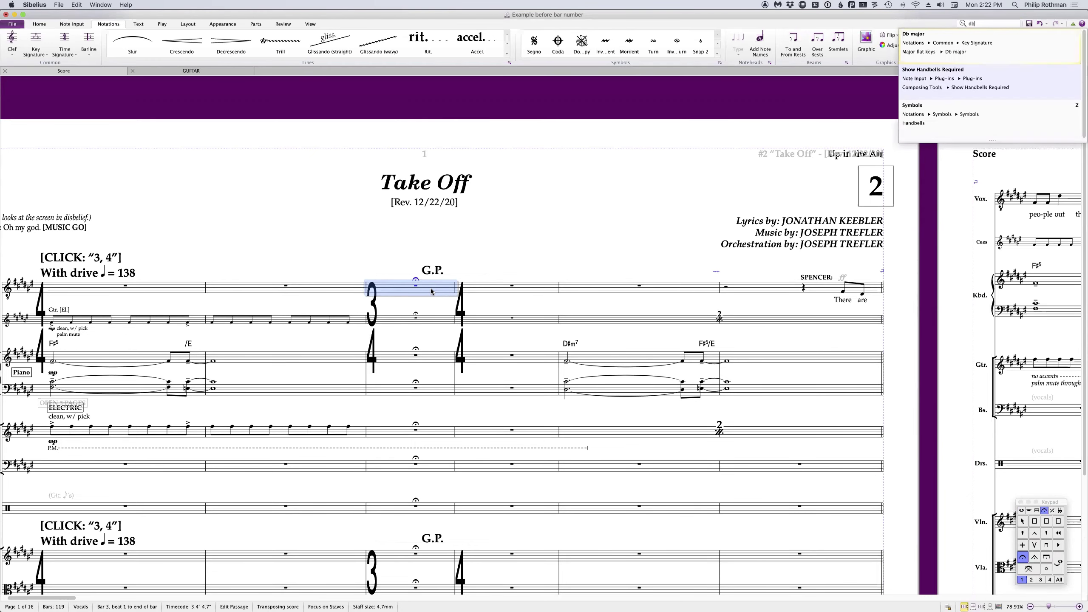
pyautogui.press('Return')
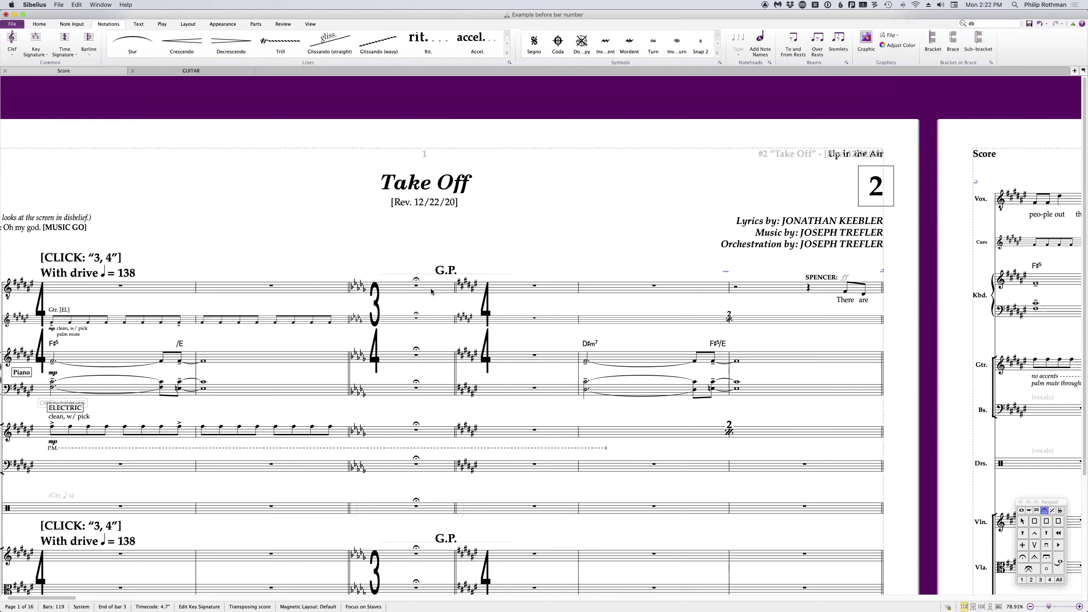
# - Widen bar 3 under the G.P. line by moving the barline at its end, and check the line's centering
pyautogui.click(442, 273)
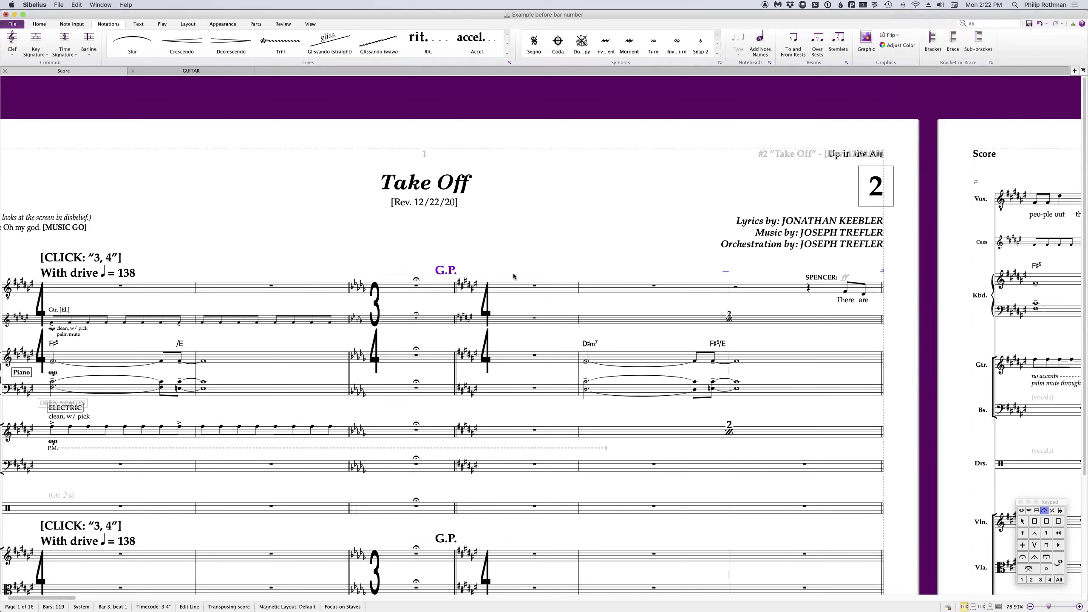
pyautogui.moveTo(513, 276); pyautogui.dragTo(535, 288)
pyautogui.press('super+minus')
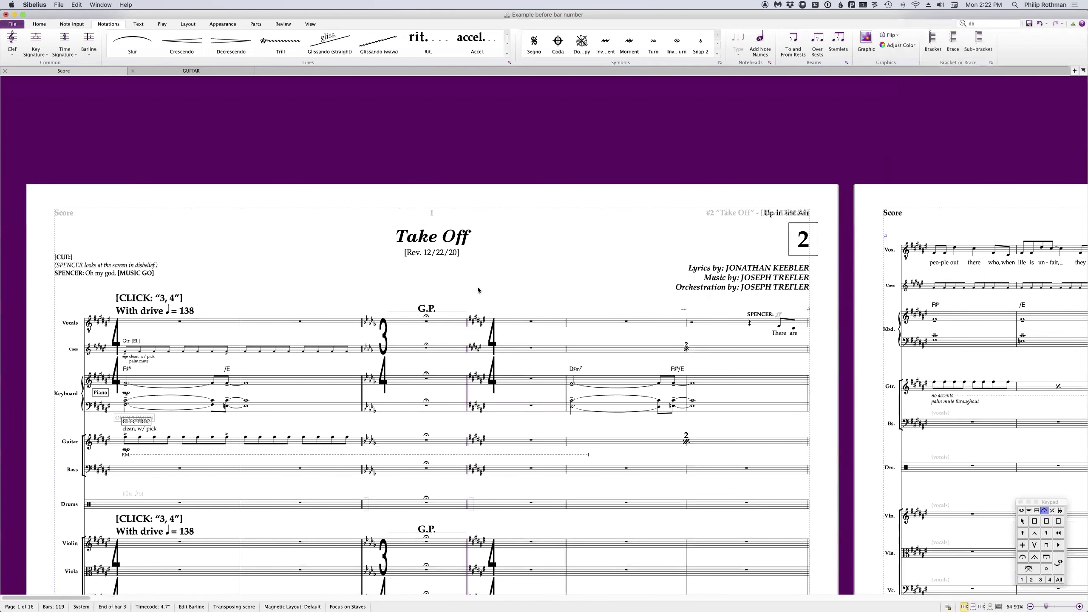
pyautogui.press('super+plus')
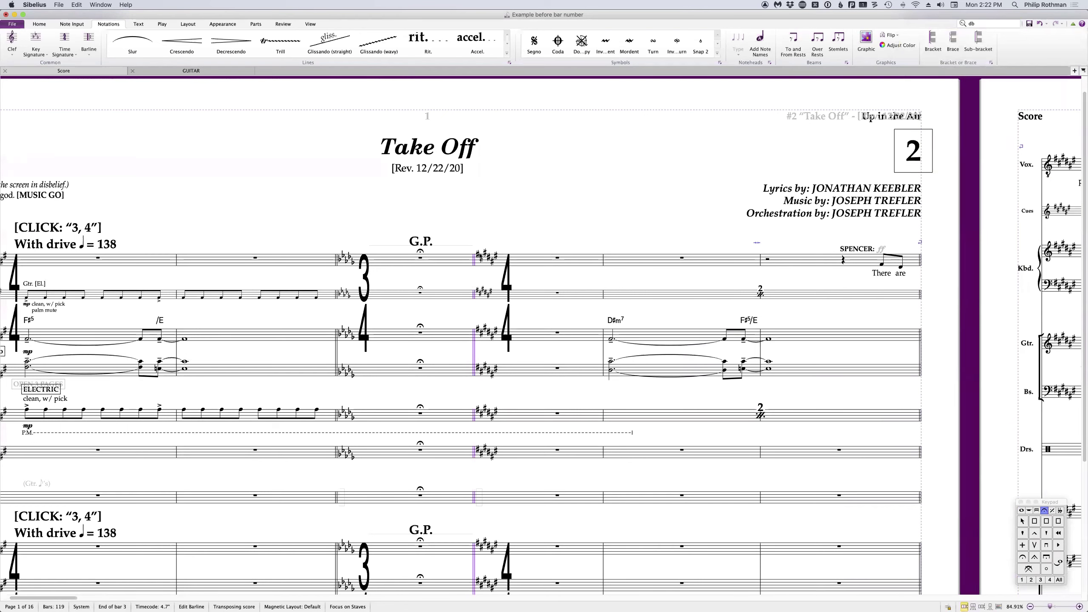
# - Clear the barline selection and close the "Example before bar number" score
pyautogui.press('Escape')
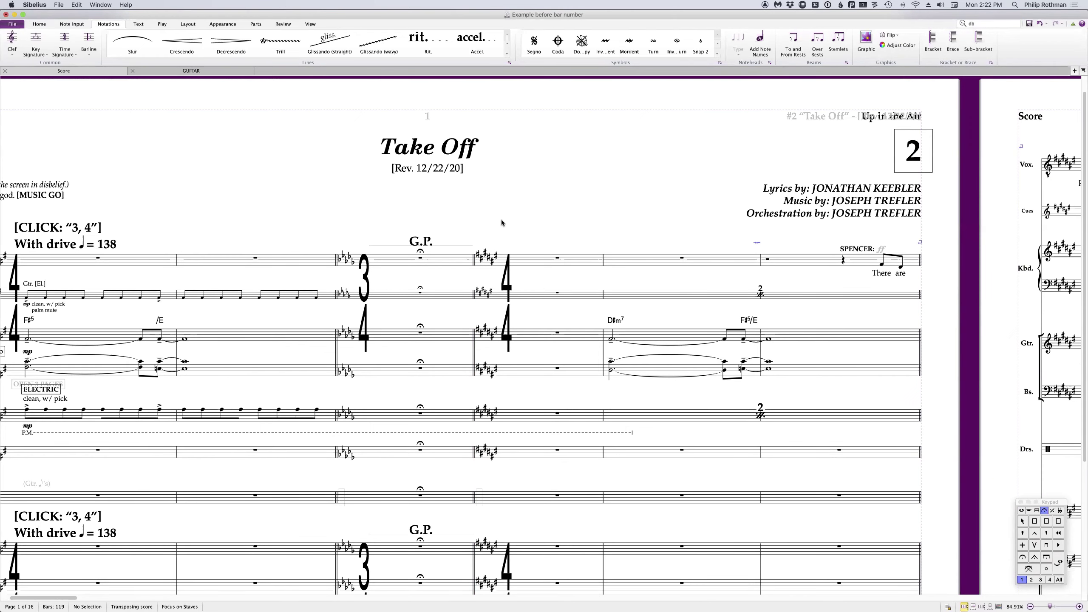
pyautogui.press('super+w')
pyautogui.click(564, 323)
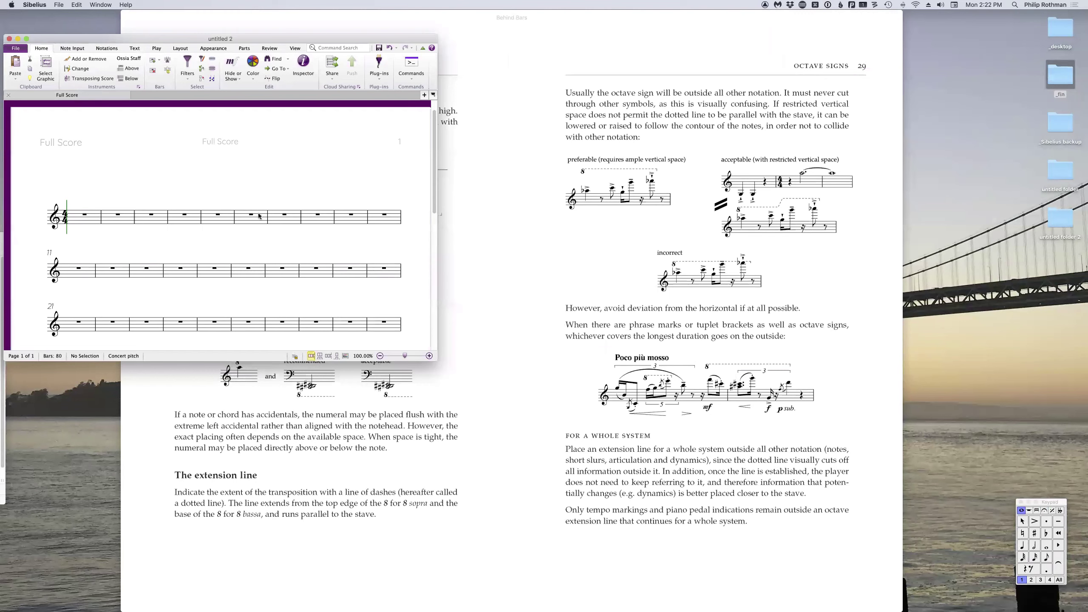
# - Switch to Finder and open the Chamber folder inside Scores > Scoring Express
pyautogui.press('super+Tab')
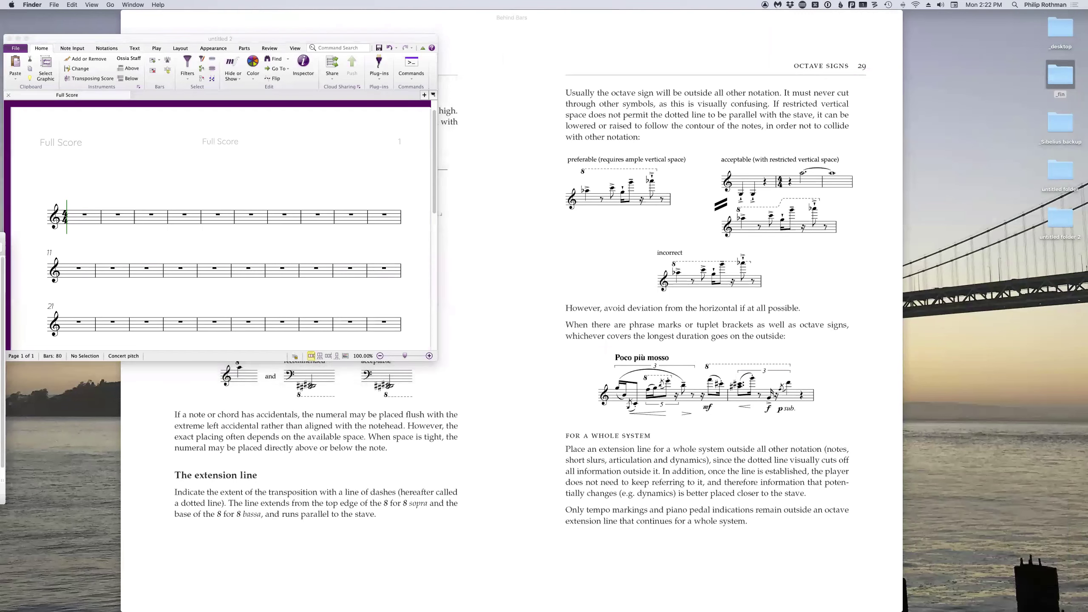
pyautogui.press('super+grave')
pyautogui.press('super+o')
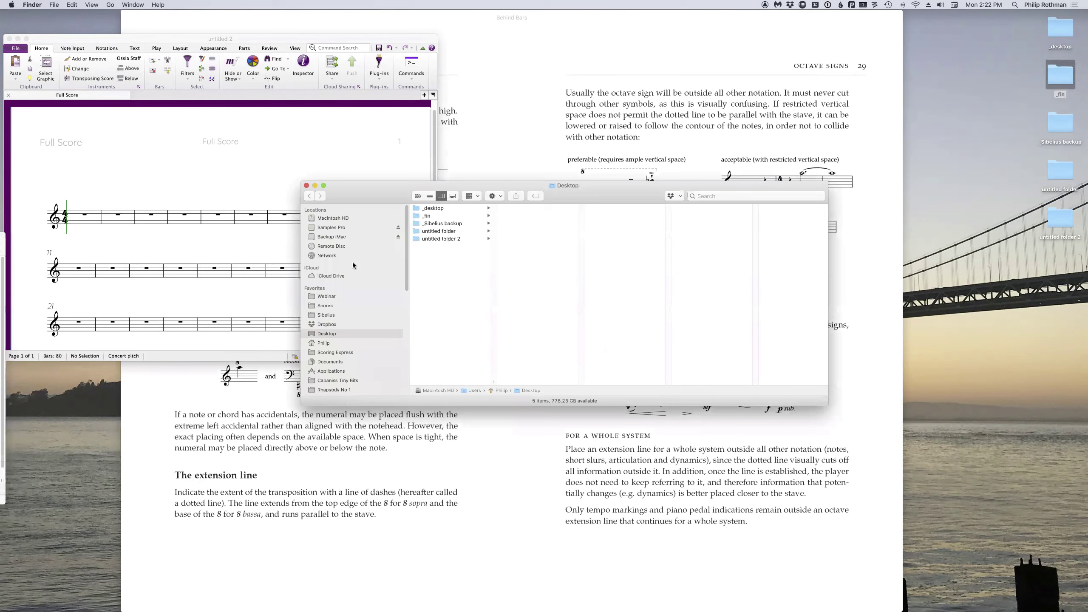
pyautogui.click(347, 296)
pyautogui.click(462, 216)
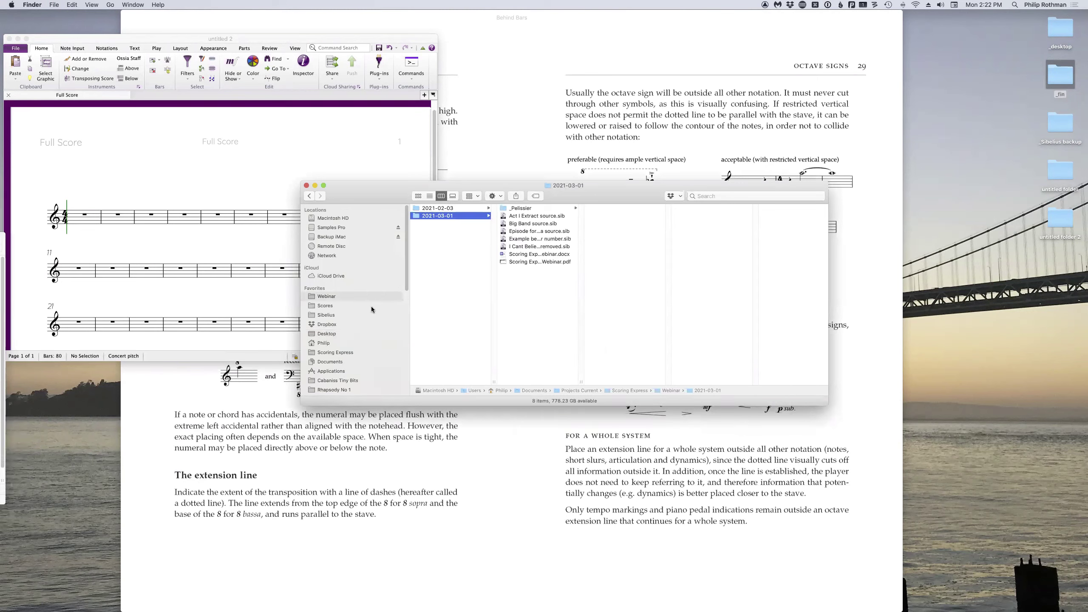
pyautogui.click(371, 307)
pyautogui.click(457, 217)
pyautogui.click(561, 215)
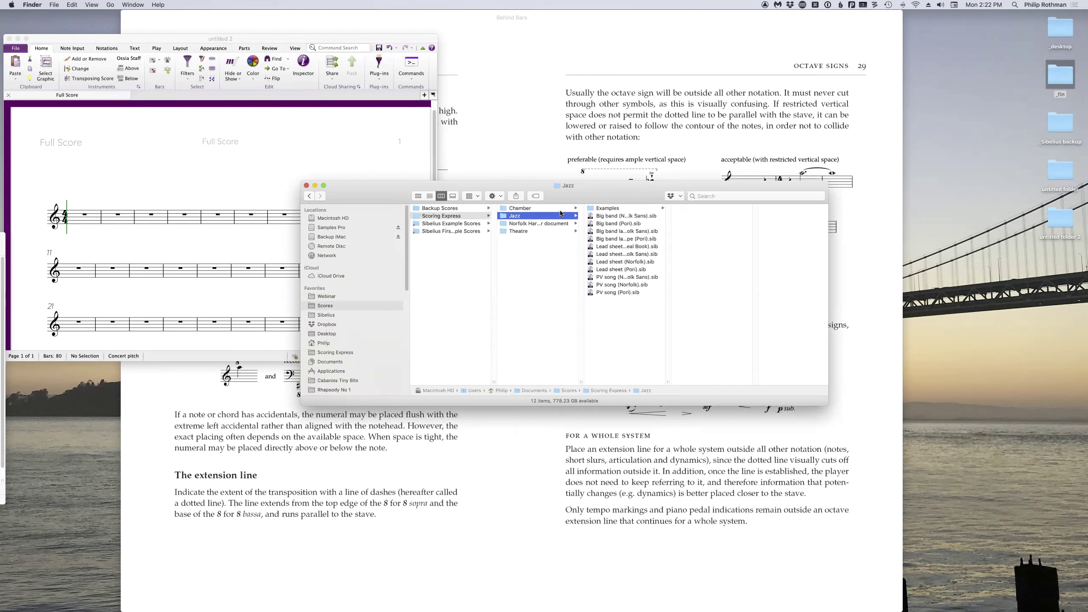
pyautogui.click(564, 208)
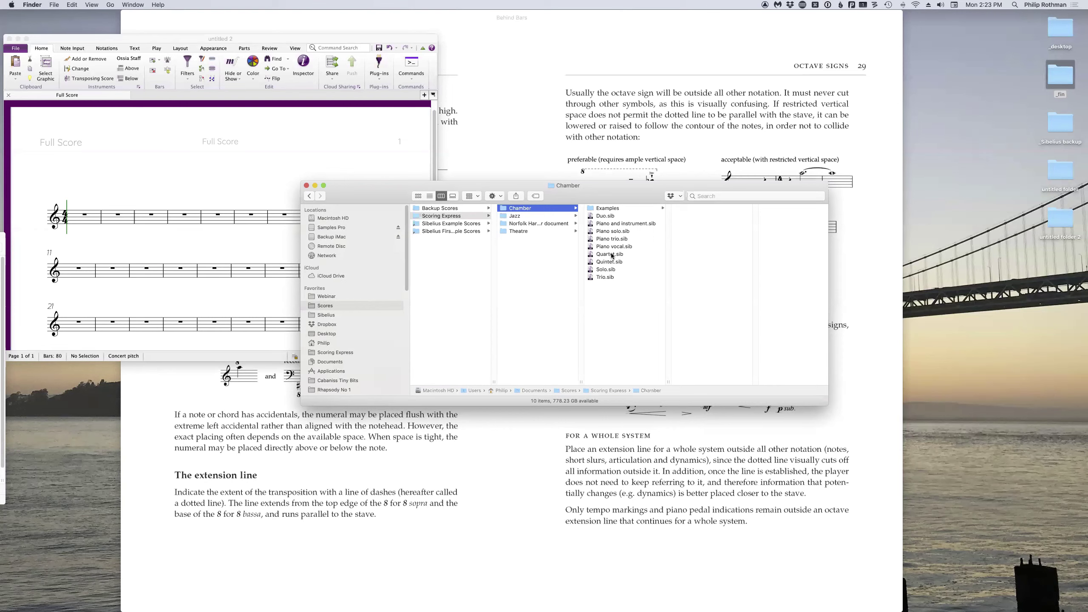
# - Copy the Quartet.sib template to the desktop and open that copy in Sibelius
pyautogui.moveTo(612, 256); pyautogui.dragTo(962, 277)
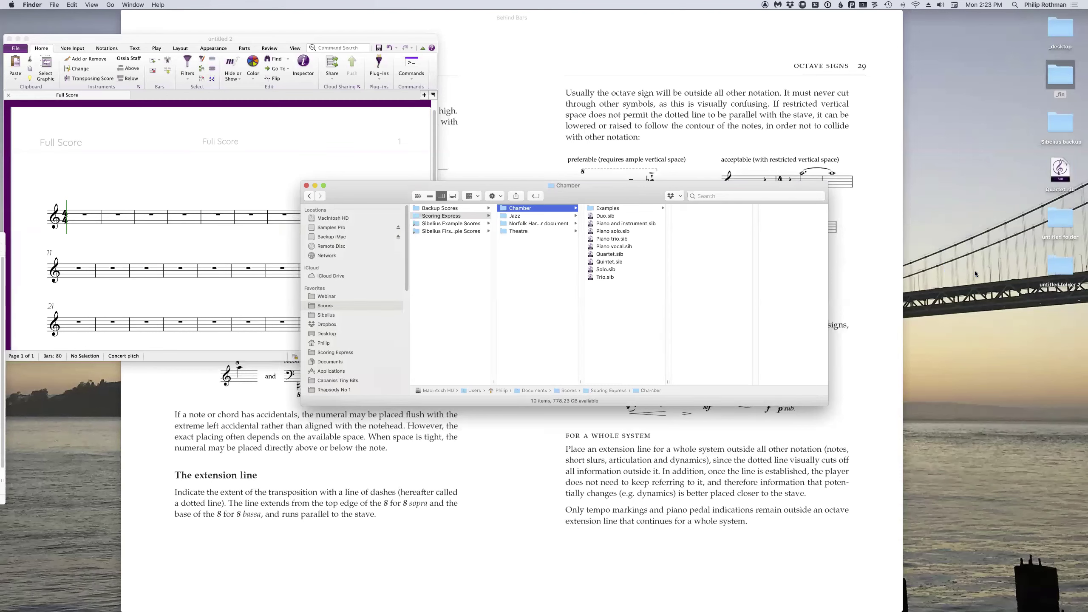
pyautogui.click(1060, 174)
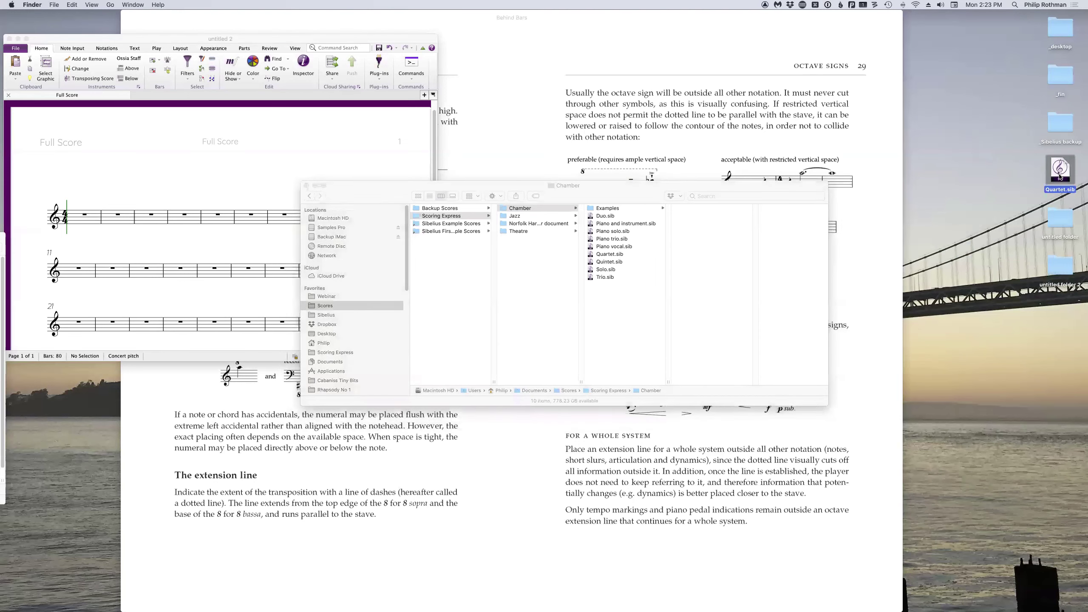
pyautogui.doubleClick(1059, 173)
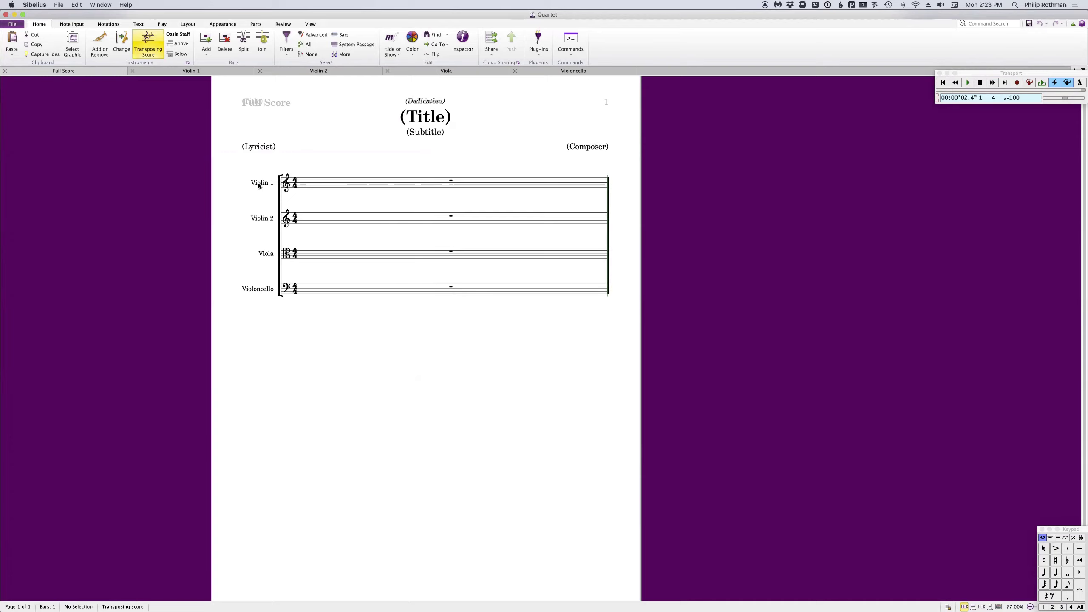
# - Switch back to Finder and open the Colour 2nd revision score from the composer's folder in the 2021-03-01 webinar files
pyautogui.press('super+Tab')
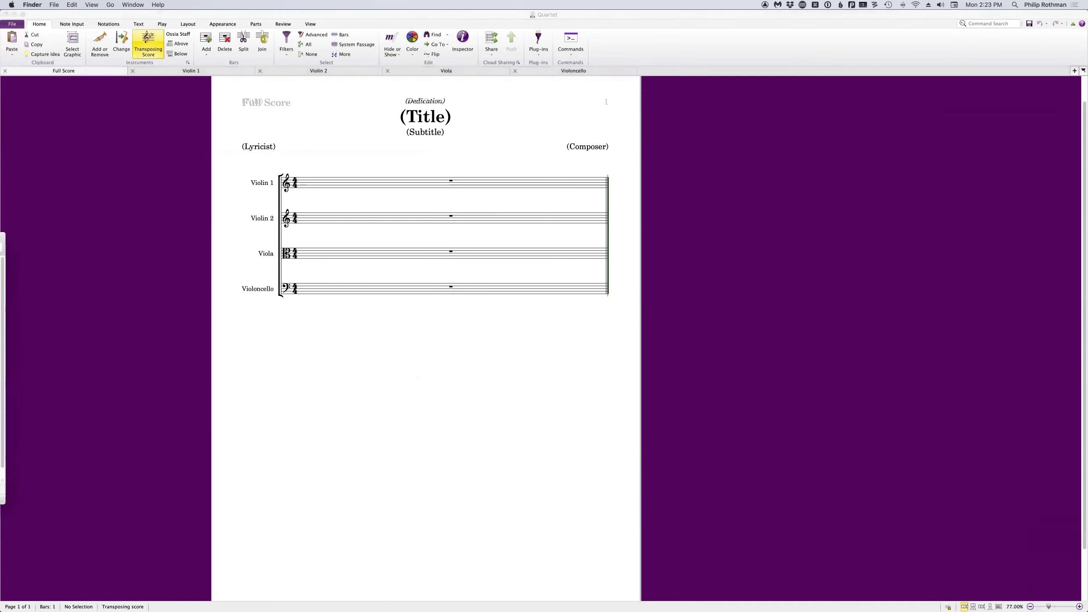
pyautogui.press('super+n')
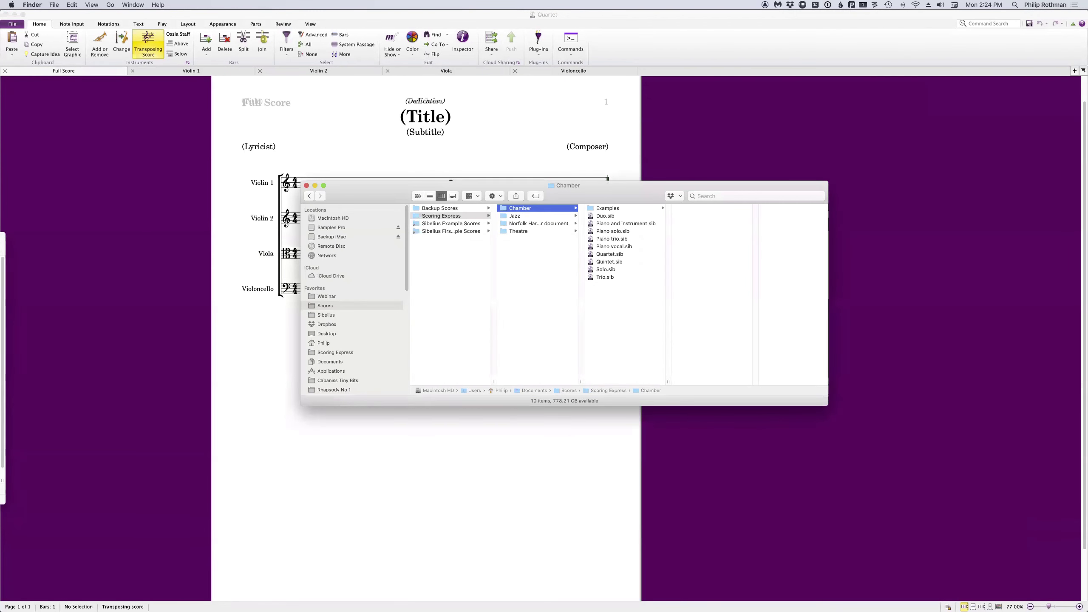
pyautogui.click(17, 484)
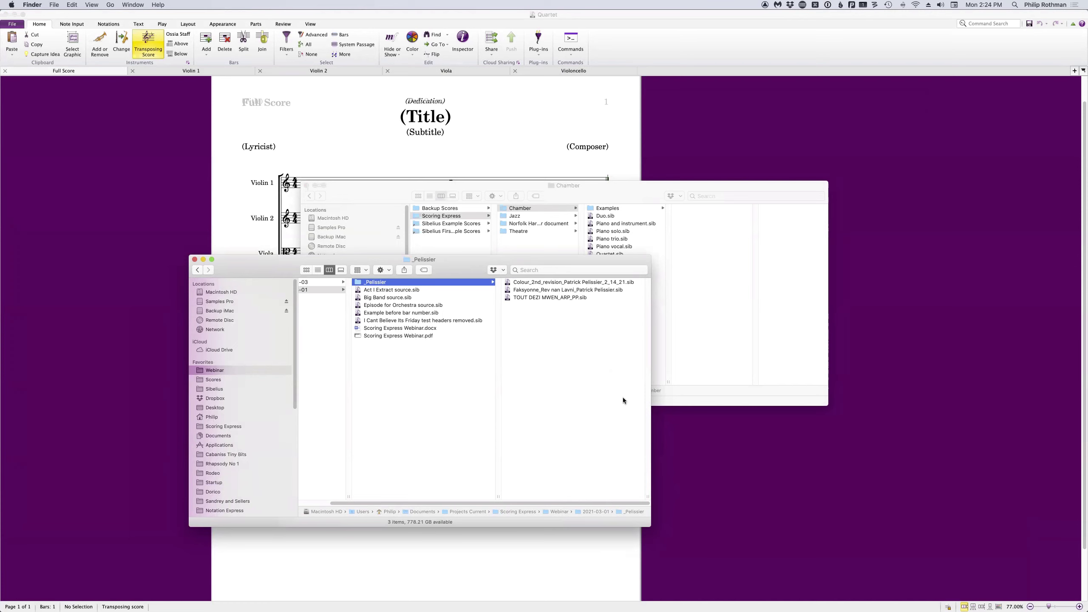
pyautogui.doubleClick(571, 282)
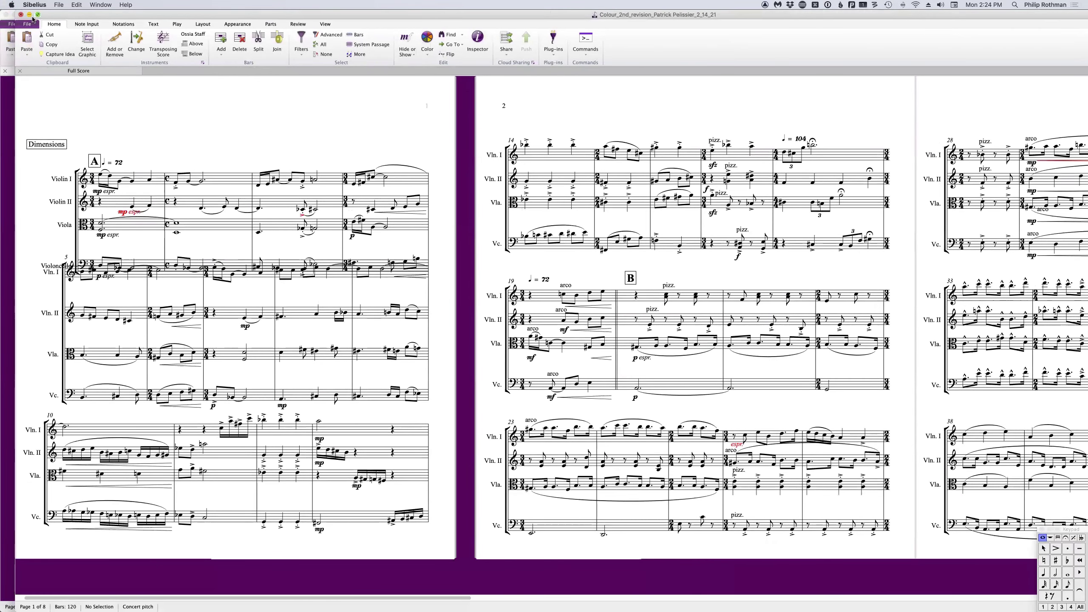
# - Fill the screen with the Colour 2nd revision score and look through its pages to the Finale
pyautogui.moveTo(38, 14)
pyautogui.click(61, 32)
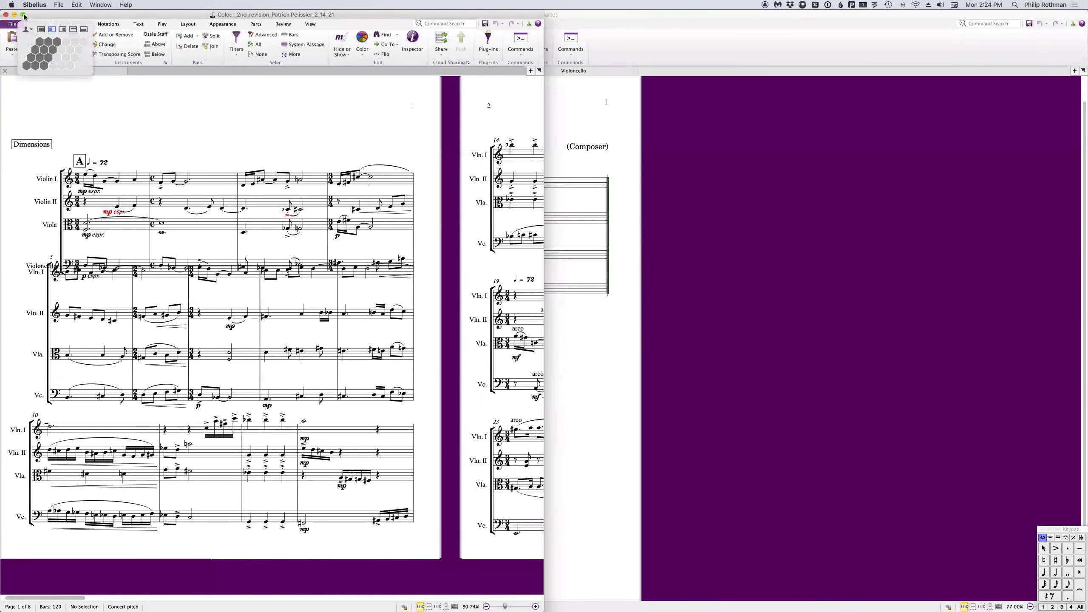
pyautogui.click(41, 31)
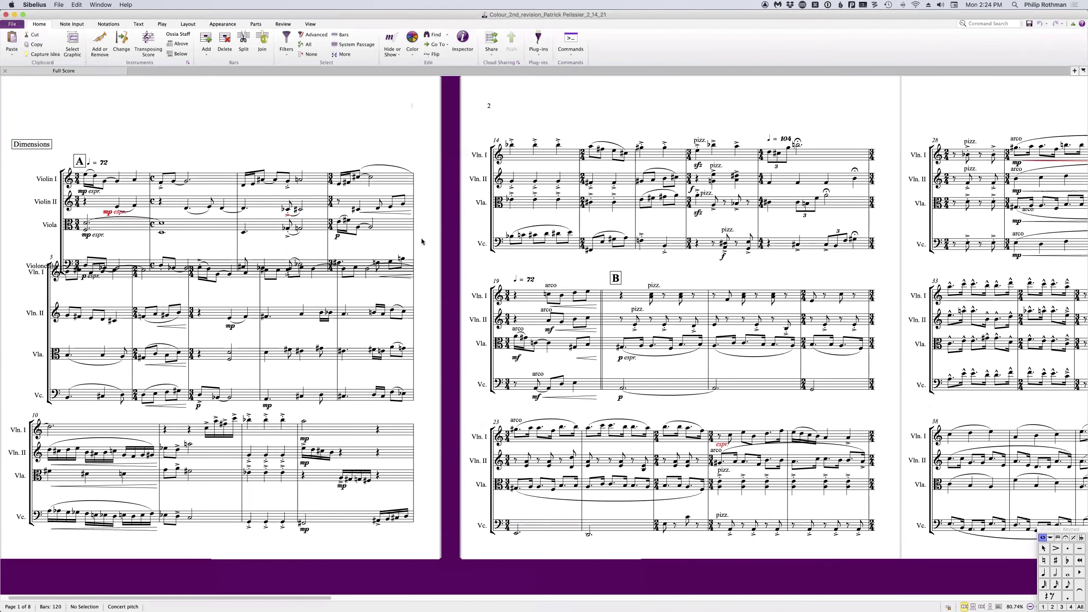
pyautogui.hscroll(5, 460, 252)
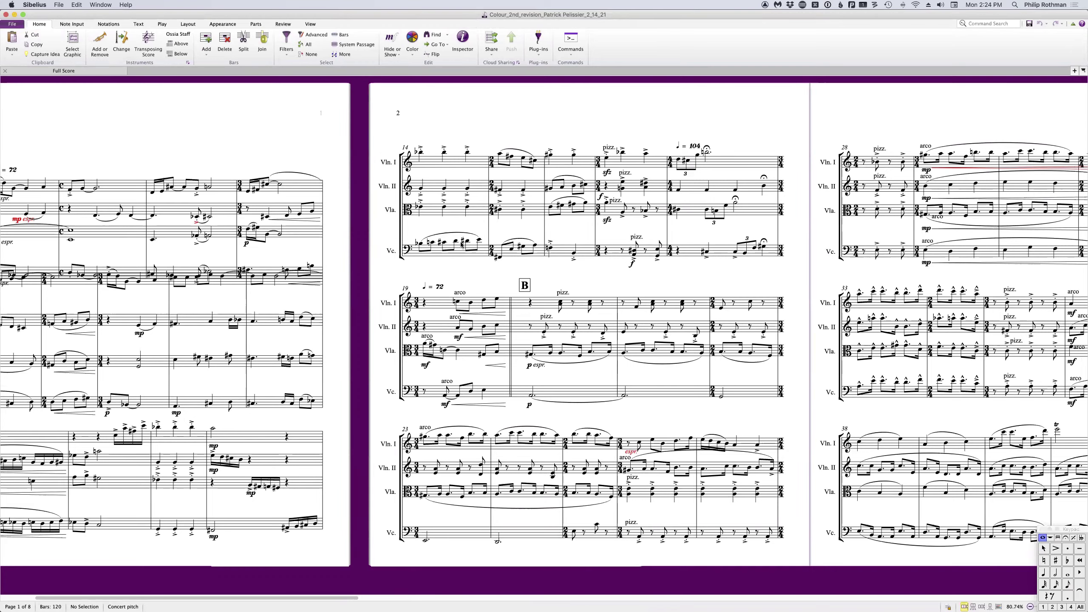
pyautogui.hscroll(-5, 461, 245)
pyautogui.hscroll(15, 461, 244)
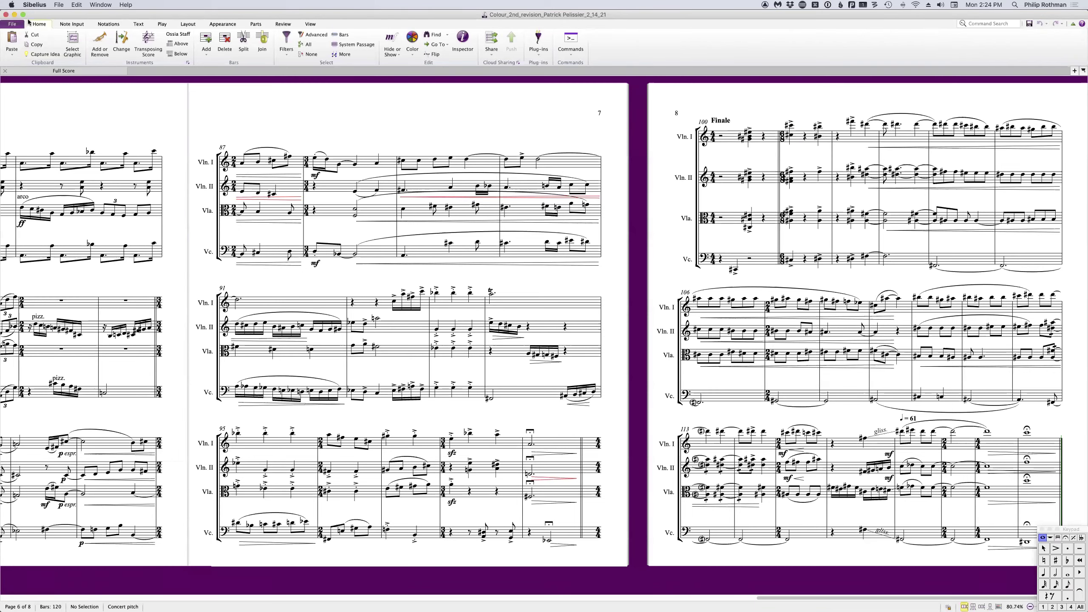
# - Arrange the two scores side by side, with the Colour score on the left half and the Quartet template on the right
pyautogui.moveTo(23, 15)
pyautogui.click(50, 29)
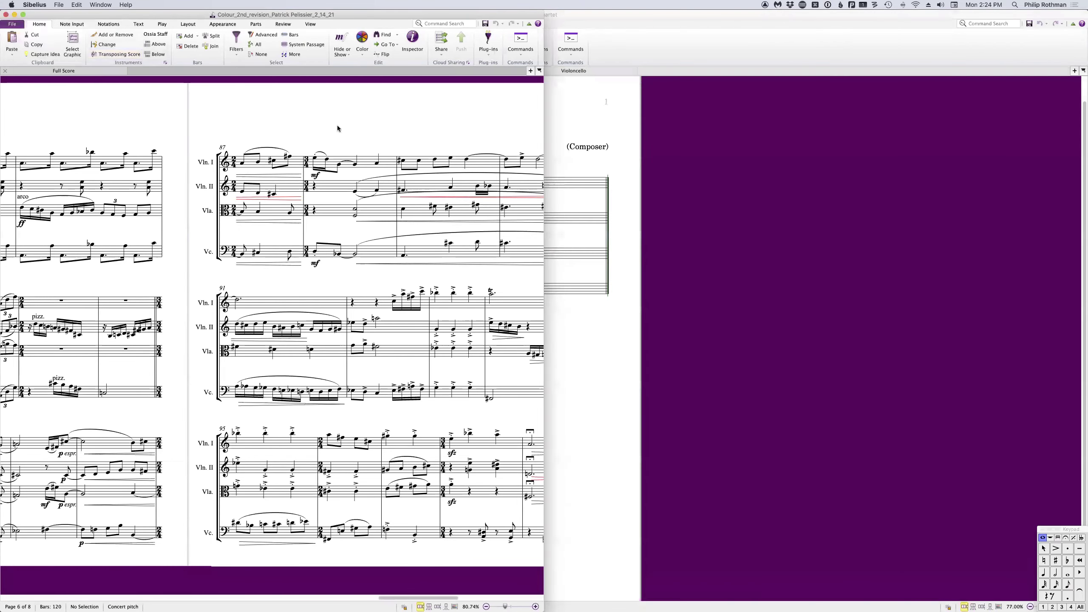
pyautogui.click(720, 257)
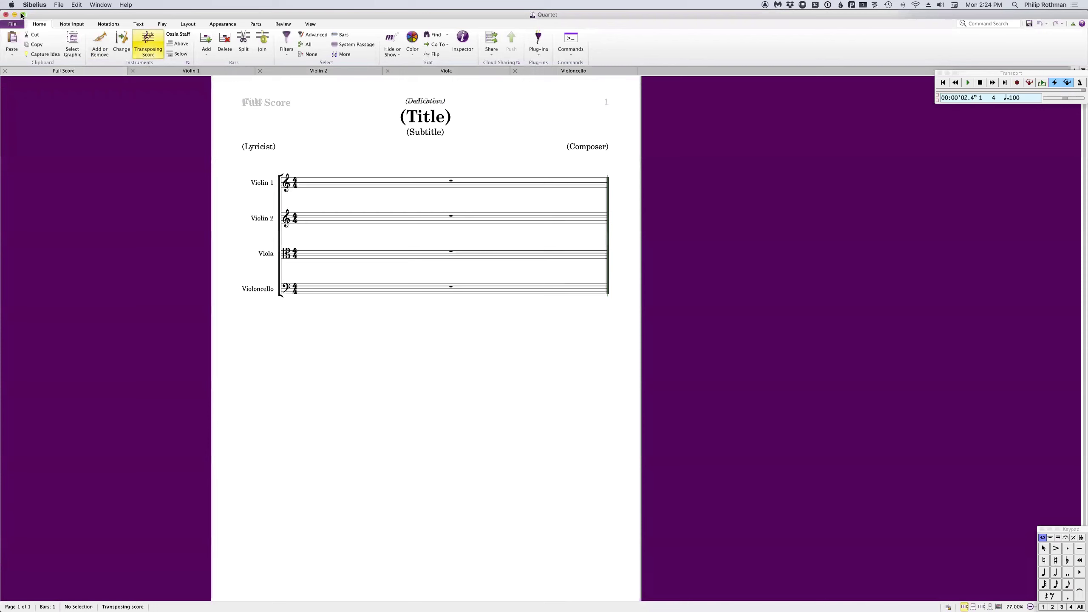
pyautogui.moveTo(23, 15)
pyautogui.click(65, 29)
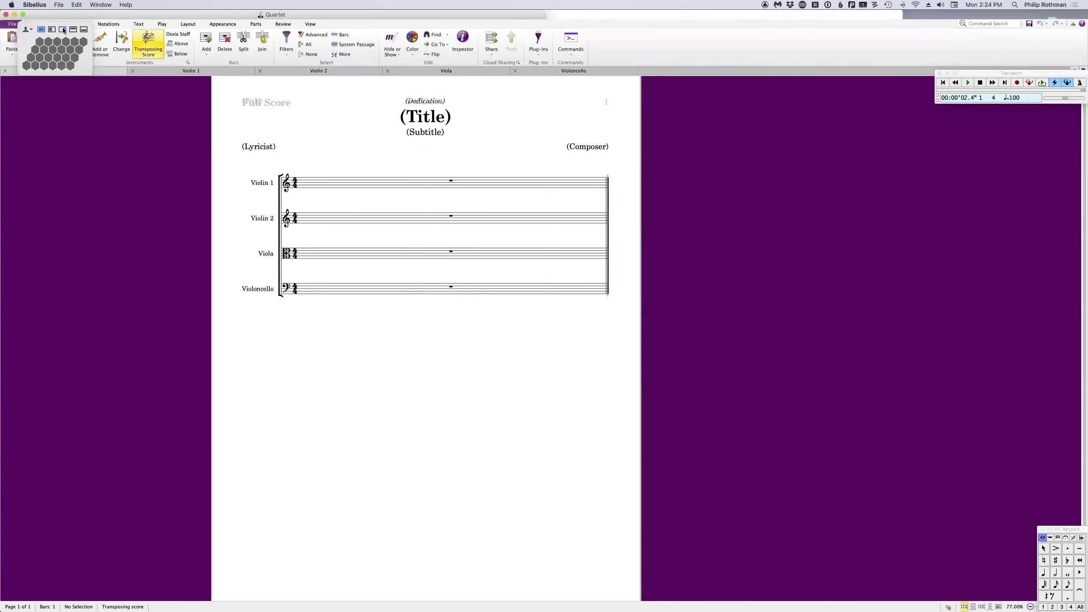
# - Set the Colour 2nd revision score from Finder as the Quartet score's import file and auto-assign its instruments
pyautogui.click(556, 24)
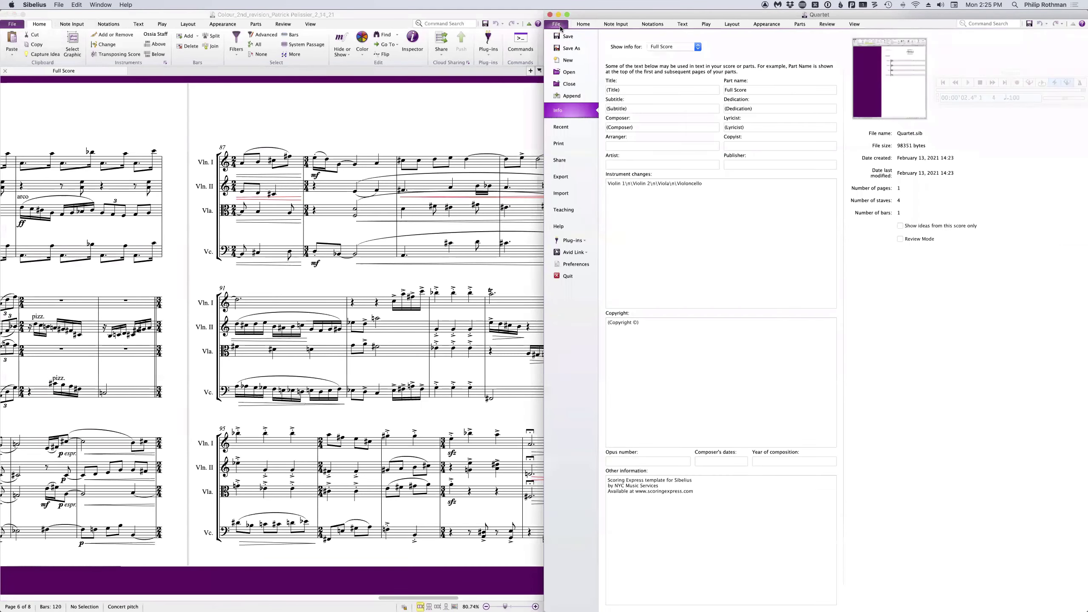
pyautogui.click(566, 193)
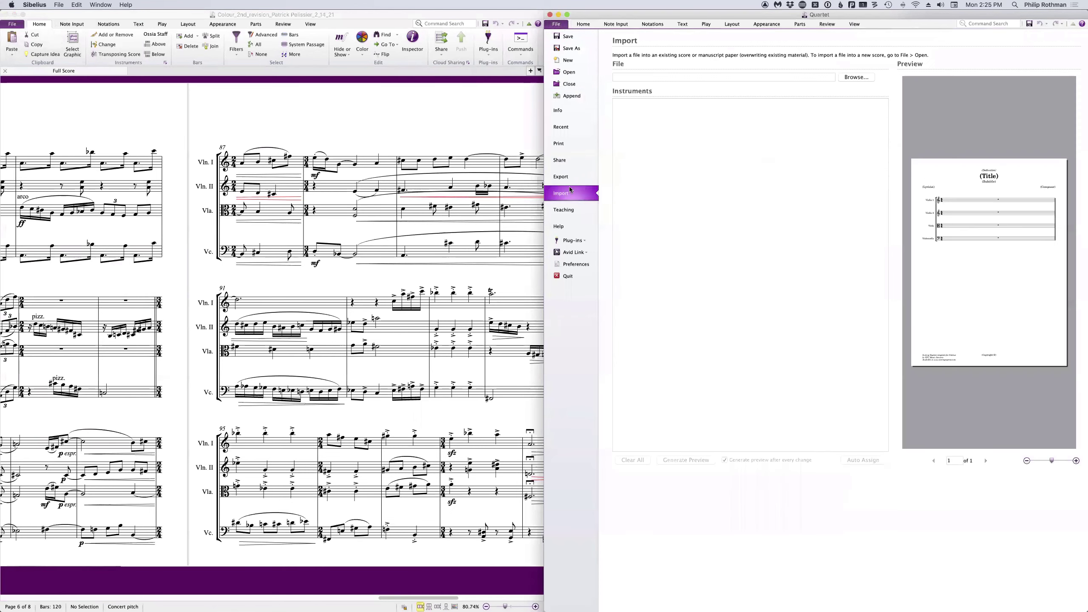
pyautogui.press('super+Tab')
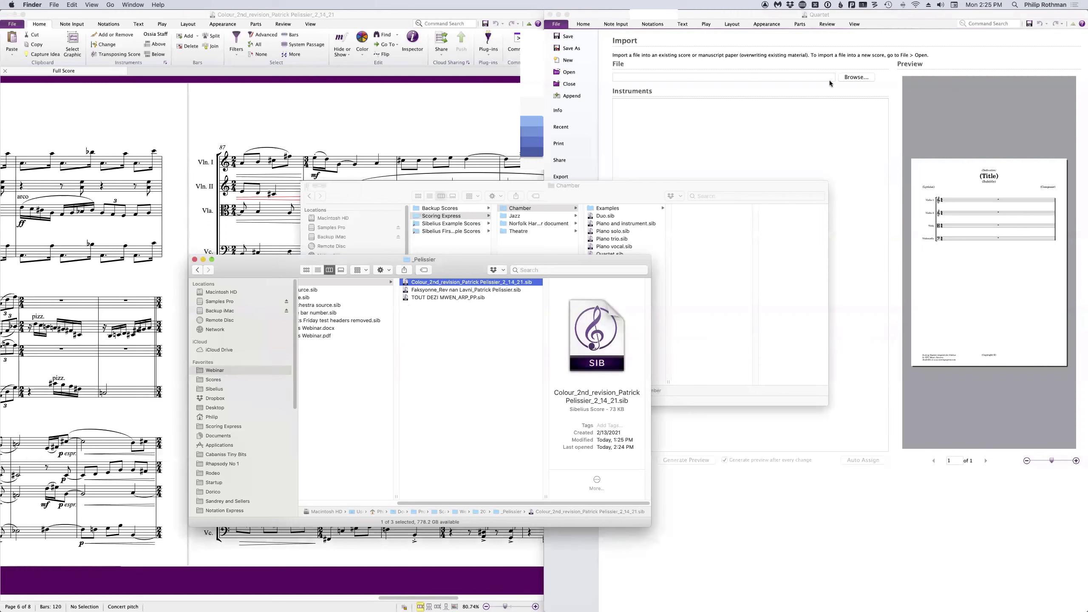
pyautogui.moveTo(457, 286); pyautogui.dragTo(653, 136)
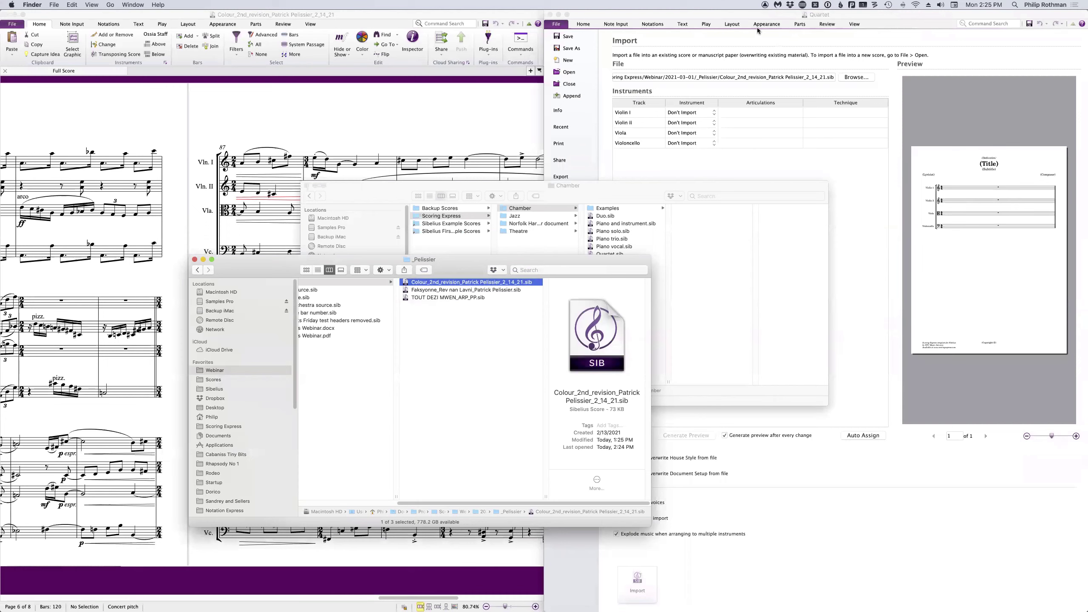
pyautogui.click(727, 175)
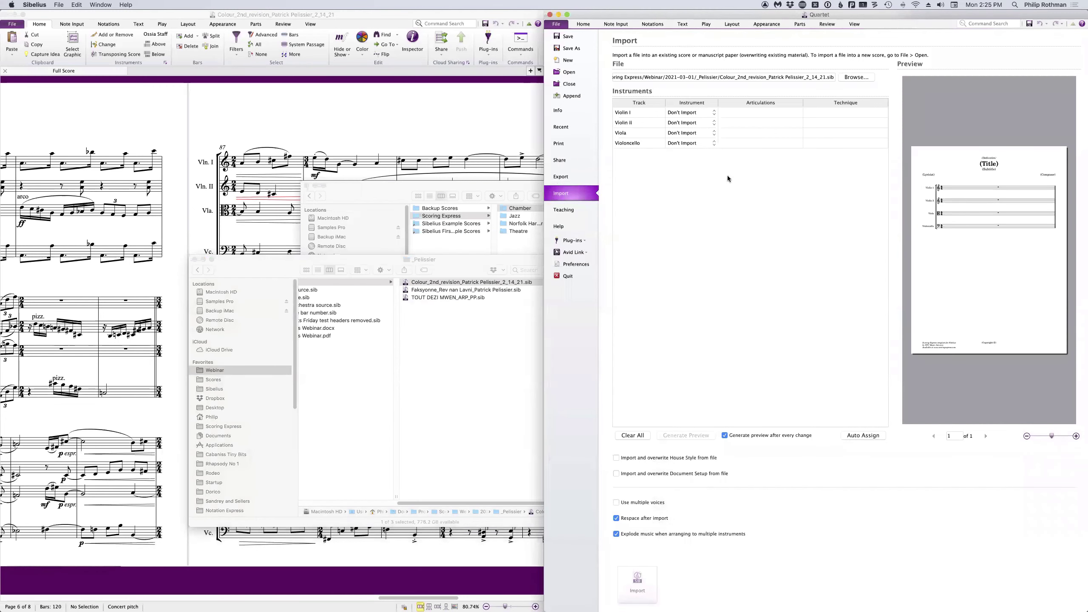
pyautogui.click(850, 436)
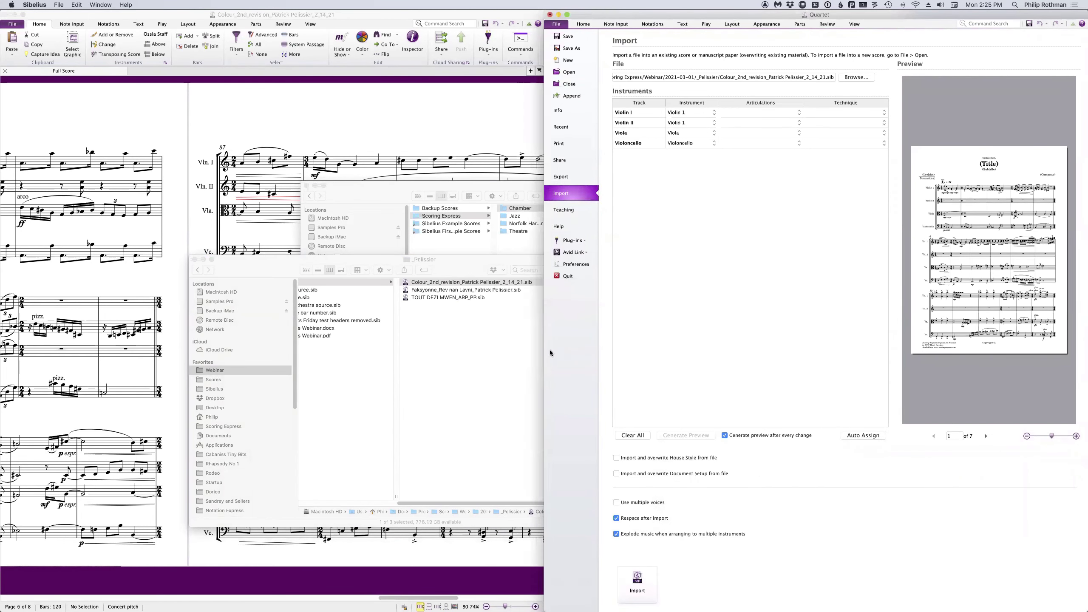
# - Widen the Quartet window and the import table's Instrument column, and assign the Violin II track to Violin 2 instead of Violin 1
pyautogui.moveTo(545, 350); pyautogui.dragTo(7, 350)
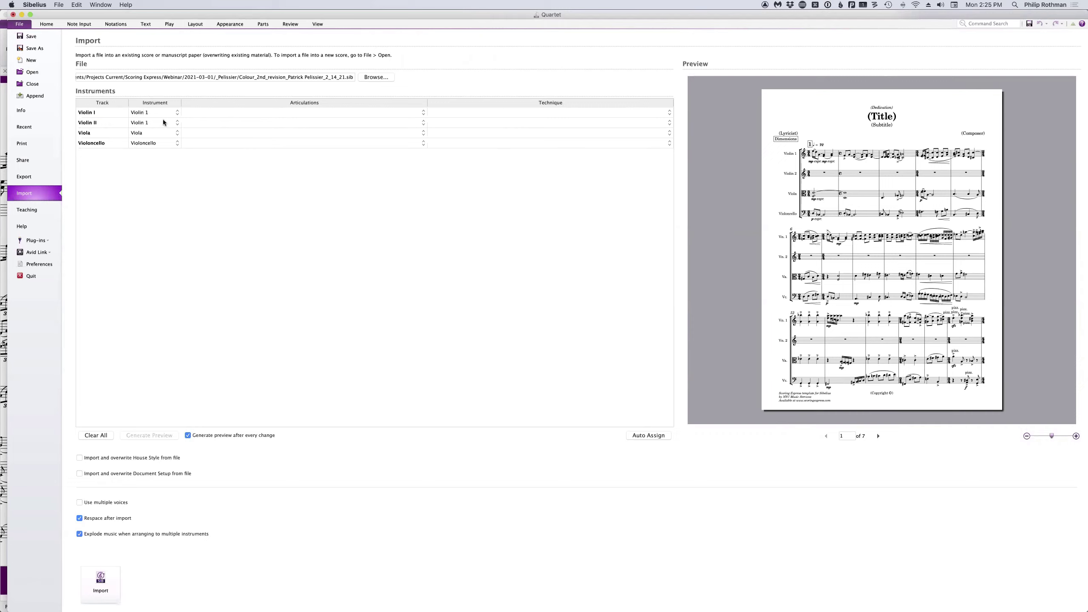
pyautogui.moveTo(181, 107); pyautogui.dragTo(326, 107)
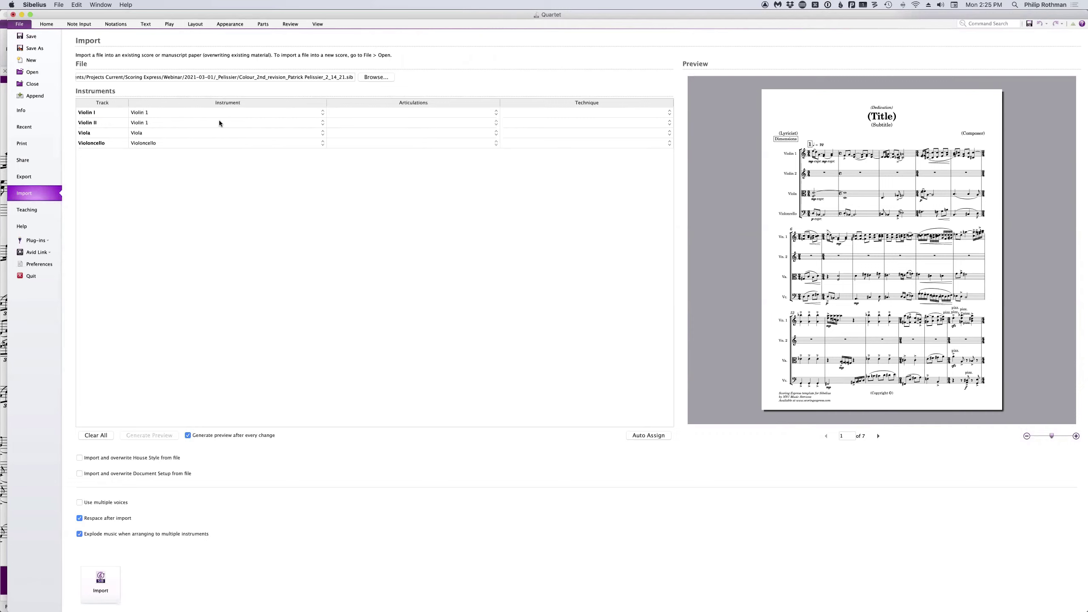
pyautogui.click(219, 122)
pyautogui.click(220, 122)
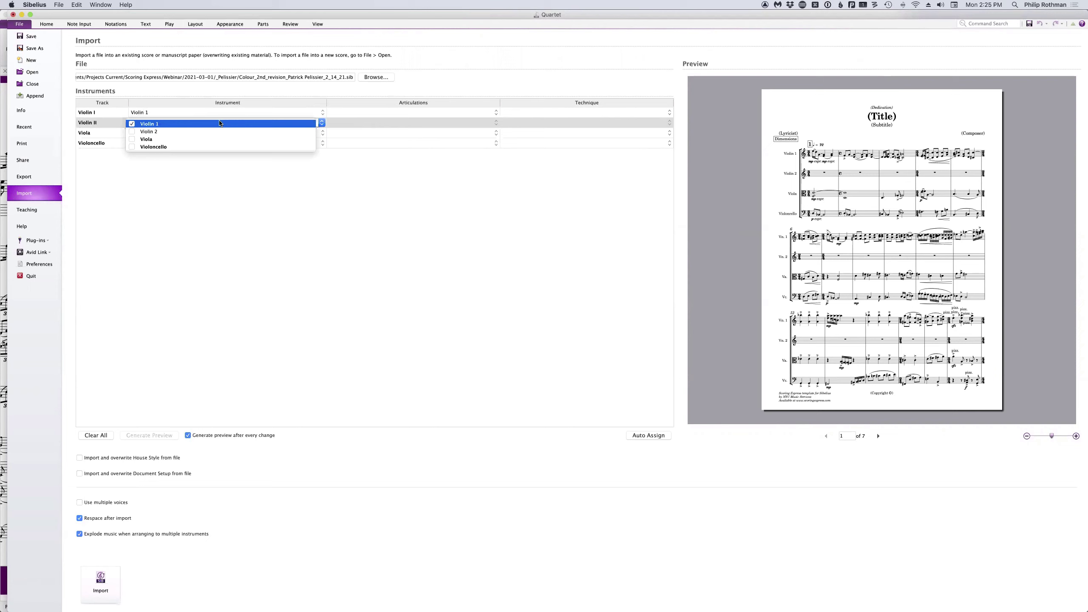
pyautogui.click(132, 124)
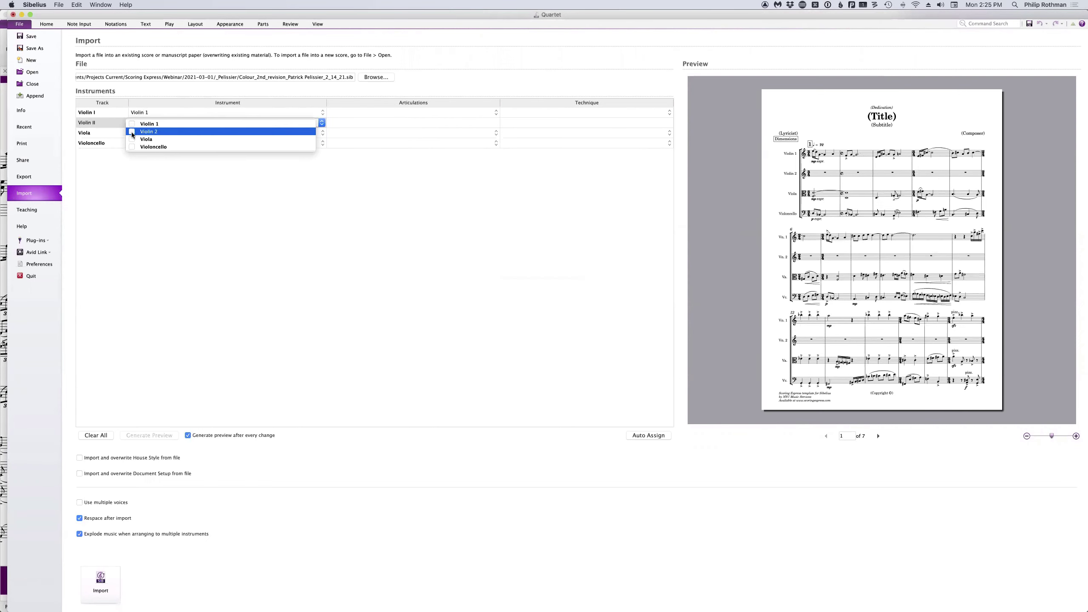
pyautogui.click(132, 132)
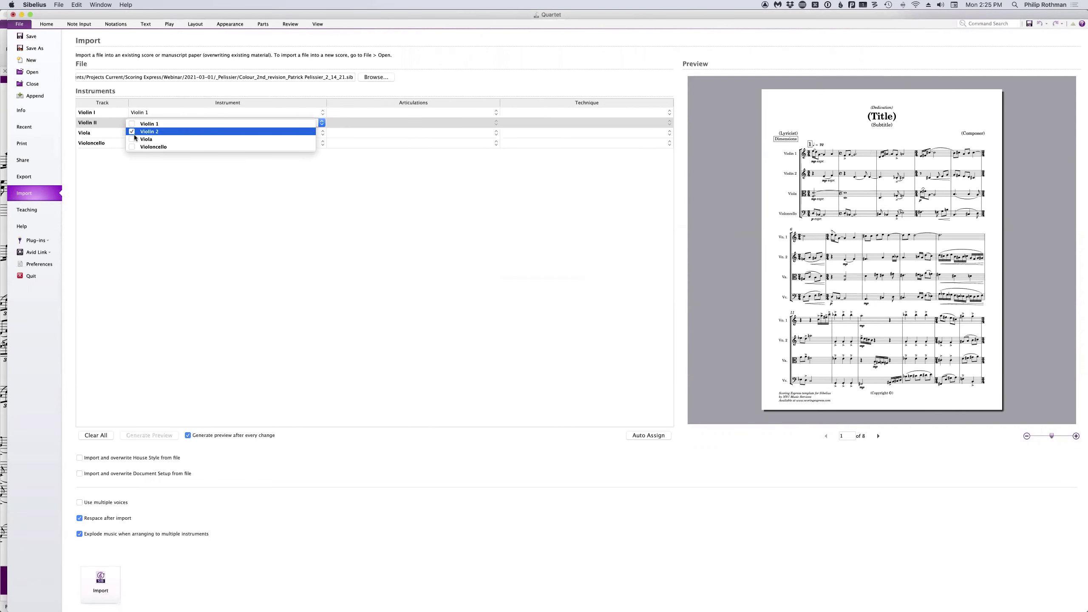
pyautogui.click(260, 252)
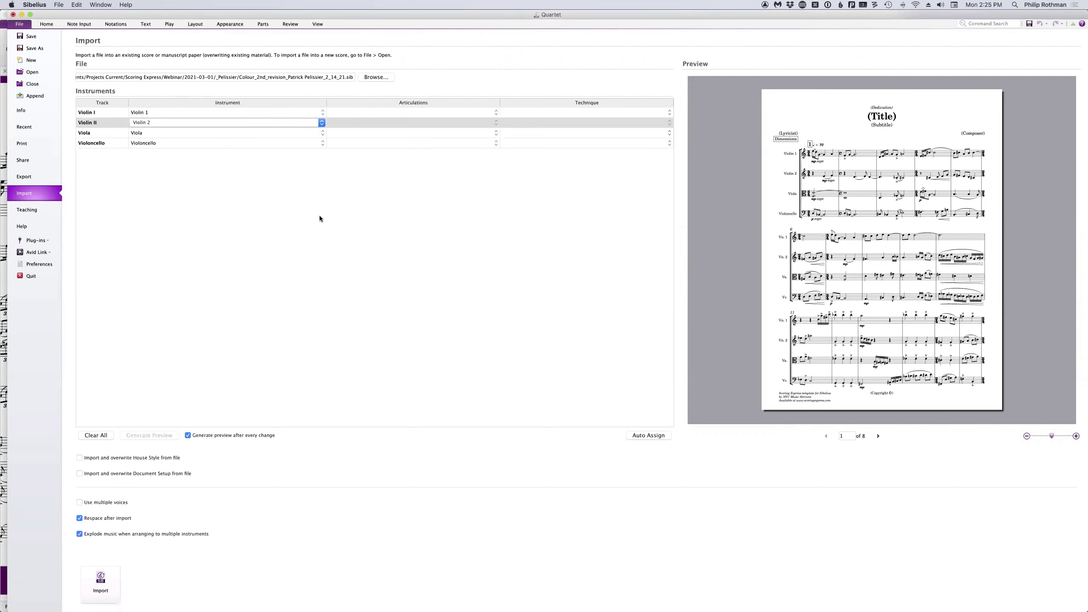
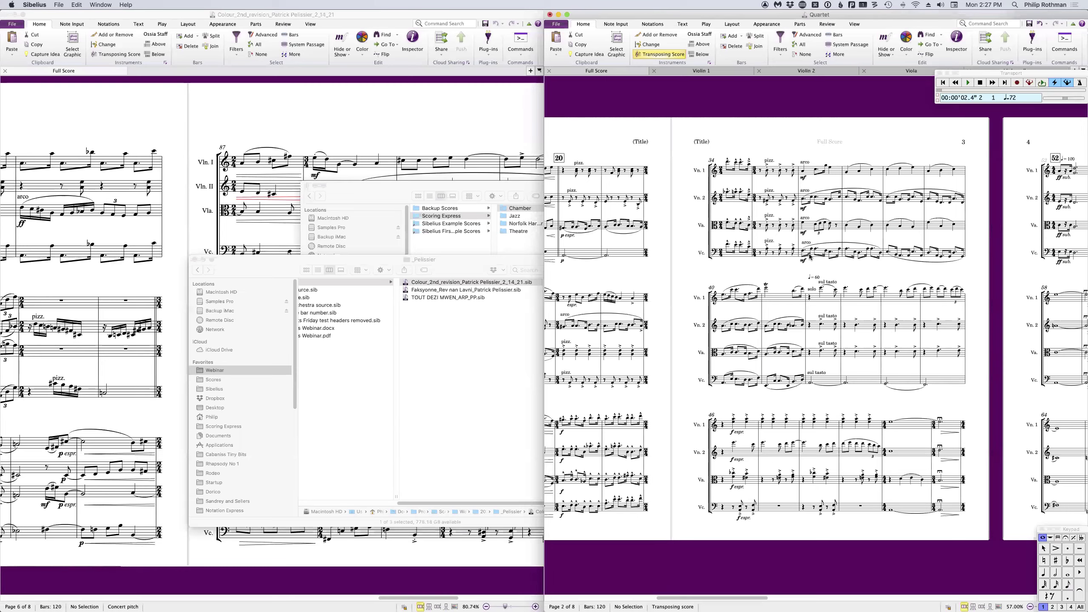
# - Compare the imported Quartet pages with the original Colour score, going back to the first page in both
pyautogui.hscroll(10, 809, 257)
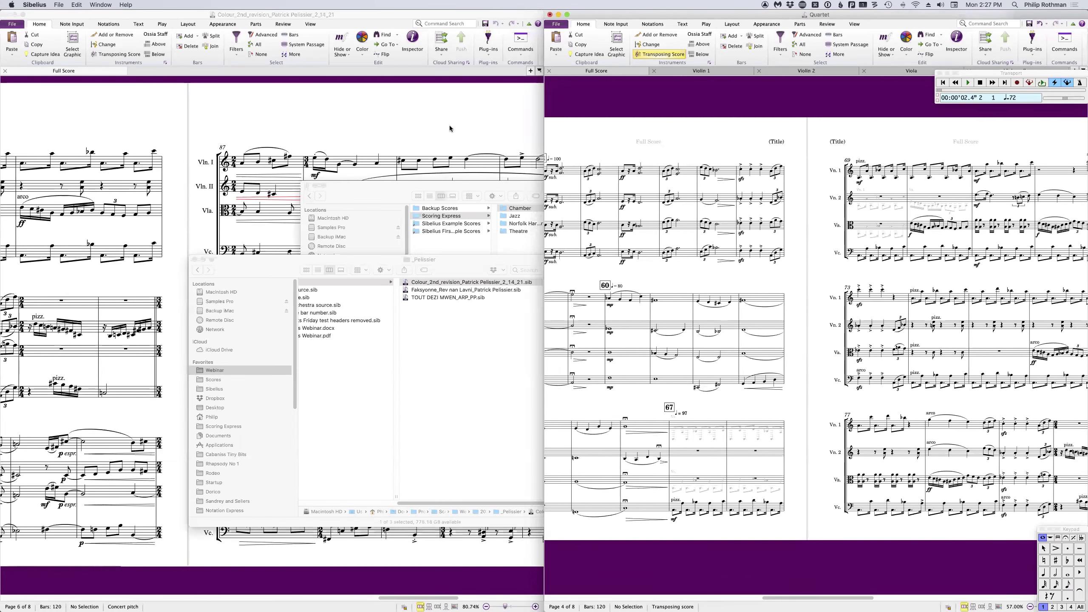
pyautogui.click(449, 128)
pyautogui.hscroll(-10, 449, 141)
pyautogui.hscroll(-10, 449, 154)
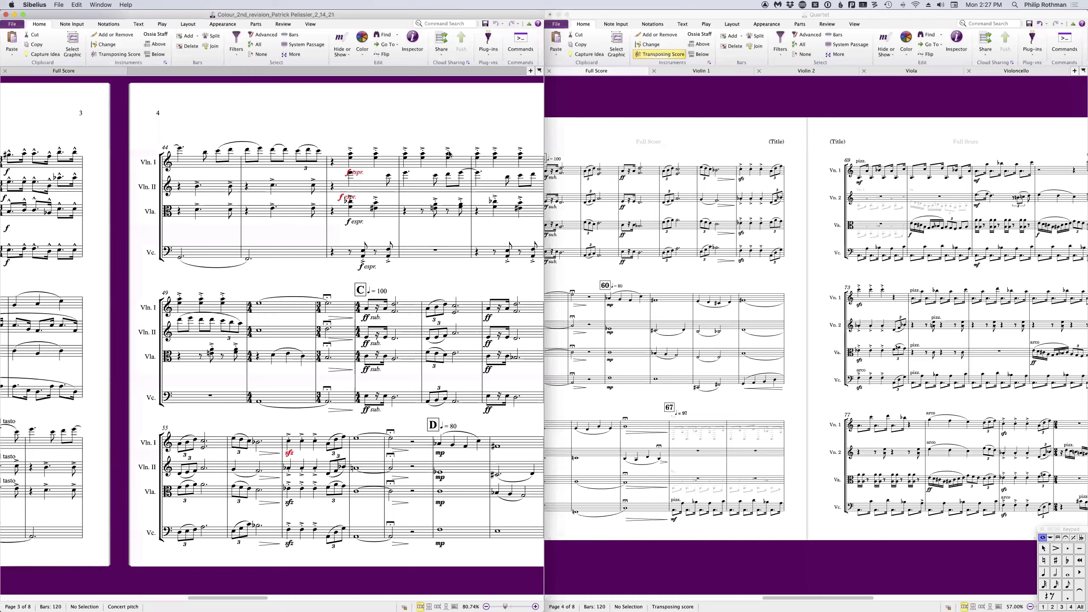
pyautogui.hscroll(-10, 449, 153)
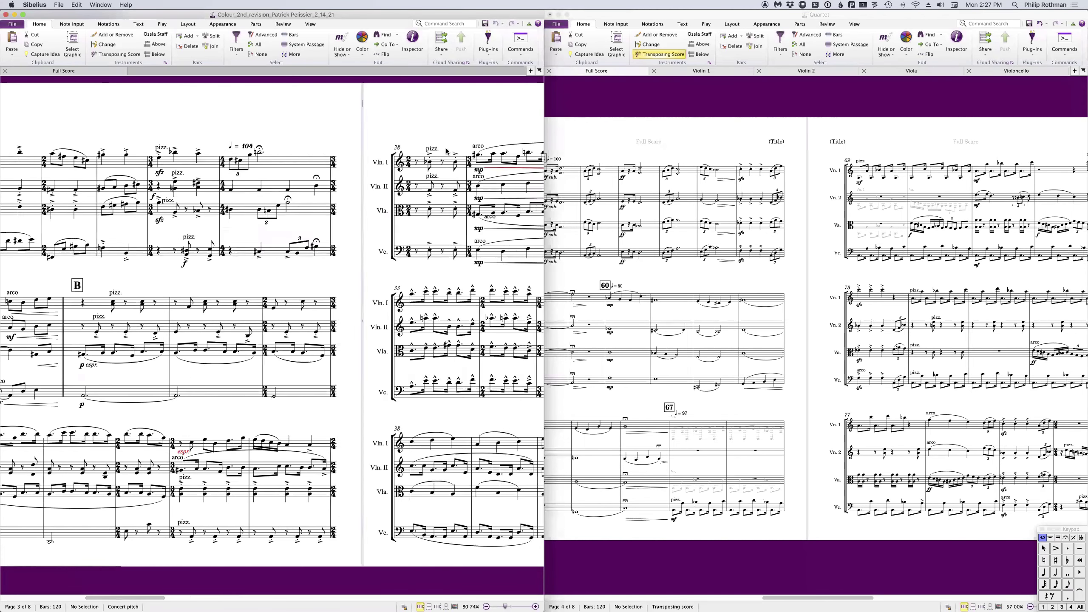
pyautogui.click(629, 140)
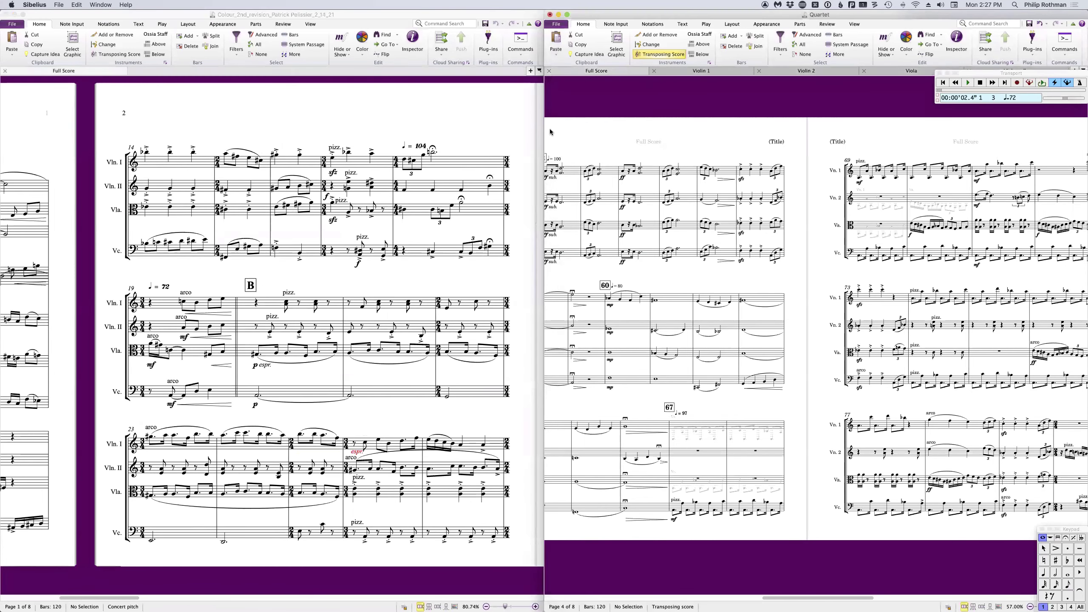
pyautogui.hscroll(-10, 553, 139)
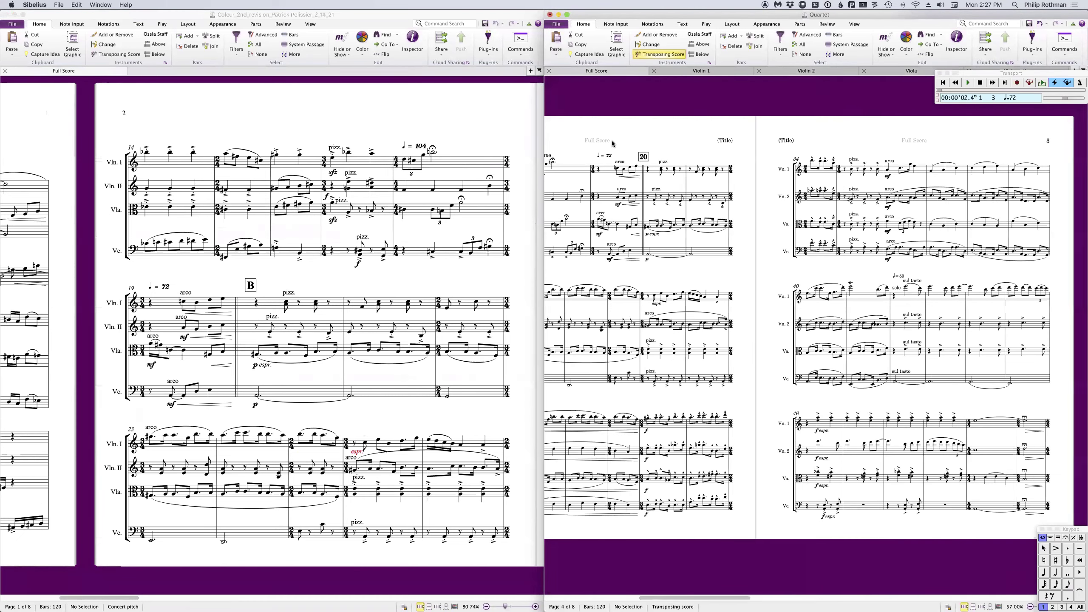
pyautogui.hscroll(-3, 613, 142)
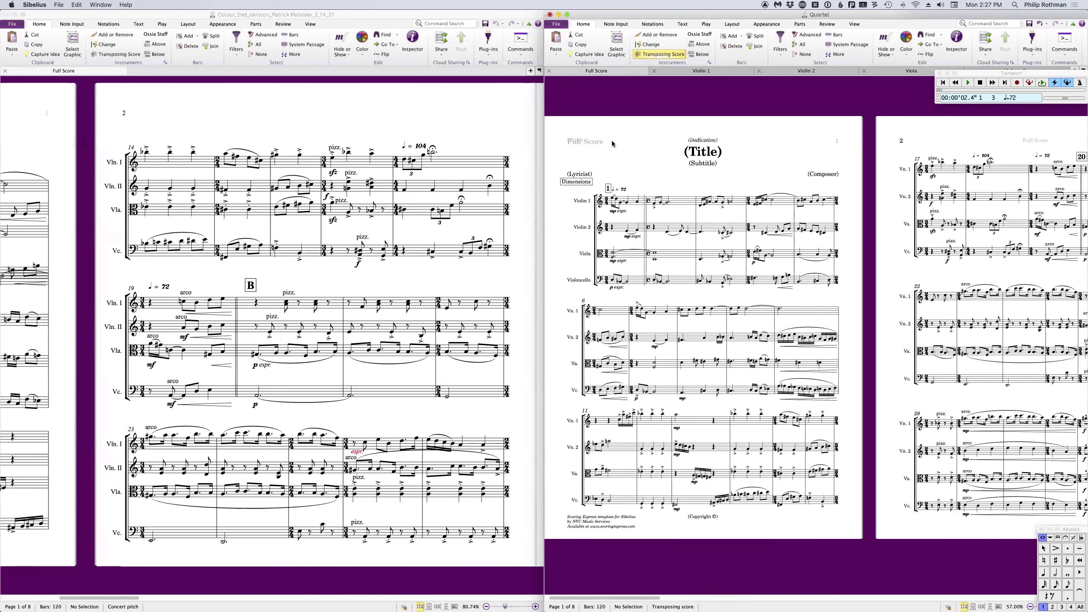
pyautogui.click(476, 142)
pyautogui.hscroll(-10, 476, 142)
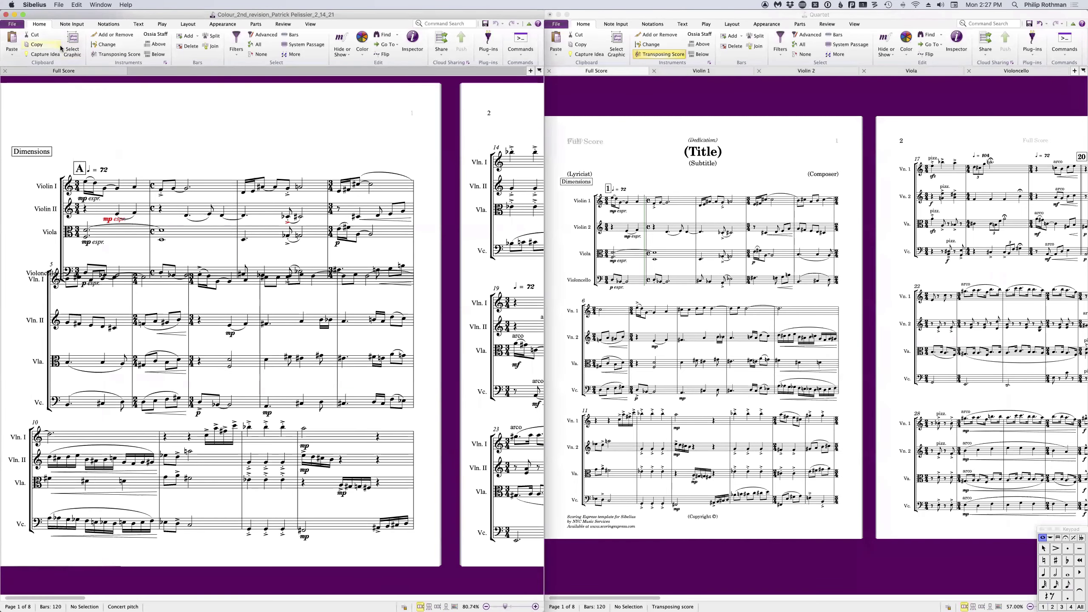
# - Check the Colour score's file info and load it with the Transfer Score Info plug-in
pyautogui.click(11, 23)
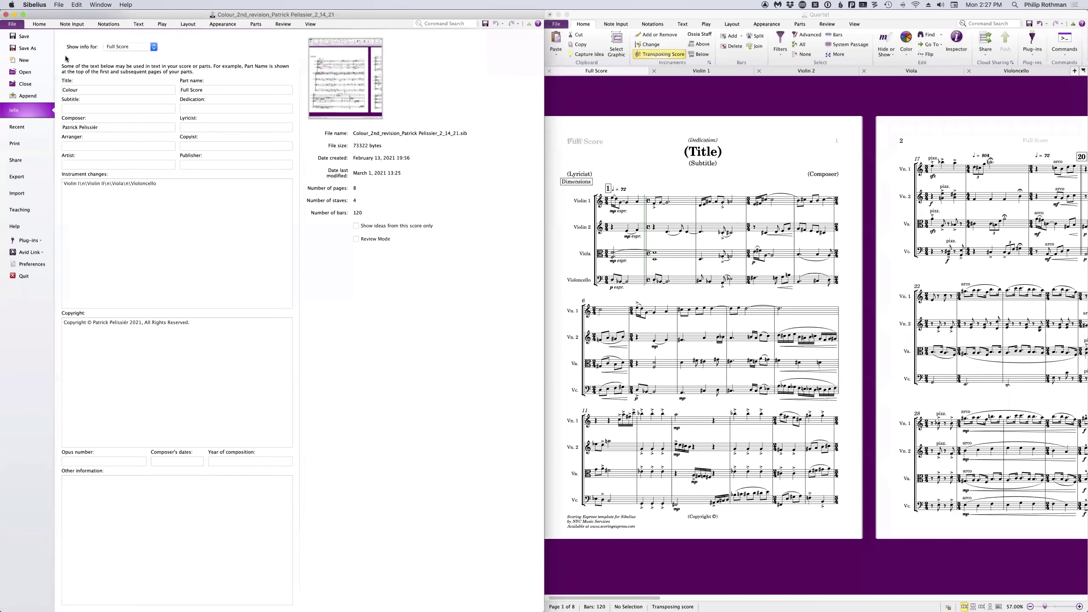
pyautogui.click(40, 23)
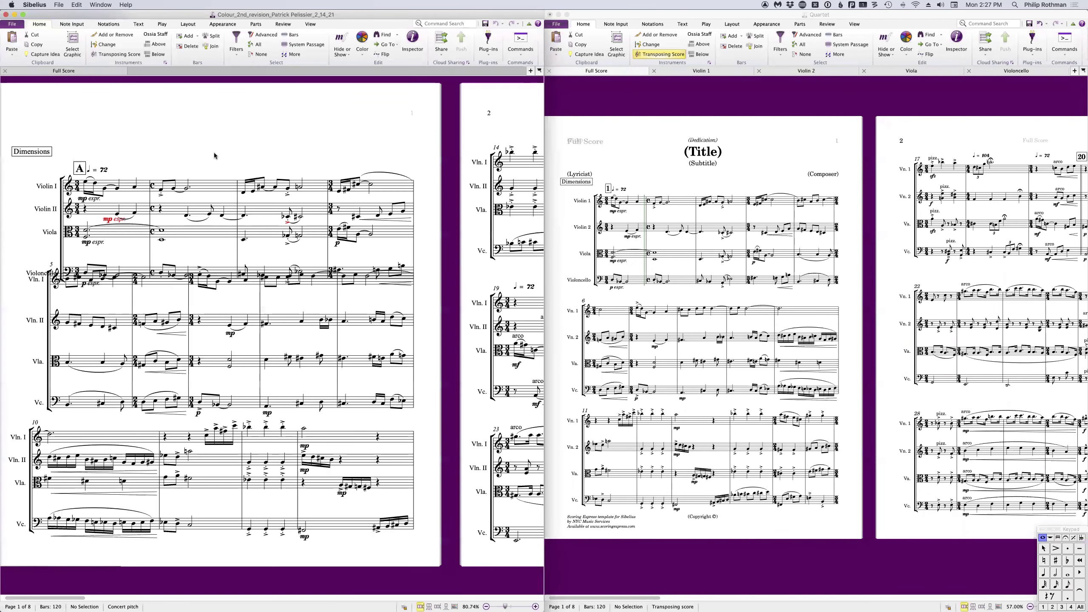
pyautogui.press('super+alt+f')
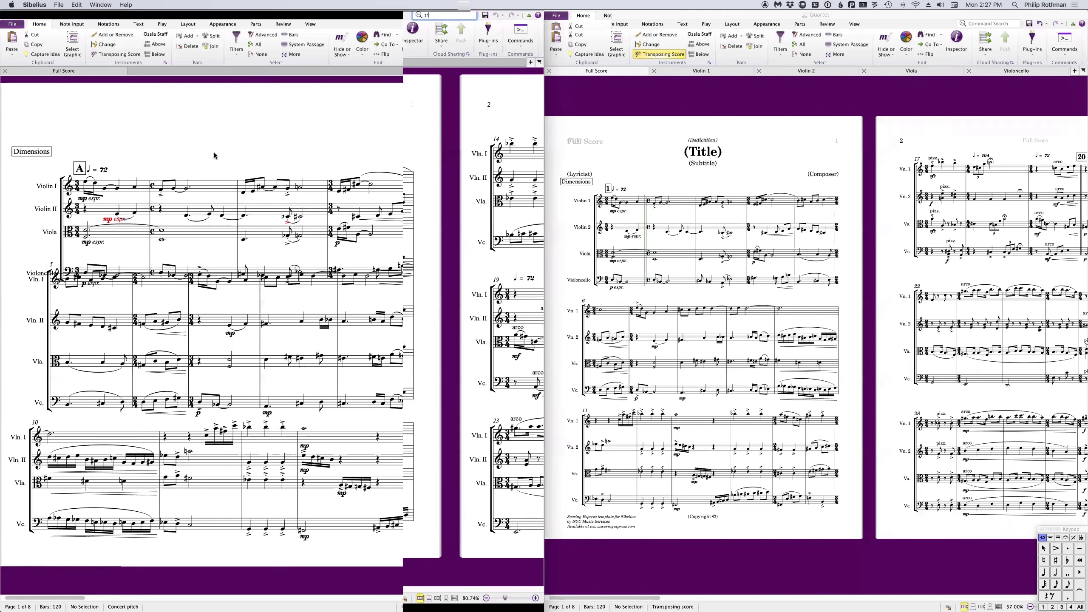
pyautogui.write('transer')
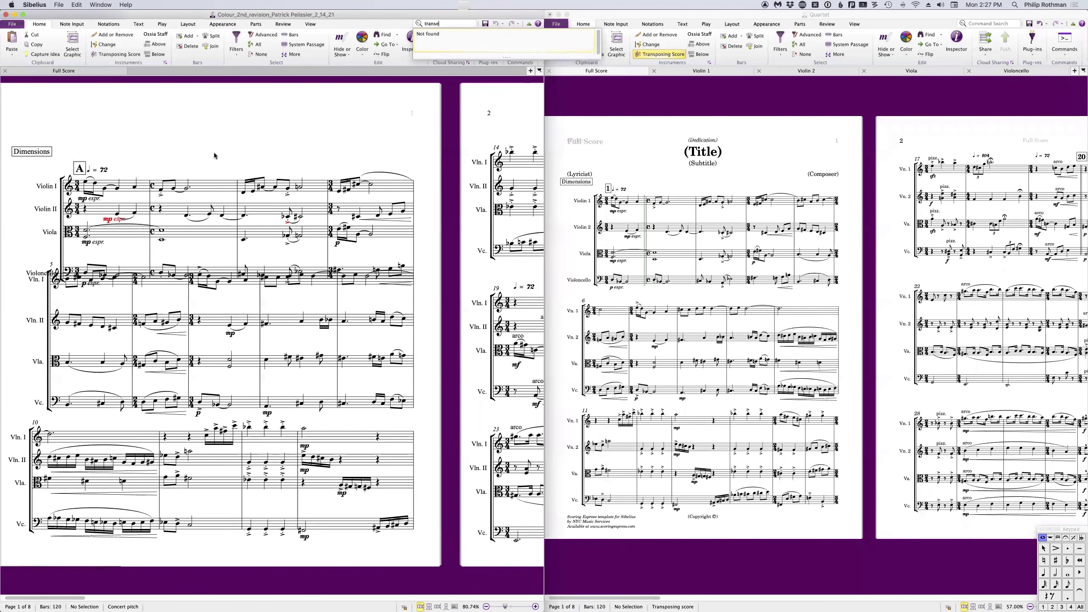
pyautogui.press('BackSpace')
pyautogui.write('fer')
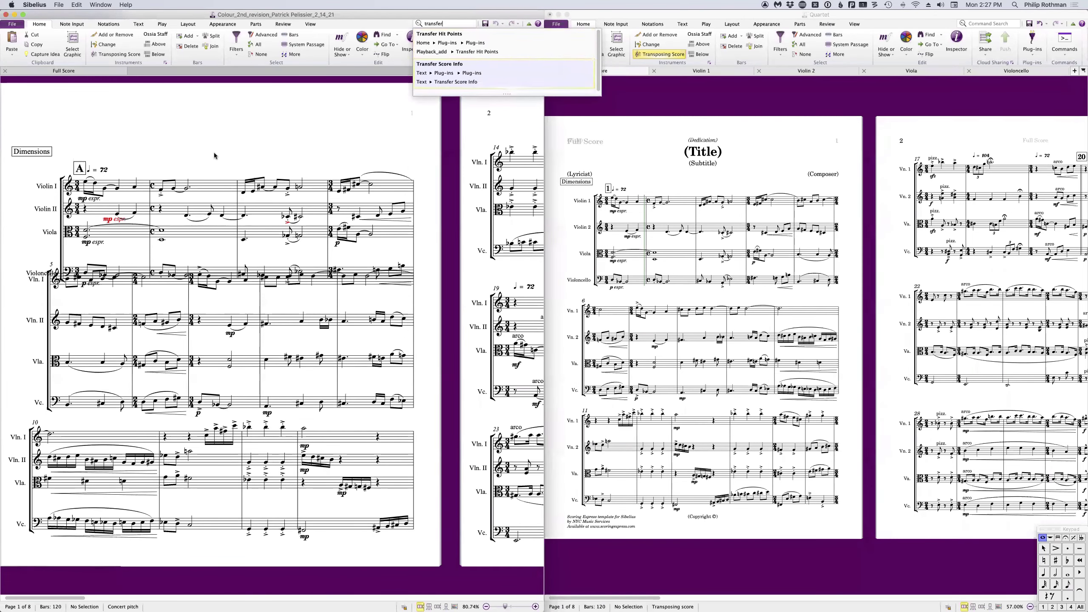
pyautogui.press('Return')
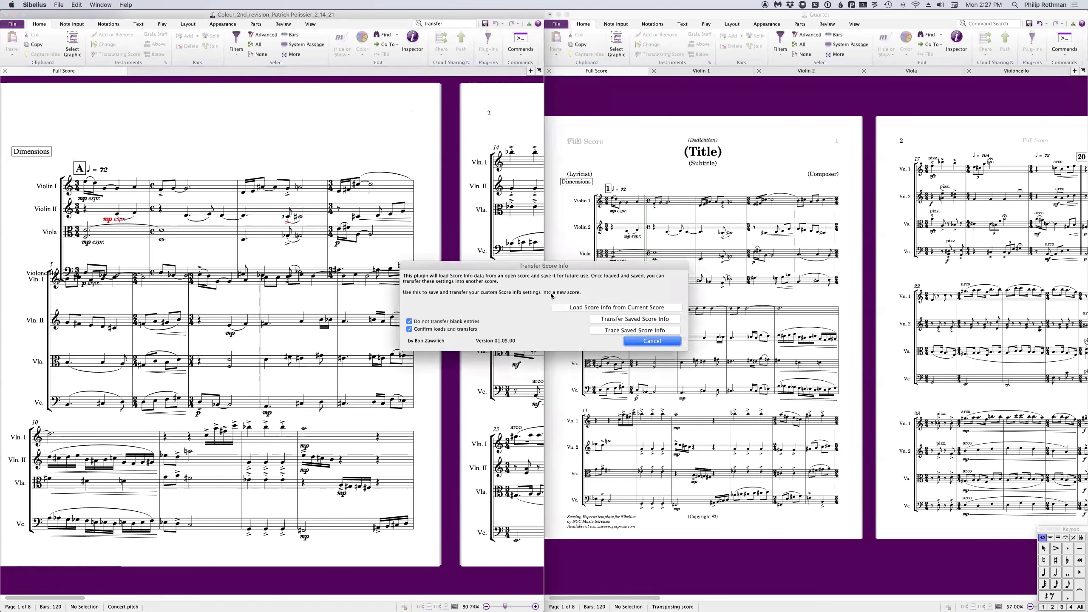
pyautogui.click(567, 307)
pyautogui.click(608, 198)
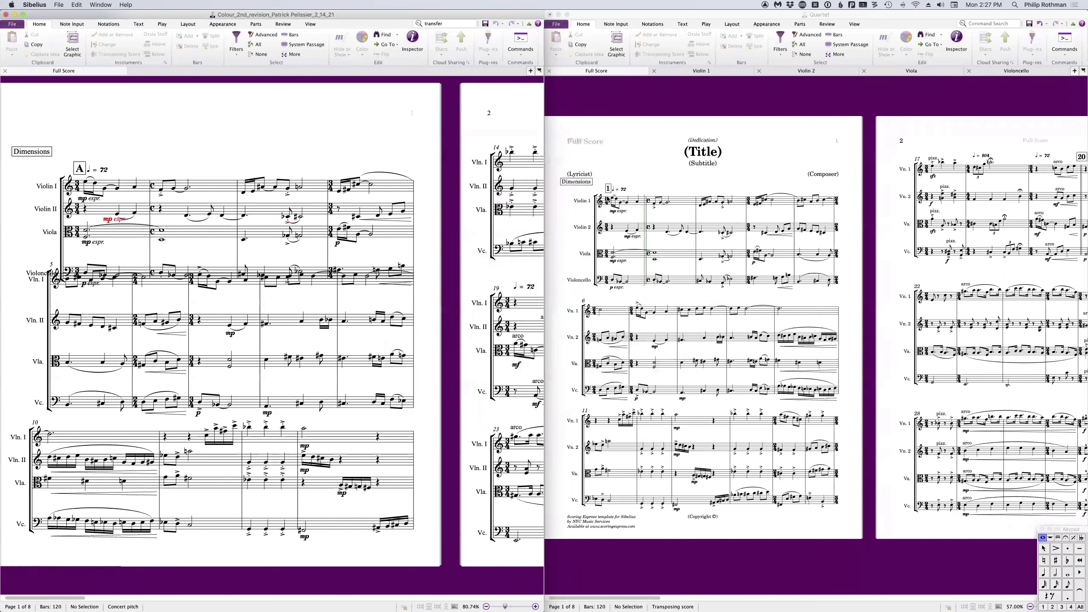
# - Transfer the saved score info into the Quartet score with the Transfer Score Info plug-in
pyautogui.click(639, 183)
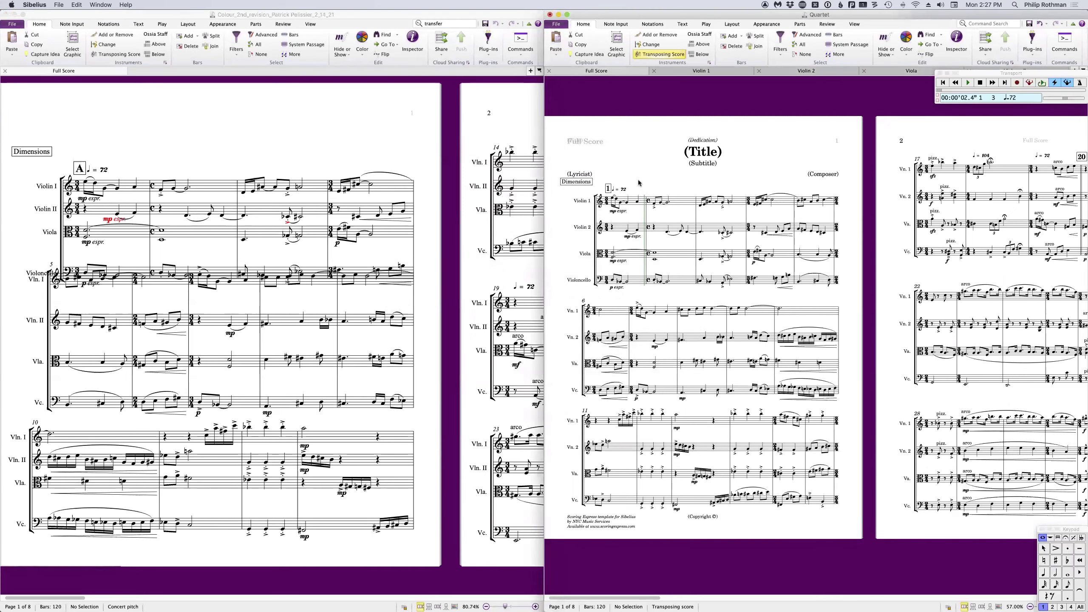
pyautogui.hotkey('ctrl', 'q')
pyautogui.write('transfer')
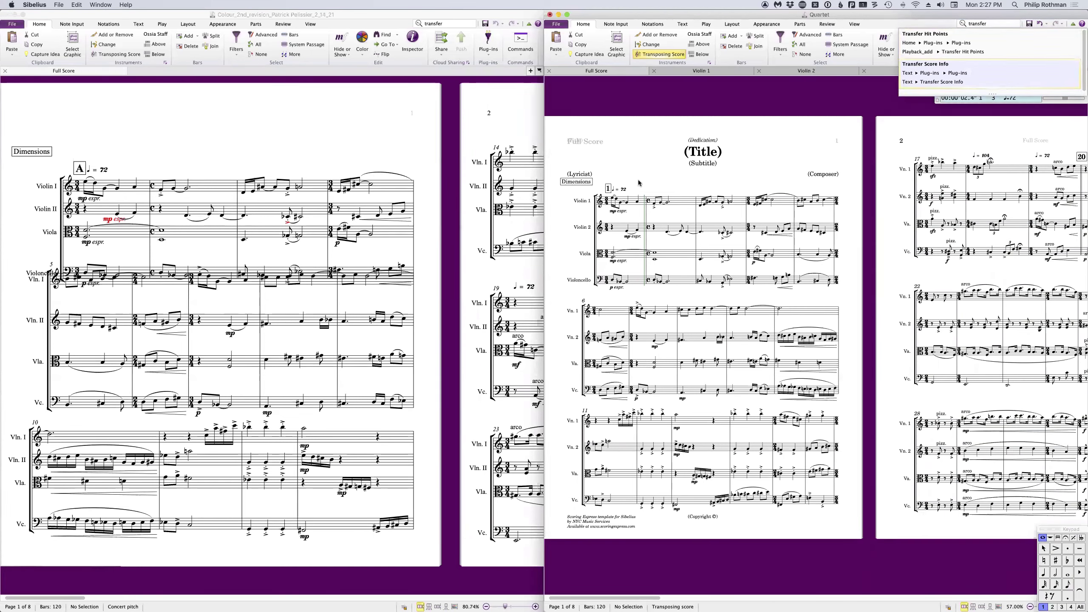
pyautogui.press('Return')
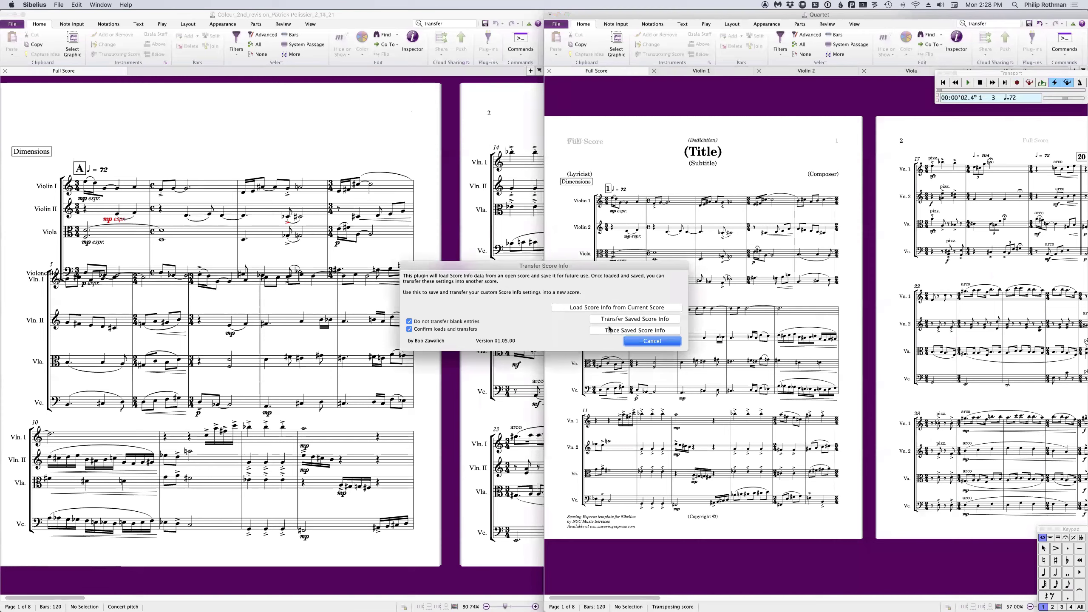
pyautogui.click(620, 319)
pyautogui.click(611, 196)
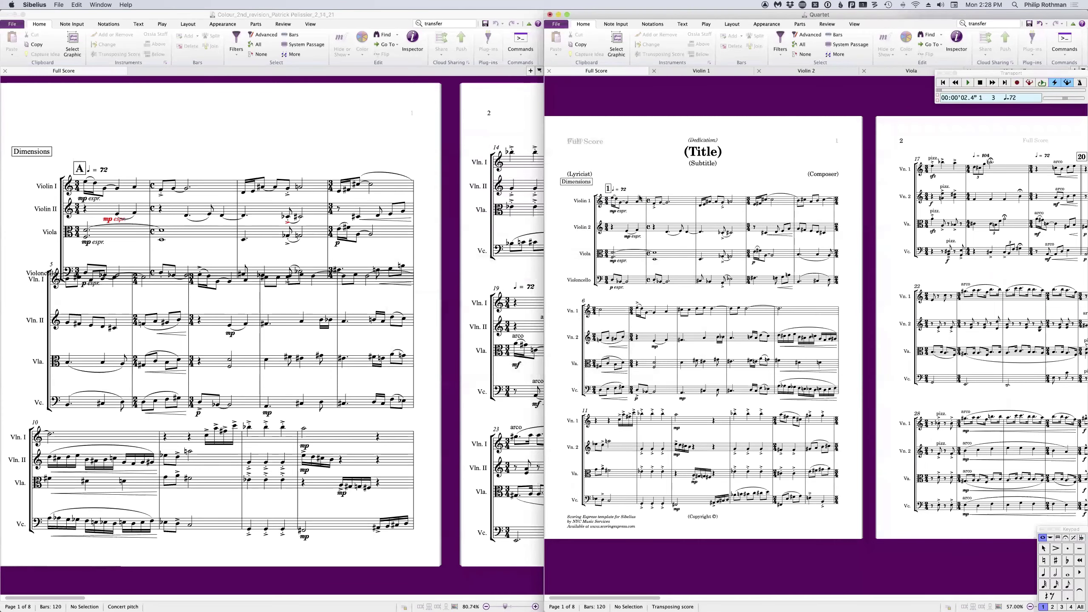
# - Check the transferred title, composer and copyright text in the Quartet score, and clear the Subtitle in its score info
pyautogui.click(713, 157)
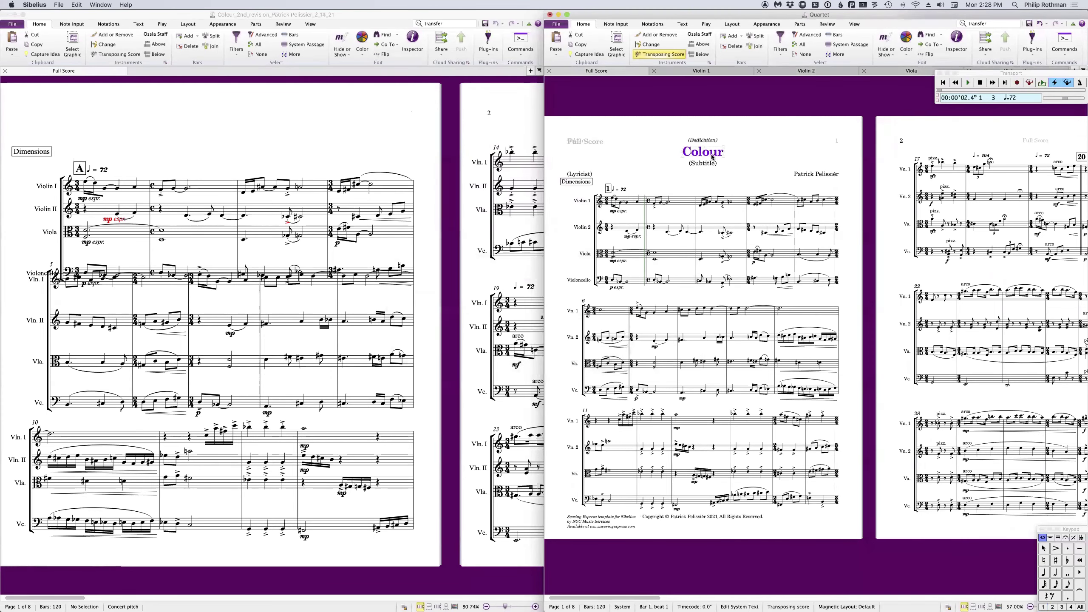
pyautogui.click(800, 175)
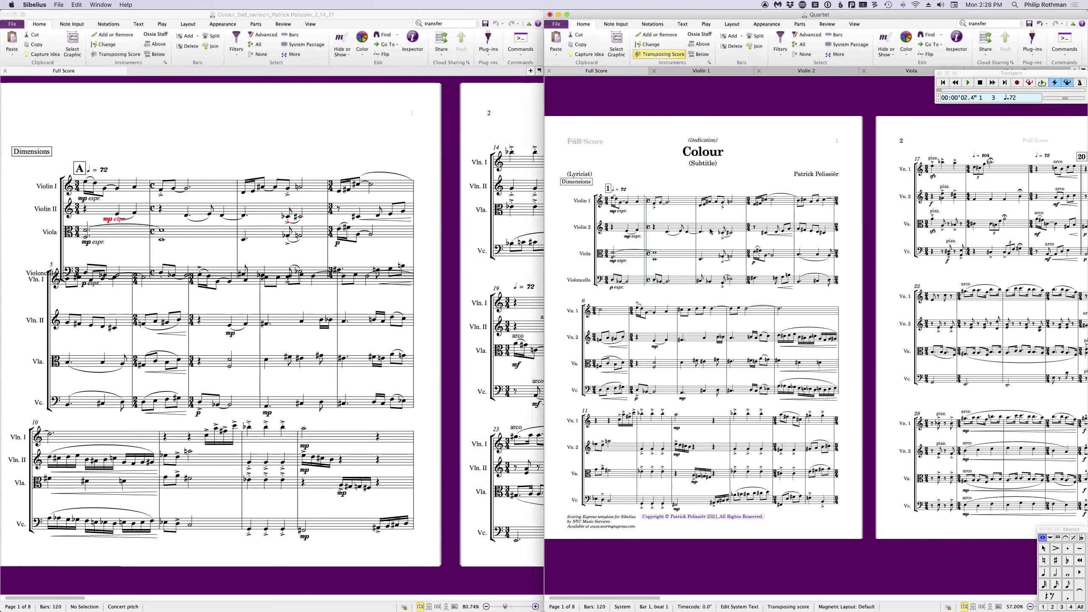
pyautogui.click(707, 164)
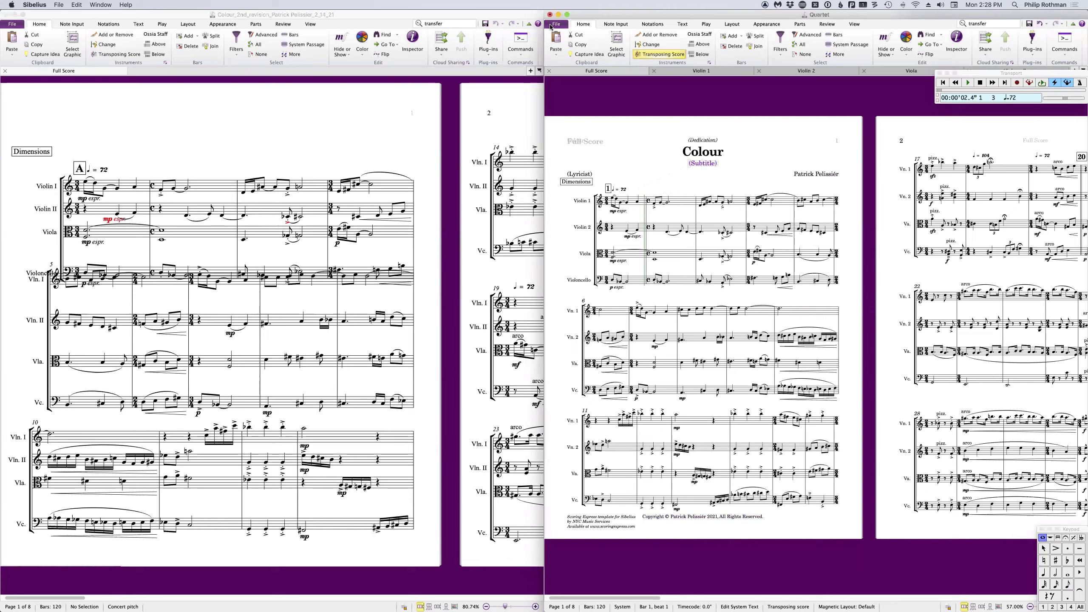
pyautogui.click(556, 24)
pyautogui.click(627, 108)
pyautogui.press('super+a')
pyautogui.press('BackSpace')
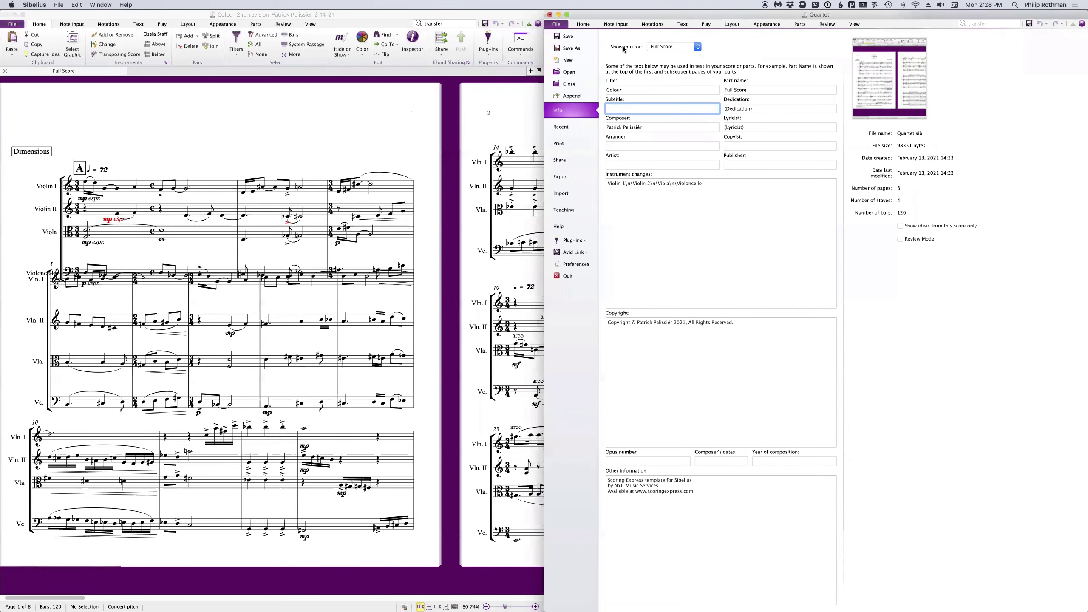
# - Return from the score info to the Quartet score and check the title, composer and copyright text on its first page
pyautogui.click(583, 23)
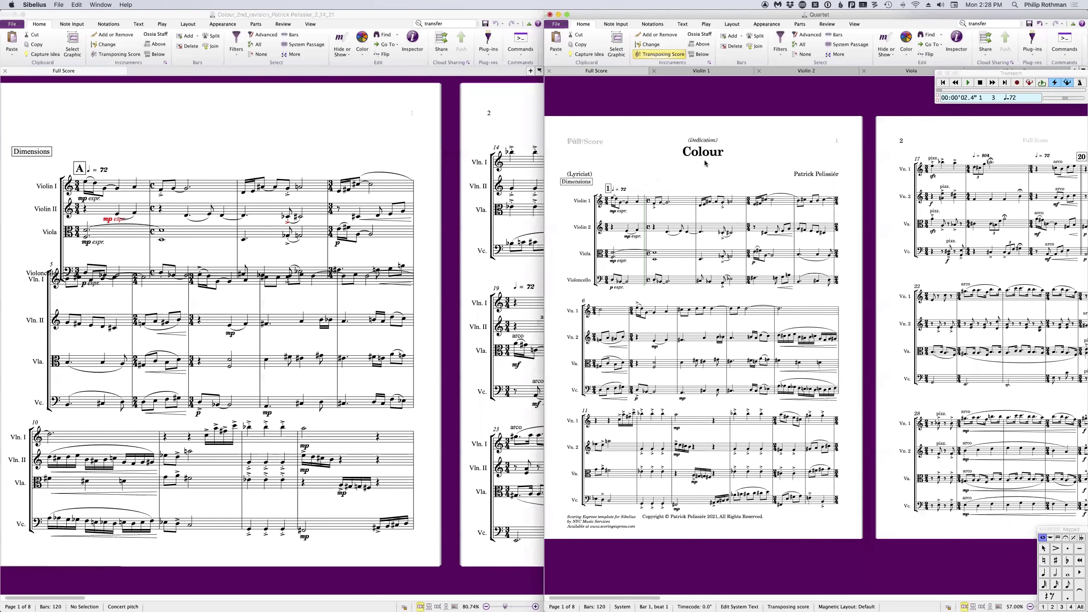
pyautogui.scroll(2, 708, 162)
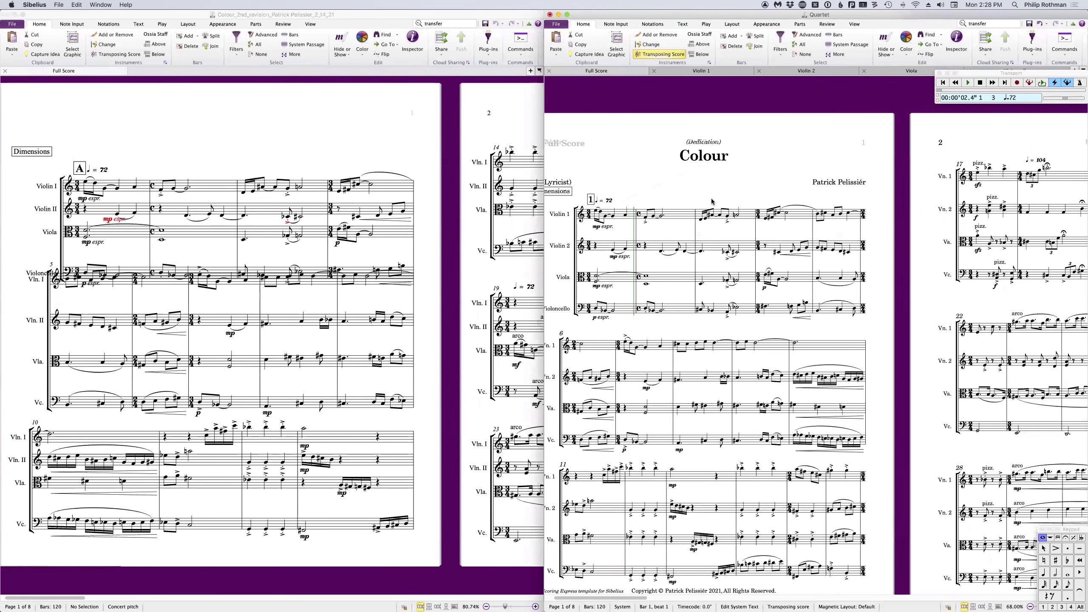
pyautogui.scroll(-1, 708, 200)
pyautogui.hscroll(-1, 708, 200)
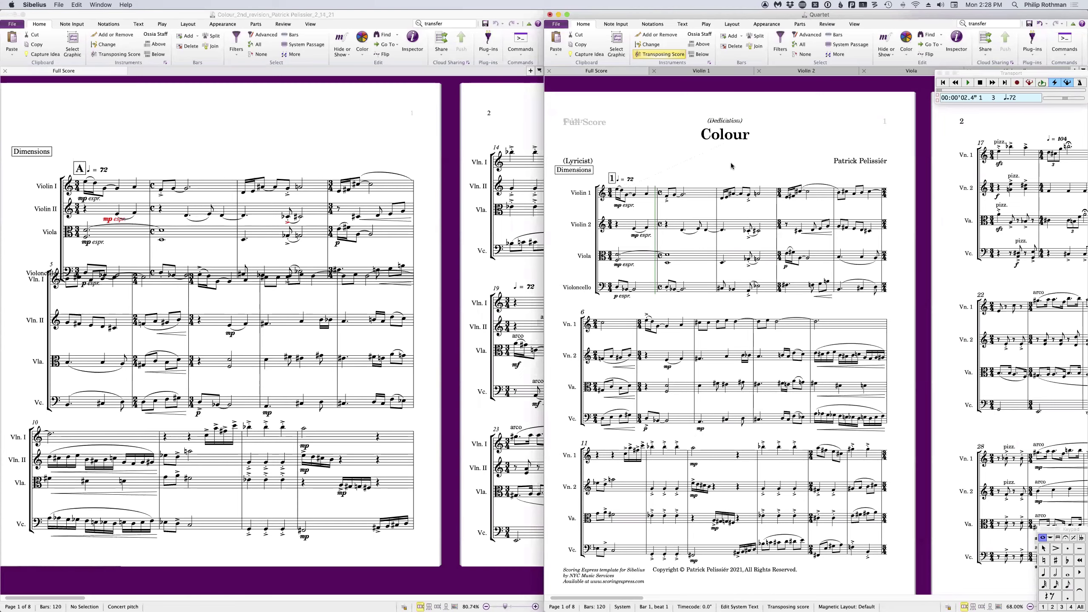
pyautogui.click(687, 182)
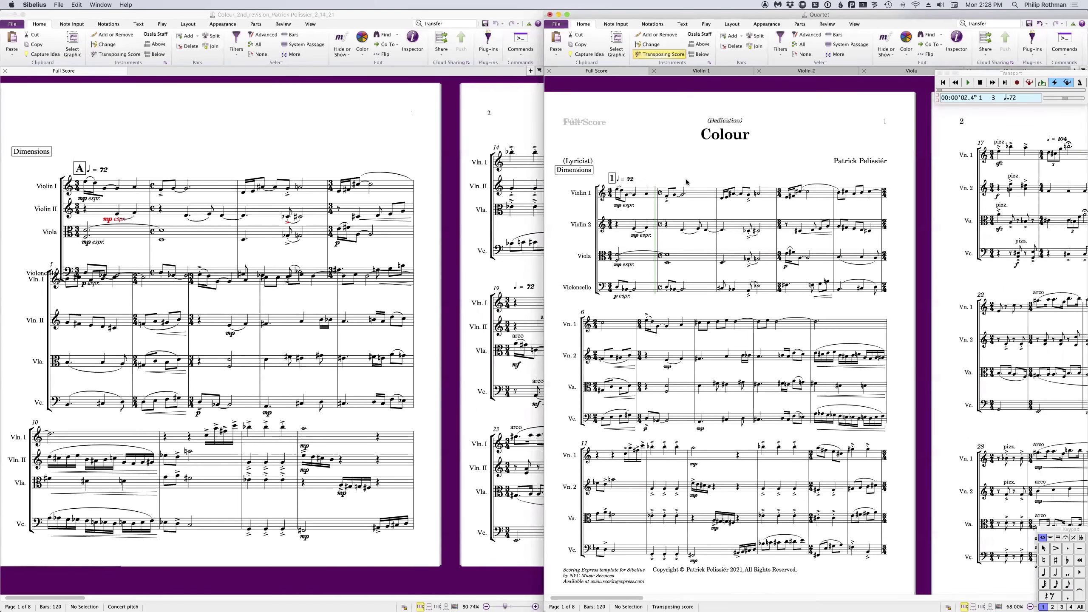
pyautogui.hscroll(1, 687, 182)
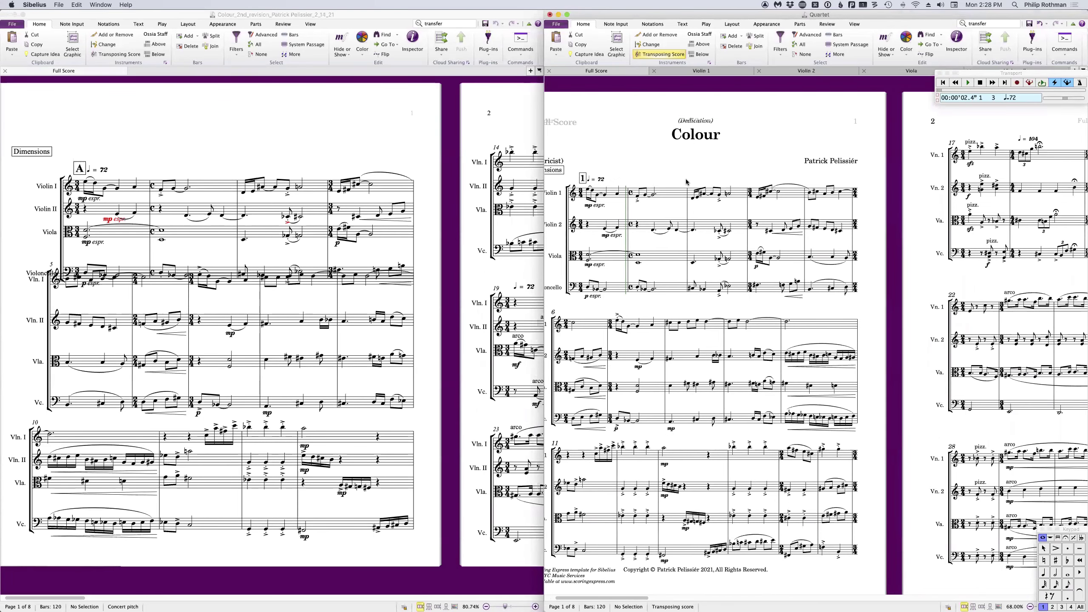
# - Select the whole Quartet score and run Reset Spacing In Score and Parts on the current score, covering full score and dynamic parts with Optimize Staves
pyautogui.press('super+a')
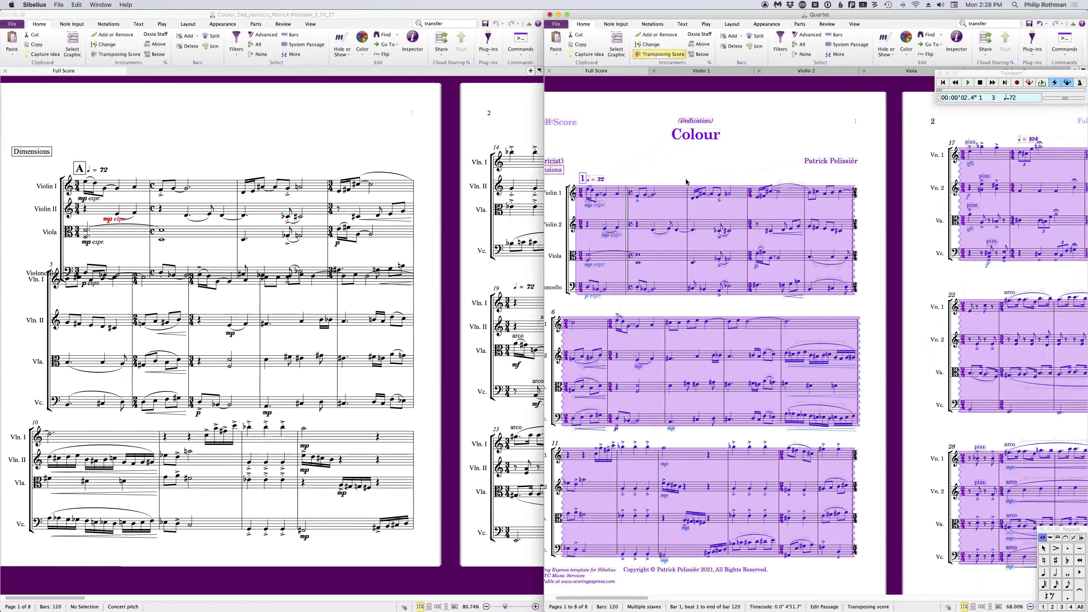
pyautogui.press('alt+super+f')
pyautogui.write('res')
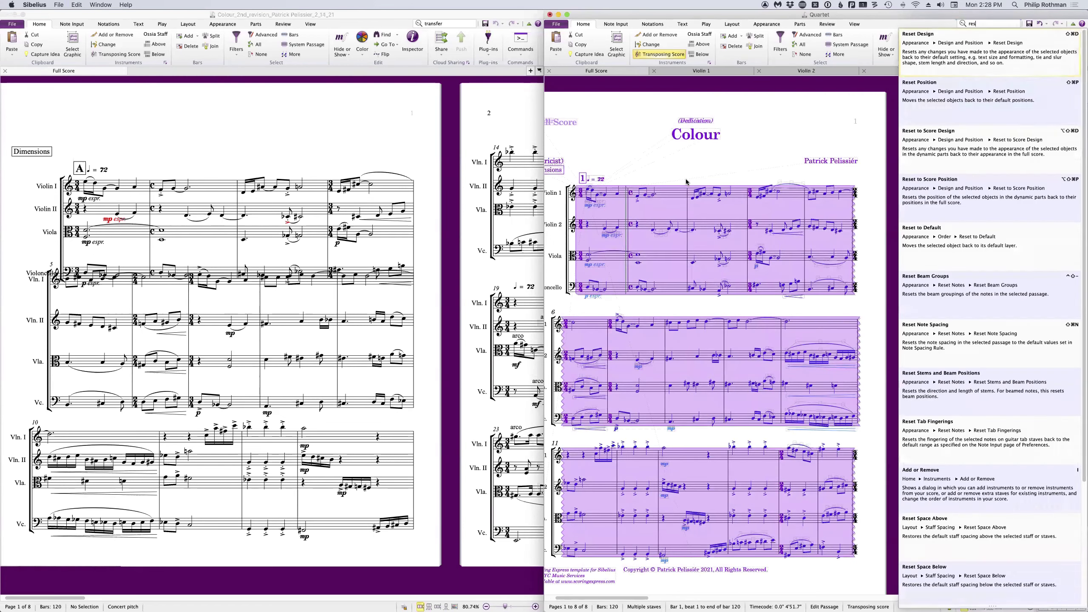
pyautogui.write('et spacing ')
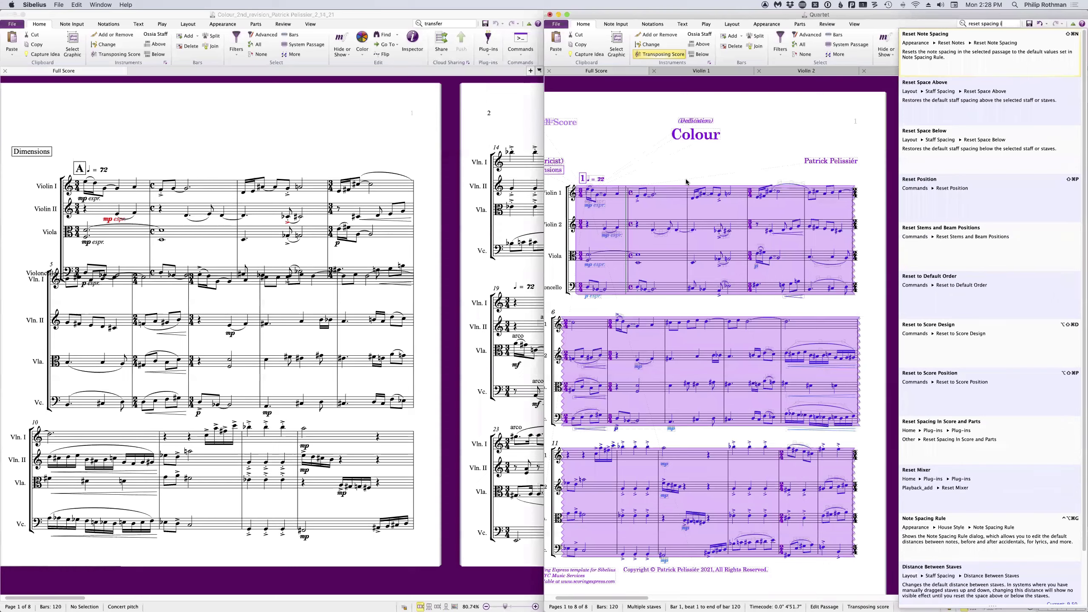
pyautogui.write('in')
pyautogui.write(' sc')
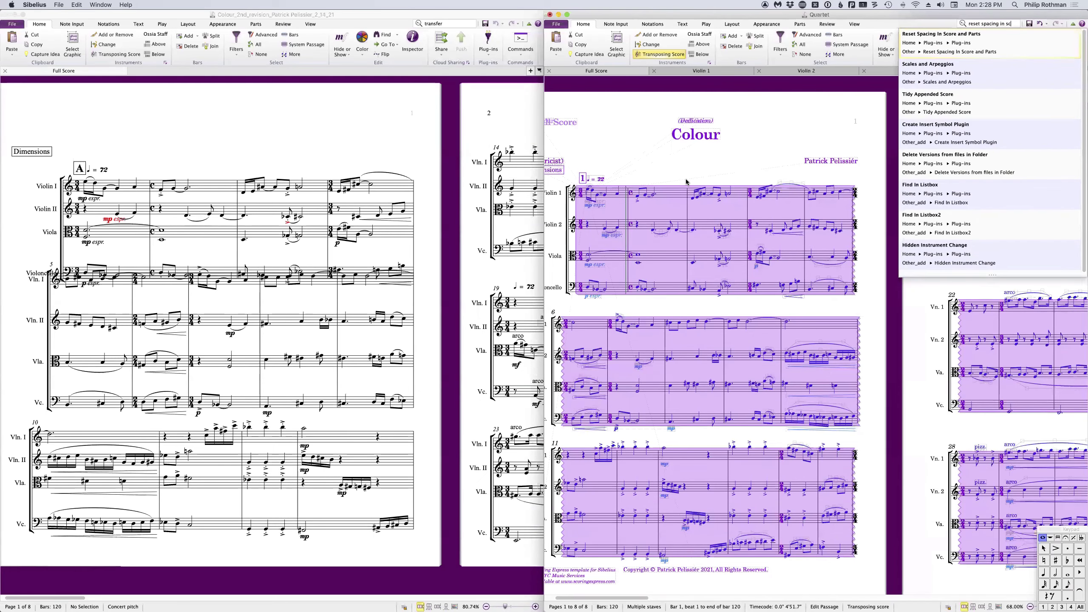
pyautogui.press('Return')
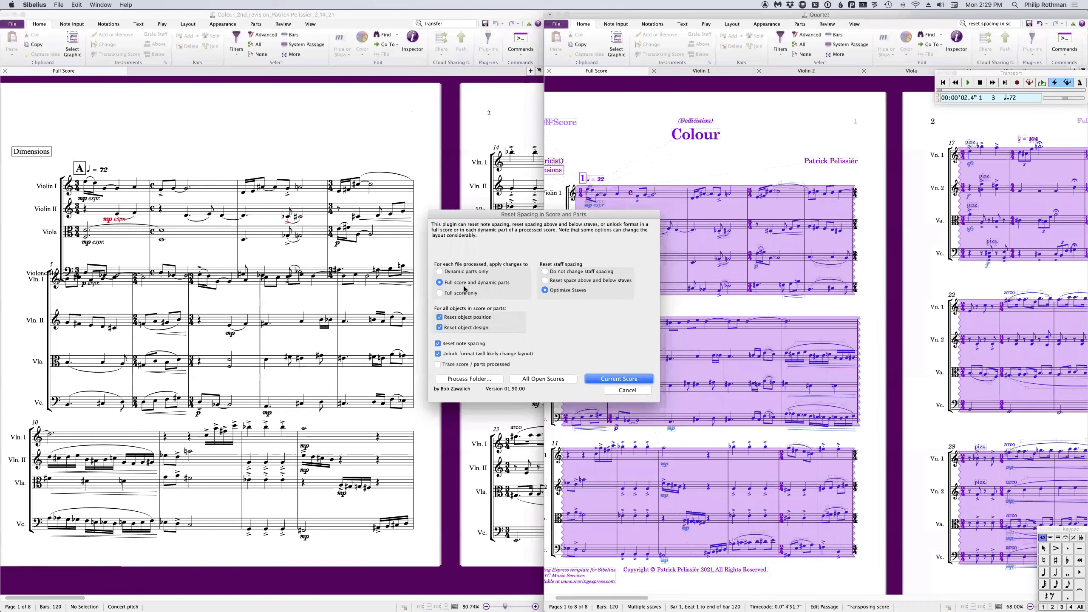
pyautogui.click(618, 379)
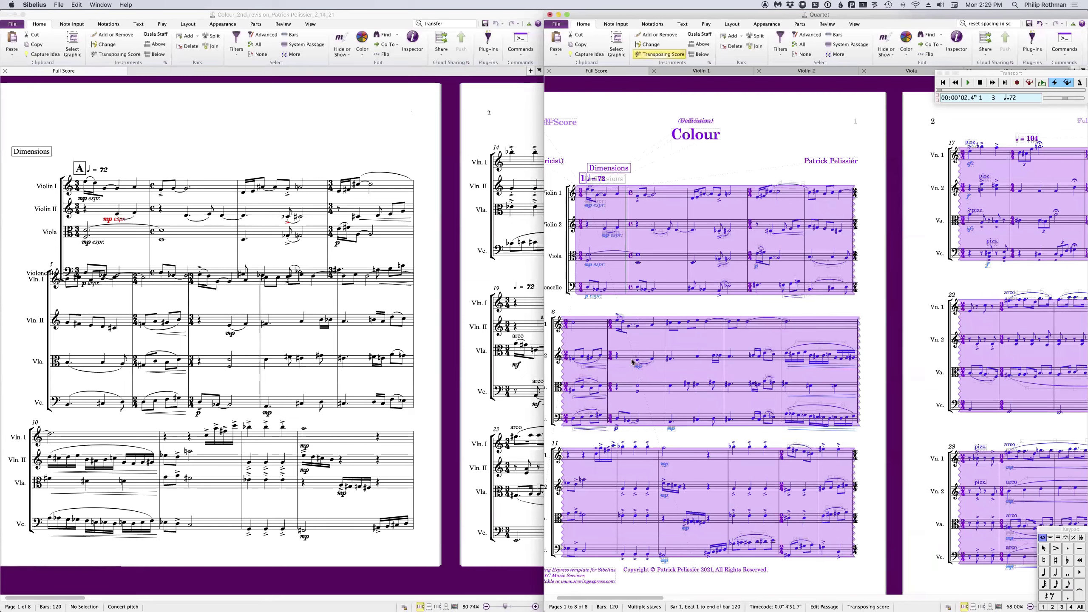
pyautogui.press('Escape')
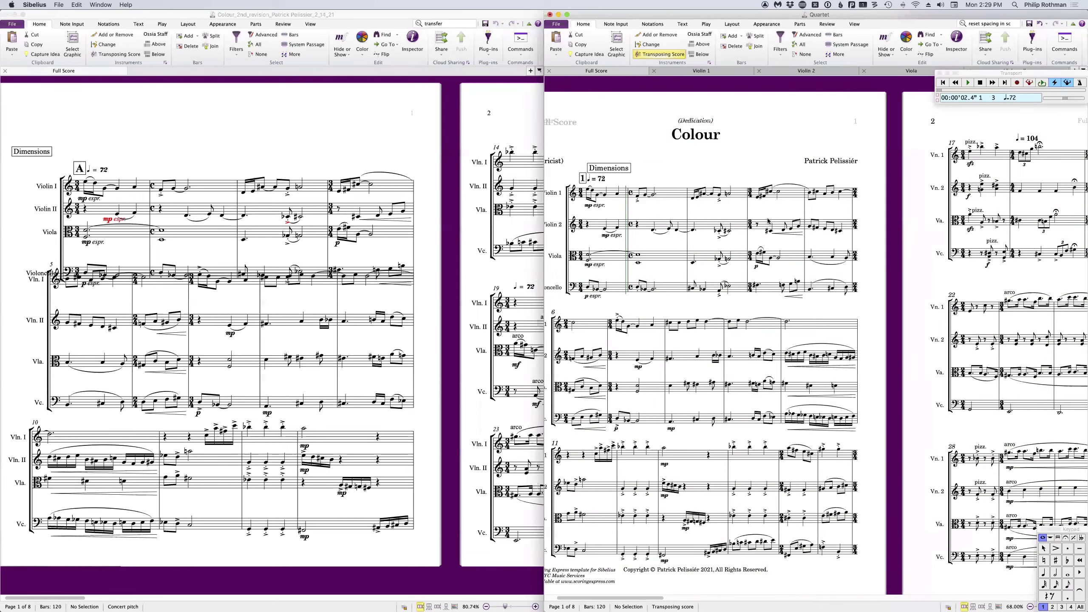
# - Add a system break at the barline ending bar 99 in the Quartet score, so the Finale starts a new system
pyautogui.hscroll(5, 768, 222)
pyautogui.hscroll(15, 768, 221)
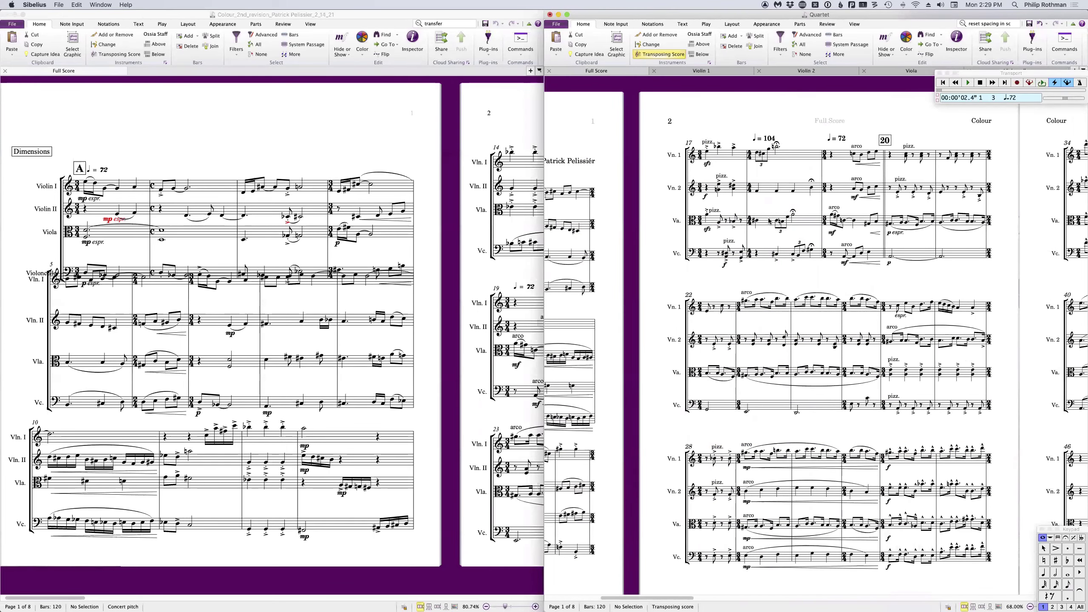
pyautogui.hscroll(20, 768, 222)
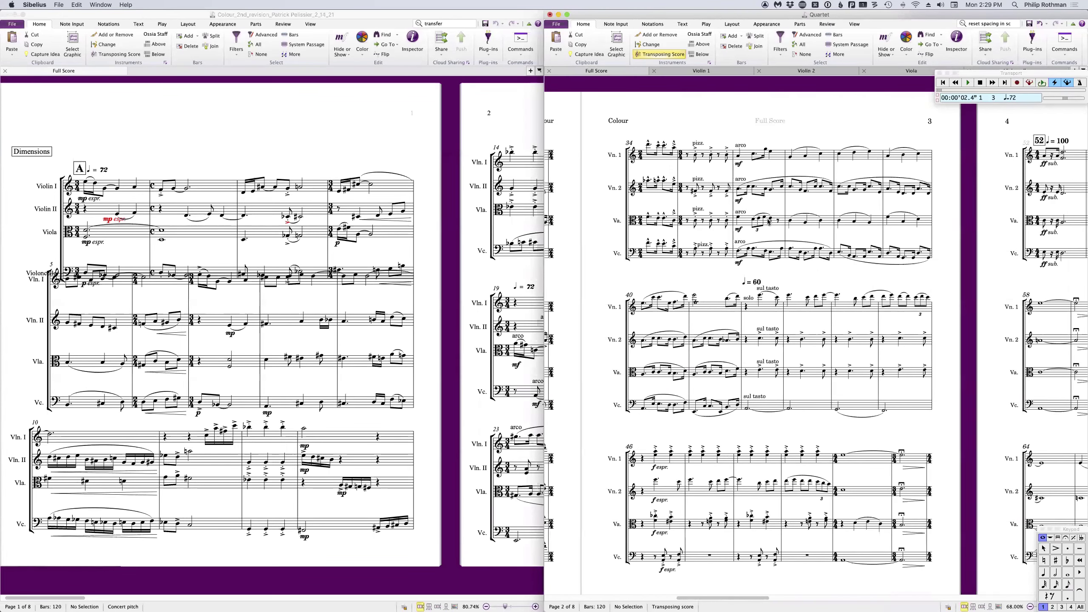
pyautogui.hscroll(20, 767, 221)
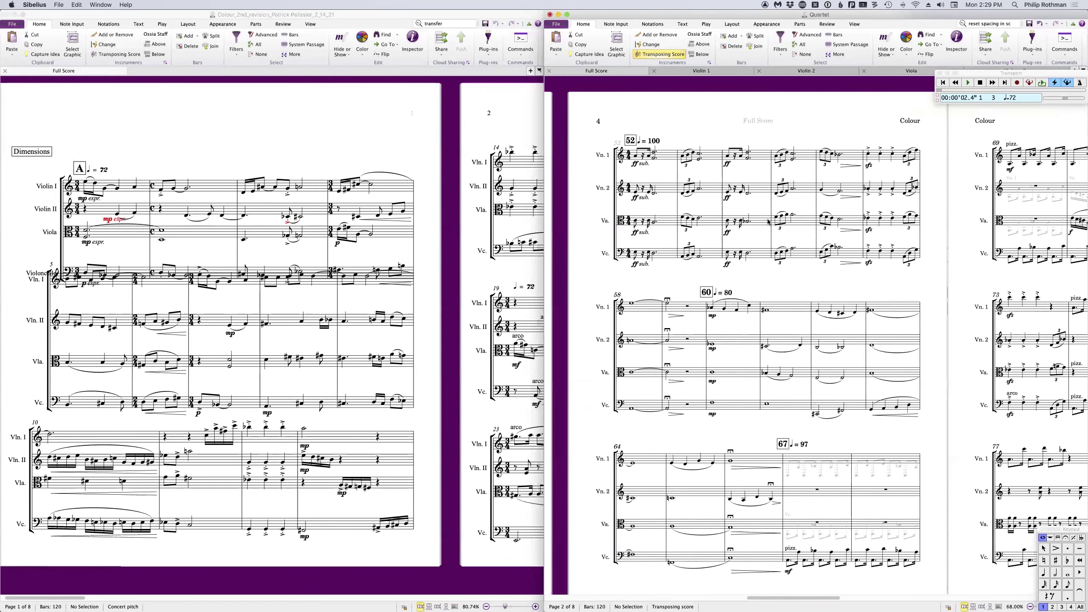
pyautogui.hscroll(20, 767, 221)
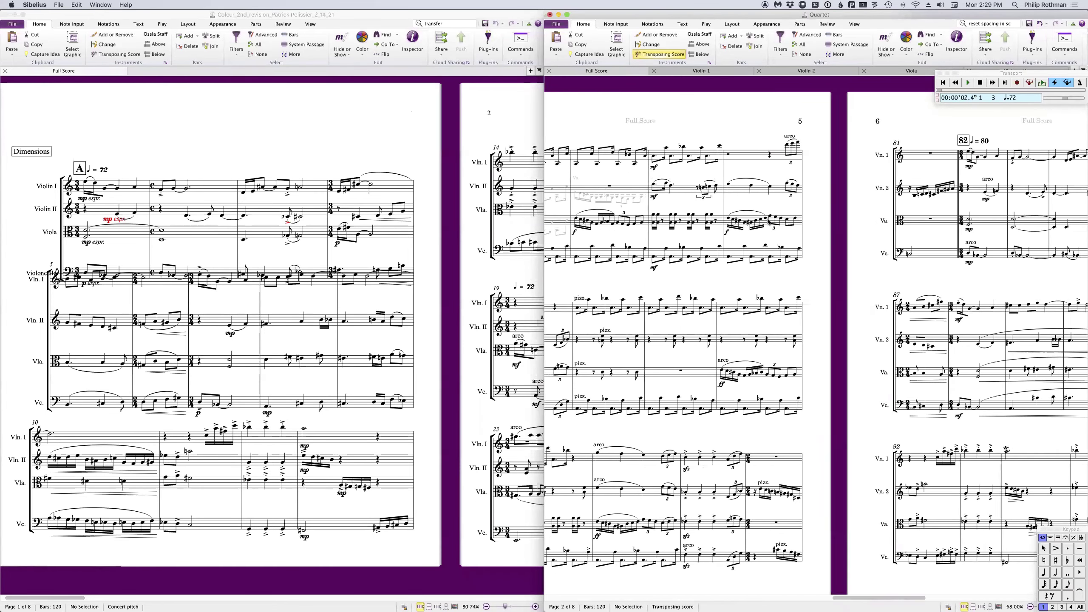
pyautogui.hscroll(20, 767, 221)
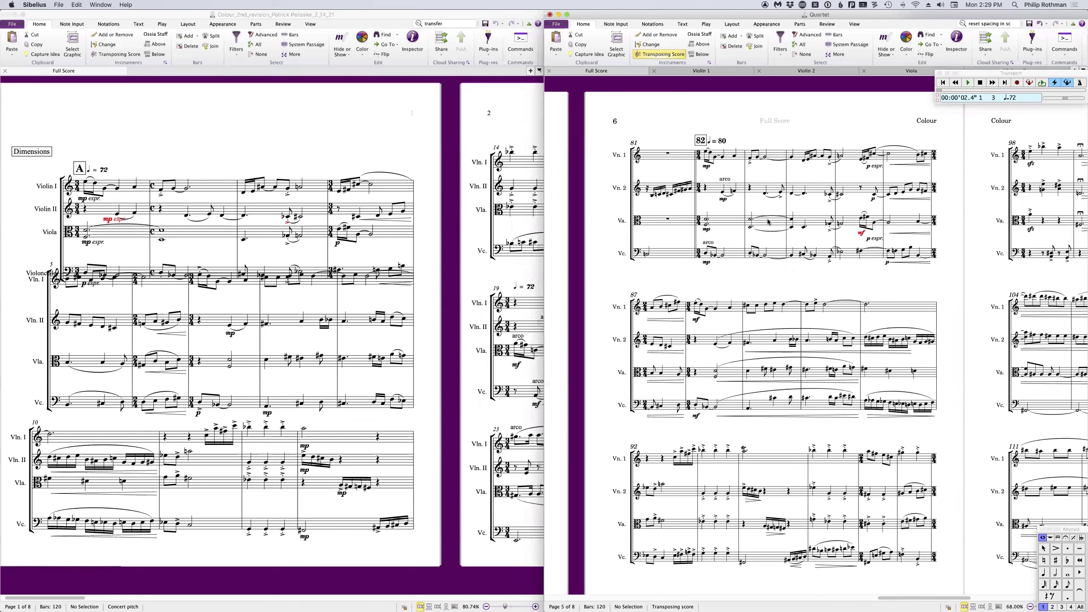
pyautogui.hscroll(15, 767, 222)
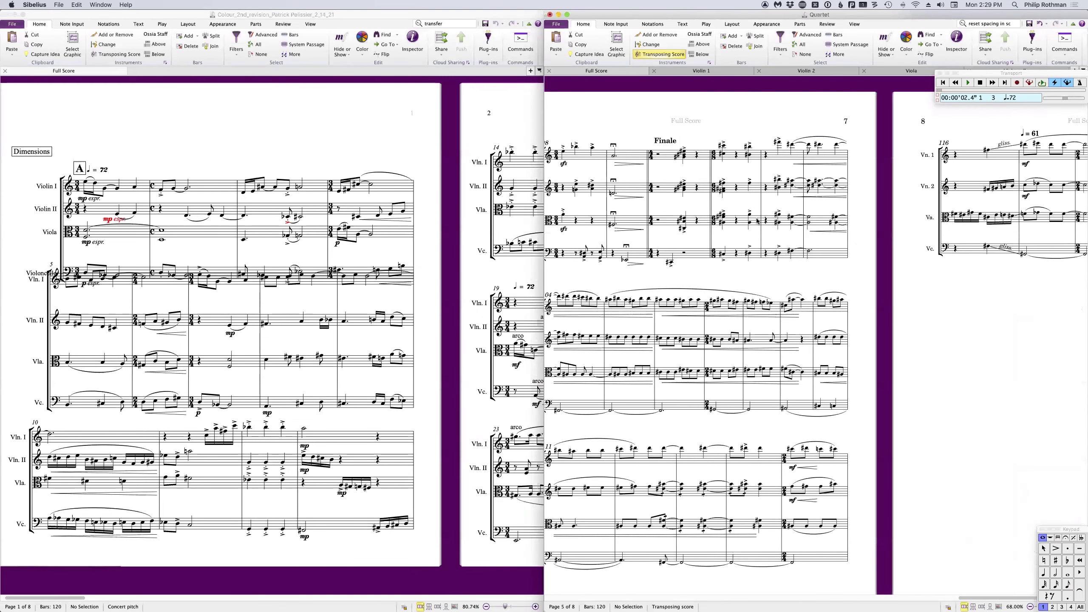
pyautogui.click(648, 223)
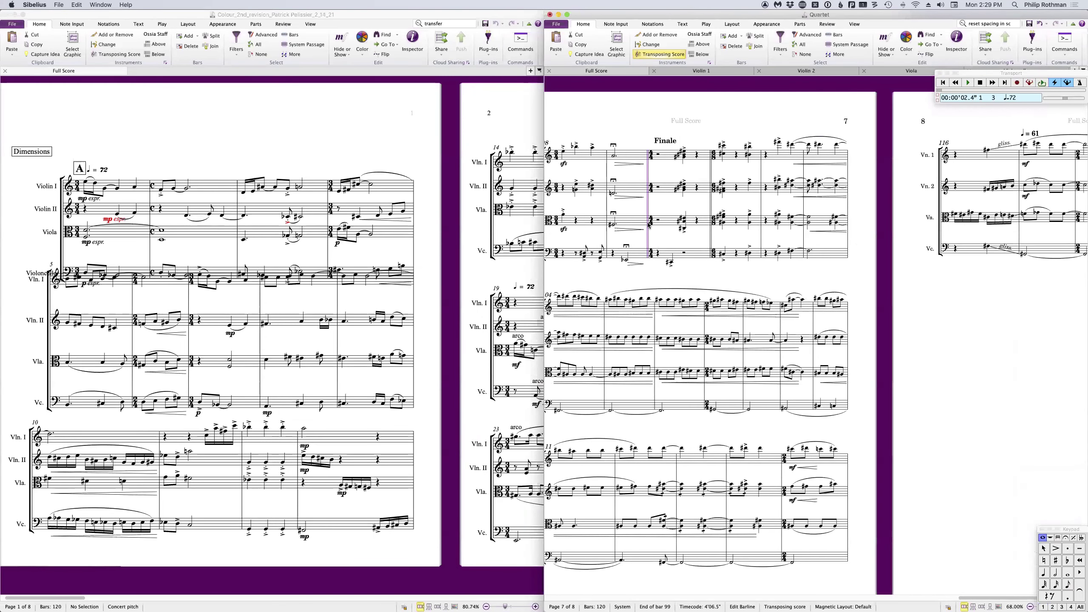
pyautogui.press('Return')
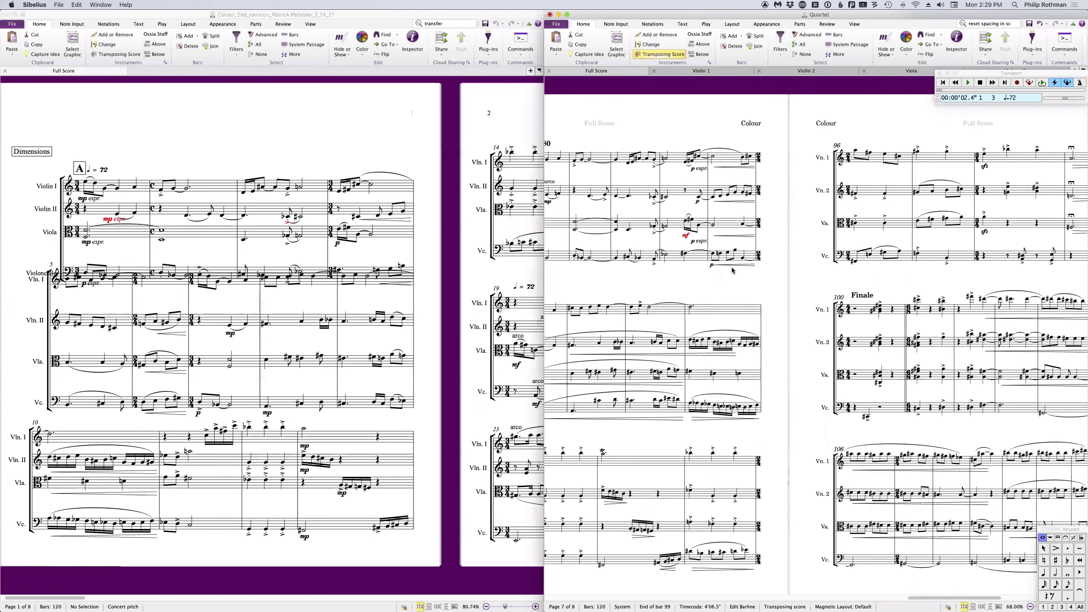
# - Open the Violin 1 part from the first page of the Quartet score and view its page layout
pyautogui.hscroll(-10, 732, 270)
pyautogui.hscroll(-15, 732, 270)
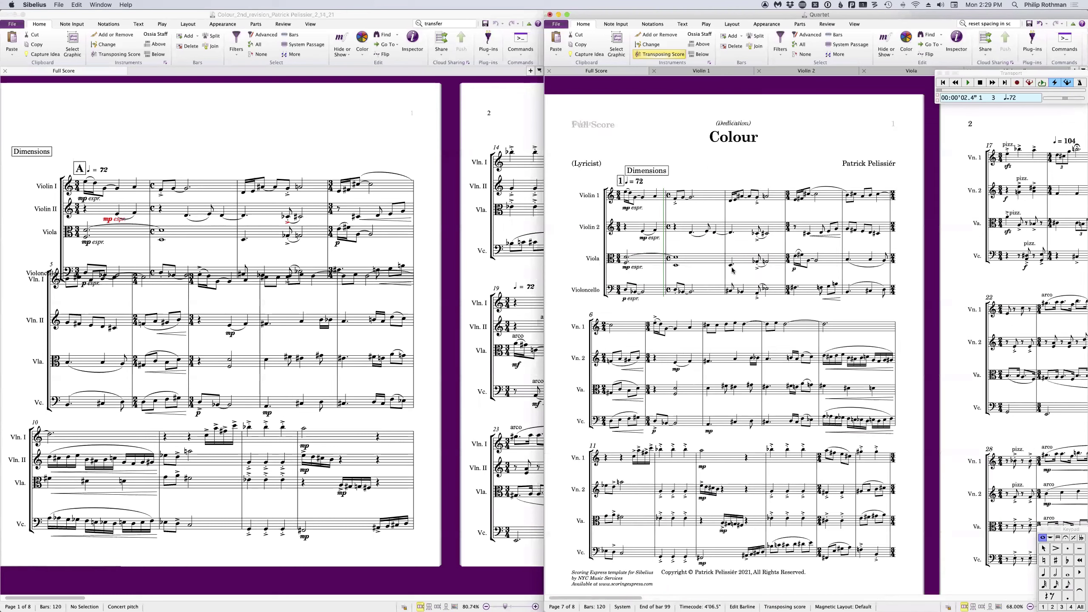
pyautogui.click(704, 199)
pyautogui.press('w')
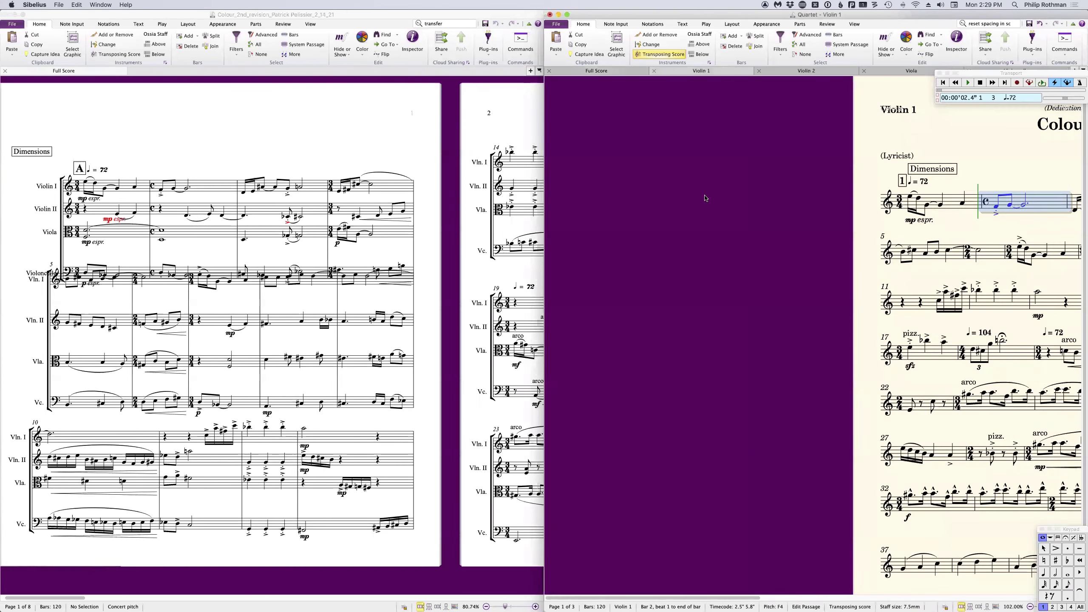
pyautogui.press('super+minus')
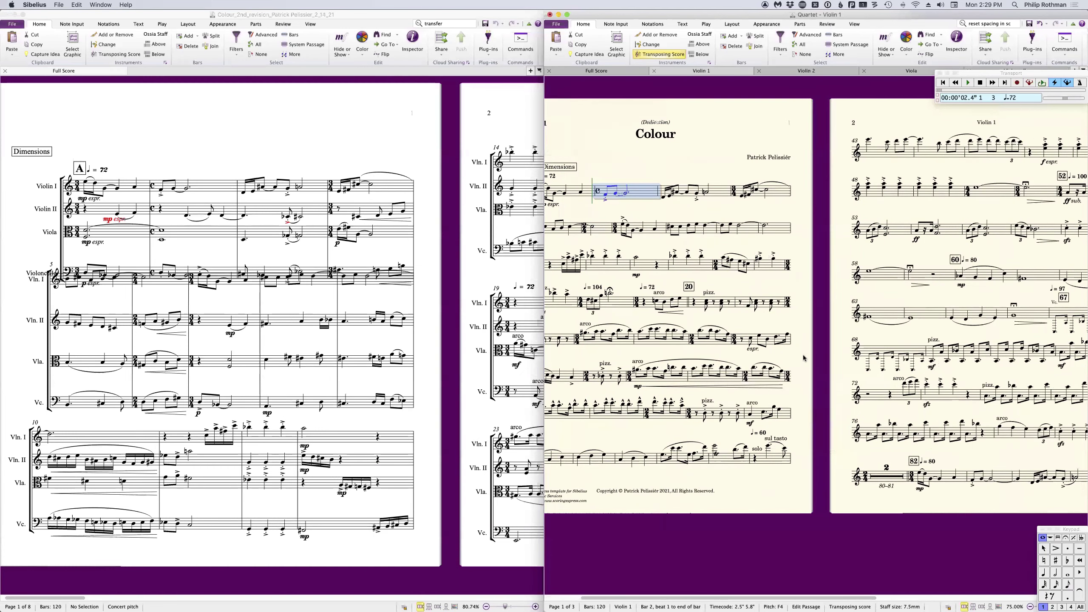
pyautogui.hscroll(5, 839, 407)
pyautogui.moveTo(868, 411); pyautogui.dragTo(901, 418)
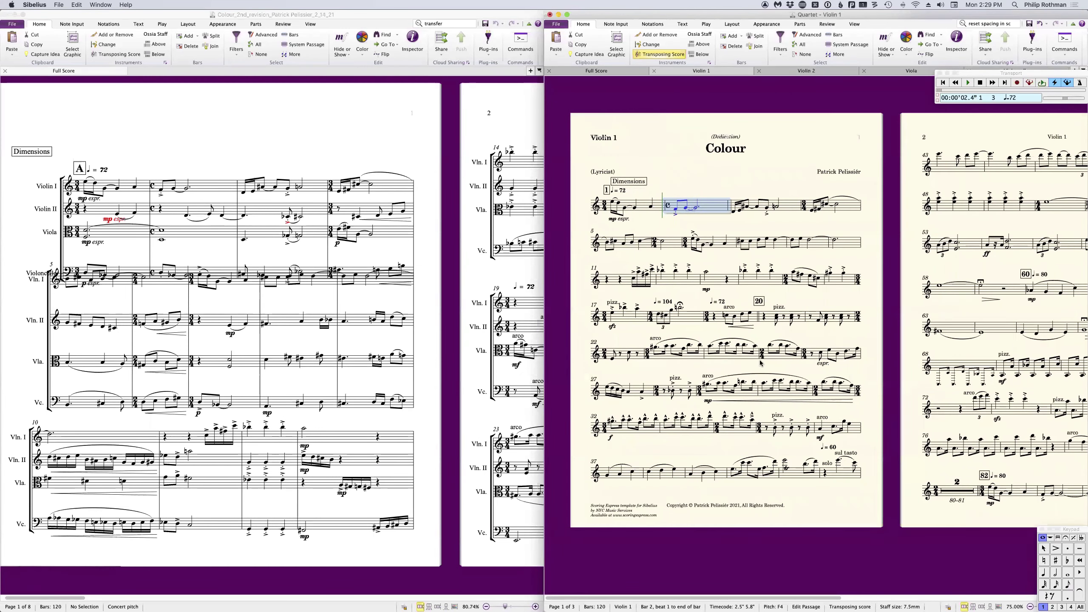
# - Open the Violin I part of the original Colour score and look through to its last page for comparison
pyautogui.click(407, 210)
pyautogui.click(398, 188)
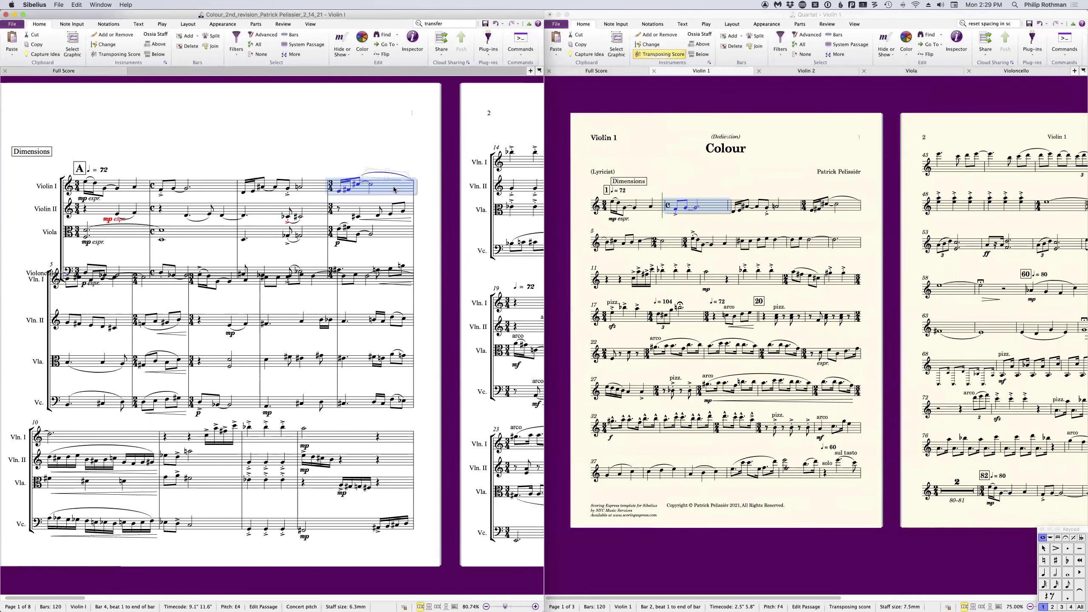
pyautogui.press('w')
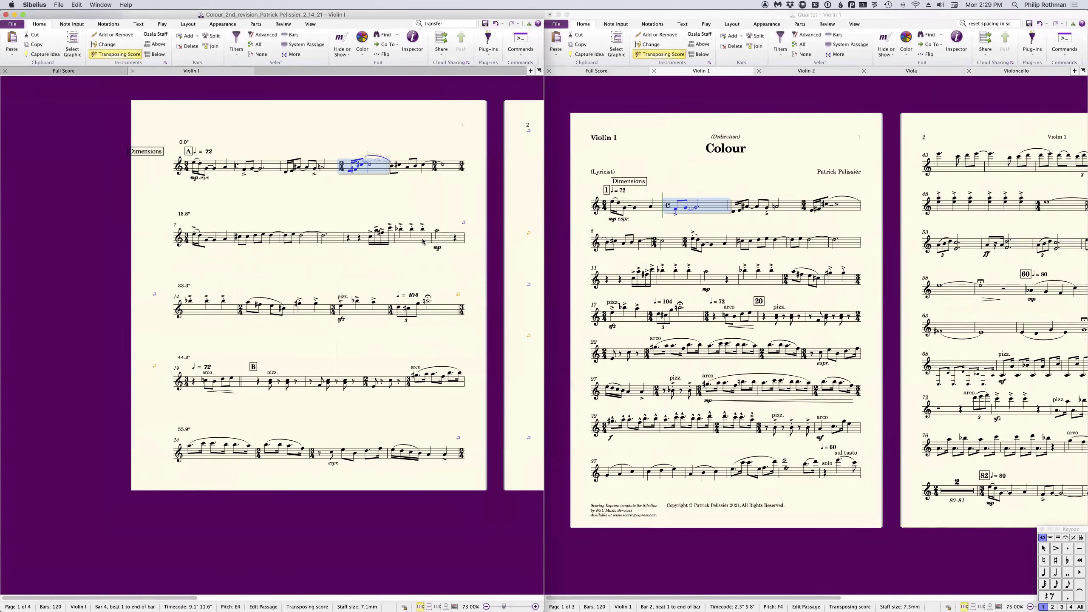
pyautogui.hscroll(15, 423, 242)
pyautogui.hscroll(12, 423, 241)
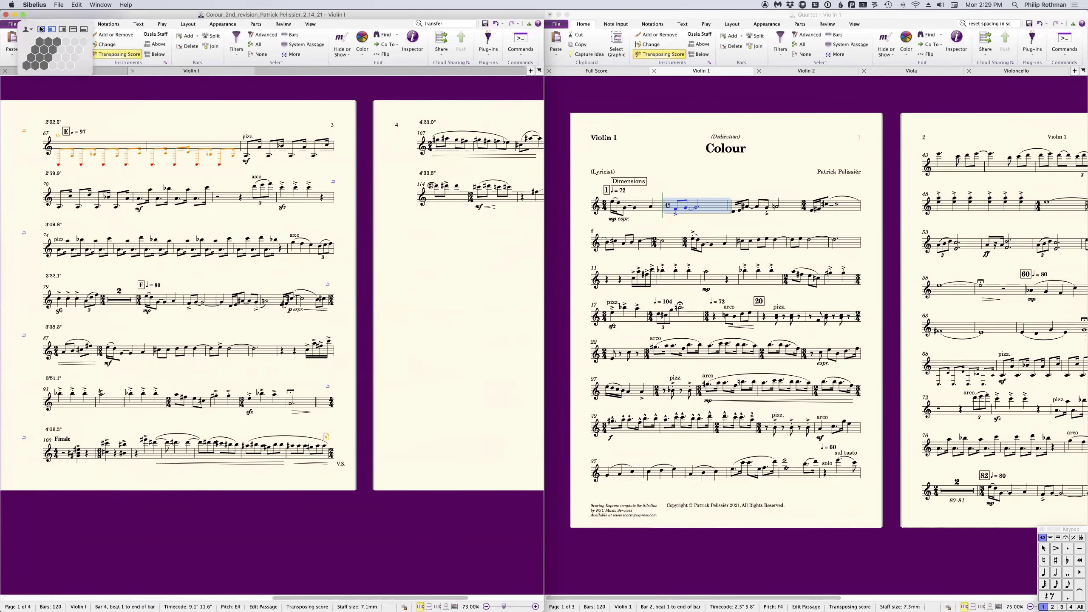
# - Enlarge the original Colour score's window to the full screen and examine the Violin I part's pages and page turns
pyautogui.click(41, 29)
pyautogui.hscroll(-12, 490, 239)
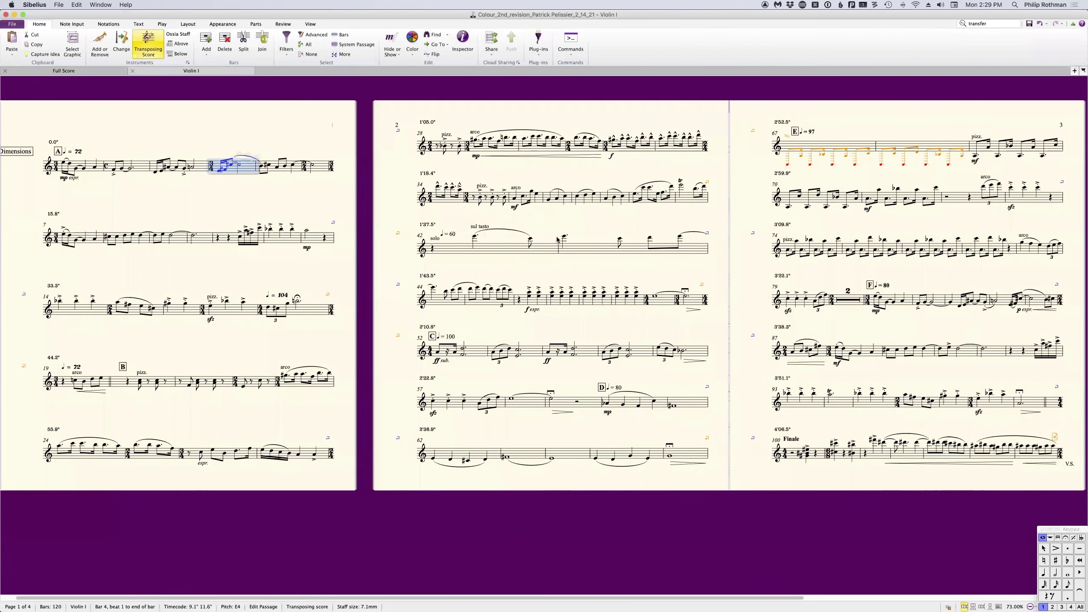
pyautogui.hscroll(11, 558, 239)
pyautogui.hscroll(-12, 557, 239)
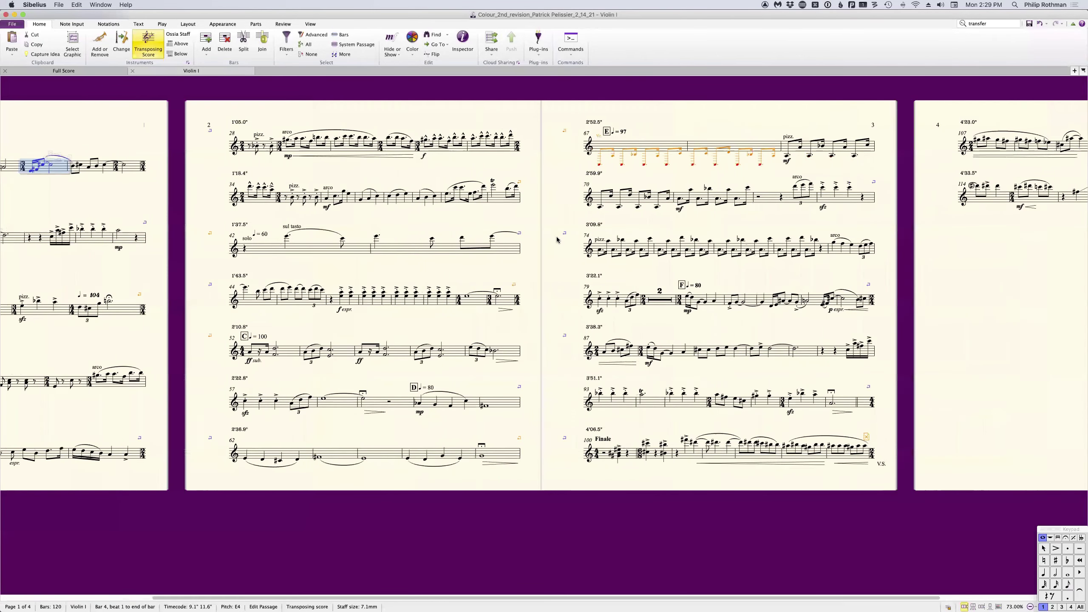
pyautogui.hscroll(6, 559, 245)
pyautogui.hscroll(4, 560, 247)
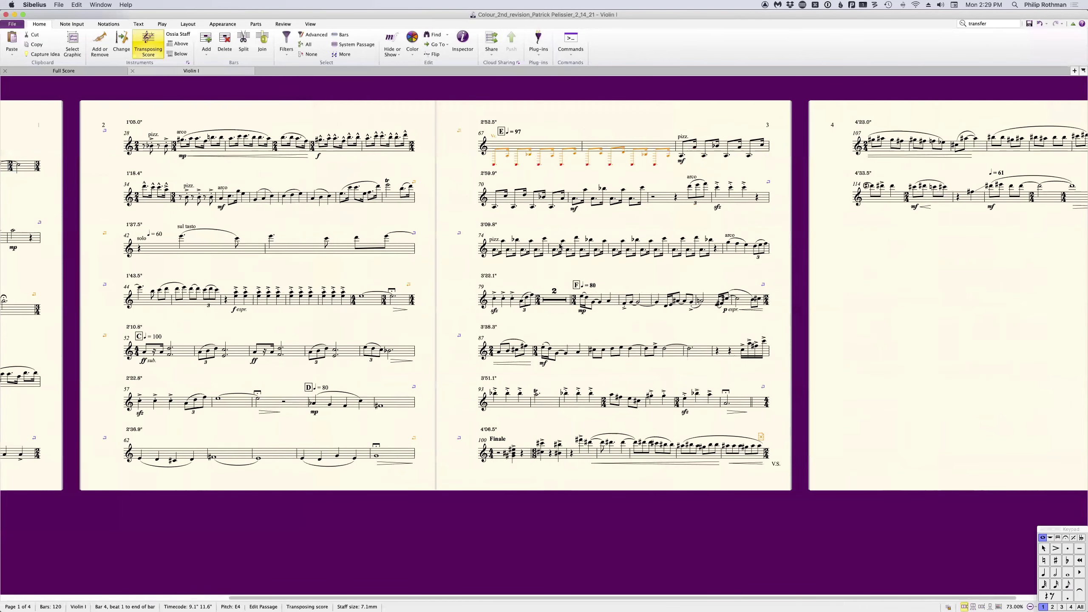
# - Switch to the Quartet score's window, enlarge it to the full screen and examine the Violin 1 part's pages
pyautogui.press('super+grave')
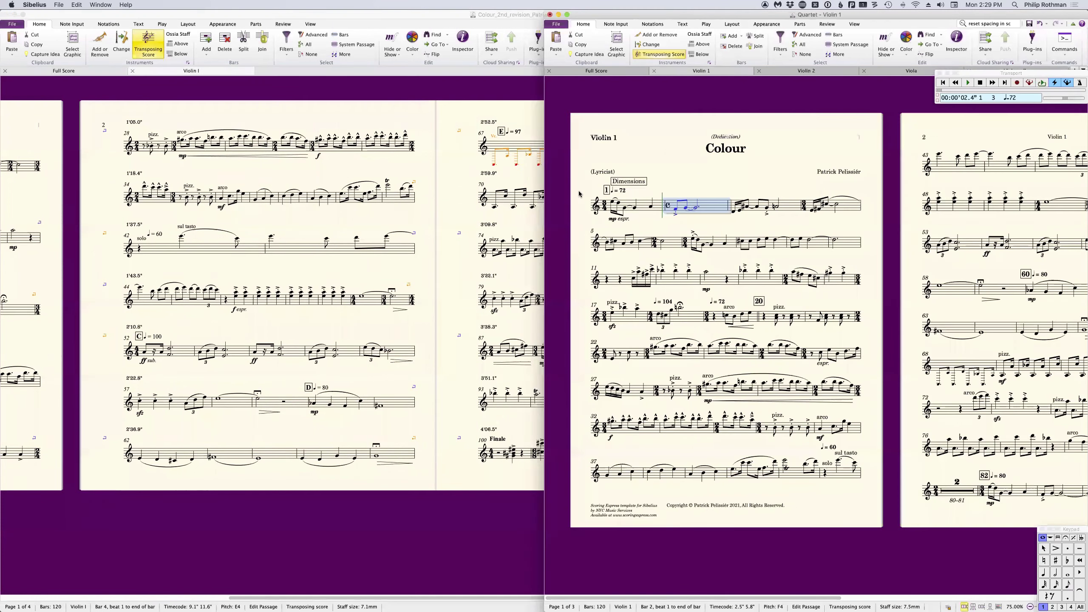
pyautogui.moveTo(636, 18); pyautogui.dragTo(436, 17)
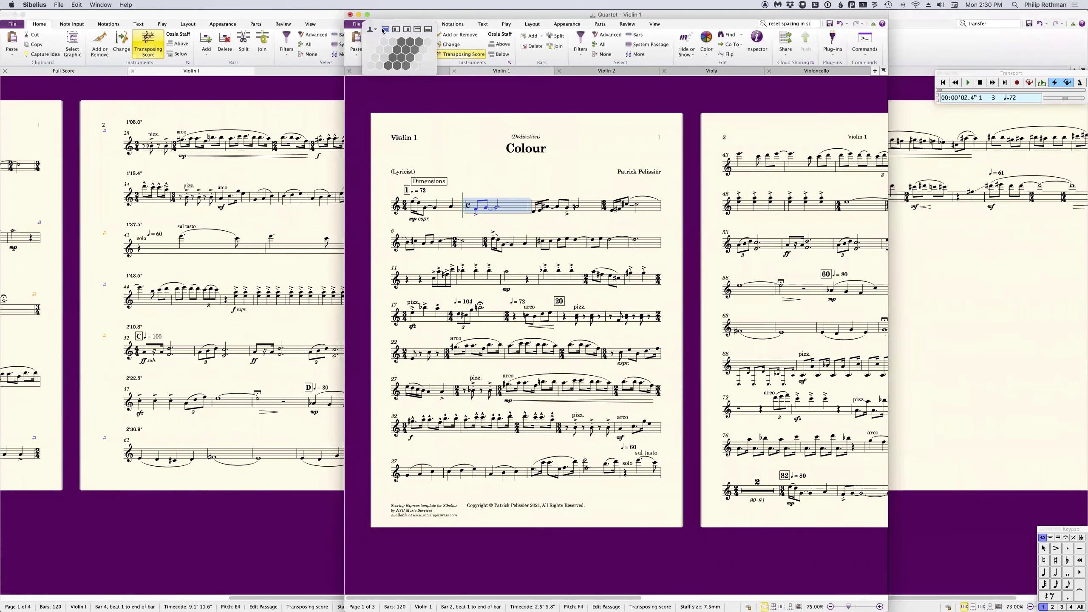
pyautogui.click(385, 30)
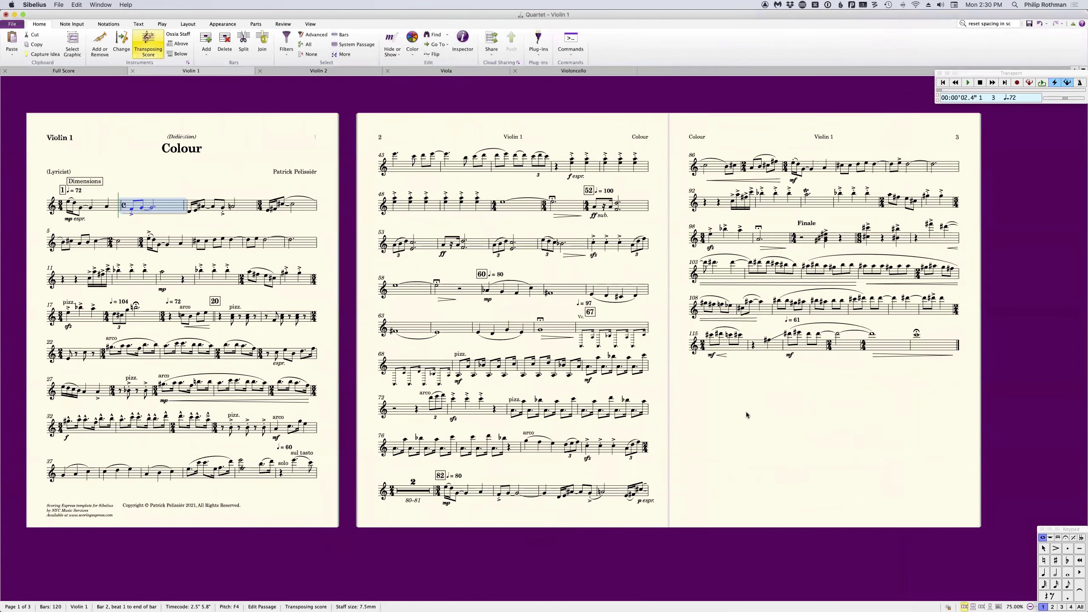
pyautogui.press('Escape')
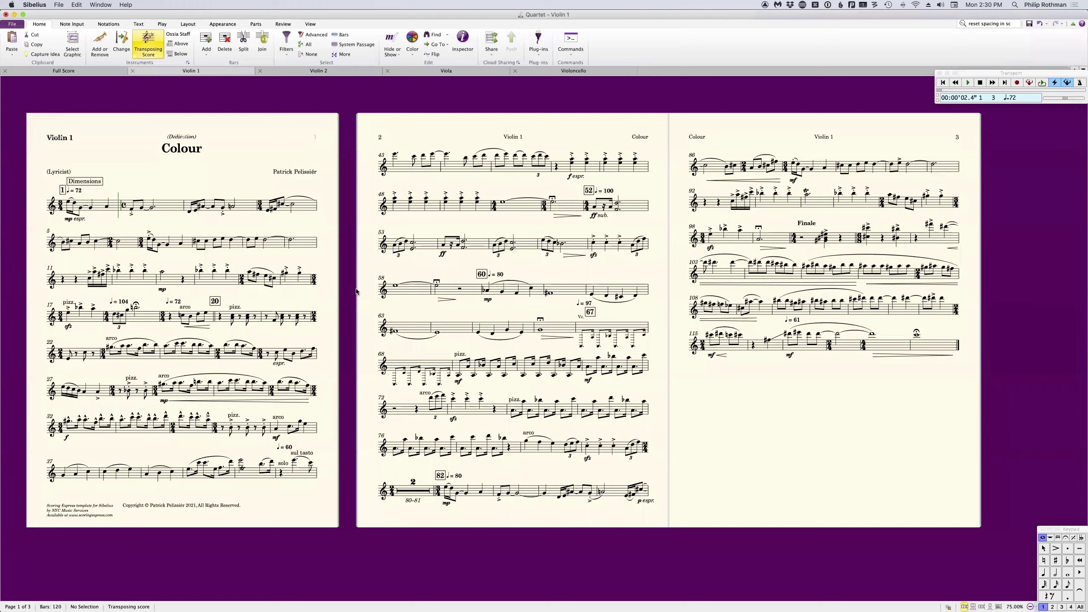
pyautogui.scroll(2, 346, 278)
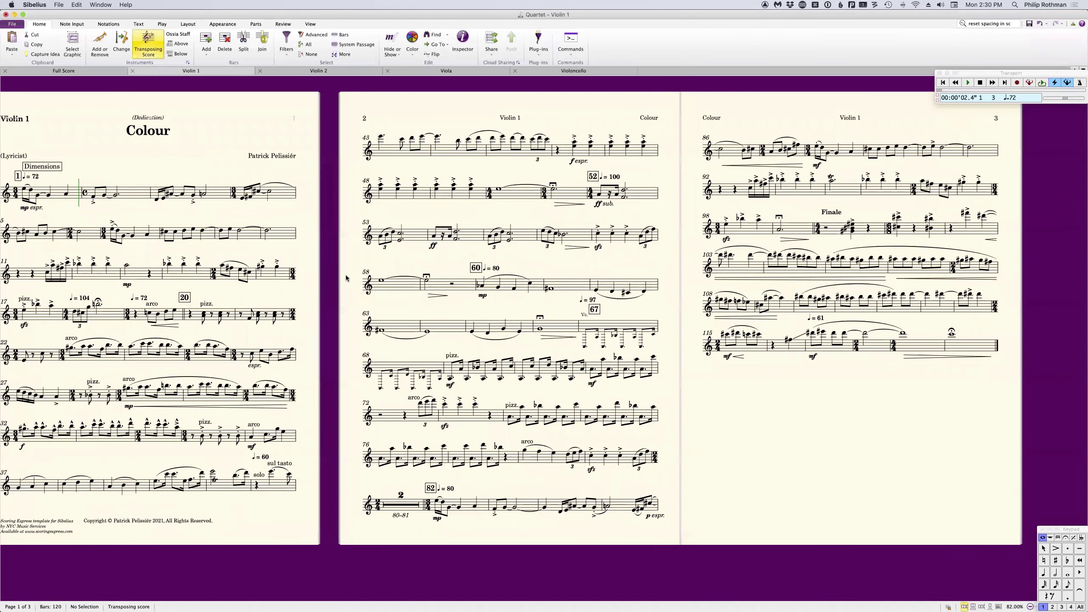
# - Add system breaks in the Violin 1 part so that rehearsal marks 20, 67 and 52 each begin a new system
pyautogui.hscroll(-3, 334, 277)
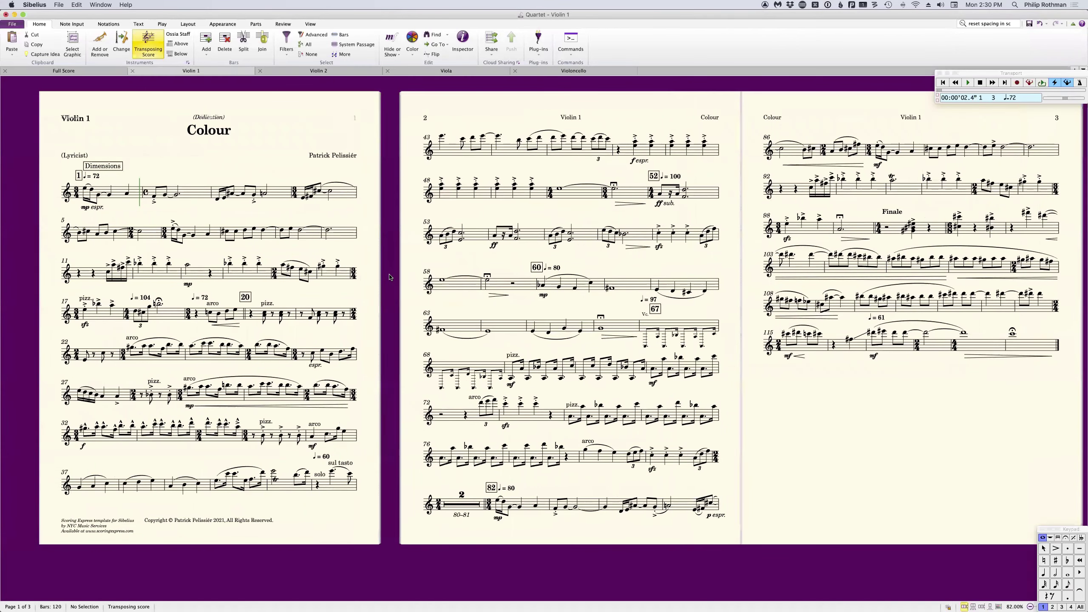
pyautogui.click(244, 316)
pyautogui.press('Return')
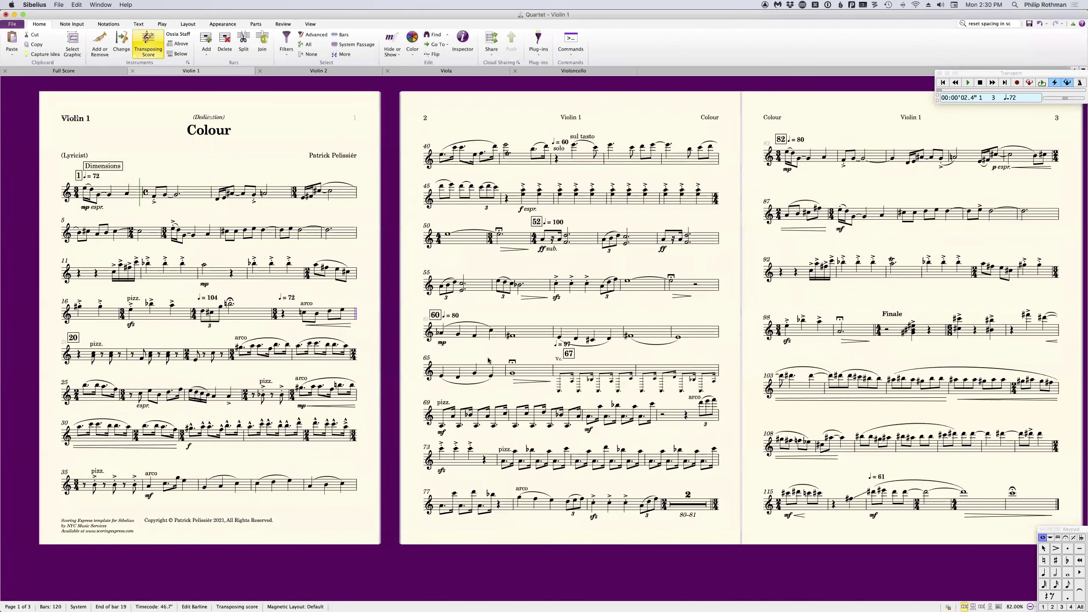
pyautogui.click(552, 372)
pyautogui.press('Return')
pyautogui.click(530, 243)
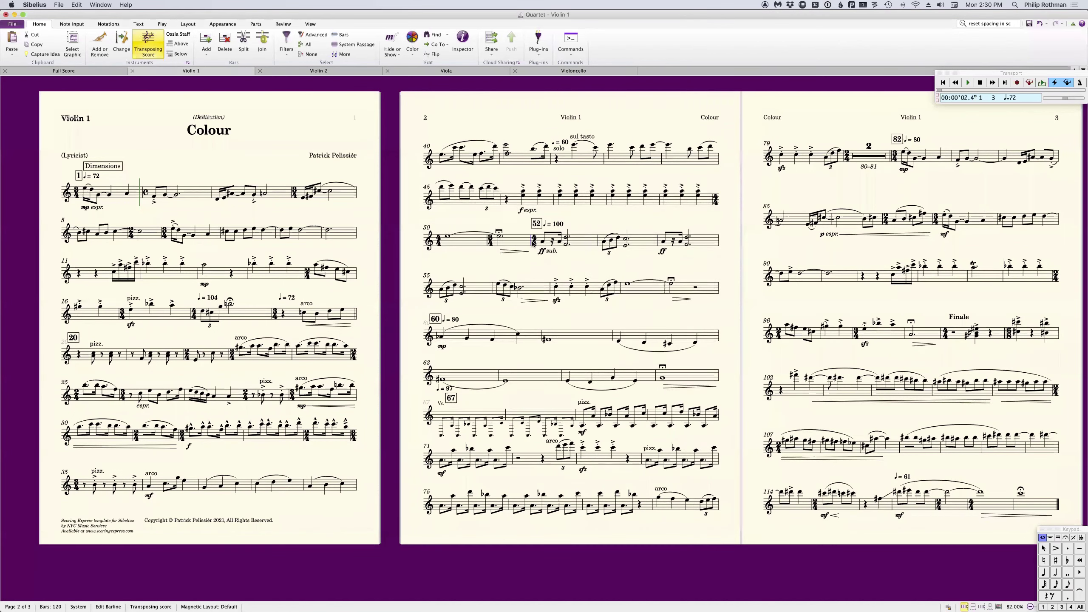
pyautogui.press('Return')
pyautogui.click(192, 24)
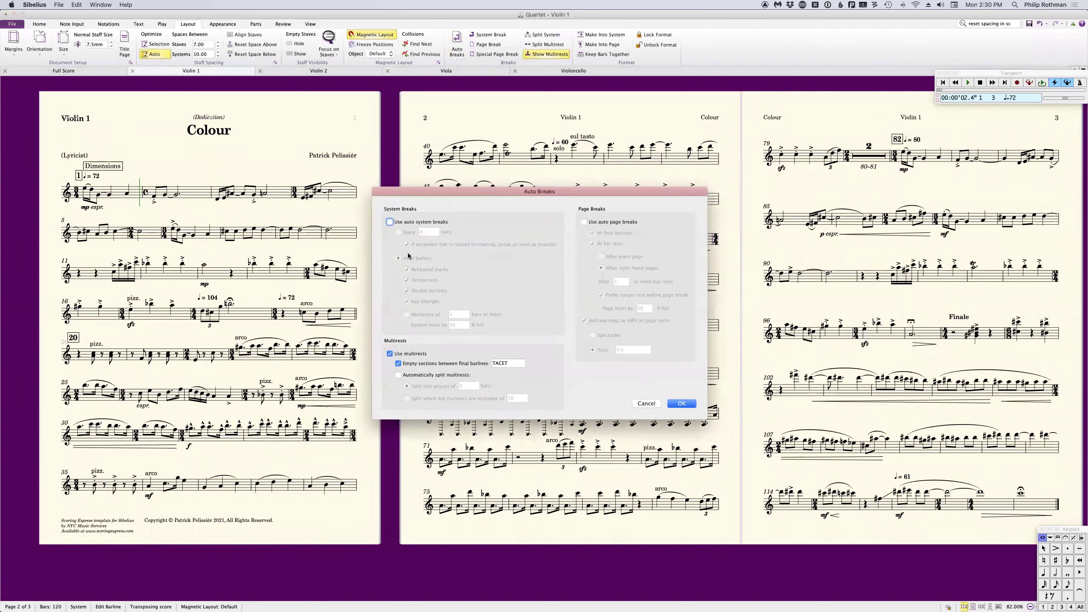
pyautogui.click(390, 222)
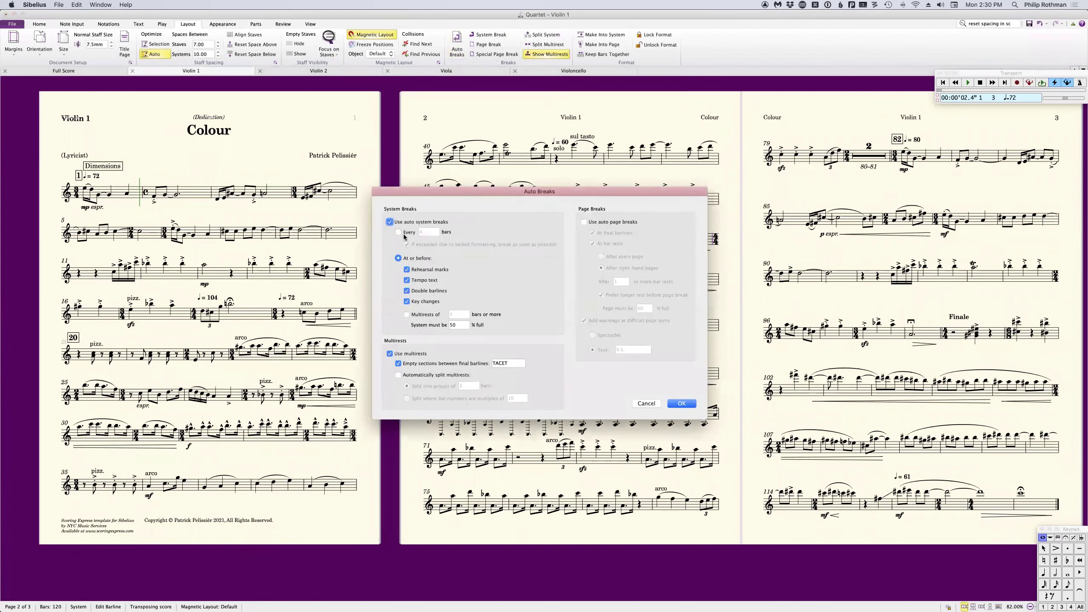
pyautogui.click(417, 300)
pyautogui.click(434, 292)
pyautogui.click(649, 405)
# - Add system breaks on page 3 of the Violin 1 part so that rehearsal mark 82 and the Finale each begin a system
pyautogui.hscroll(5, 733, 418)
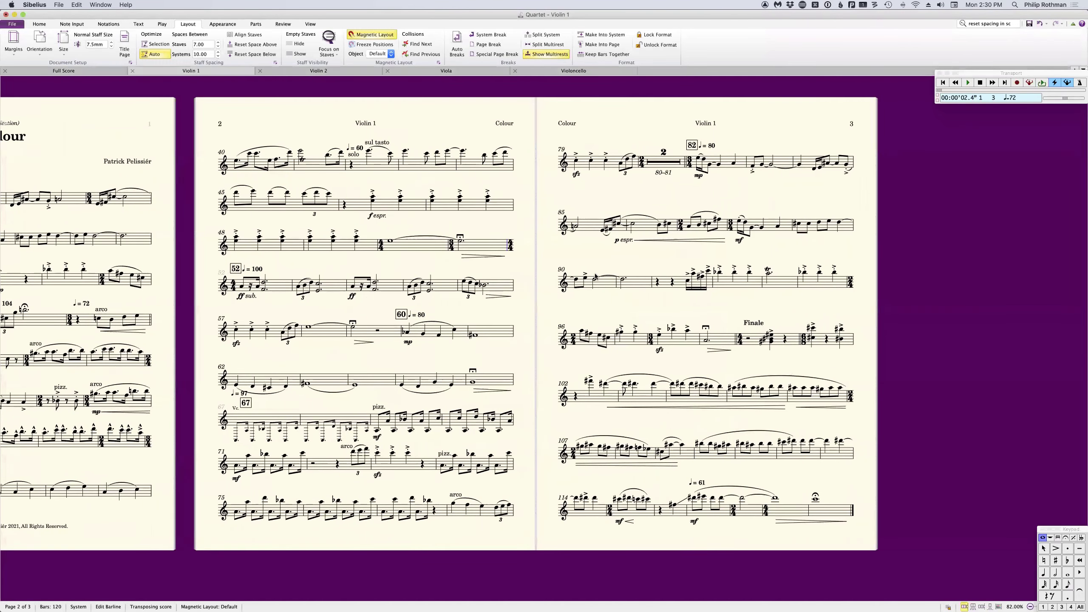
pyautogui.click(685, 164)
pyautogui.press('Return')
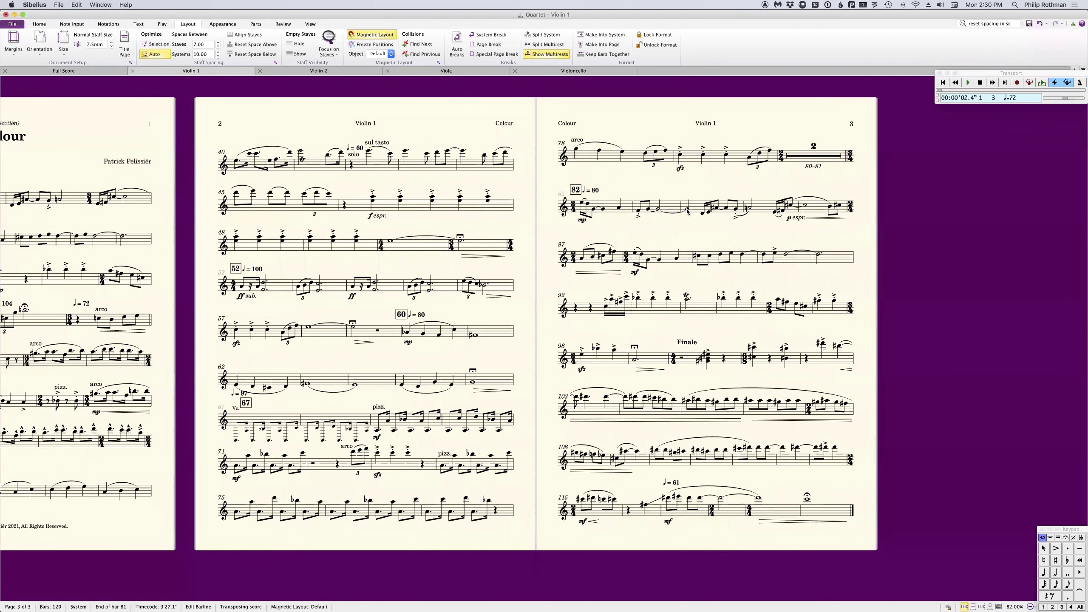
pyautogui.click(669, 358)
pyautogui.press('Return')
pyautogui.moveTo(546, 316); pyautogui.dragTo(718, 330)
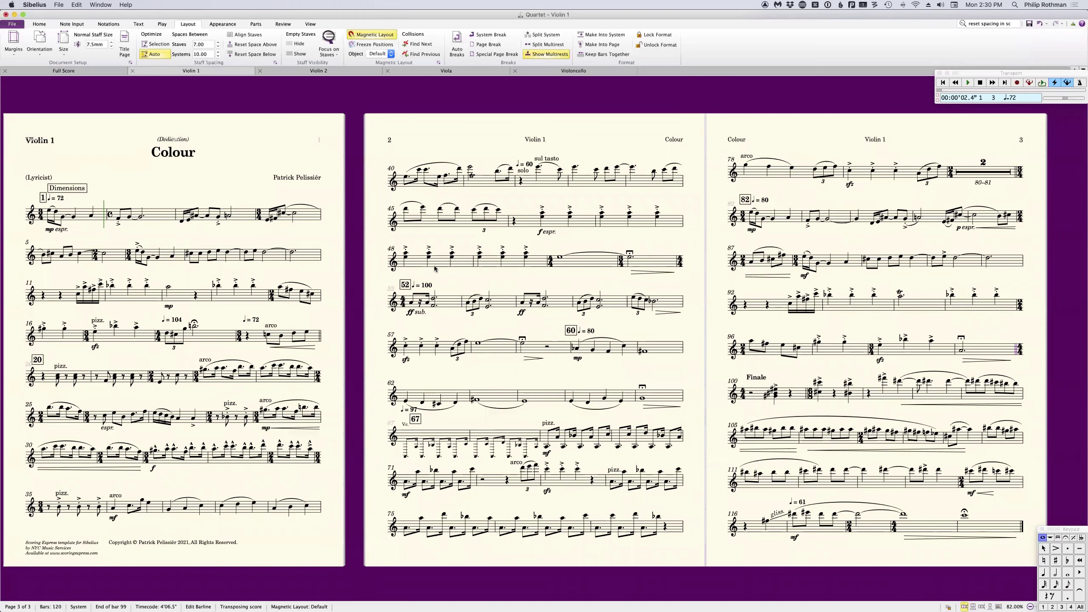
# - Run the Position Rehearsal Marks plug-in on the Violin 1 part of the current score and check rehearsal mark 82
pyautogui.press('super+a')
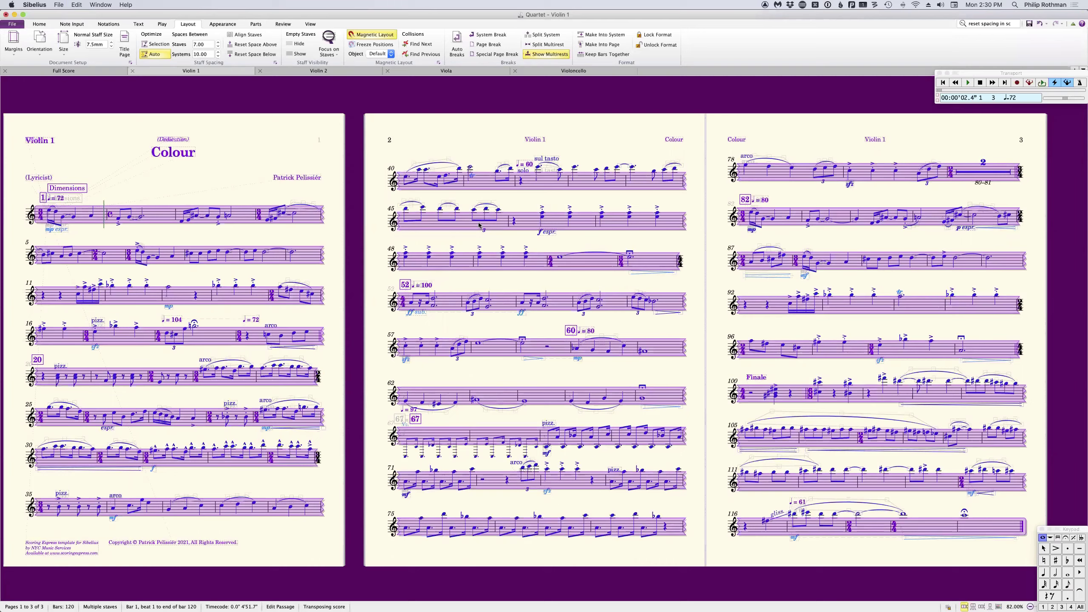
pyautogui.hotkey('ctrl', 'alt', 'space')
pyautogui.write('position reh')
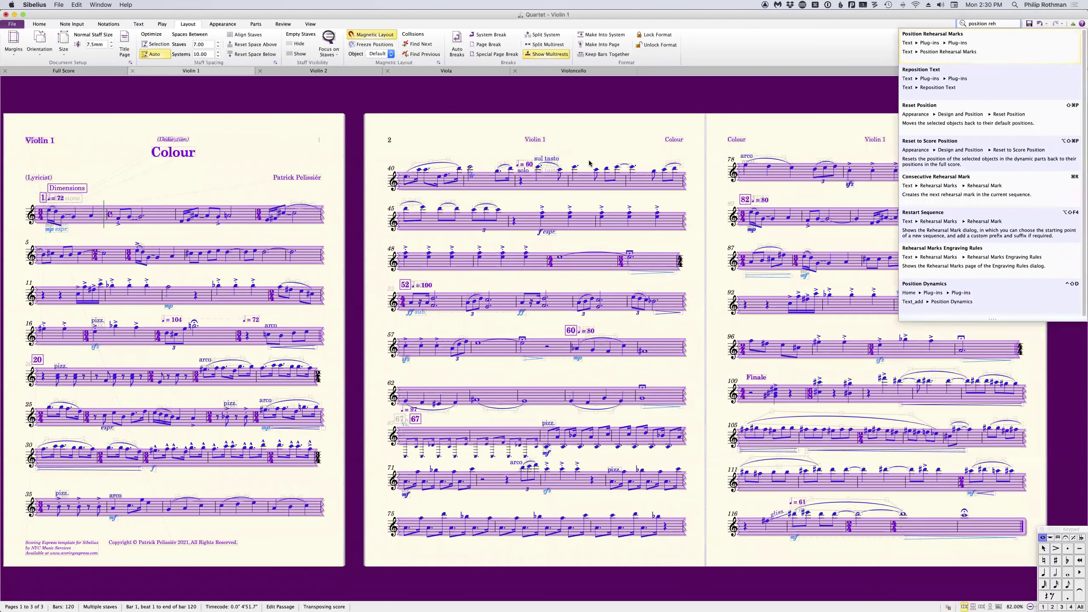
pyautogui.press('Return')
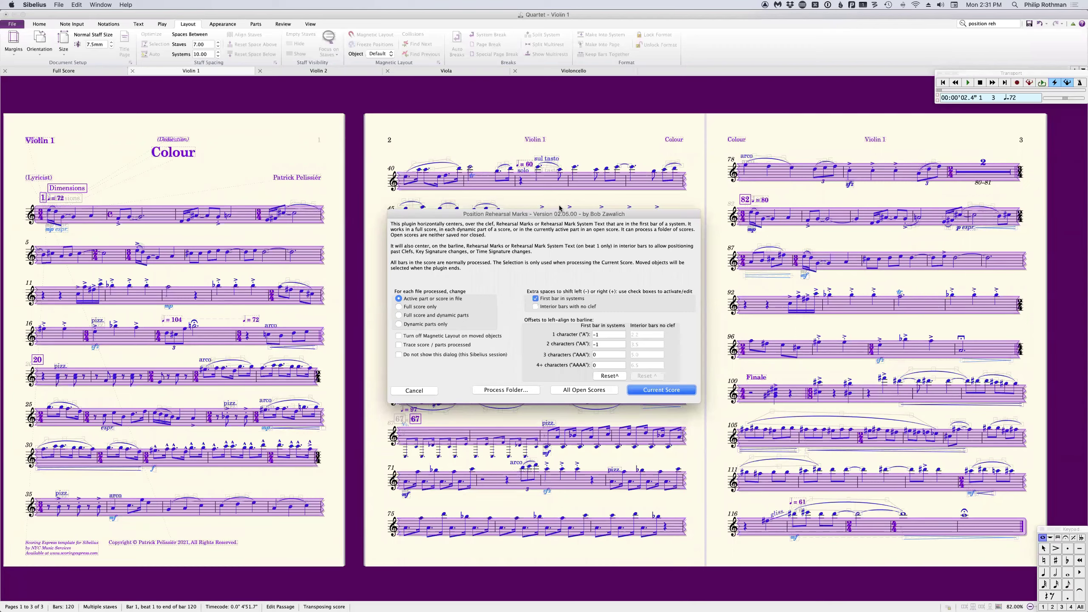
pyautogui.click(680, 390)
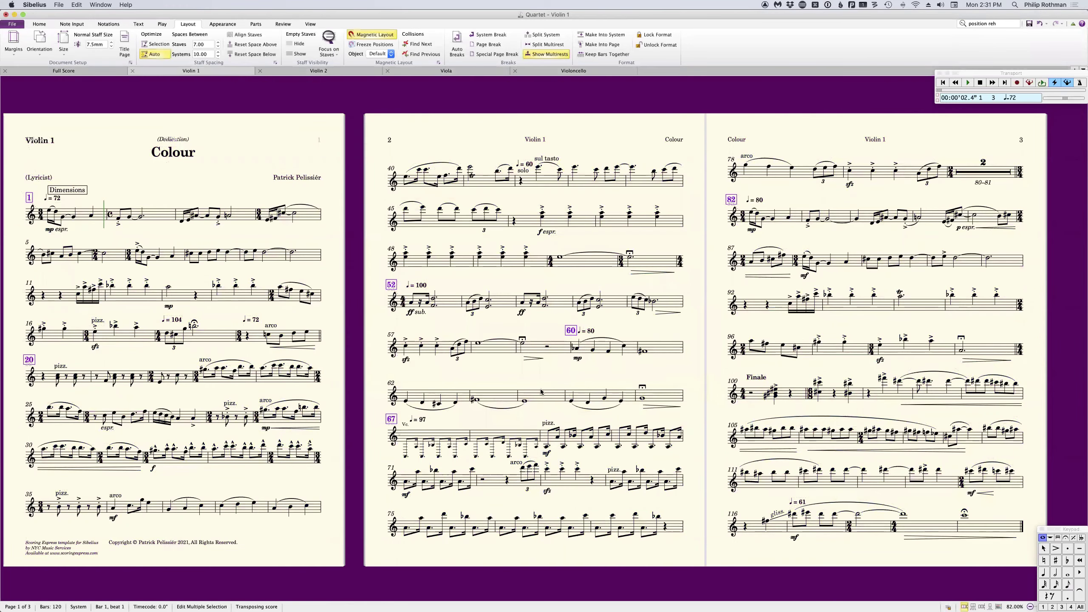
pyautogui.press('Escape')
pyautogui.click(733, 199)
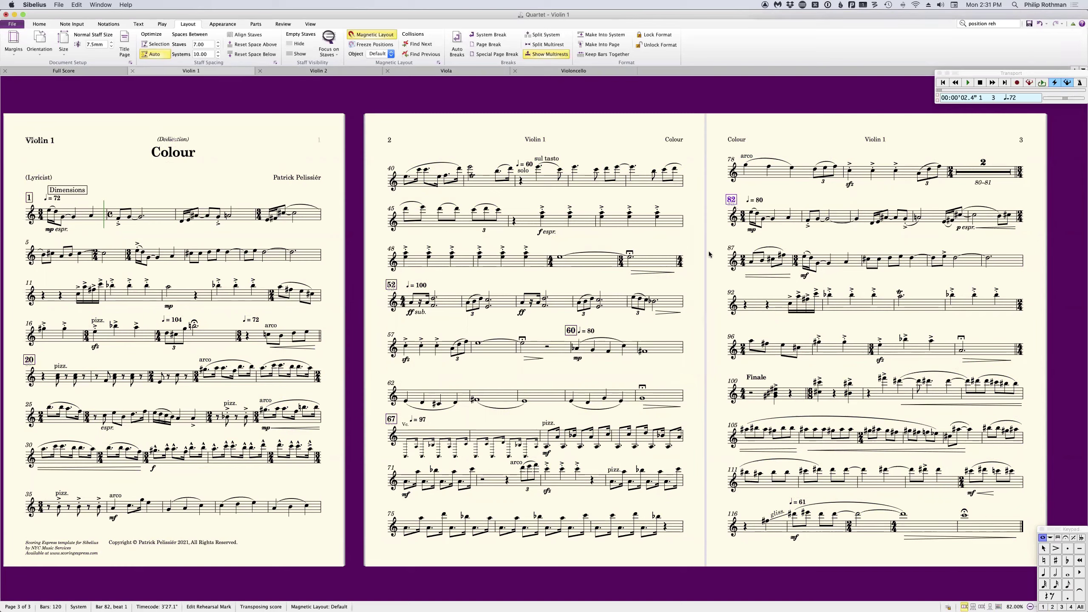
# - Undo the repositioning of the rehearsal marks in the Violin 1 part and clear the selection
pyautogui.click(385, 290)
pyautogui.press('super+a')
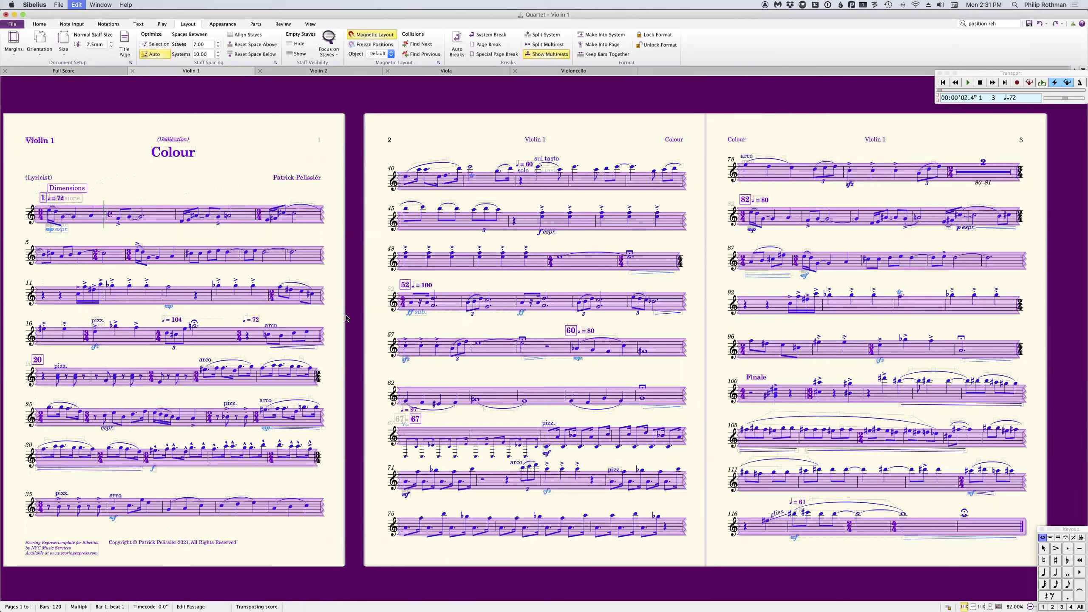
pyautogui.press('Escape')
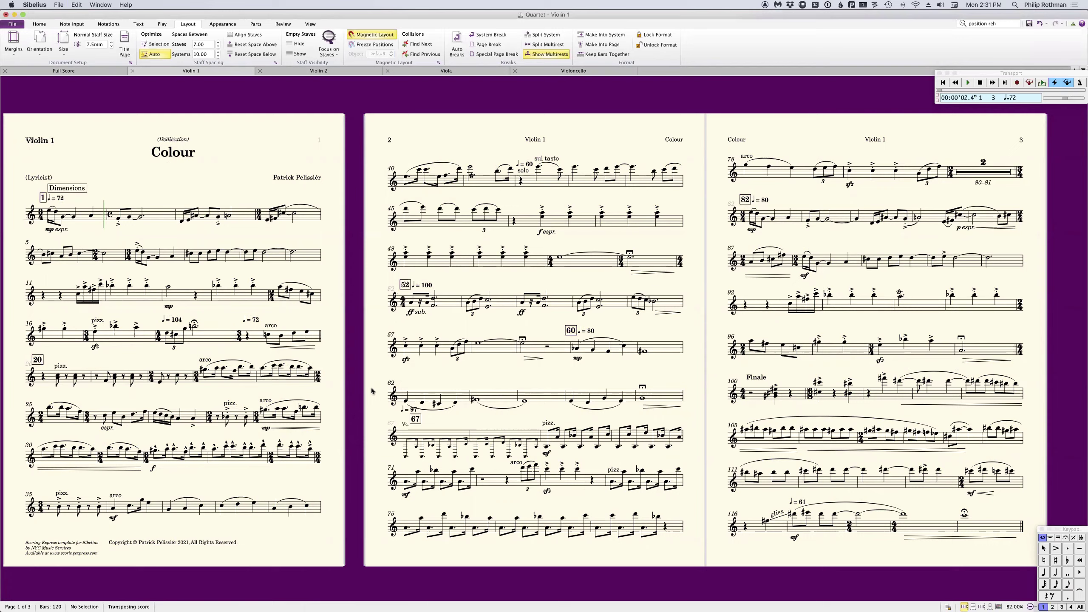
# - Reposition the rehearsal marks throughout the Violin 1 part with the Position Rehearsal Marks plug-in on the current score
pyautogui.press('super+a')
pyautogui.click(1002, 24)
pyautogui.write('position rehe')
pyautogui.press('Return')
pyautogui.press('Return')
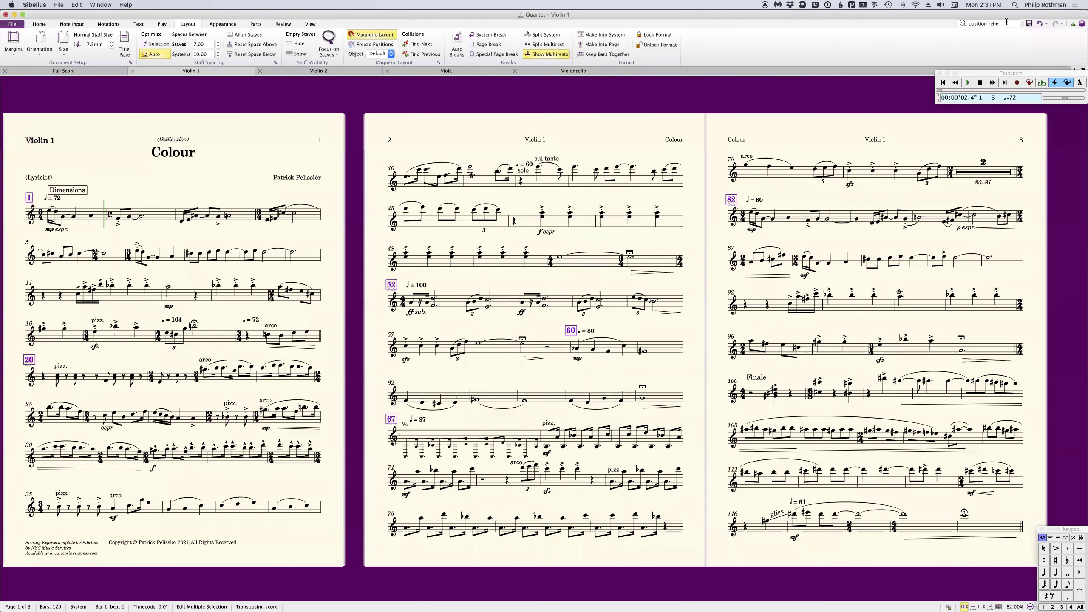
pyautogui.press('Escape')
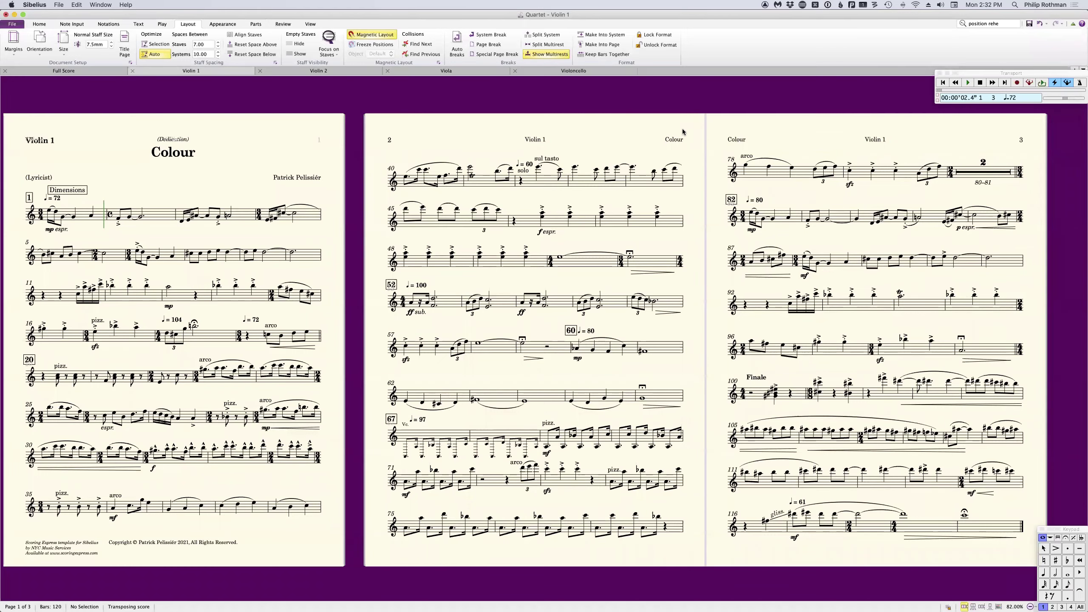
# - Close the Quartet score and the original Colour score
pyautogui.press('super+w')
pyautogui.click(562, 321)
pyautogui.press('super+w')
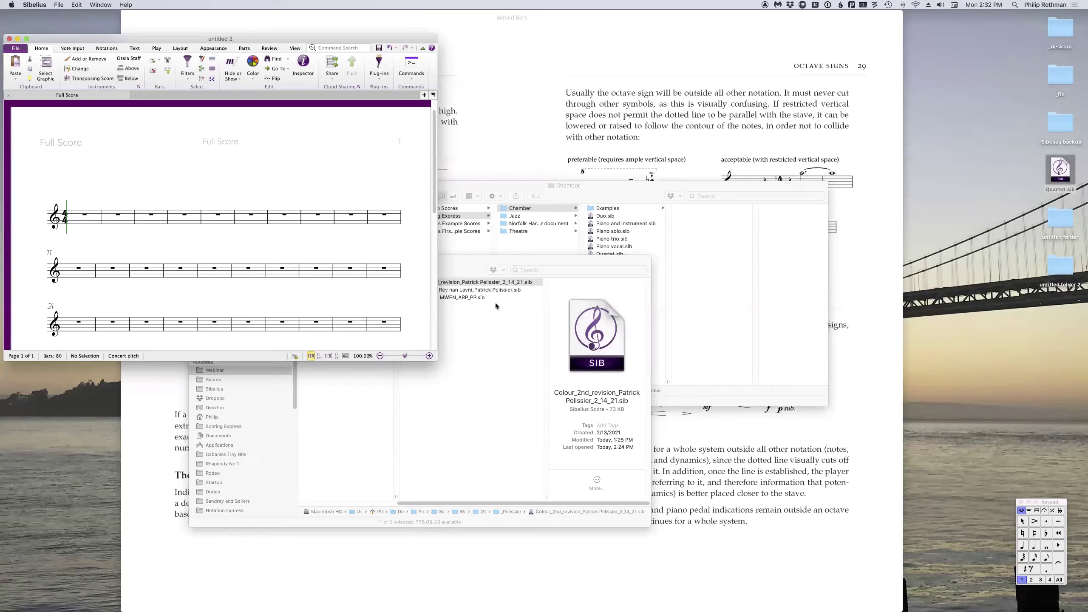
# - Switch to Finder and open Act I Extract source.sib from the 2021-03-01 folder in Sibelius
pyautogui.click(512, 323)
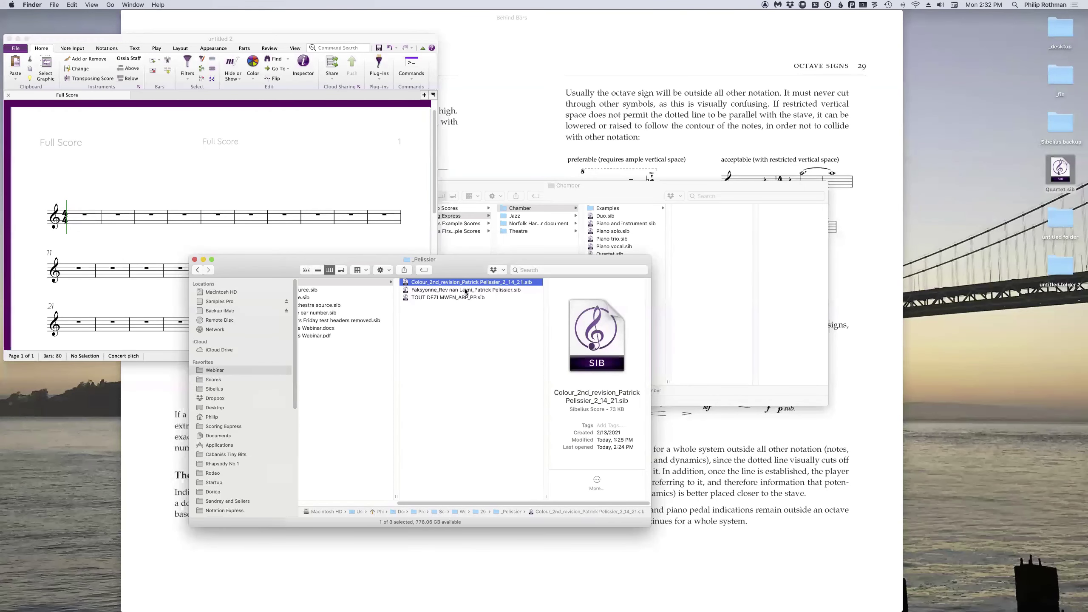
pyautogui.hscroll(-5, 474, 290)
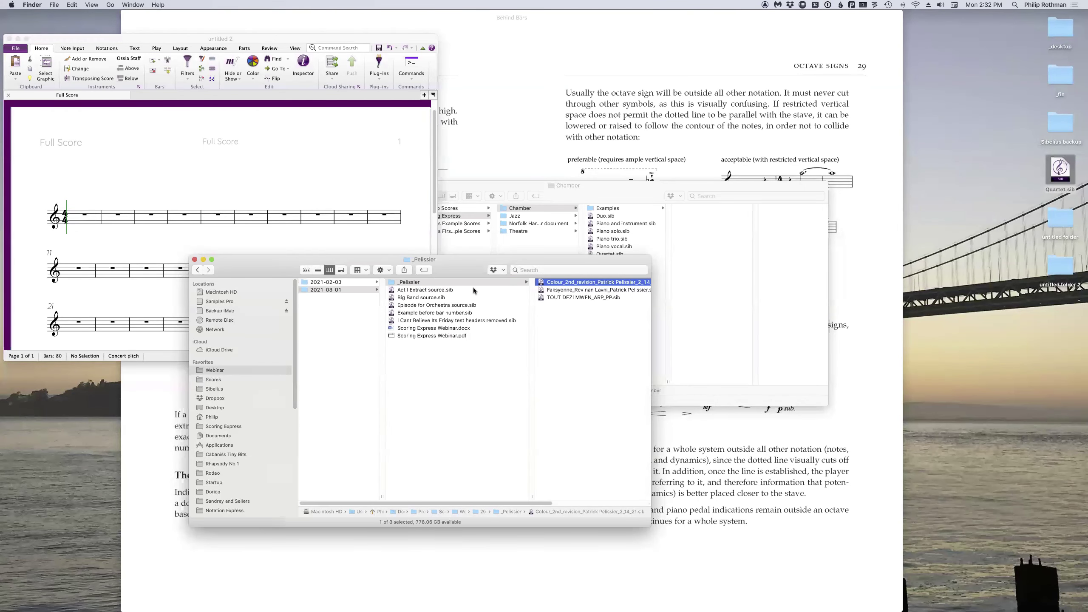
pyautogui.doubleClick(447, 288)
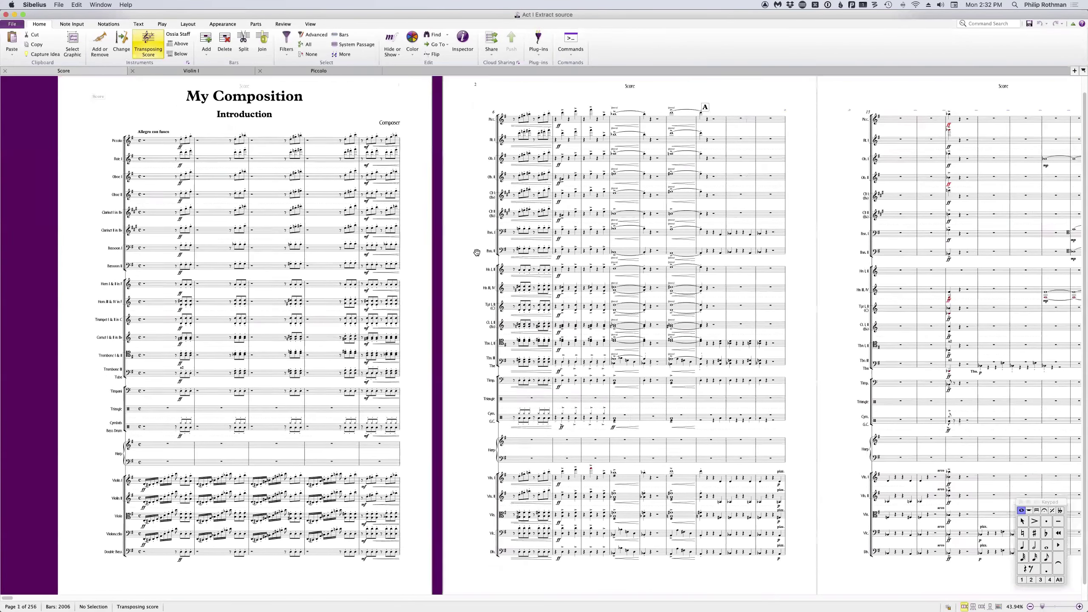
# - Examine the orchestral full score from its opening Introduction through the following numbers and return to the first page
pyautogui.scroll(2, 508, 251)
pyautogui.scroll(1, 509, 250)
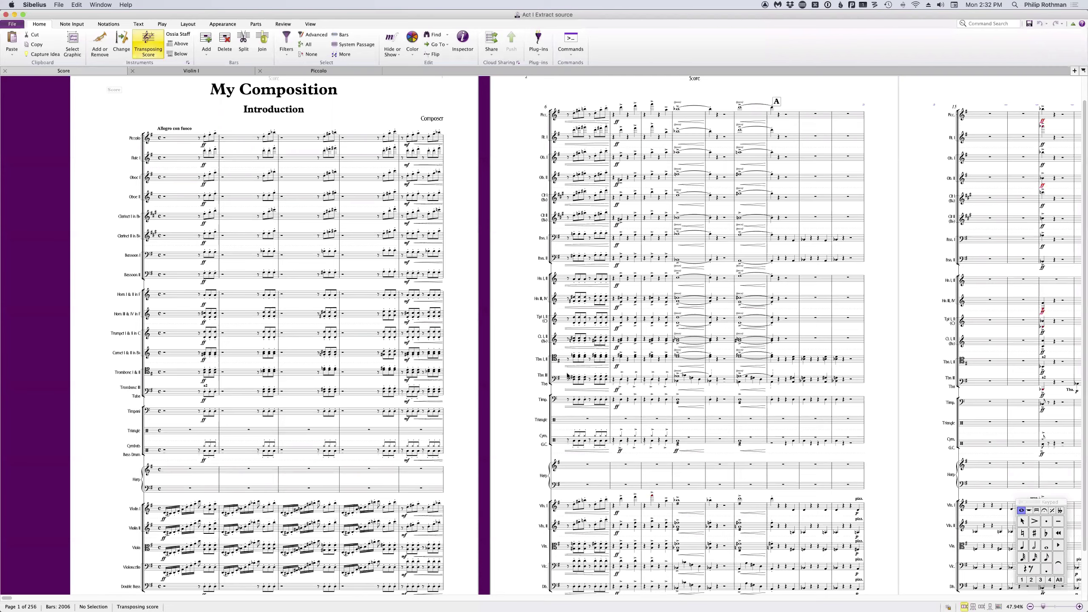
pyautogui.scroll(-1, 568, 393)
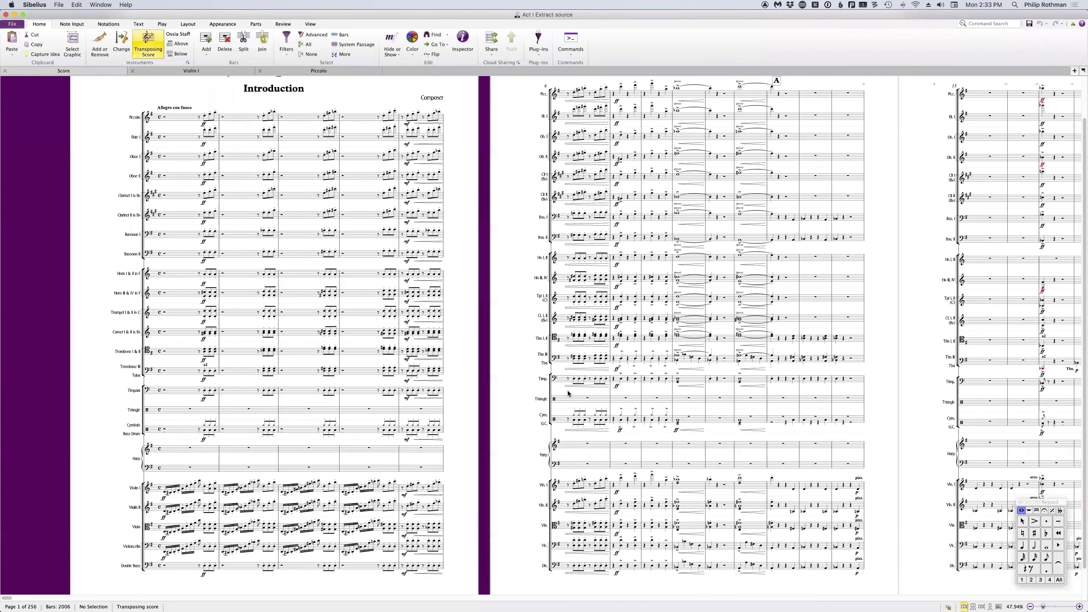
pyautogui.click(565, 259)
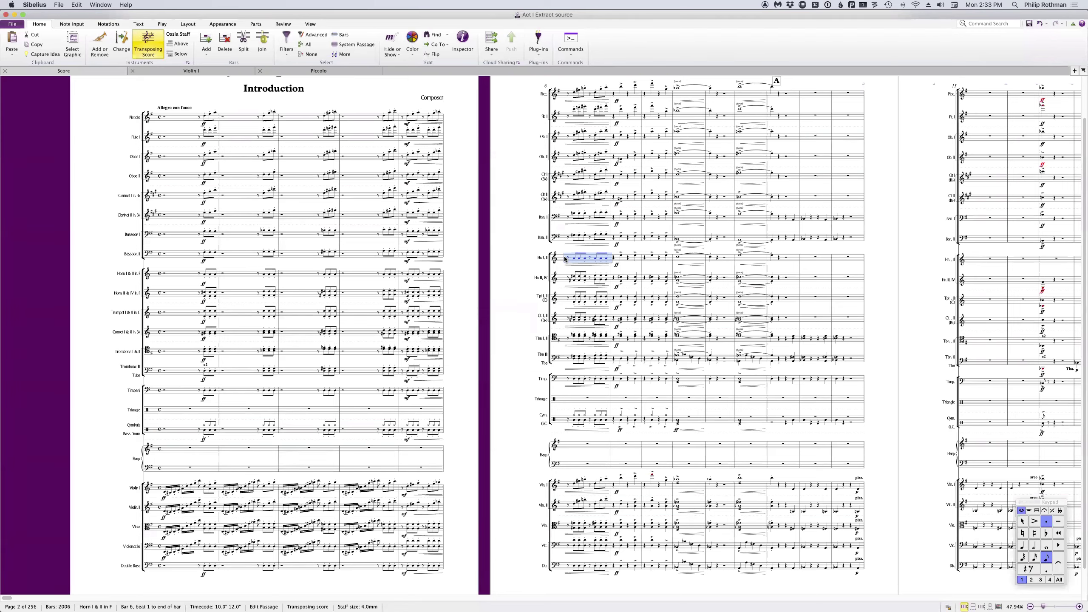
pyautogui.click(521, 246)
pyautogui.scroll(-2, 521, 246)
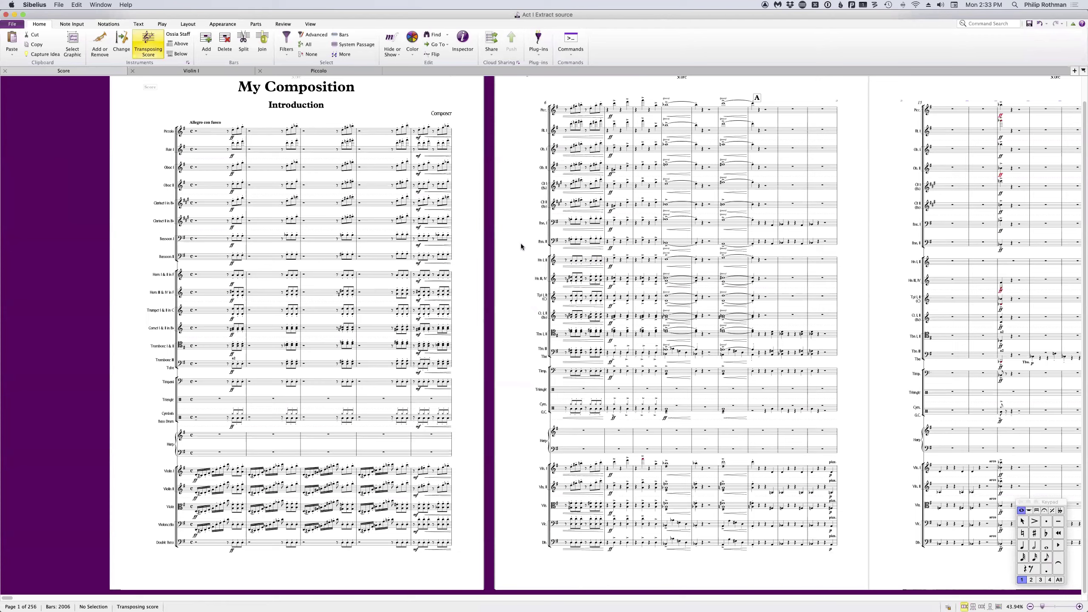
pyautogui.hscroll(15, 521, 247)
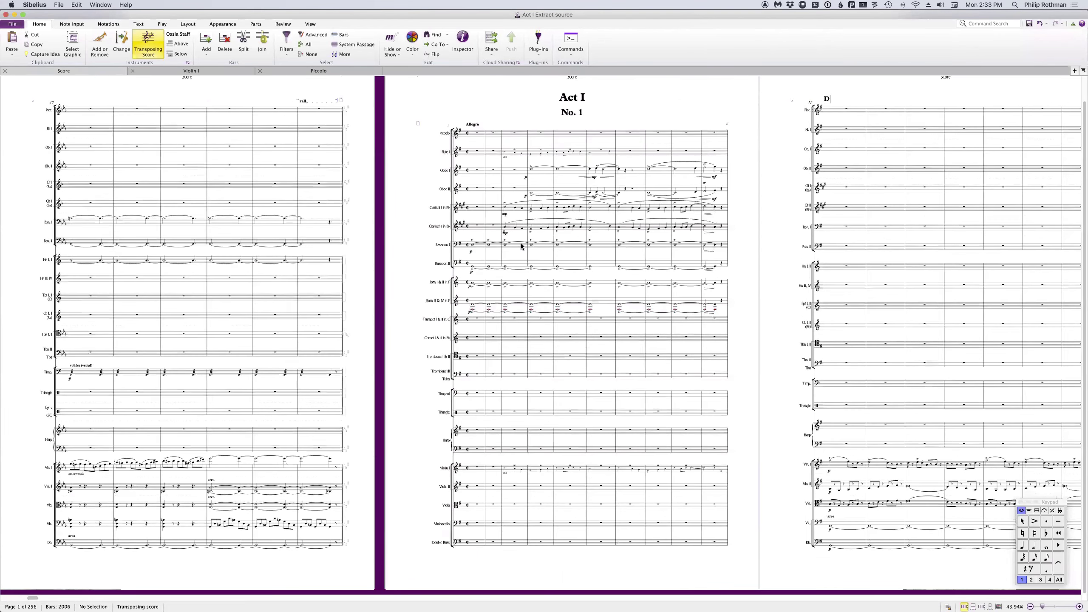
pyautogui.hscroll(15, 521, 246)
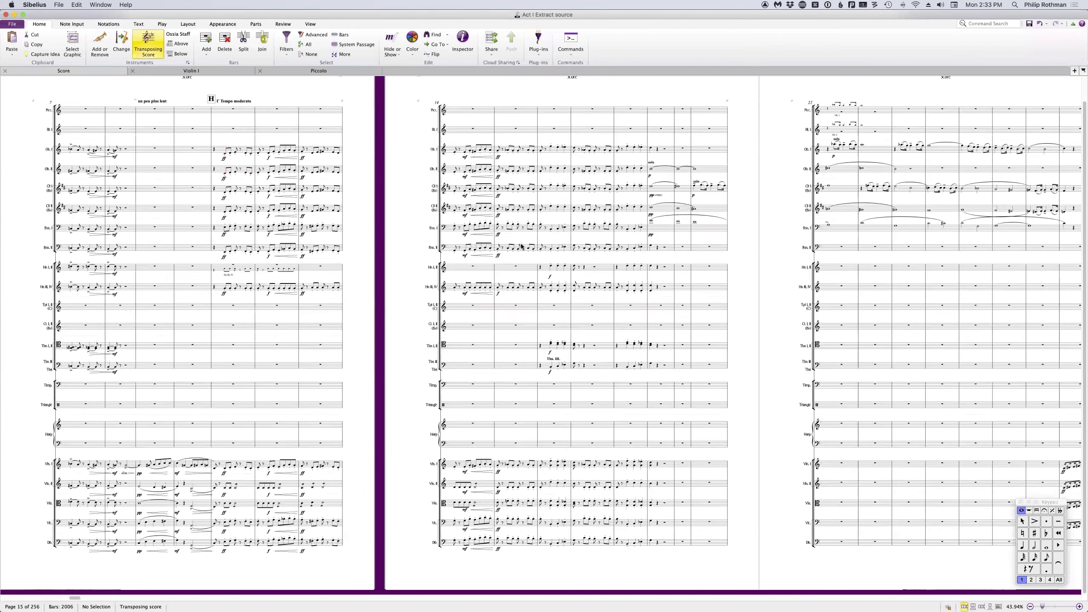
pyautogui.hscroll(15, 521, 246)
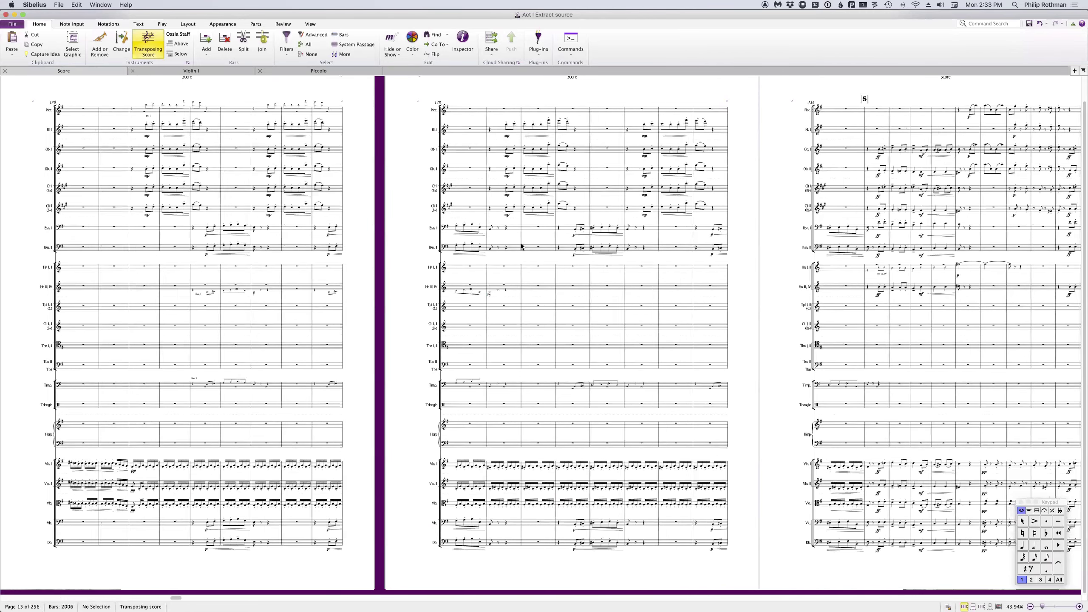
pyautogui.press('super+Home')
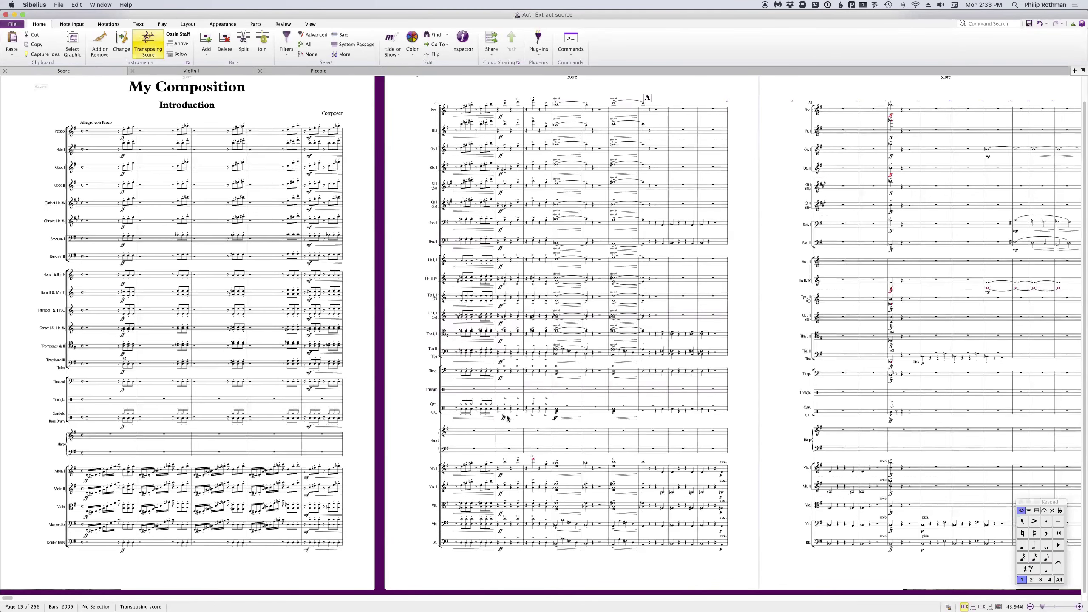
# - Open the Piccolo part from bar 7, view its first and last pages, and return to the full score with nothing selected
pyautogui.click(499, 111)
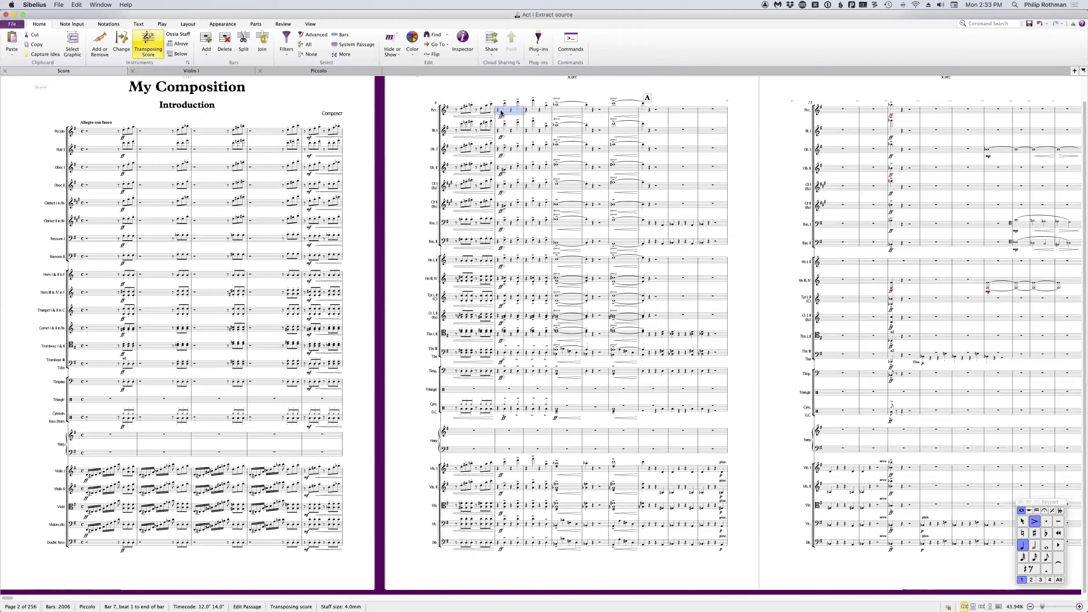
pyautogui.press('w')
pyautogui.press('super+minus')
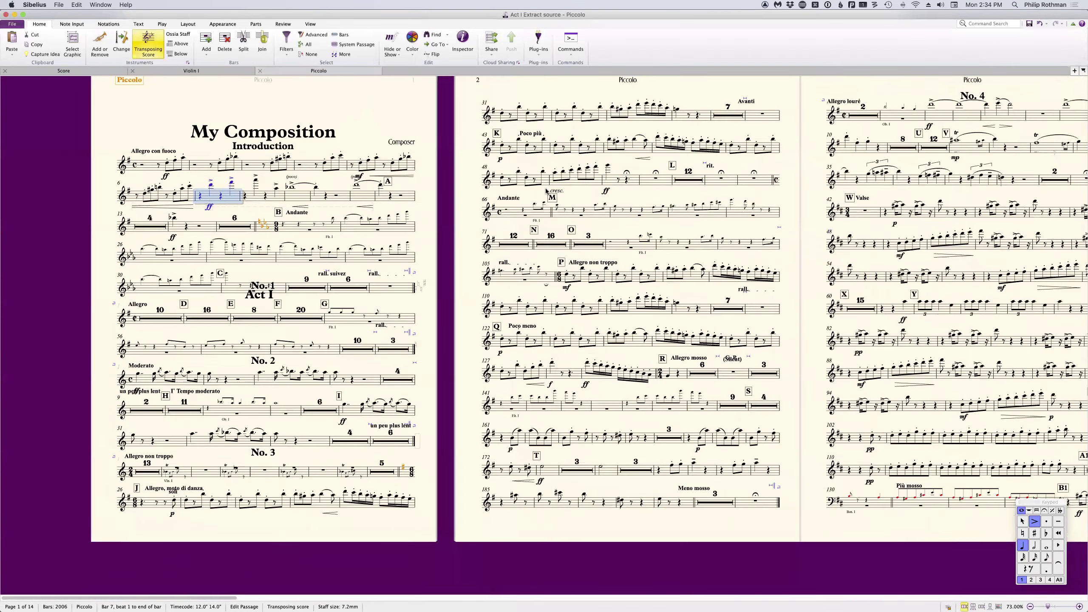
pyautogui.press('super+End')
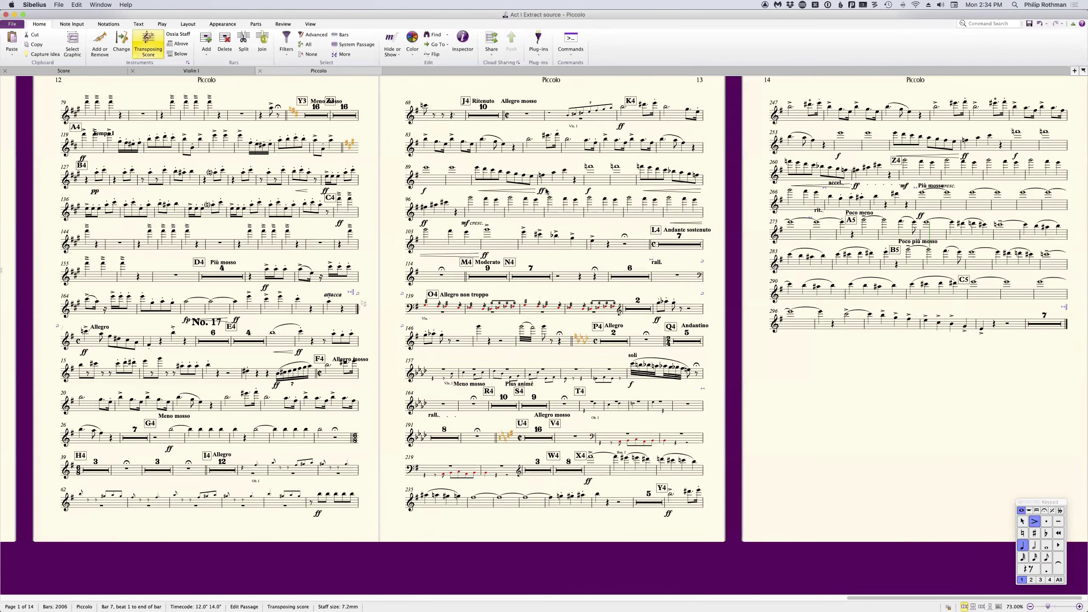
pyautogui.press('w')
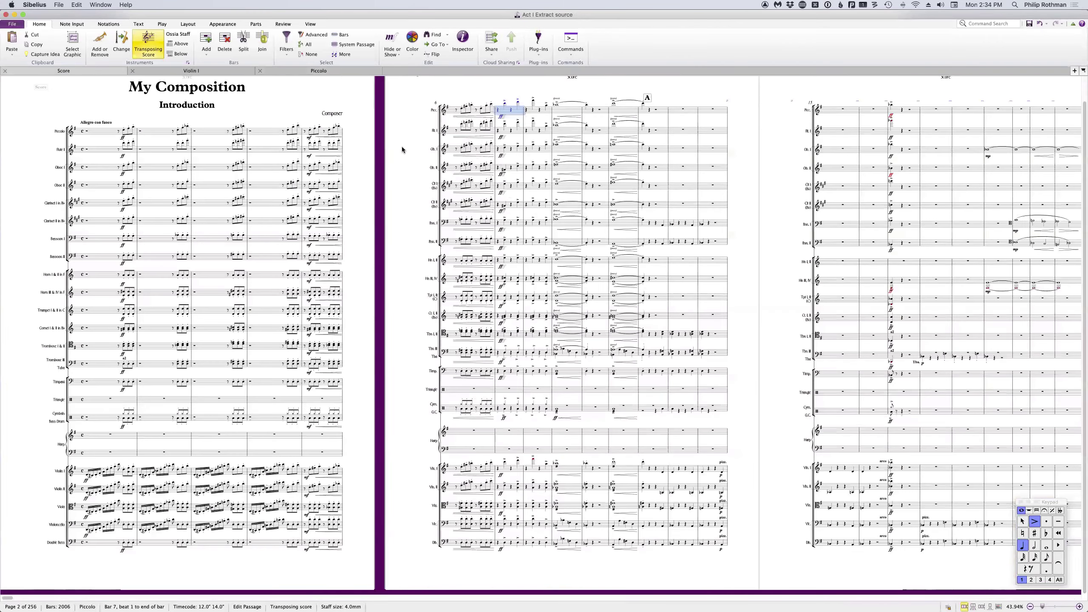
pyautogui.press('Escape')
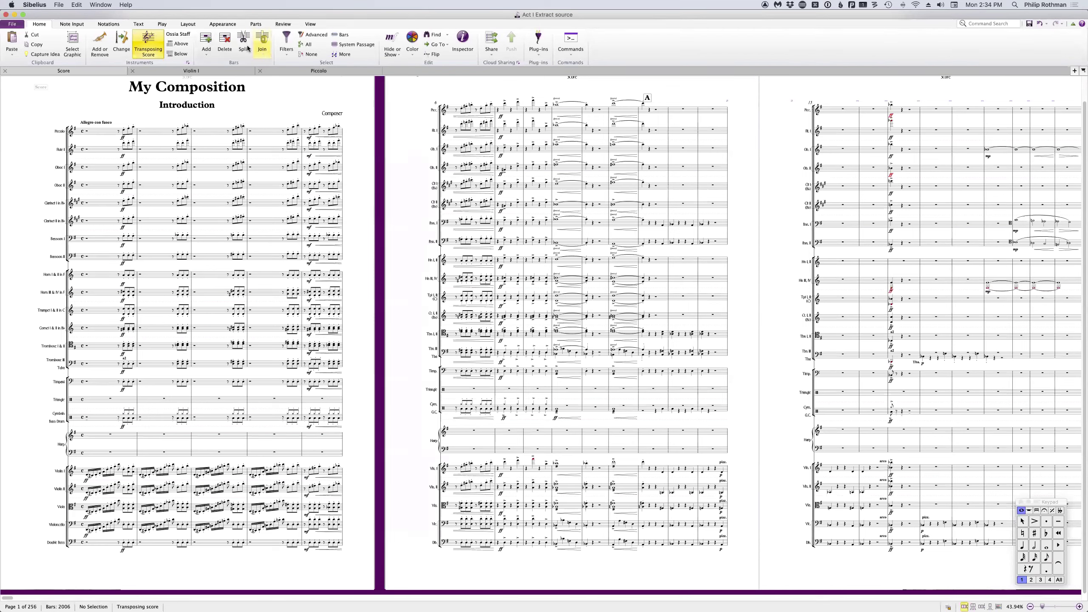
# - Import the SE Chamber – Quintet house style with playback dictionary, instrument definitions, engraving rules, note spacing rule, default multiple part appearance and Magnetic Layout settings
pyautogui.click(227, 23)
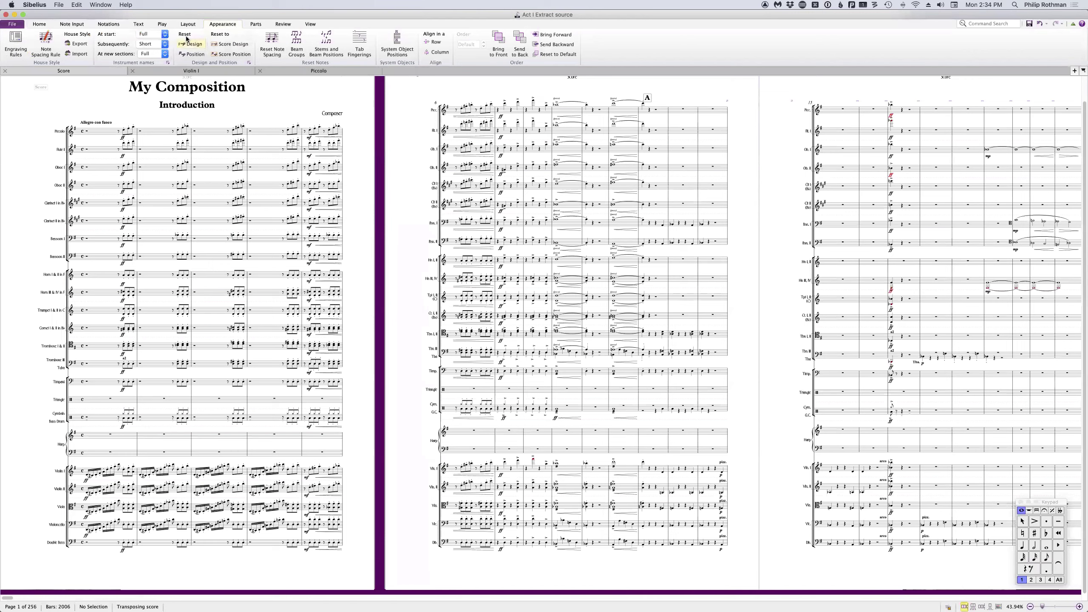
pyautogui.click(76, 53)
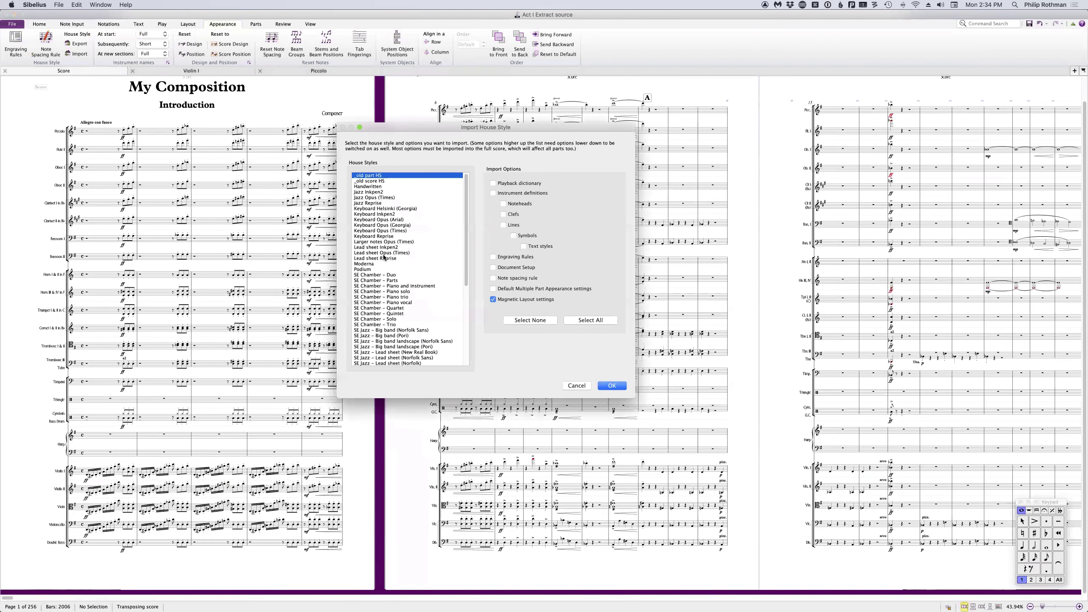
pyautogui.click(397, 313)
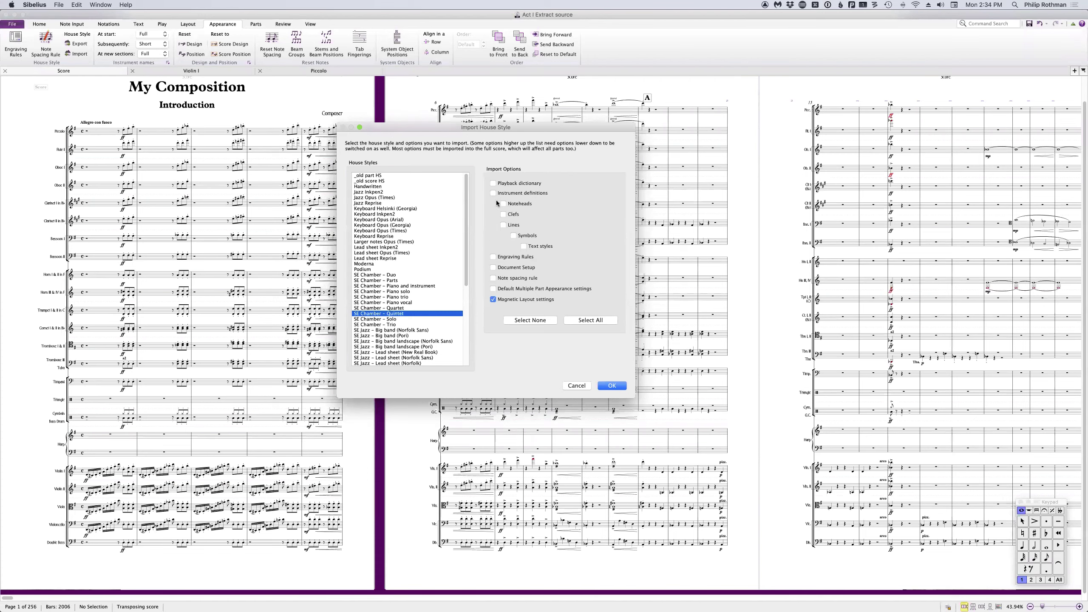
pyautogui.click(492, 184)
pyautogui.click(493, 193)
pyautogui.click(493, 257)
pyautogui.click(493, 278)
pyautogui.click(493, 289)
pyautogui.click(611, 386)
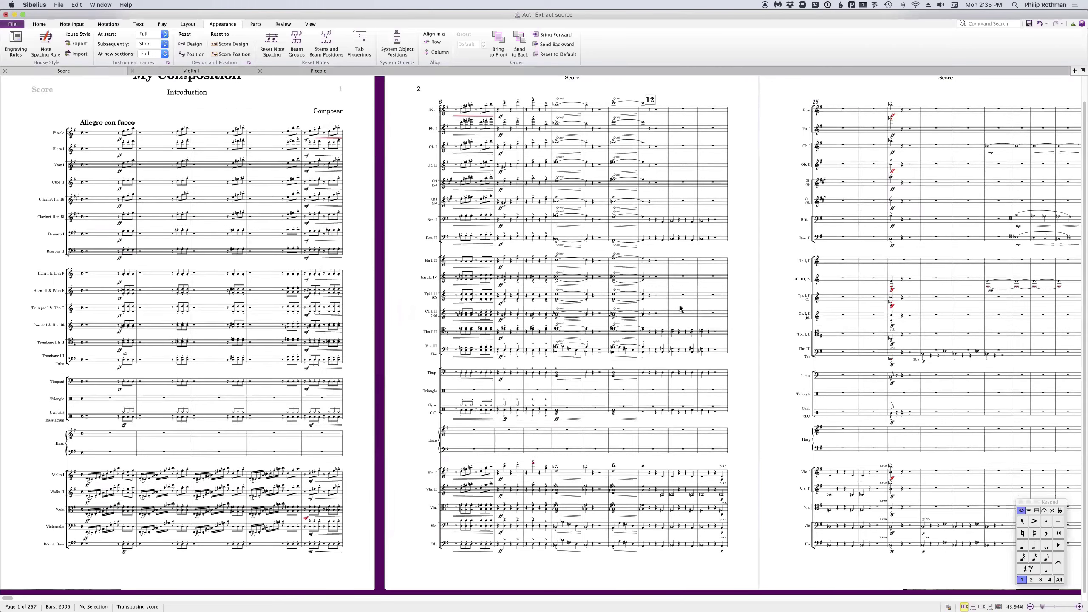
# - Examine the restyled full score through its first six pages and return to the opening page
pyautogui.hscroll(2, 731, 307)
pyautogui.scroll(3, 731, 306)
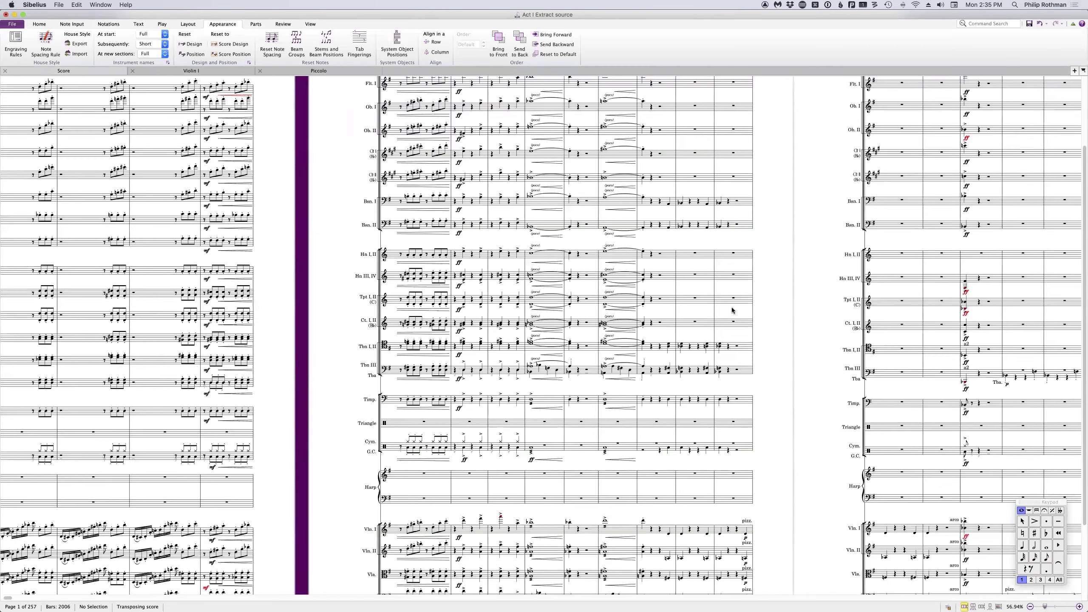
pyautogui.scroll(3, 732, 309)
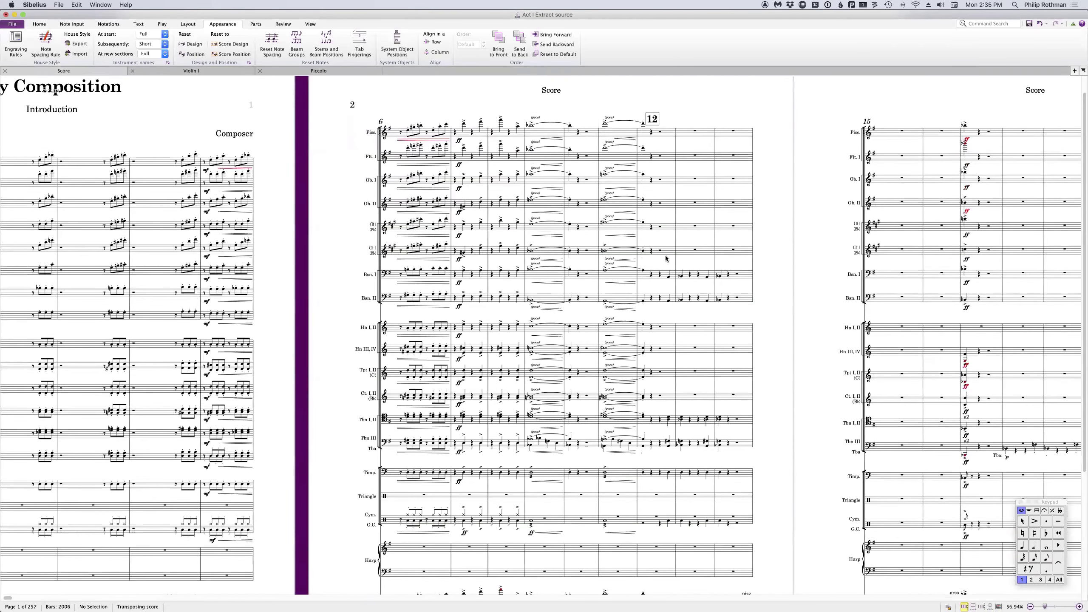
pyautogui.hscroll(10, 515, 256)
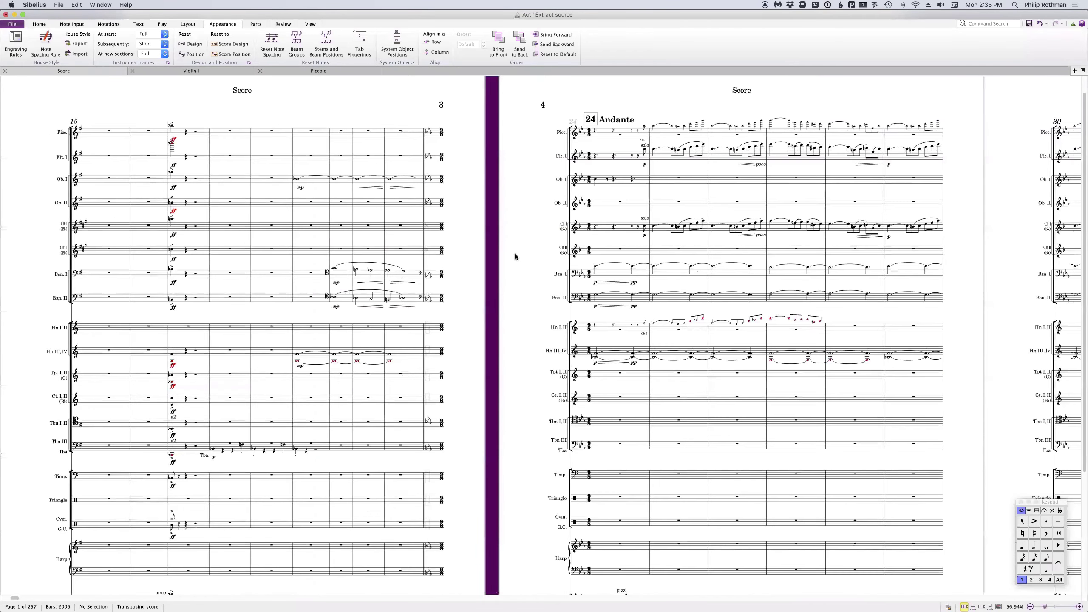
pyautogui.hscroll(10, 515, 256)
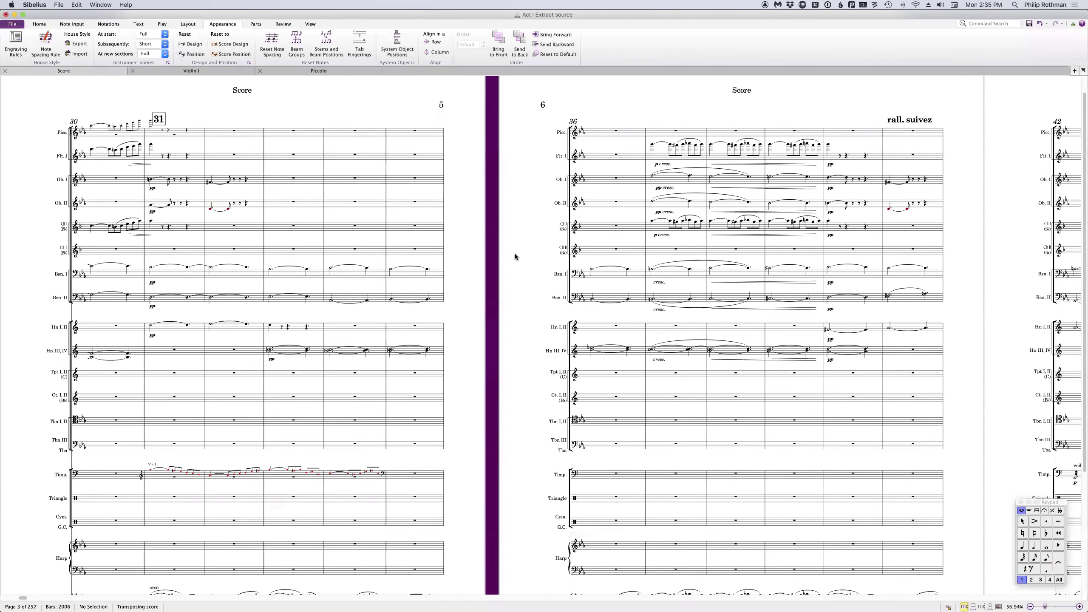
pyautogui.hscroll(-10, 515, 255)
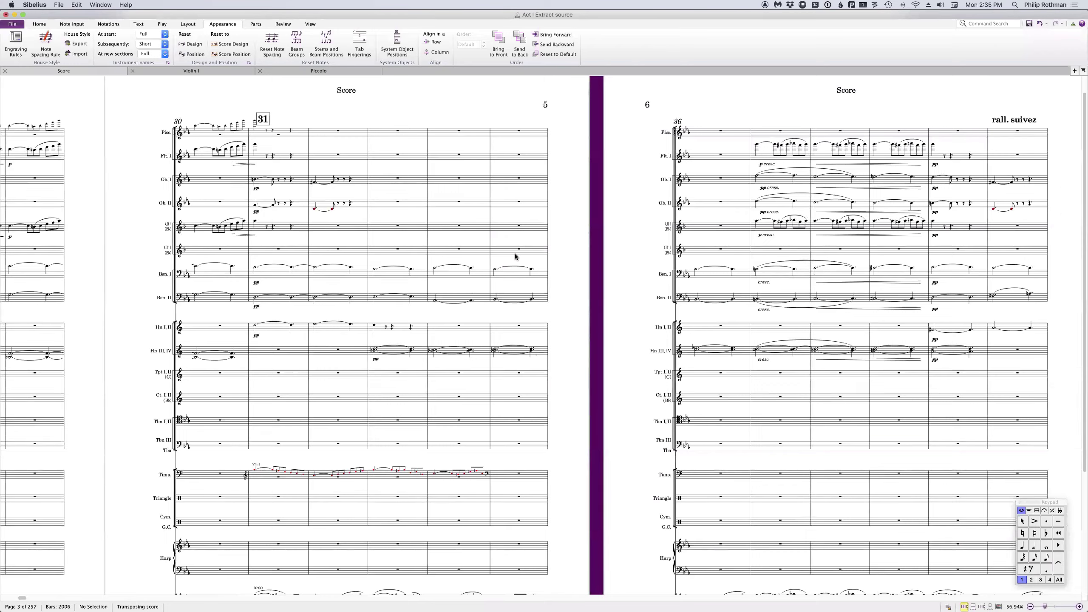
pyautogui.hscroll(-10, 515, 255)
pyautogui.press('super+minus')
pyautogui.scroll(-1, 515, 240)
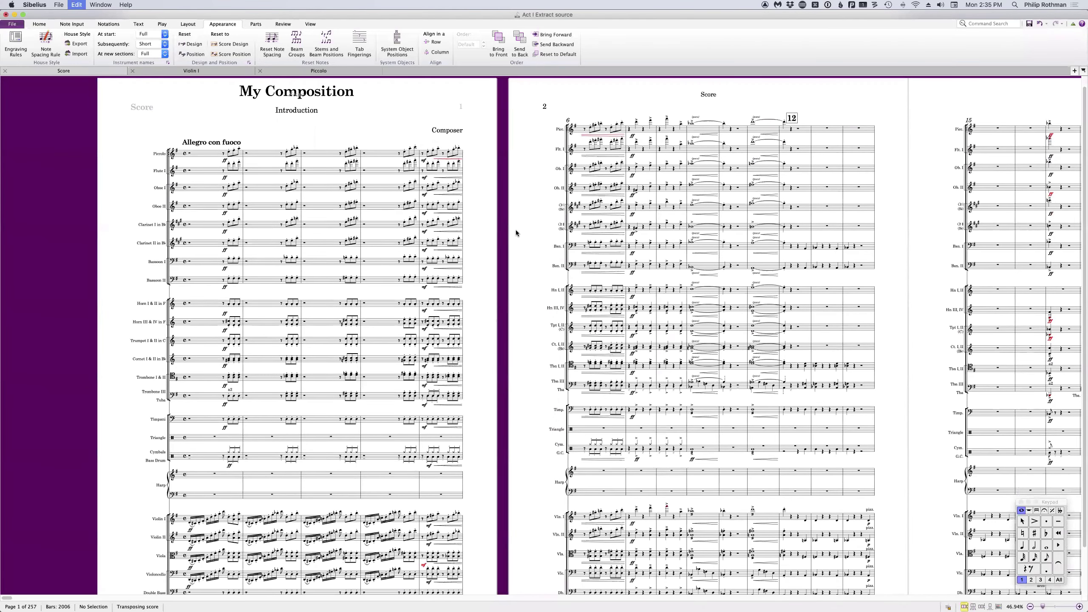
# - Select the entire score and reset its note spacing, design and position, then clear the selection
pyautogui.press('super+a')
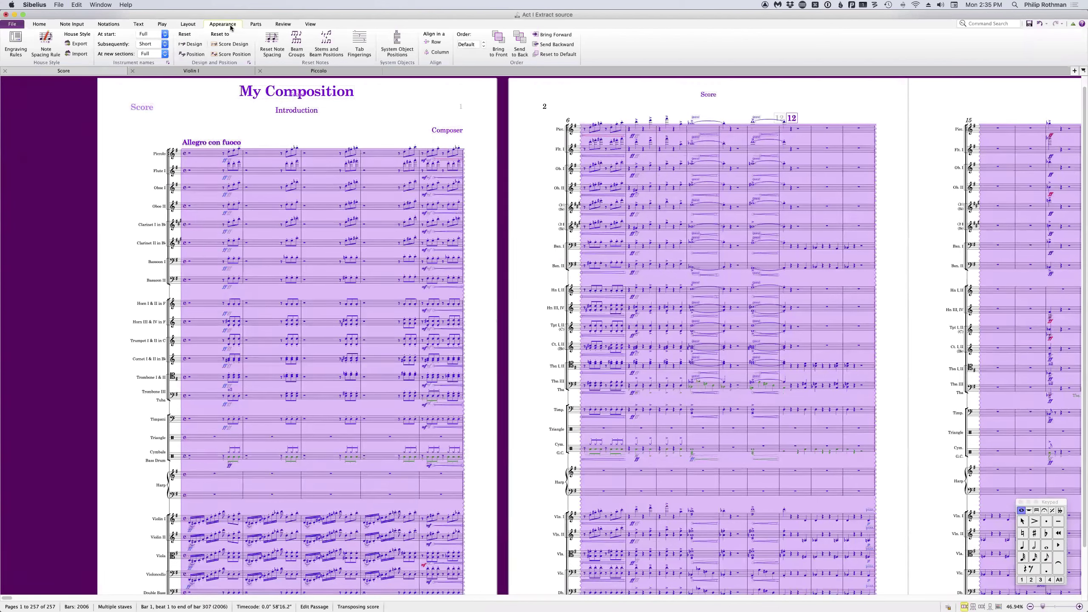
pyautogui.click(268, 51)
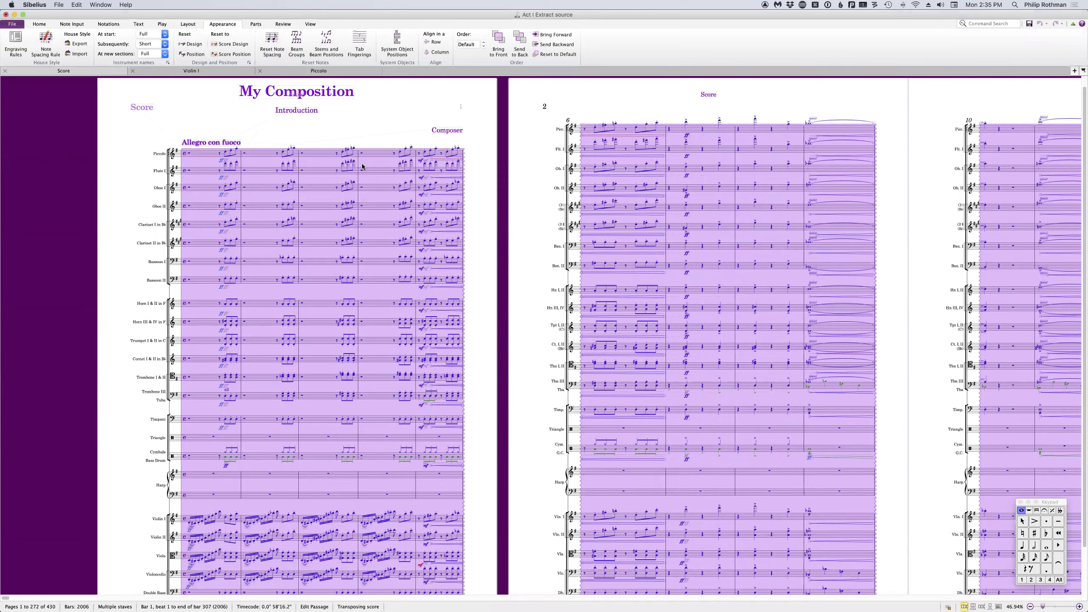
pyautogui.hscroll(5, 363, 166)
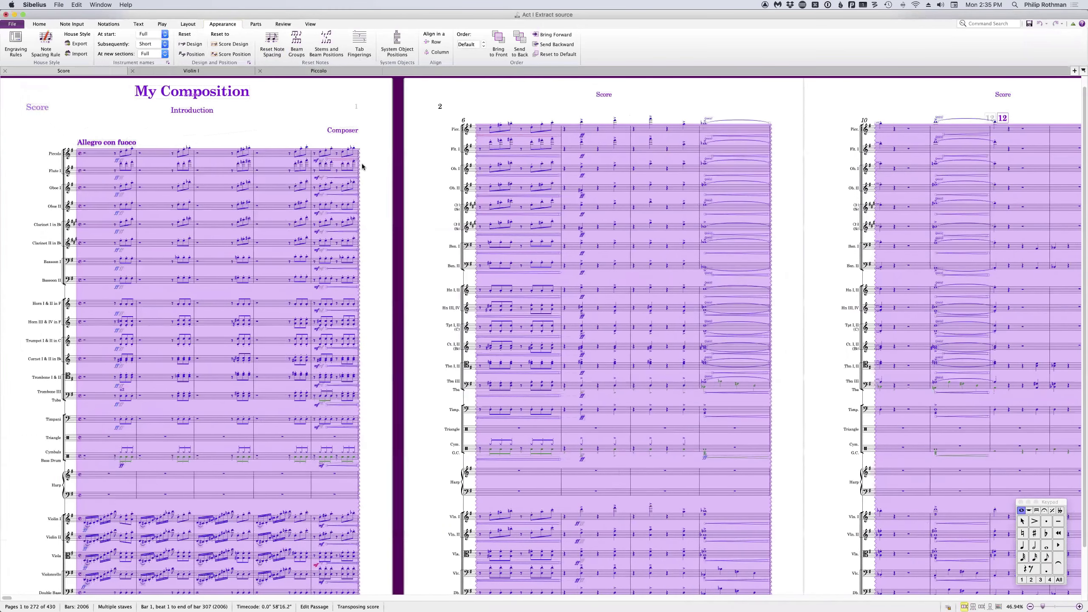
pyautogui.click(191, 45)
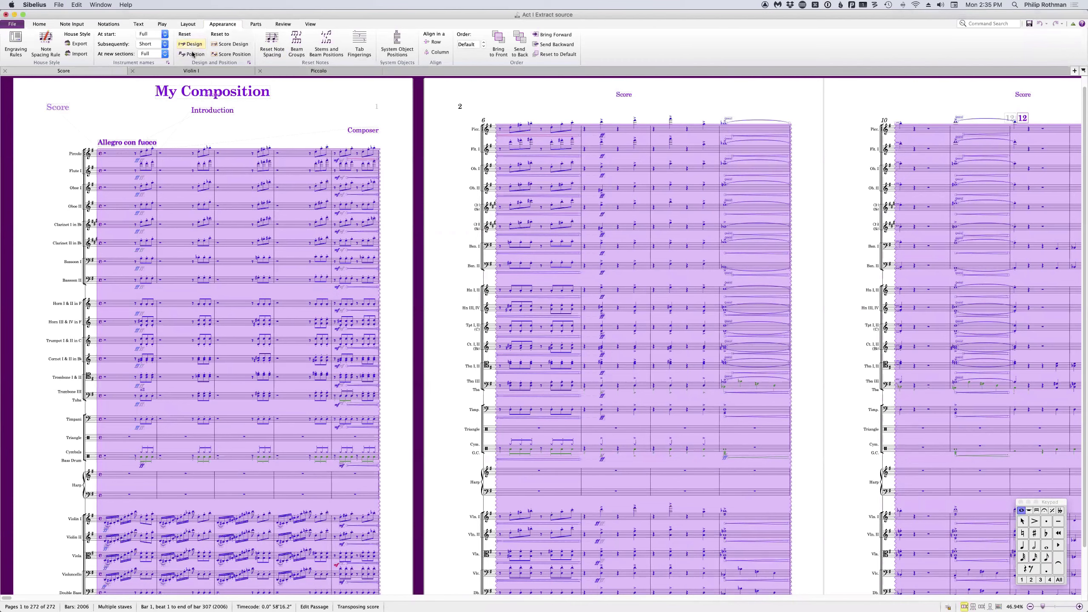
pyautogui.click(197, 55)
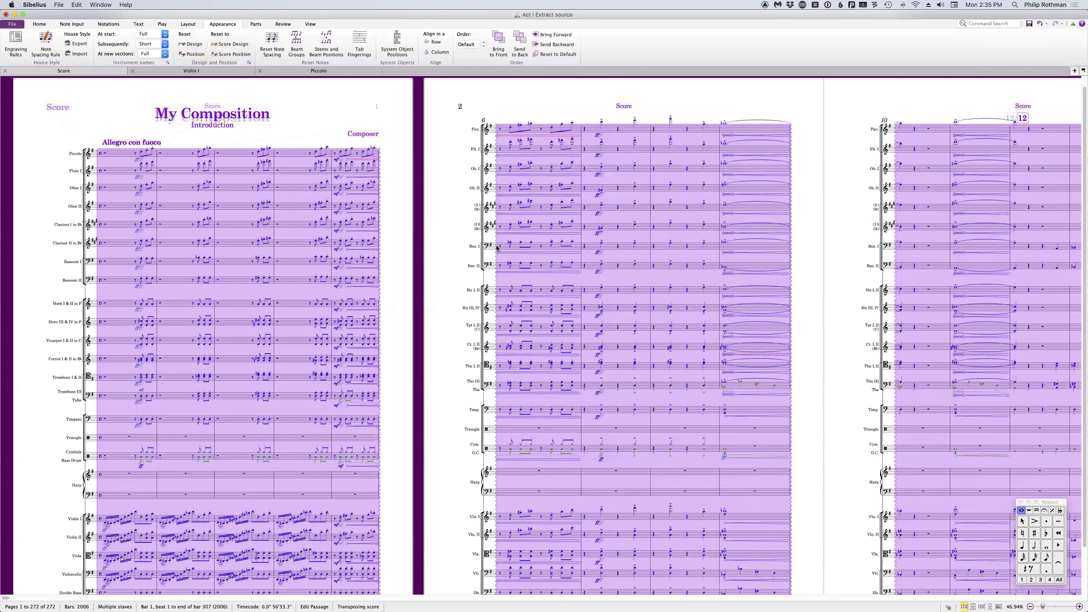
pyautogui.click(426, 266)
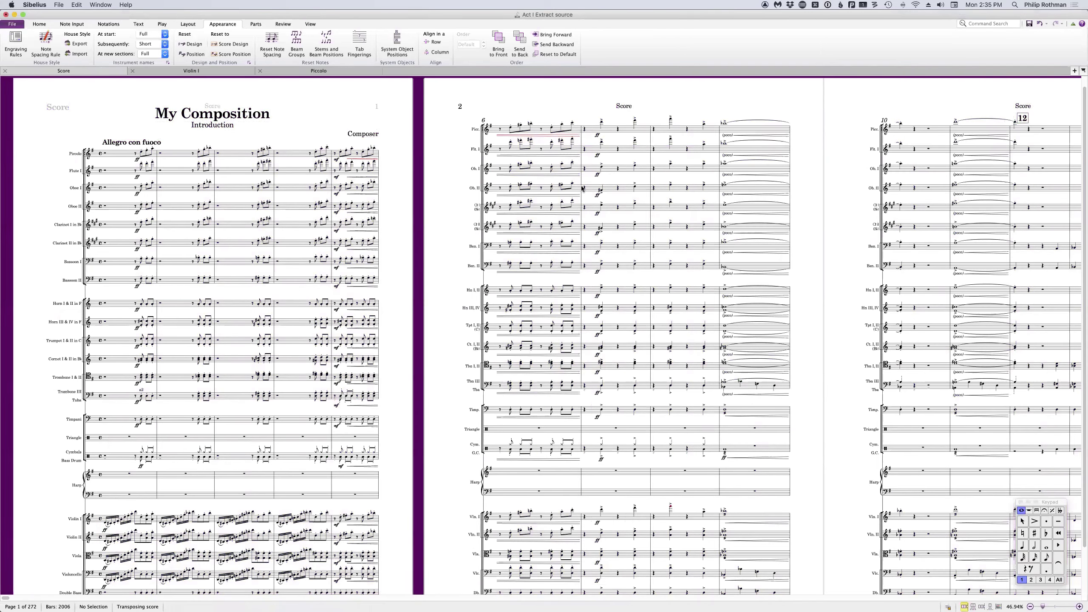
# - Look through the reset full score up to the start of No. 3 and return to the first page
pyautogui.hscroll(15, 581, 187)
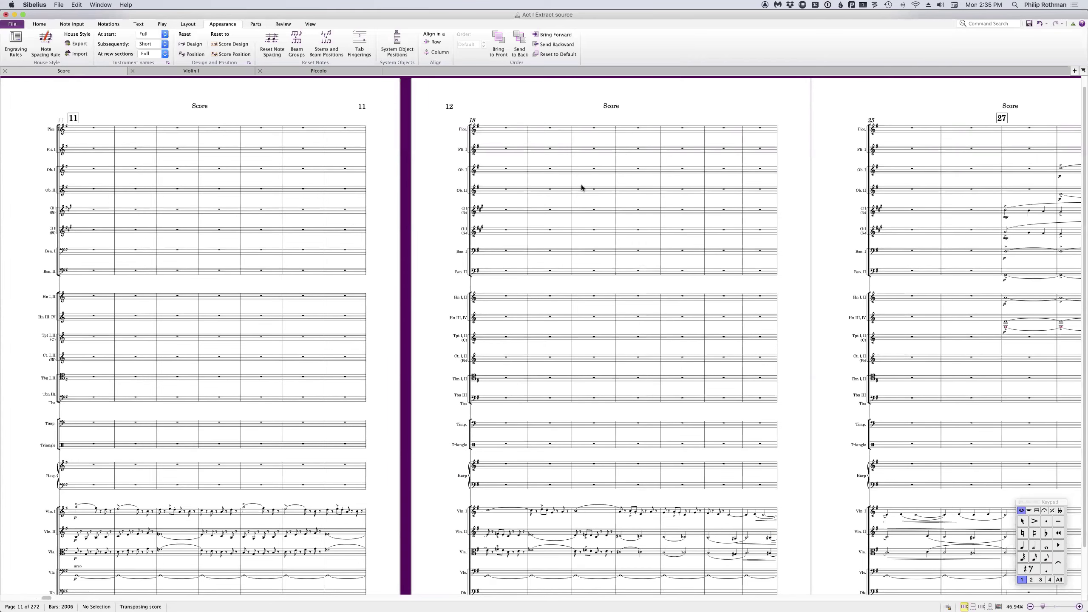
pyautogui.press('l')
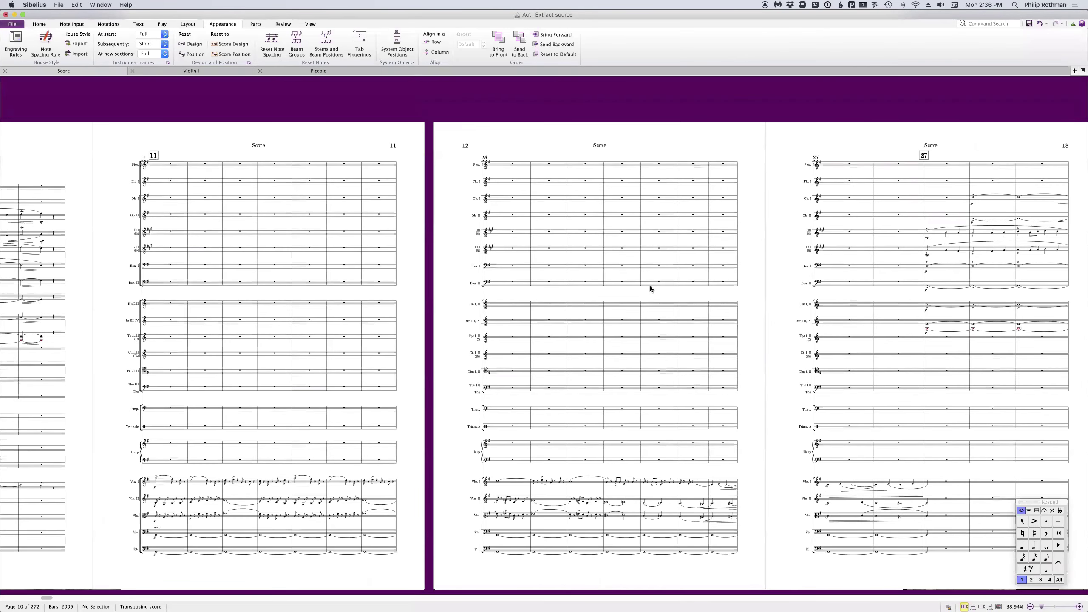
pyautogui.scroll(1, 649, 286)
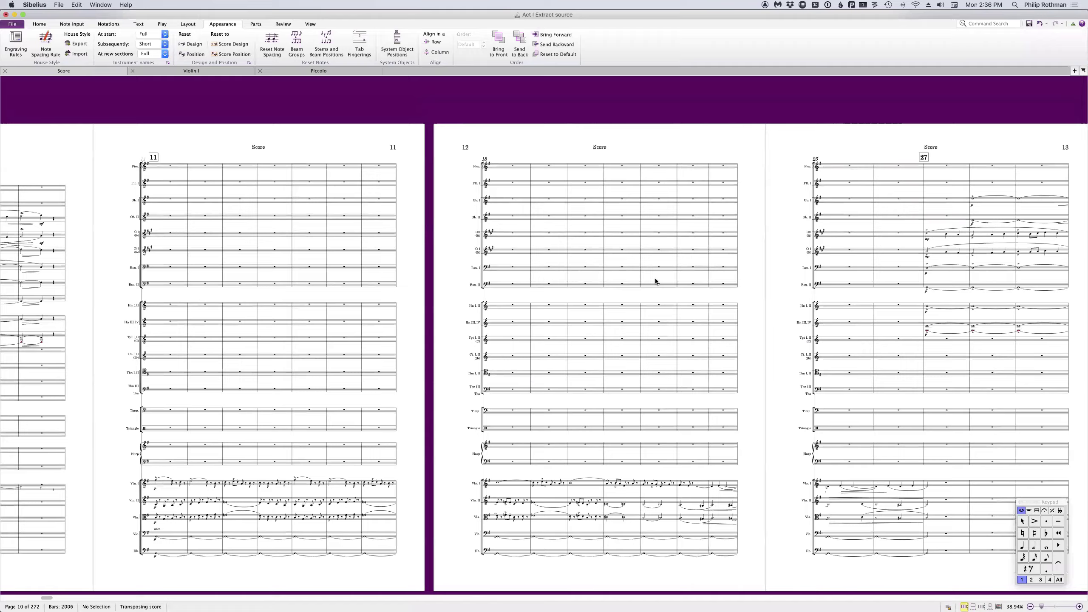
pyautogui.hscroll(20, 656, 281)
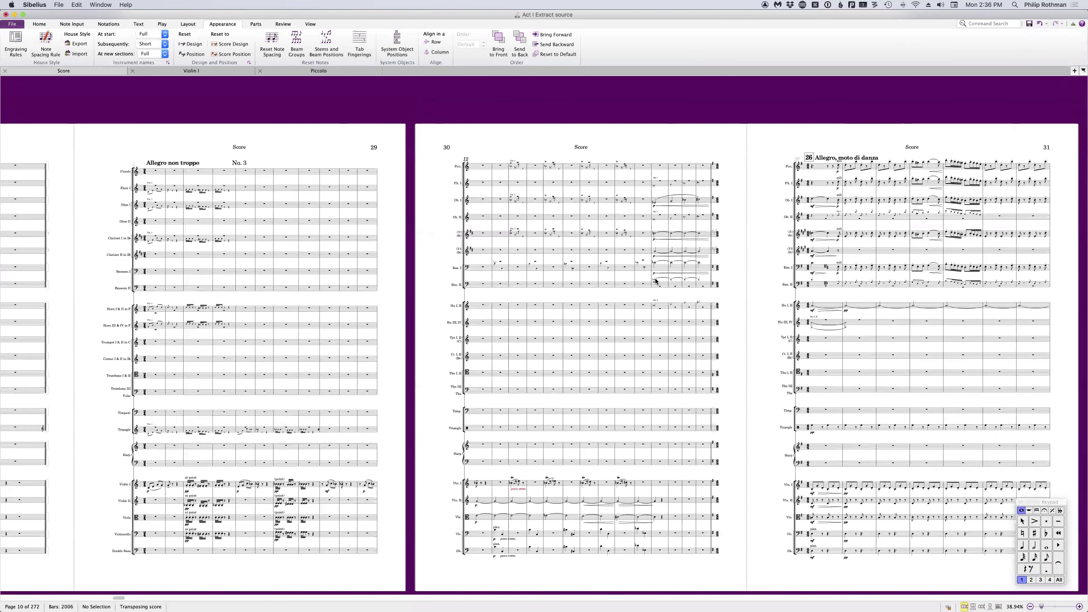
pyautogui.hscroll(-4, 656, 281)
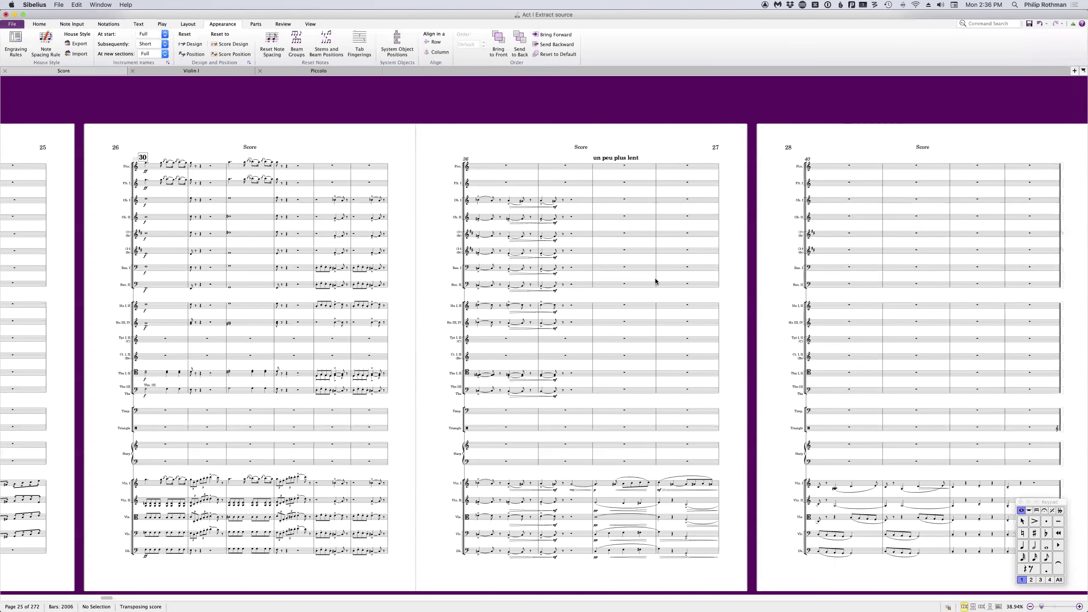
pyautogui.hscroll(-20, 655, 281)
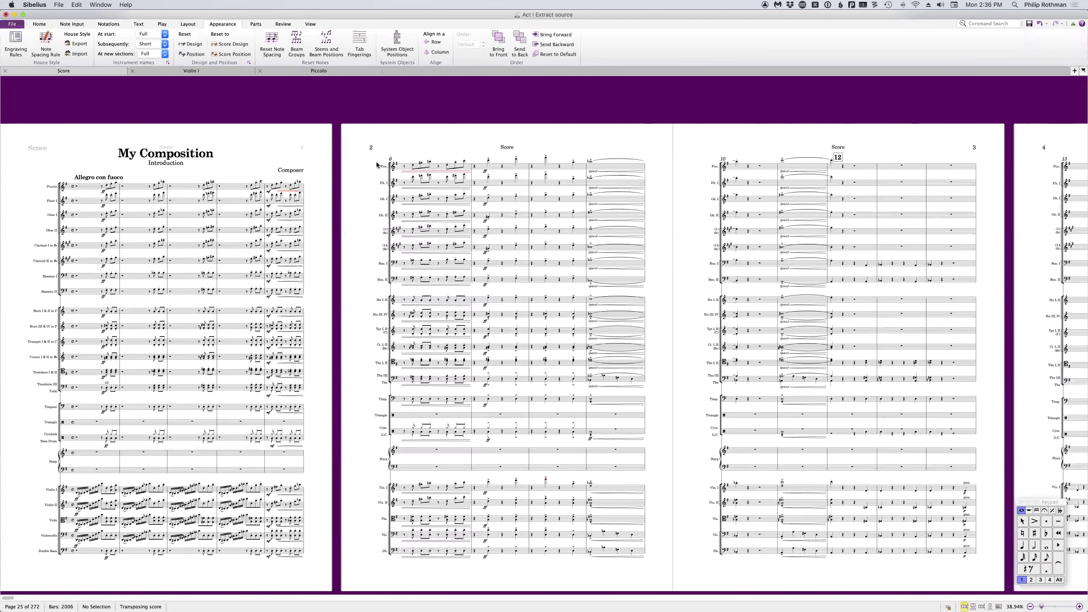
# - Open the Piccolo part from bar 4 of the score and review its layout from the first page to page 15
pyautogui.click(228, 189)
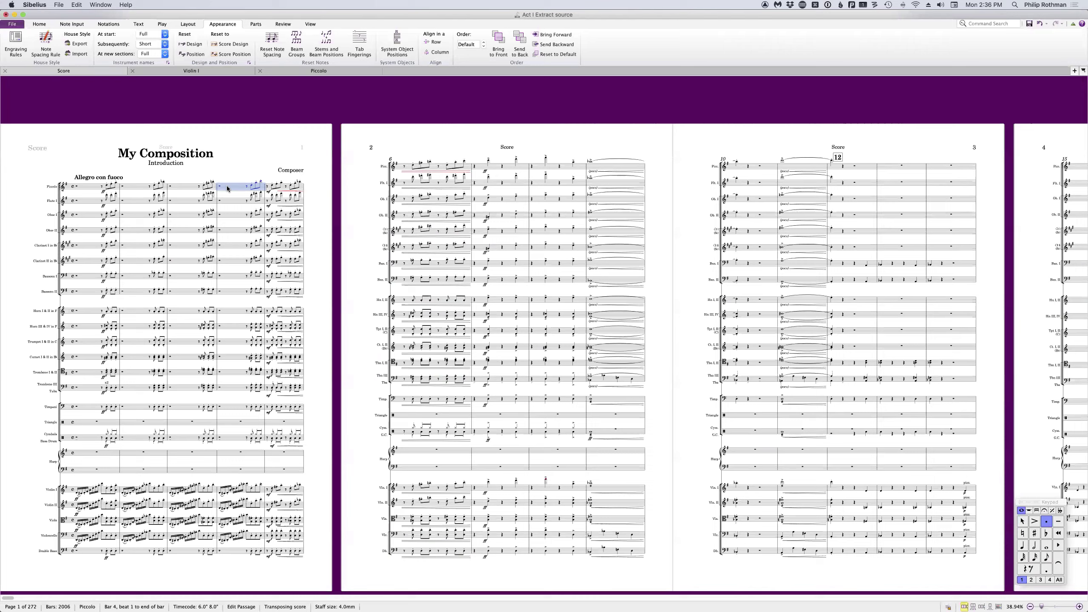
pyautogui.press('w')
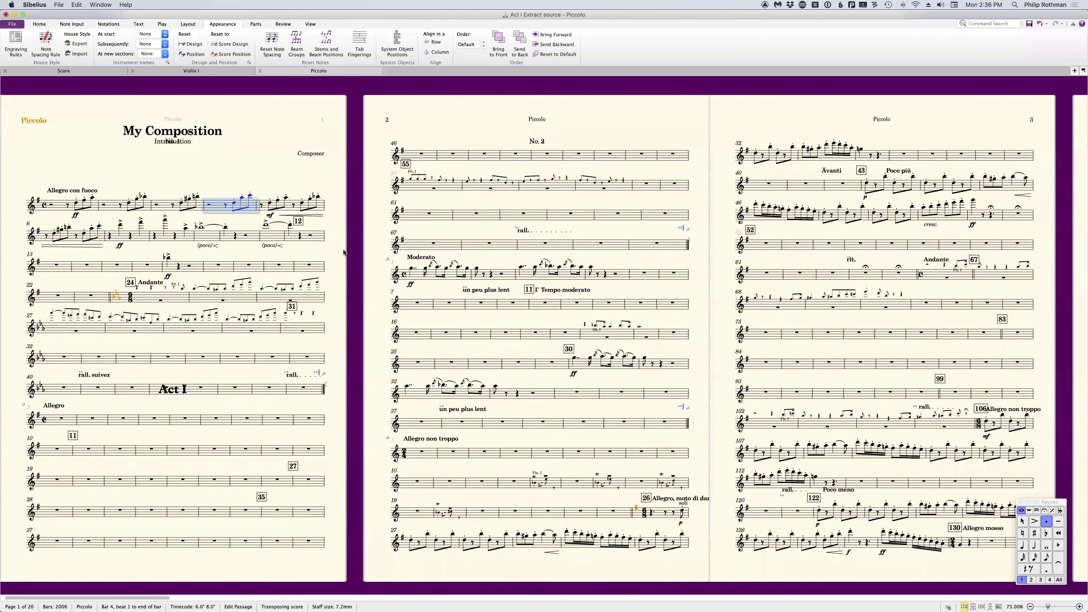
pyautogui.press('Escape')
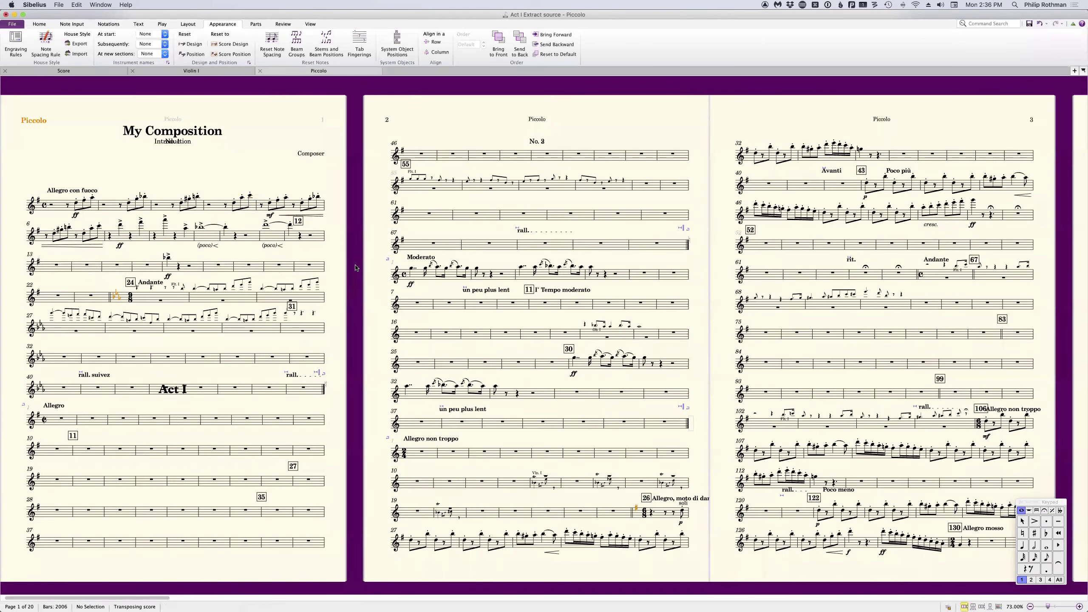
pyautogui.hscroll(10, 356, 268)
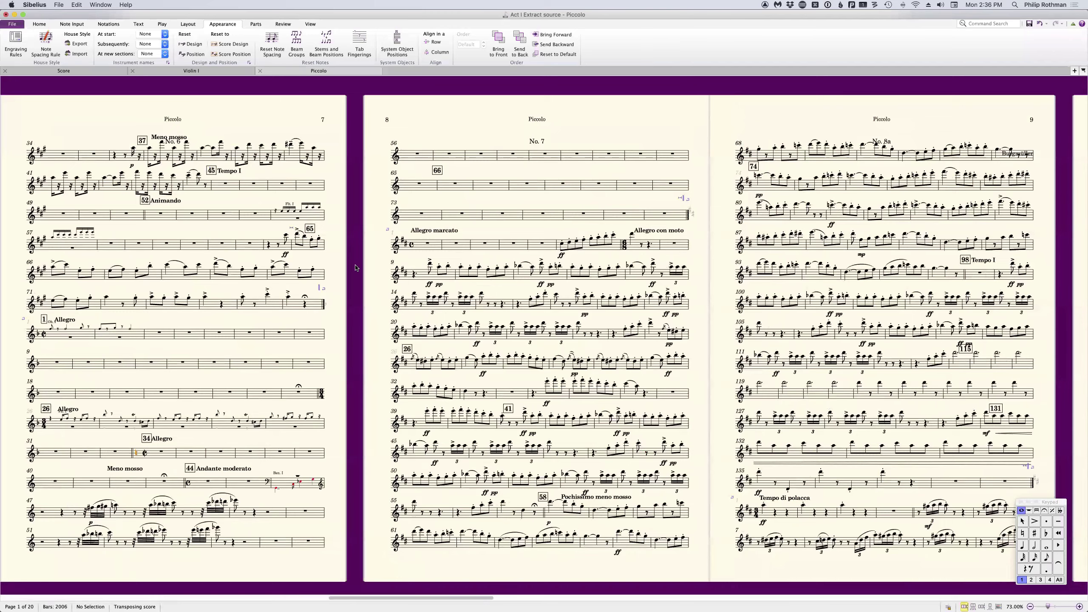
pyautogui.hscroll(10, 355, 268)
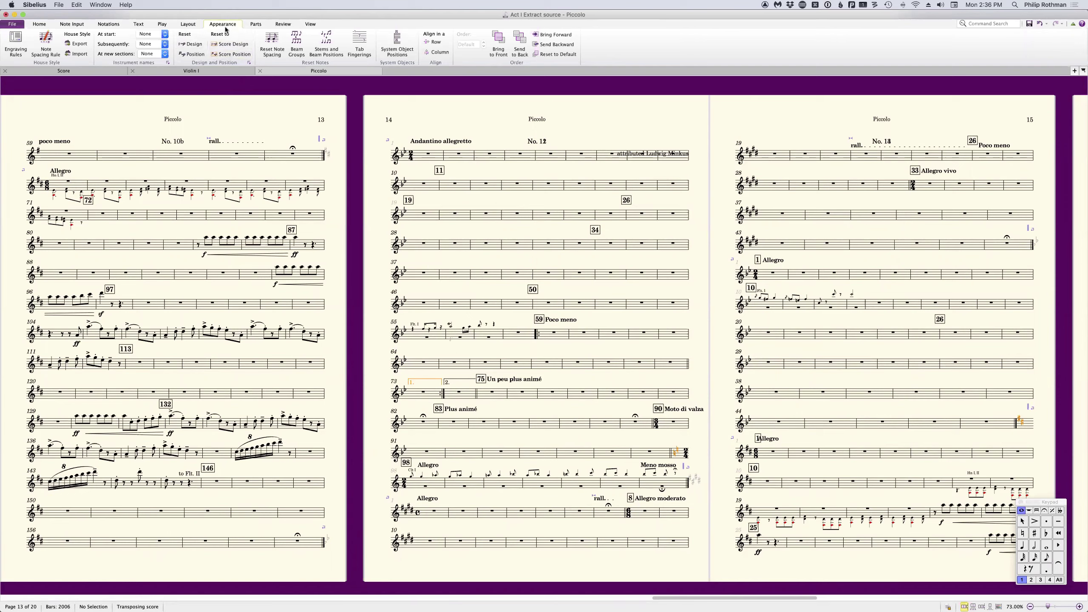
# - Import the SE Chamber - Parts house style into all parts with engraving rules, document setup and note spacing rule included
pyautogui.click(254, 24)
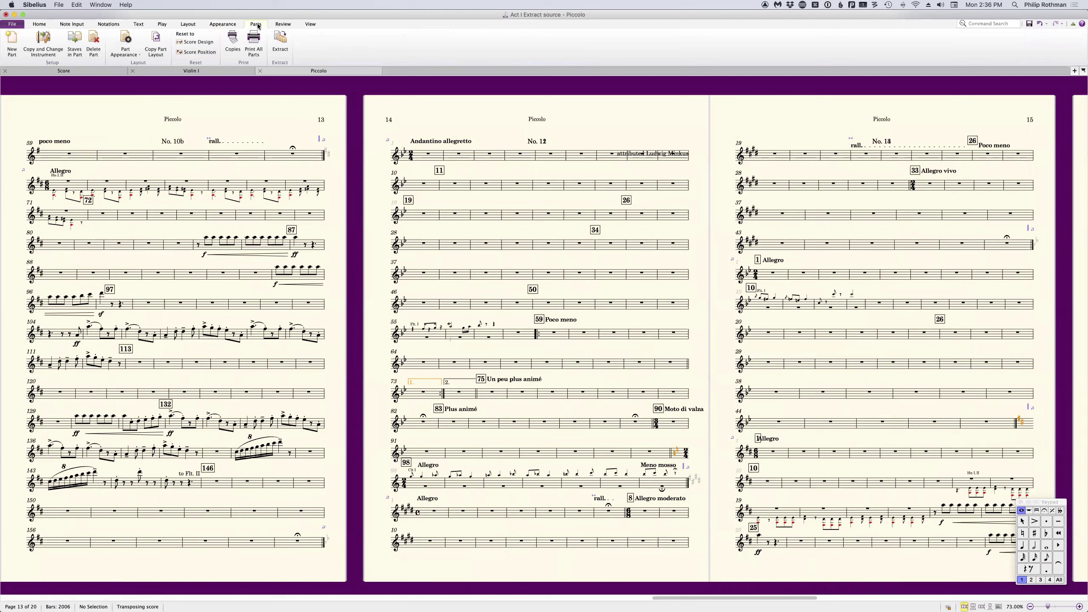
pyautogui.click(125, 56)
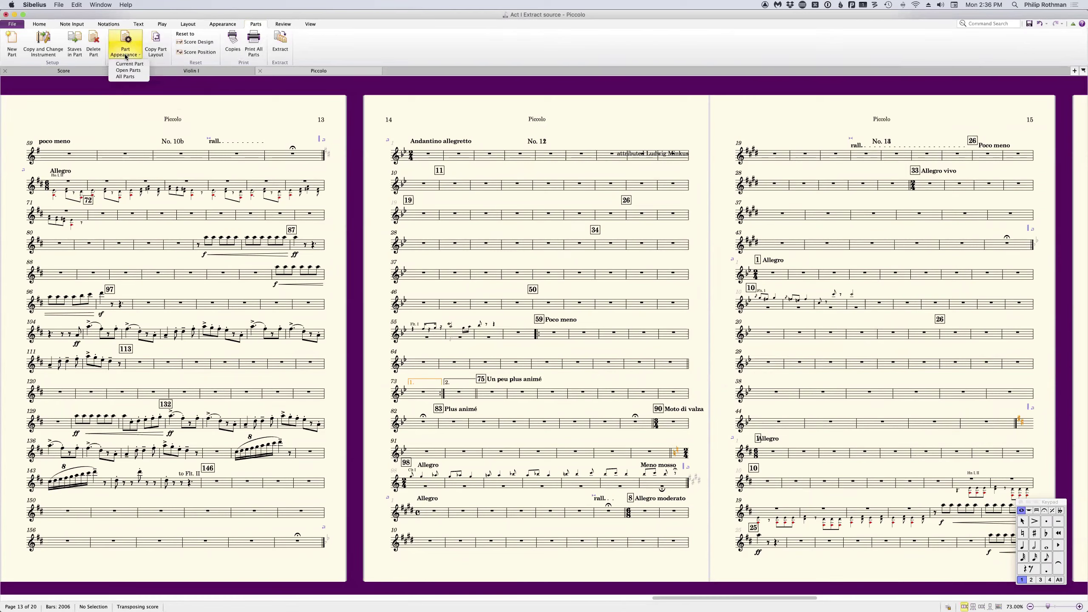
pyautogui.click(124, 77)
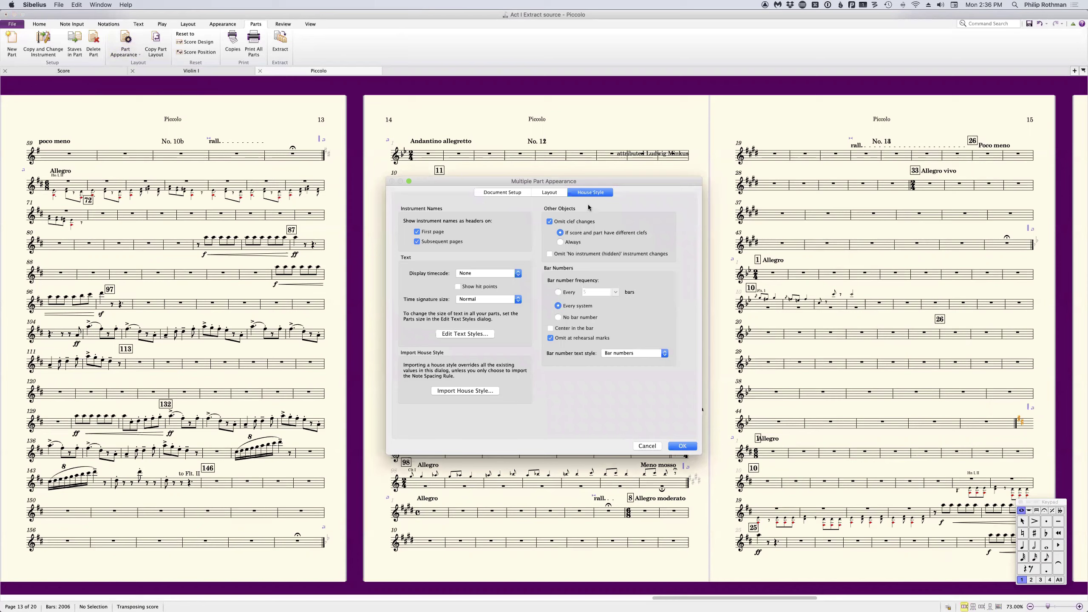
pyautogui.click(465, 391)
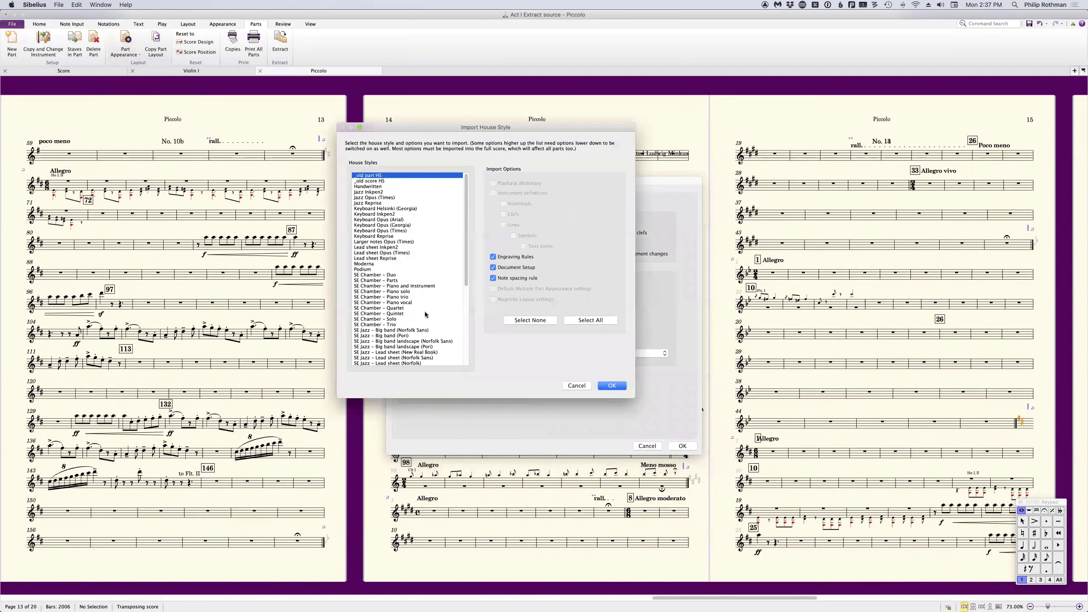
pyautogui.click(402, 281)
pyautogui.scroll(-4, 402, 282)
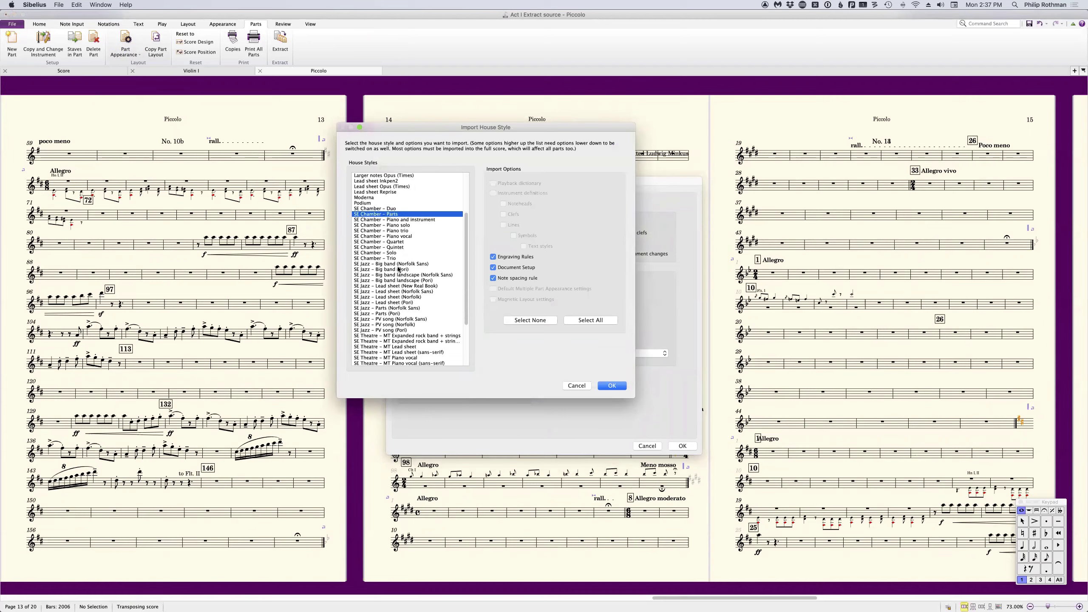
pyautogui.scroll(-4, 417, 330)
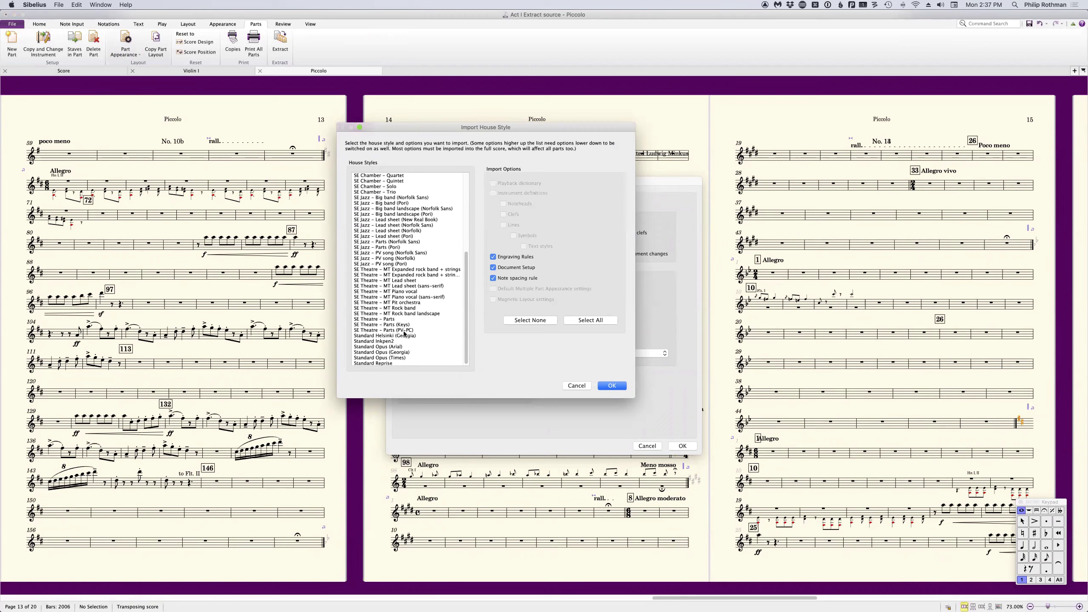
pyautogui.scroll(5, 402, 300)
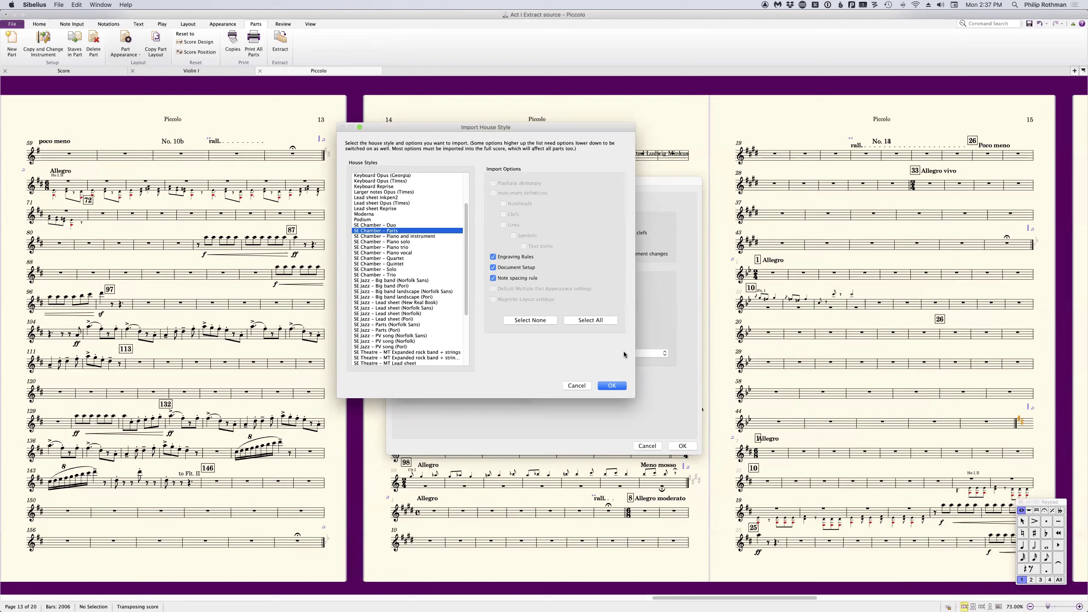
pyautogui.click(616, 386)
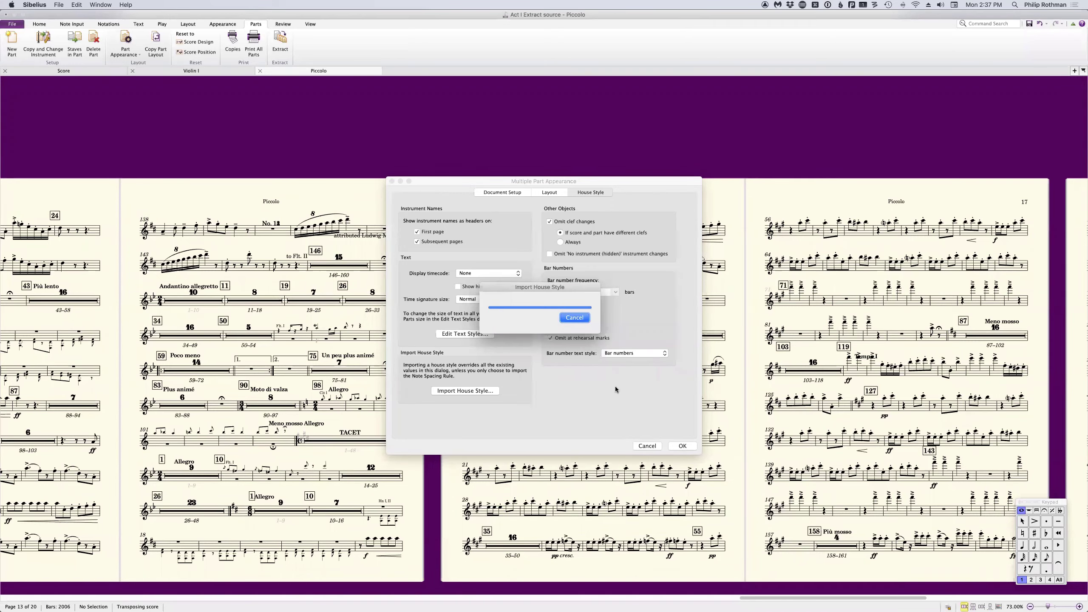
pyautogui.click(682, 446)
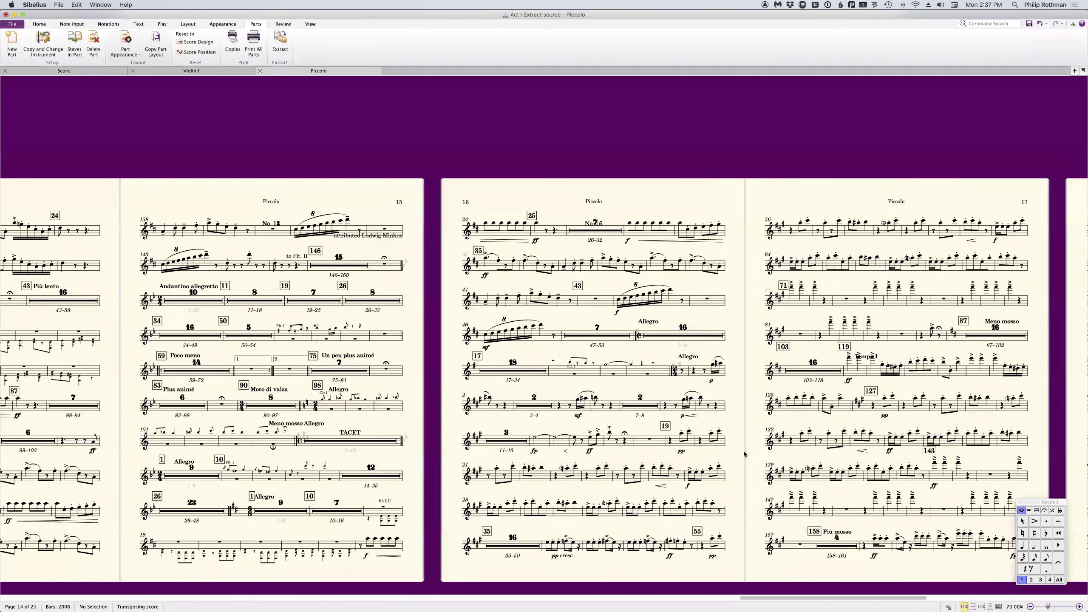
# - Examine the restyled Piccolo part's opening pages, checking the multirests and their bar number ranges on pages 2 and 3
pyautogui.press('super+equal')
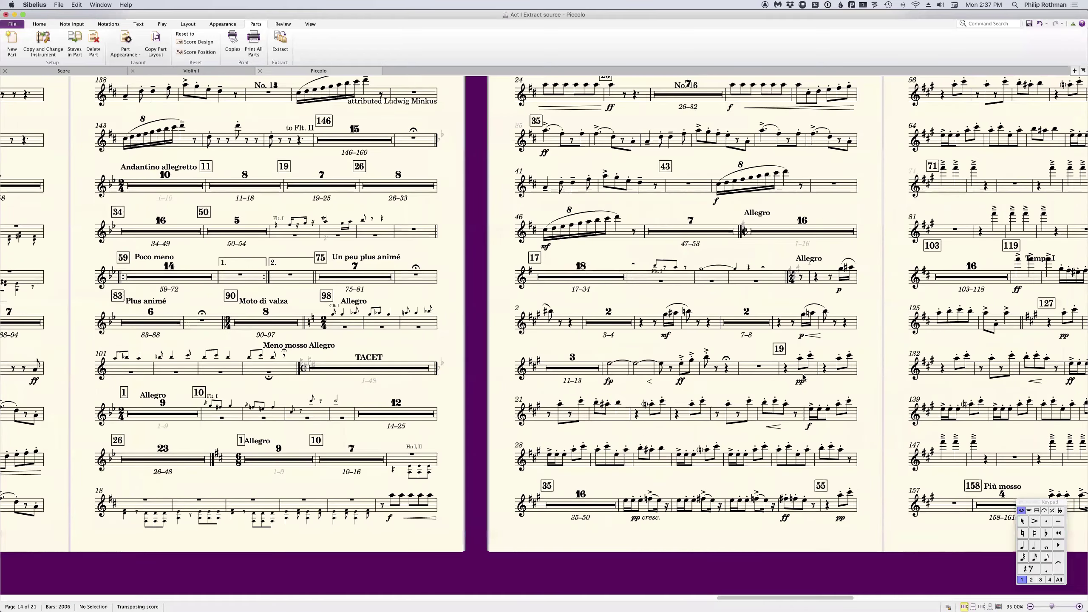
pyautogui.hscroll(-15, 803, 377)
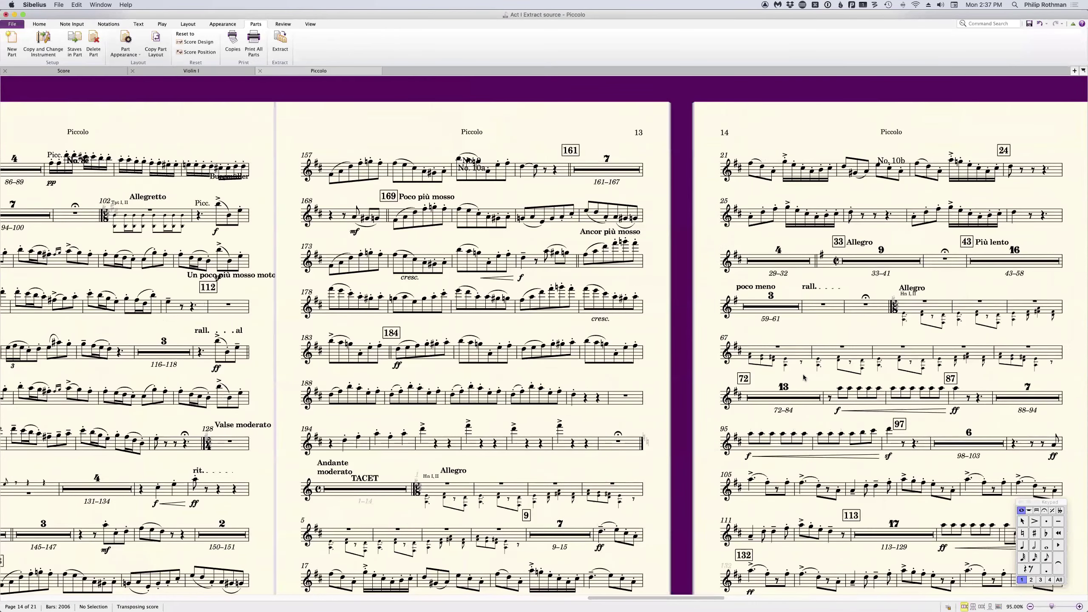
pyautogui.hscroll(-8, 803, 377)
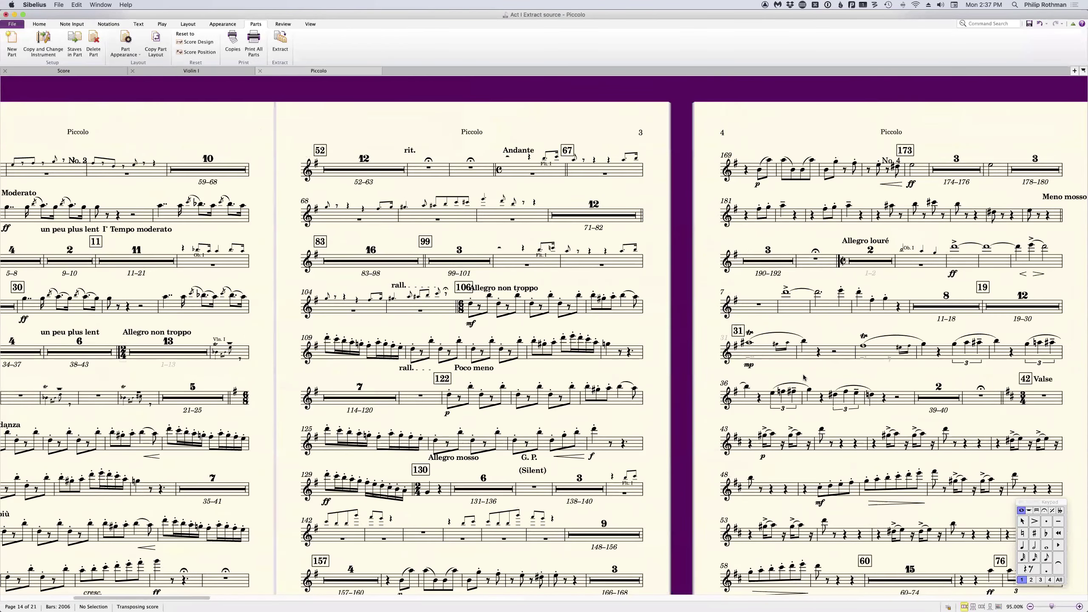
pyautogui.hscroll(-5, 478, 223)
pyautogui.scroll(-2, 478, 223)
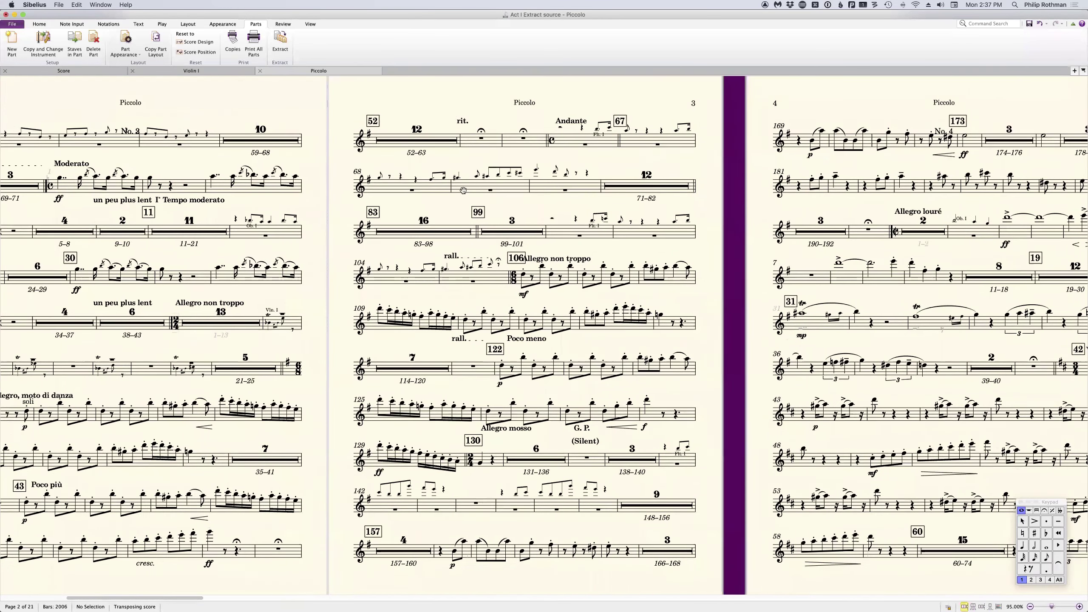
pyautogui.click(478, 224)
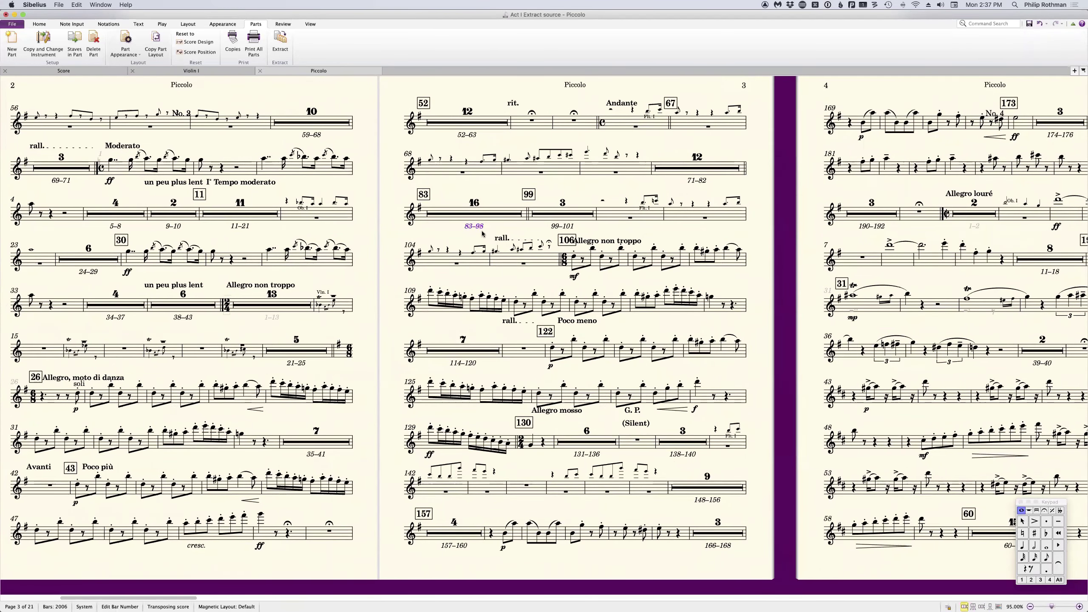
pyautogui.scroll(-2, 497, 238)
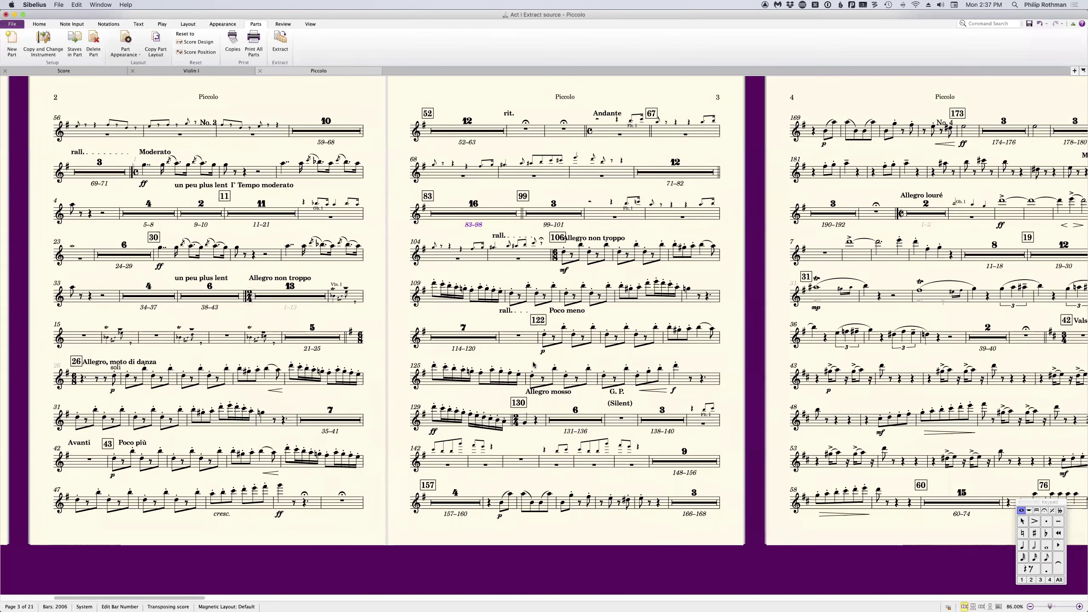
pyautogui.hscroll(-5, 534, 364)
pyautogui.moveTo(545, 323); pyautogui.dragTo(342, 351)
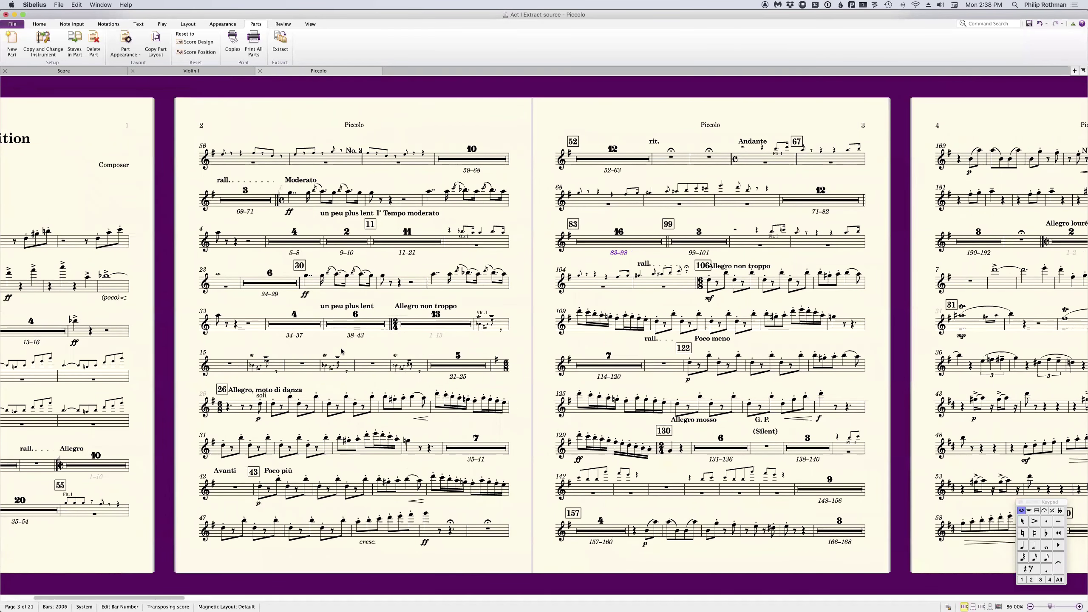
# - Look through the rest of the Piccolo part to its last page and return to the opening pages
pyautogui.hscroll(15, 342, 351)
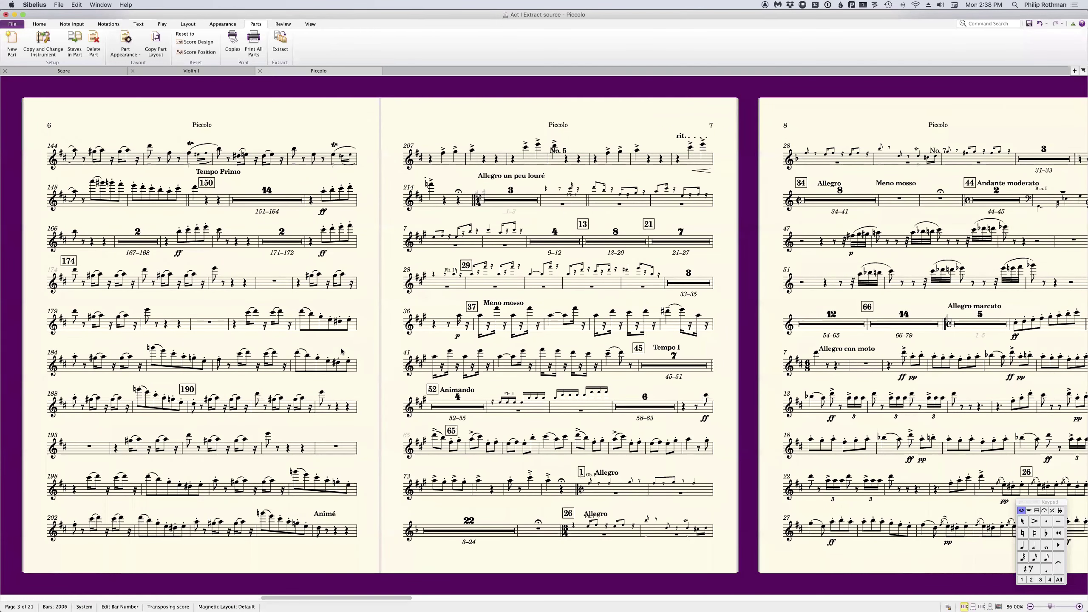
pyautogui.hscroll(20, 342, 351)
pyautogui.hscroll(6, 341, 351)
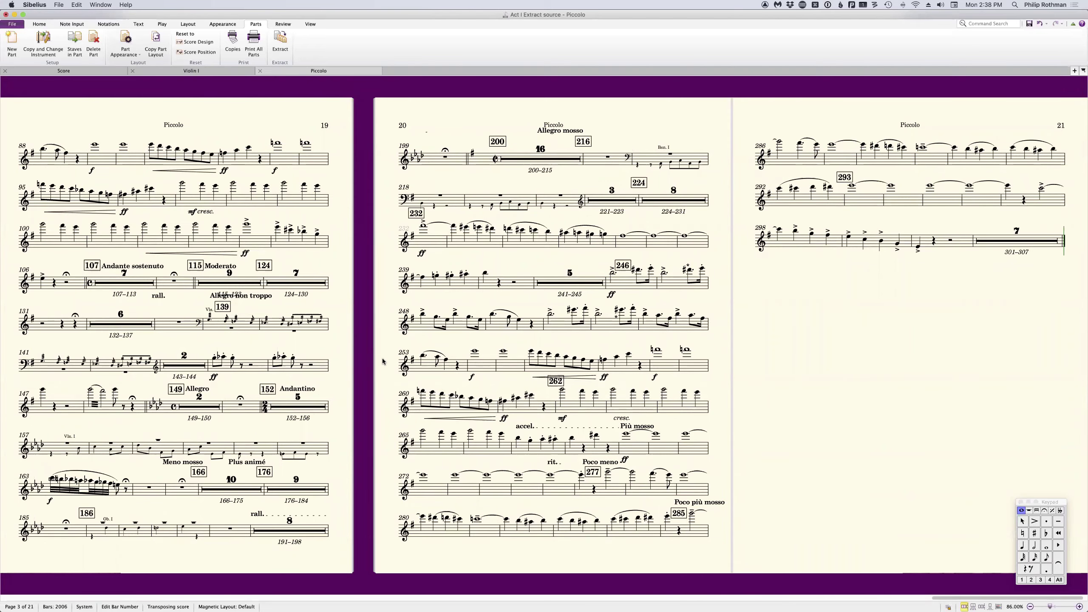
pyautogui.hscroll(-12, 383, 361)
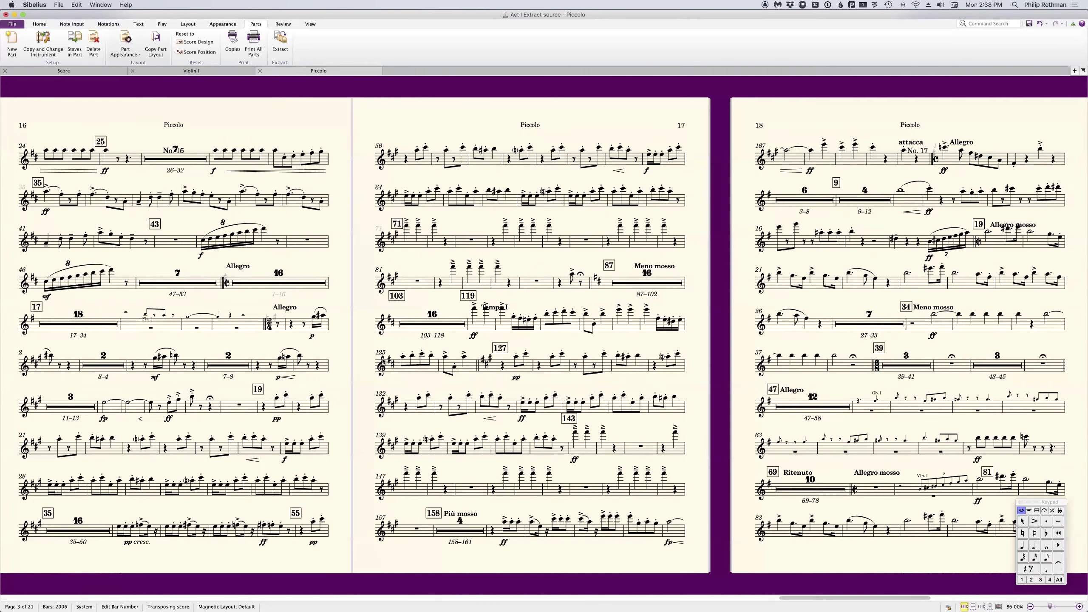
pyautogui.hscroll(-20, 382, 362)
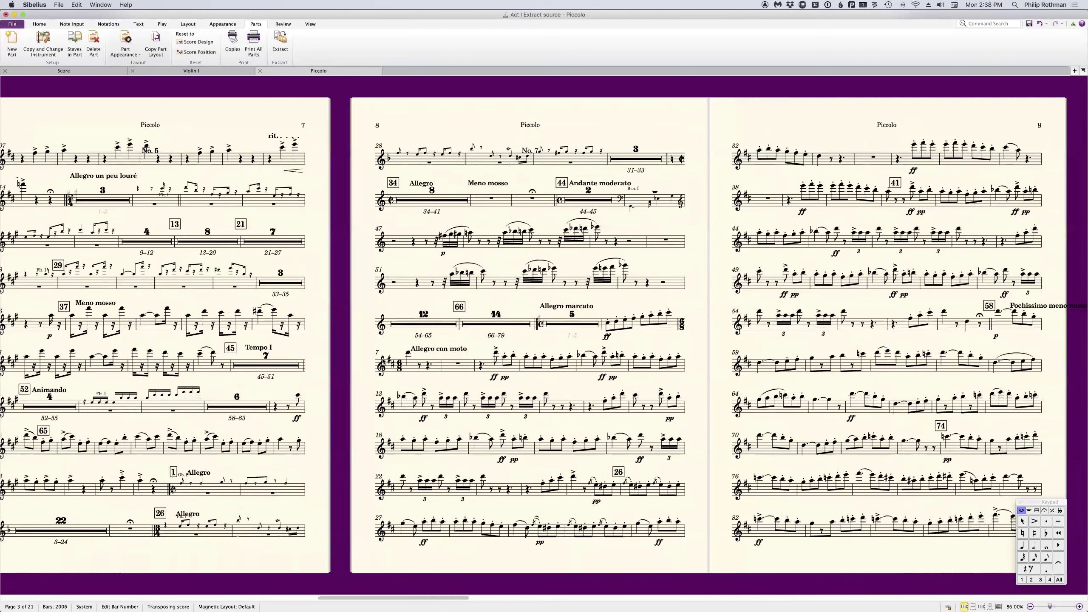
pyautogui.hscroll(-4, 383, 362)
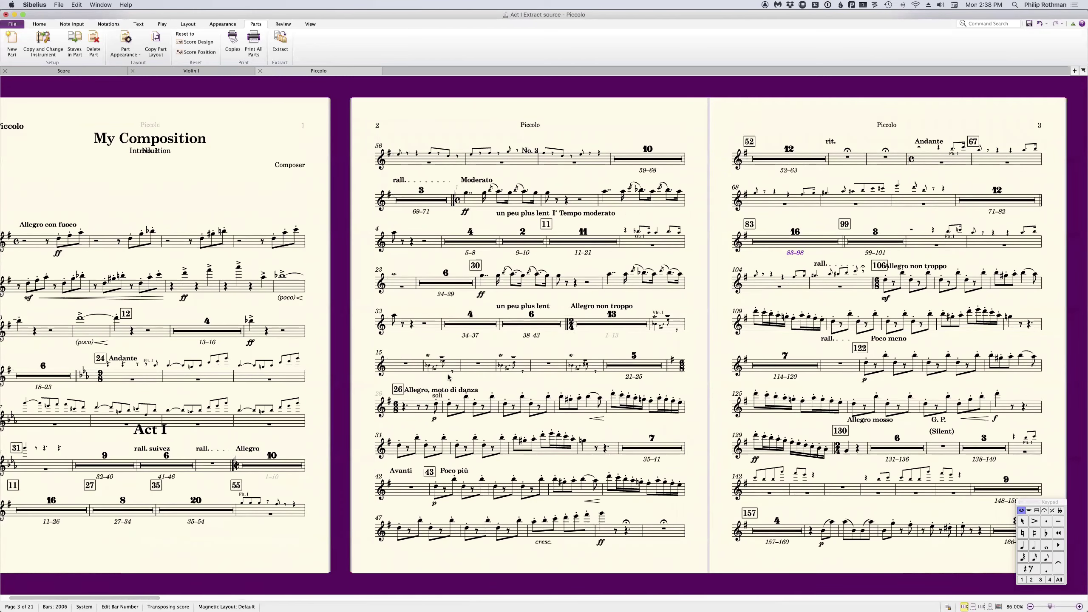
# - Add system breaks in the Piccolo part before the Allegro non troppo on page 2 and before rehearsal mark 130 on page 3
pyautogui.click(566, 326)
pyautogui.press('Return')
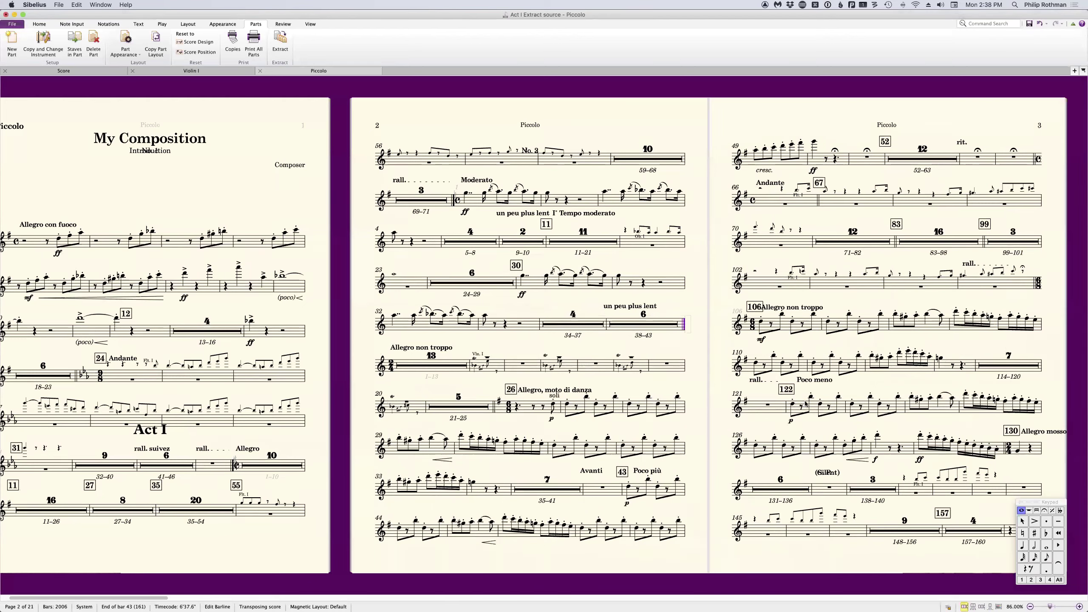
pyautogui.click(1004, 450)
pyautogui.press('Return')
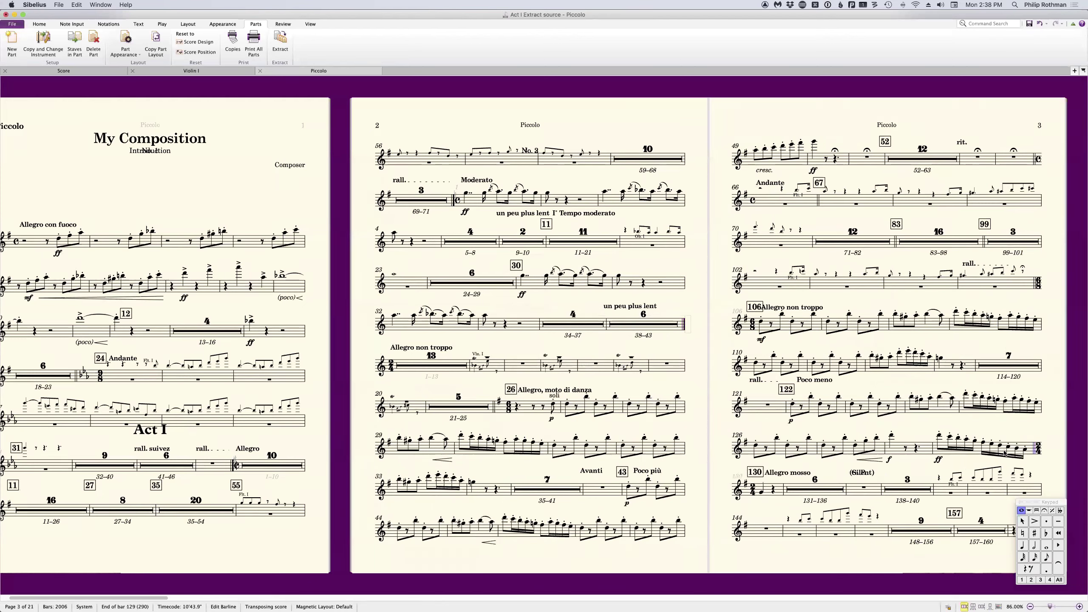
pyautogui.click(718, 369)
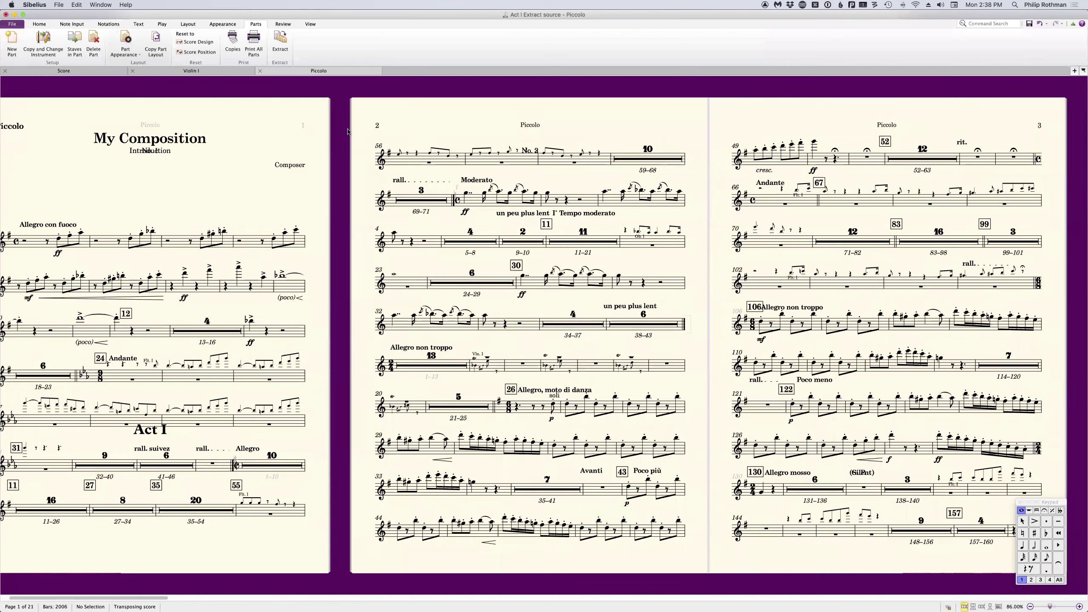
# - View the list of the score's available parts and dismiss it without opening one
pyautogui.rightClick(322, 71)
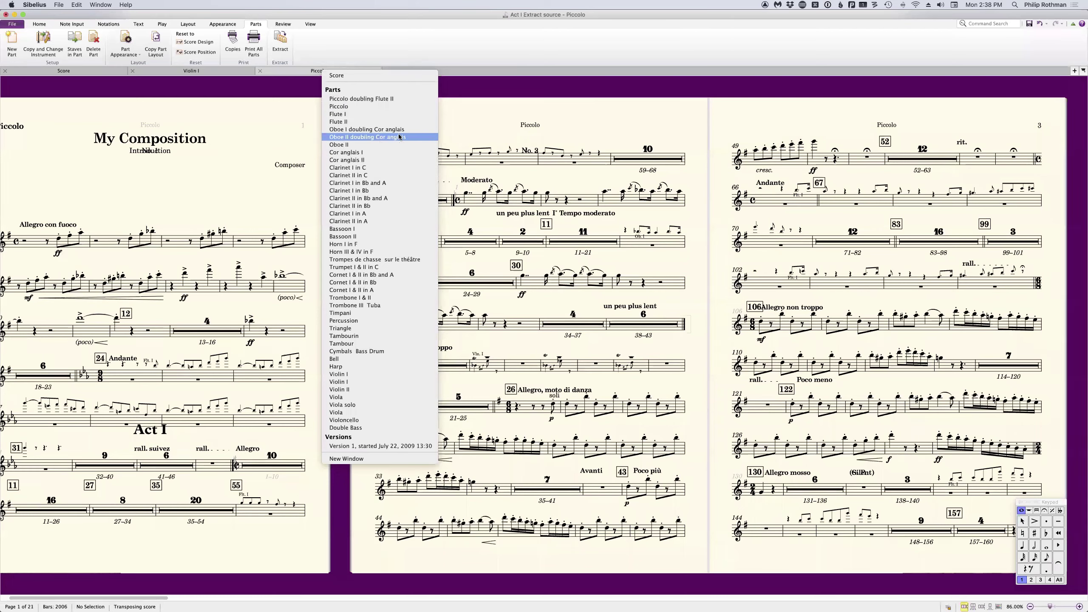
pyautogui.click(477, 118)
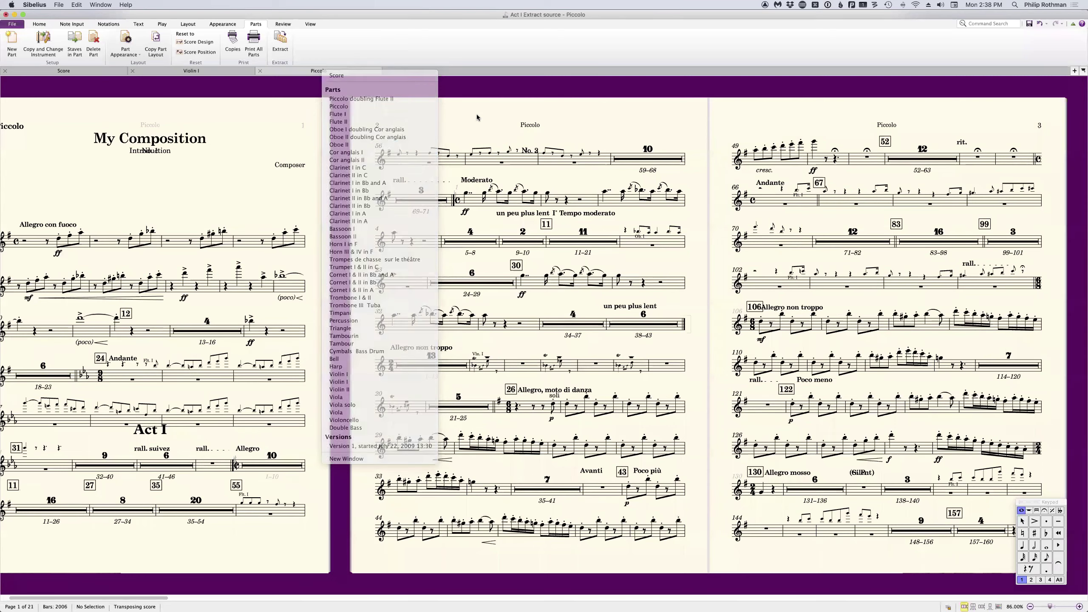
# - Switch to Safari and look through the Scoring Express User Guide on the Notation Central documentation page
pyautogui.press('super+Tab')
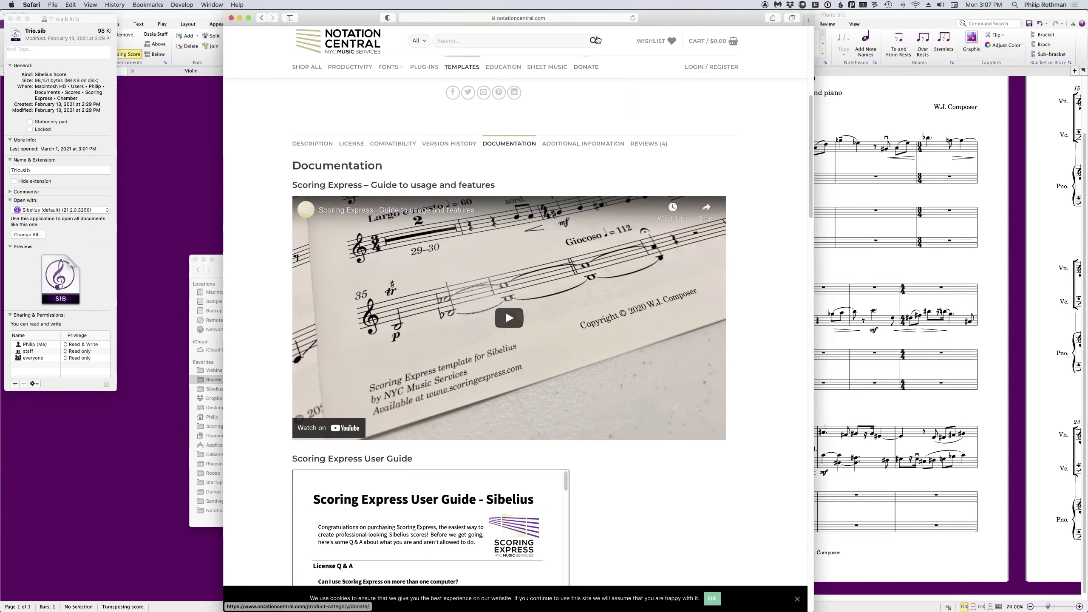
pyautogui.scroll(-3, 677, 362)
pyautogui.scroll(-10, 668, 364)
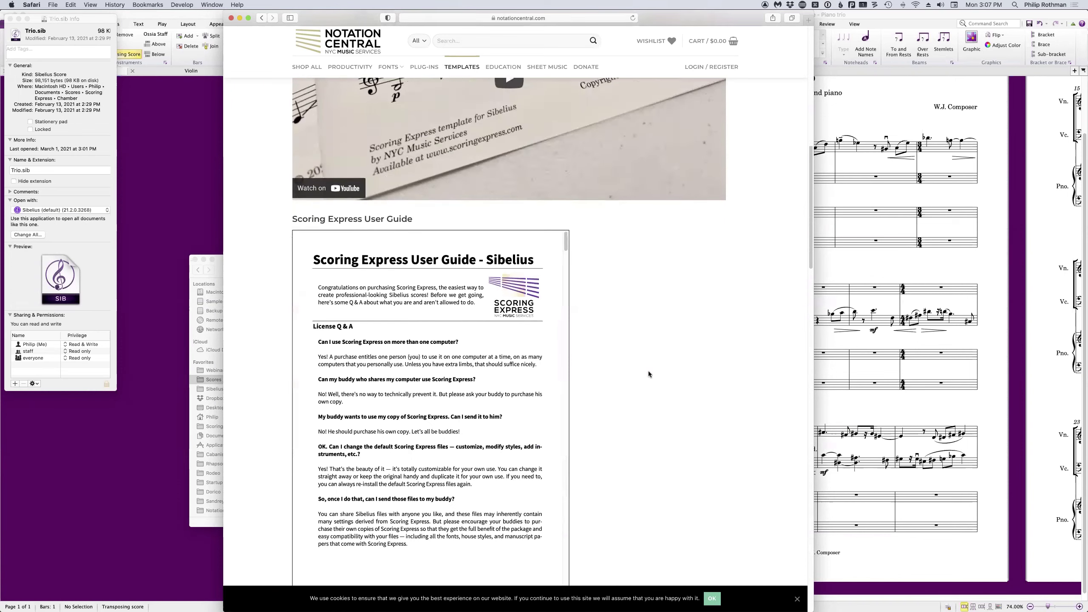
pyautogui.scroll(-5, 537, 256)
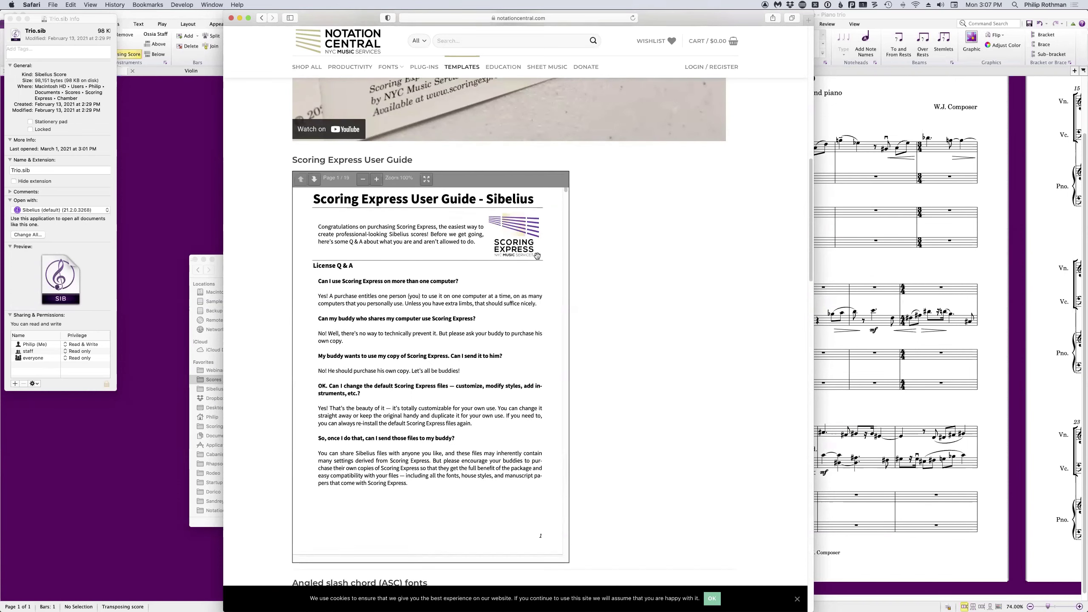
pyautogui.moveTo(565, 194); pyautogui.dragTo(559, 512)
# - Review the angled slash chord (ASC) fonts documentation through its third page
pyautogui.scroll(-8, 584, 501)
pyautogui.scroll(-4, 584, 497)
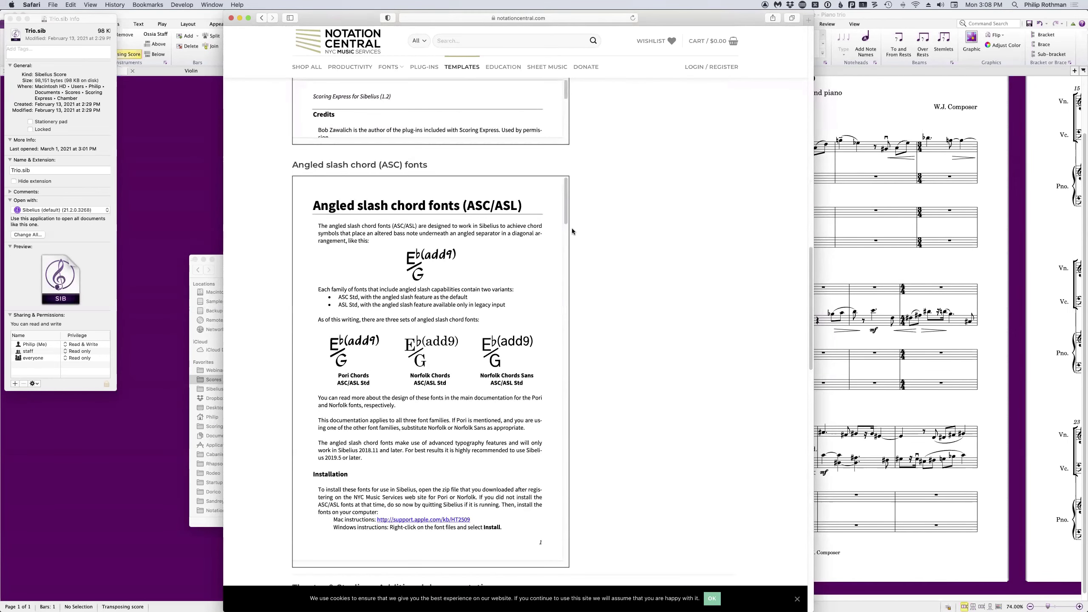
pyautogui.moveTo(565, 216); pyautogui.dragTo(559, 306)
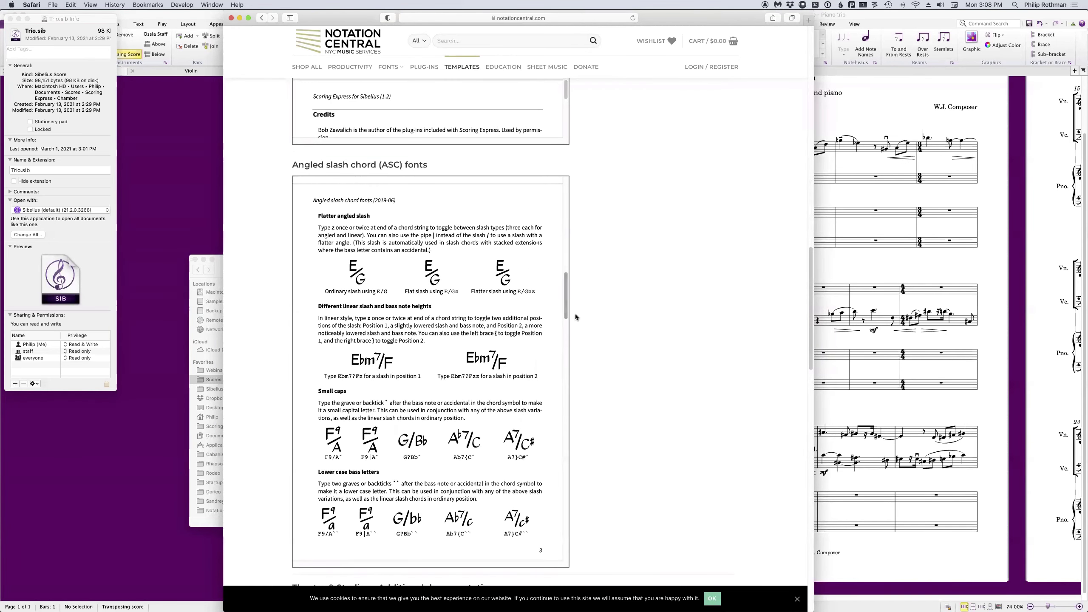
# - Look over the Theatre & Studio additional documentation and the Position Rehearsal Marks plug-in guide
pyautogui.scroll(-10, 575, 316)
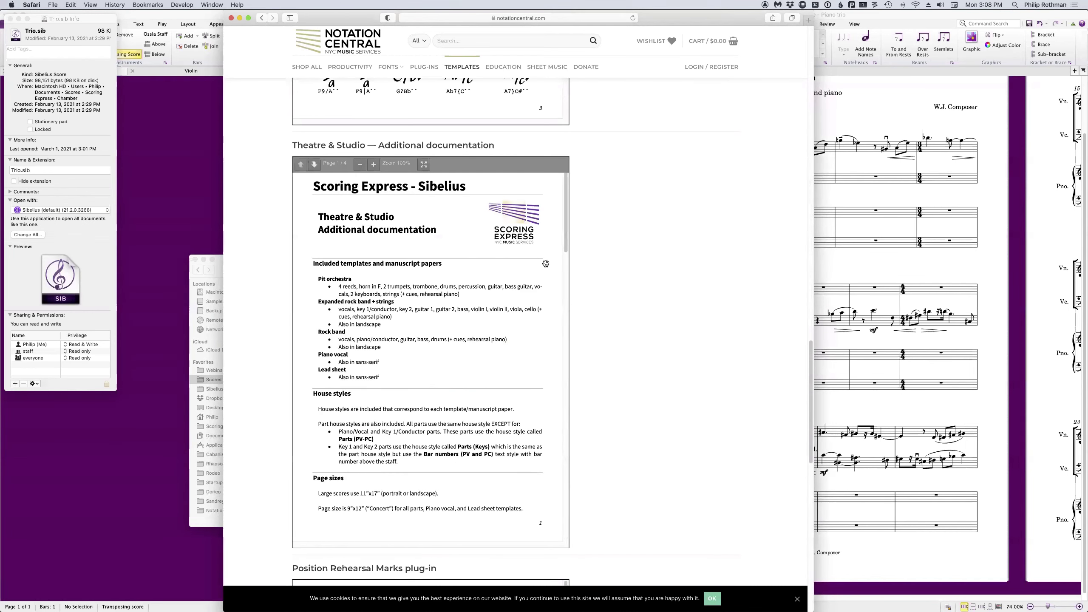
pyautogui.scroll(-1, 557, 252)
pyautogui.scroll(-5, 560, 252)
pyautogui.scroll(-4, 551, 301)
pyautogui.scroll(6, 557, 317)
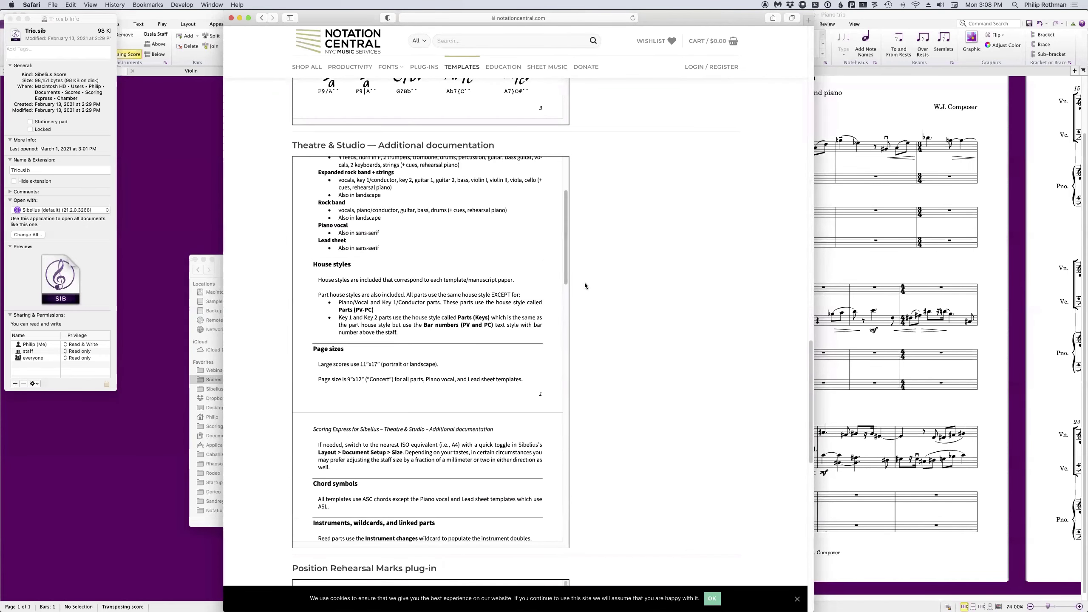
pyautogui.scroll(-8, 585, 283)
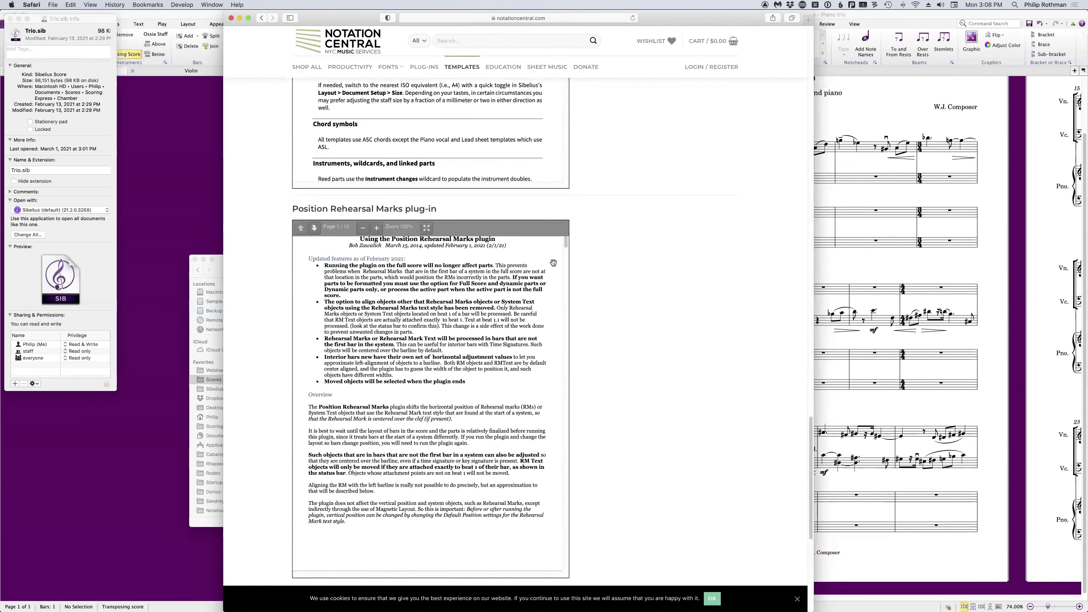
pyautogui.scroll(4, 553, 263)
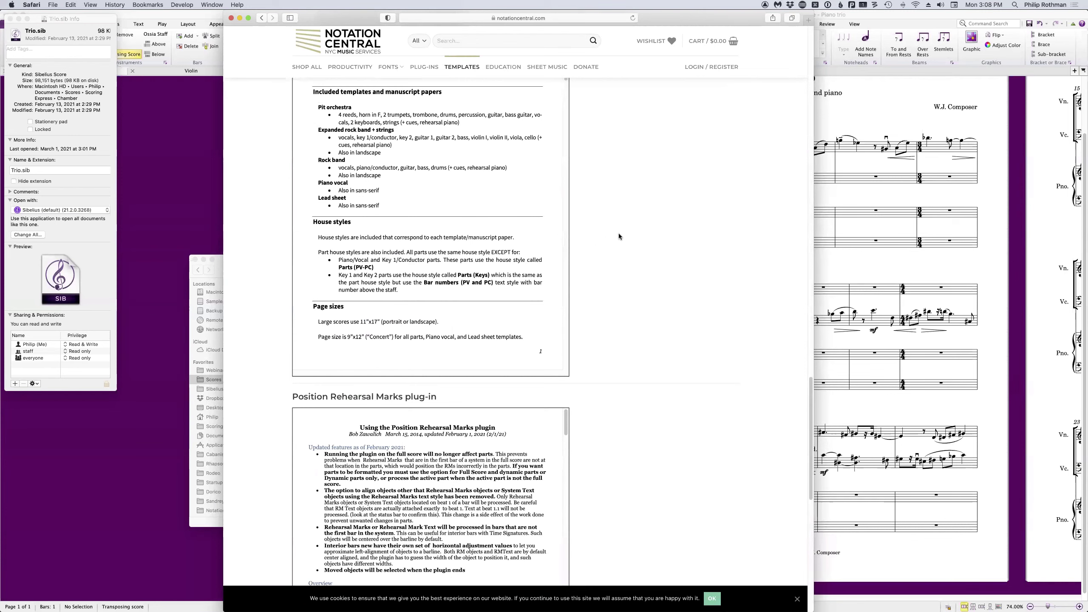